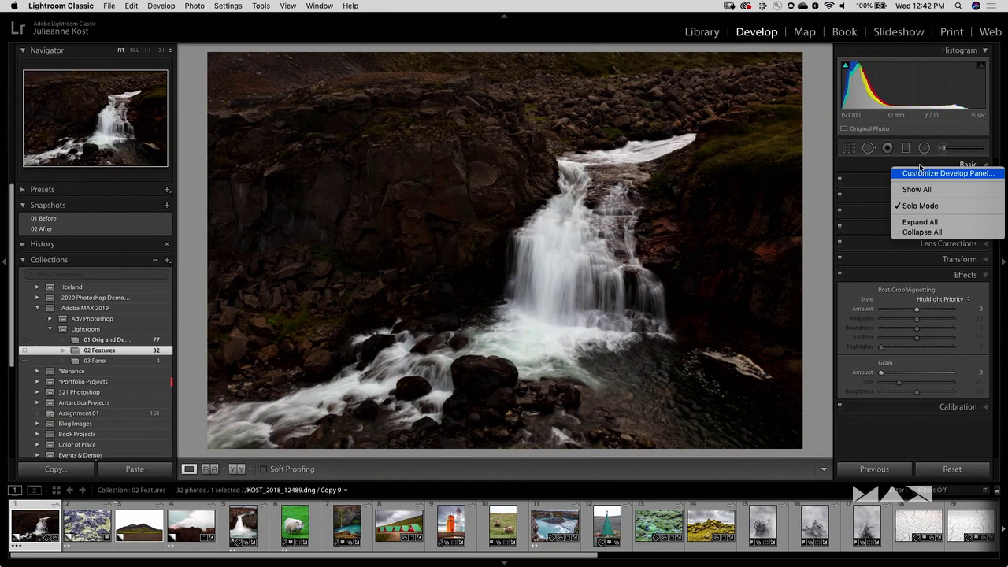
- Turn off Solo Mode and expand the Tone Curve, HSL/Color and Detail panels together with Effects
{"action": "left_click", "coordinate": [921, 206]}
{"action": "left_click", "coordinate": [916, 183]}
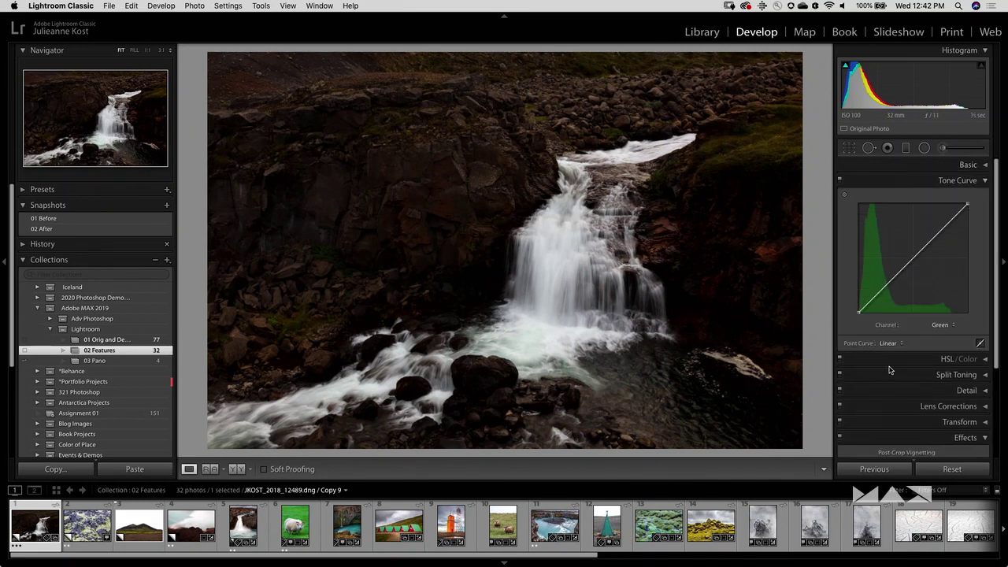
{"action": "left_click", "coordinate": [894, 360]}
{"action": "scroll", "coordinate": [906, 361], "scroll_direction": "down", "scroll_amount": 2}
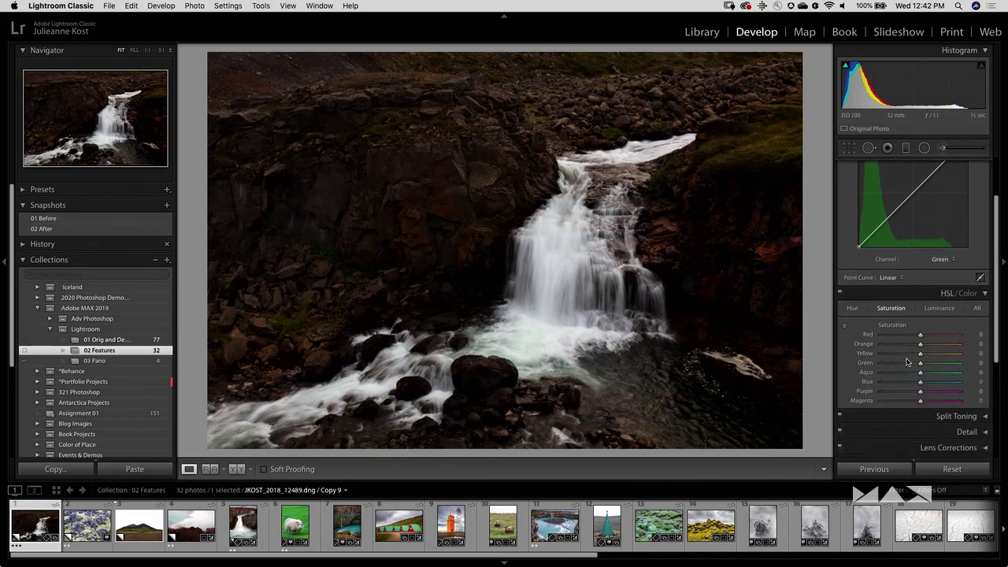
{"action": "scroll", "coordinate": [907, 364], "scroll_direction": "down", "scroll_amount": 2}
{"action": "left_click", "coordinate": [906, 357]}
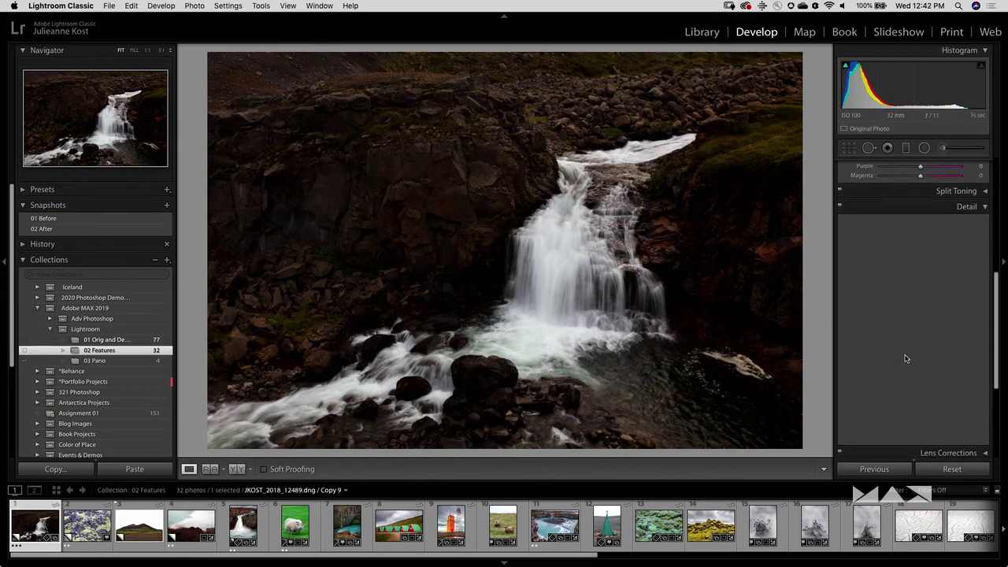
{"action": "scroll", "coordinate": [906, 358], "scroll_direction": "up", "scroll_amount": 2}
{"action": "scroll", "coordinate": [905, 359], "scroll_direction": "down", "scroll_amount": 4}
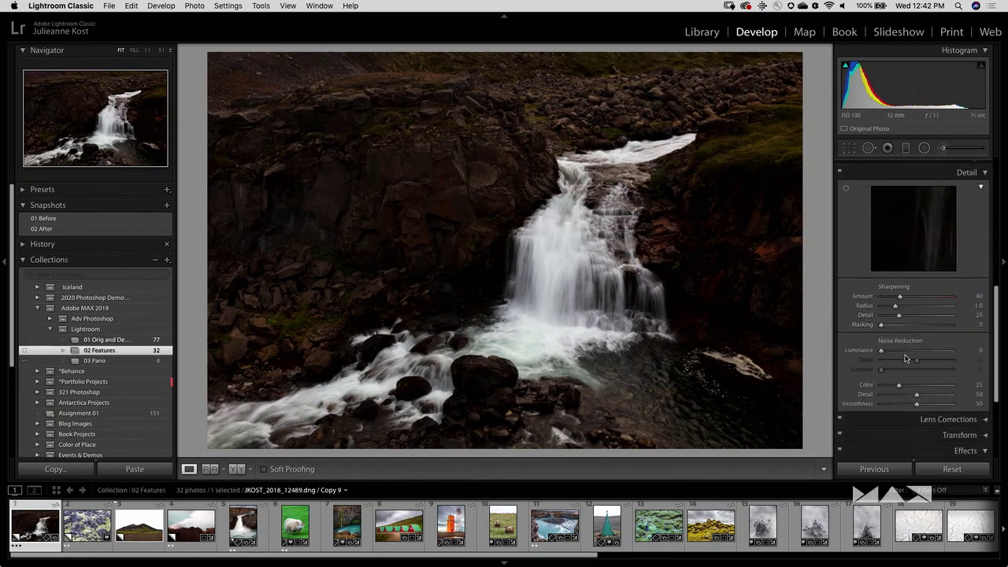
{"action": "scroll", "coordinate": [910, 338], "scroll_direction": "up", "scroll_amount": 1}
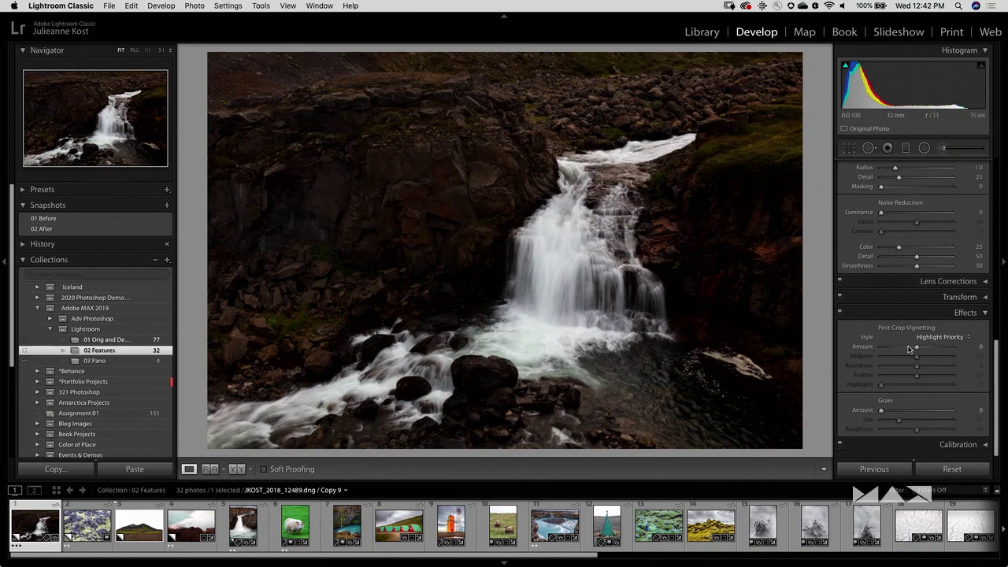
- Turn on Solo Mode and open the Transform, Lens Corrections and Basic panels in turn
{"action": "right_click", "coordinate": [905, 305]}
{"action": "left_click", "coordinate": [898, 323]}
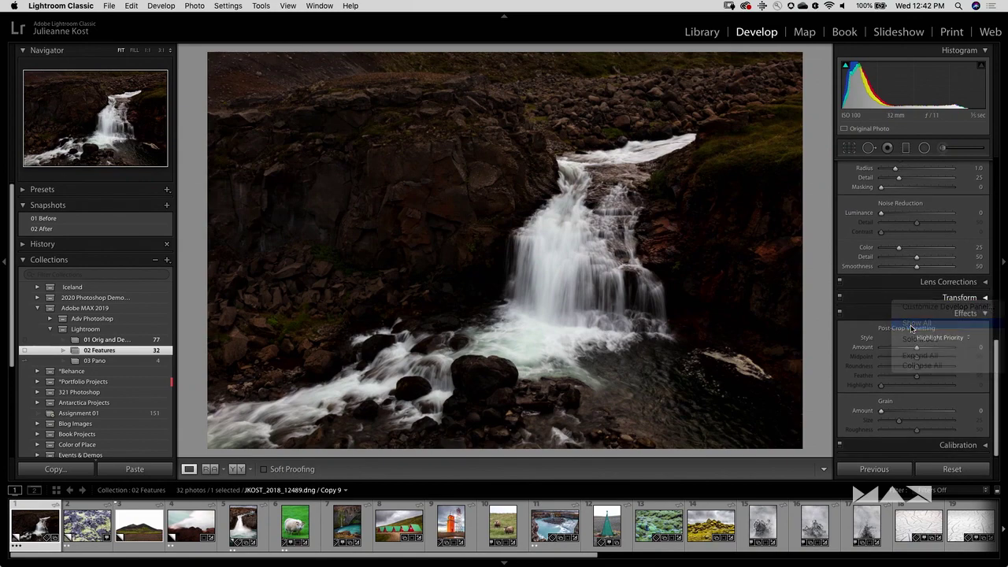
{"action": "right_click", "coordinate": [894, 298]}
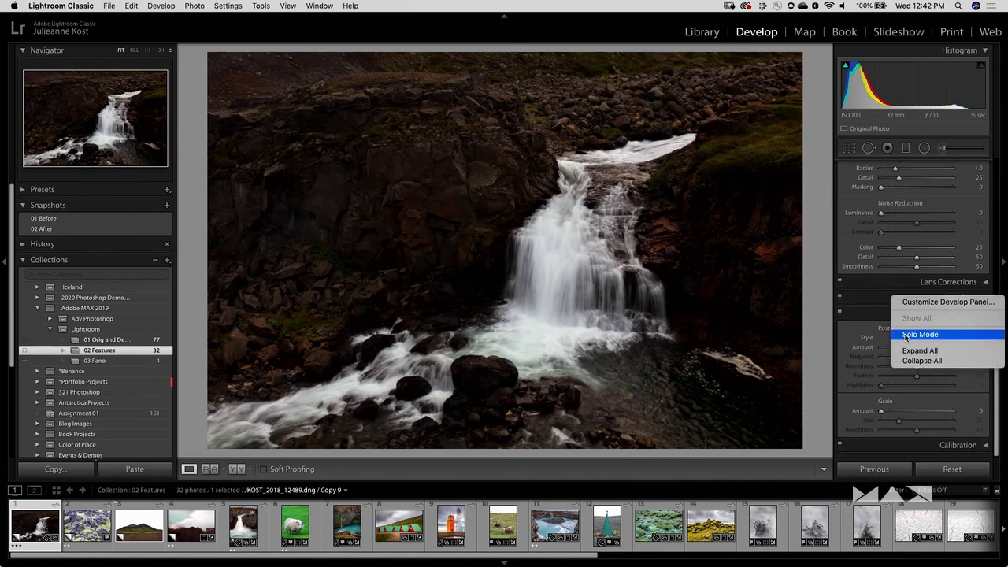
{"action": "left_click", "coordinate": [906, 338]}
{"action": "left_click", "coordinate": [906, 297]}
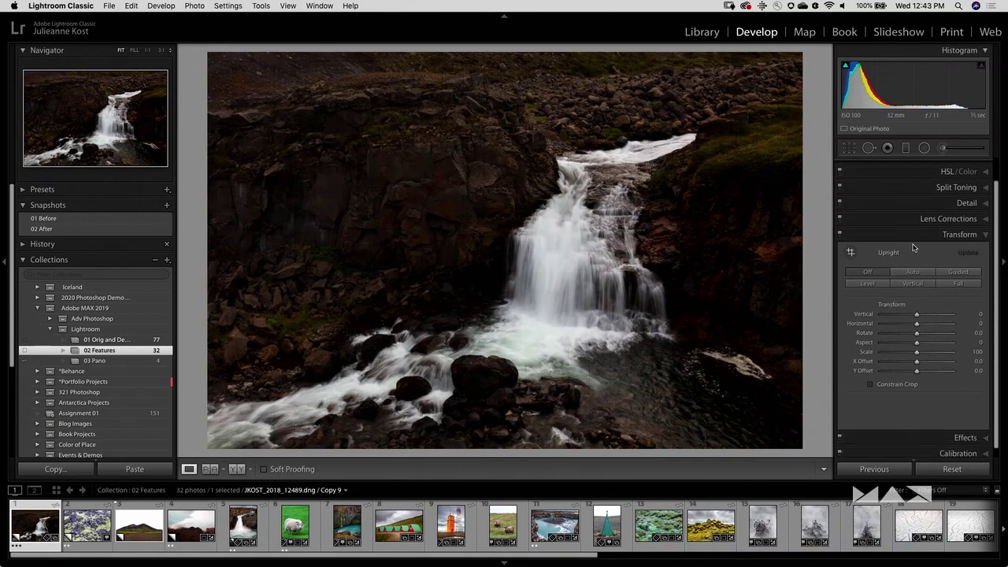
{"action": "left_click", "coordinate": [905, 223]}
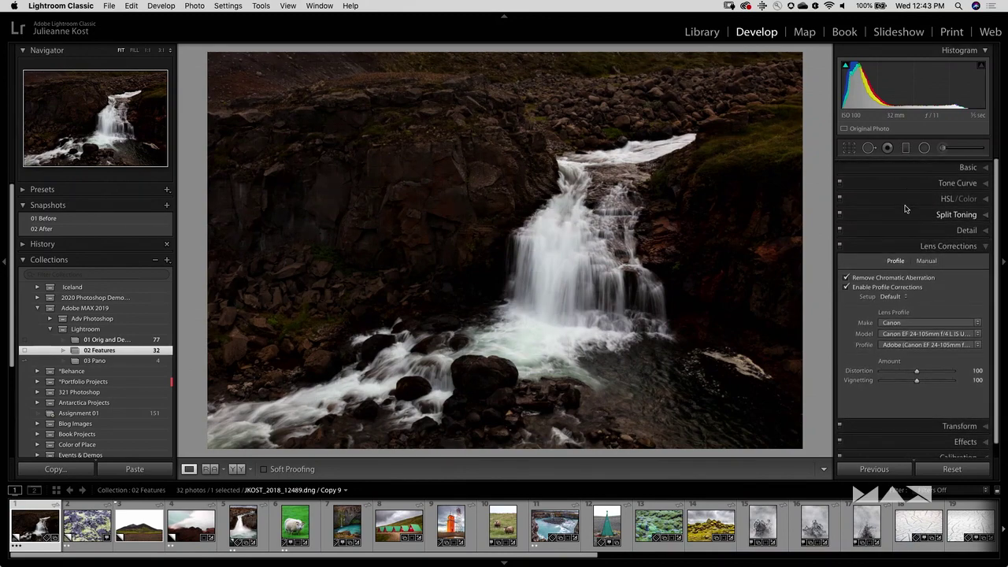
{"action": "left_click", "coordinate": [909, 170]}
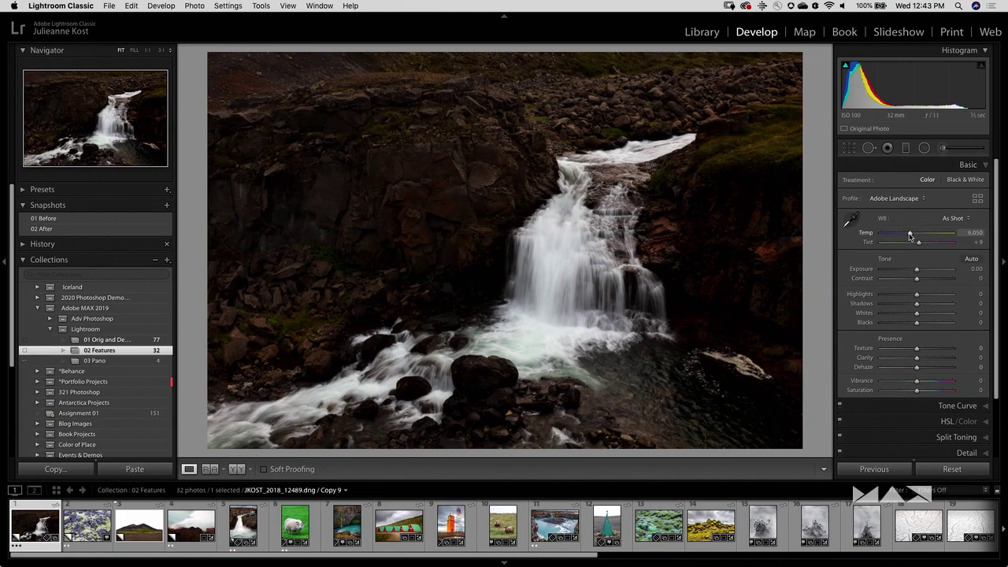
- Try a white balance with Temp 8,340 and Tint -42, and reset it to As Shot
{"action": "mouse_move", "coordinate": [910, 233]}
{"action": "left_mouse_down"}
{"action": "mouse_move", "coordinate": [923, 233]}
{"action": "mouse_move", "coordinate": [907, 244]}
{"action": "left_mouse_up"}
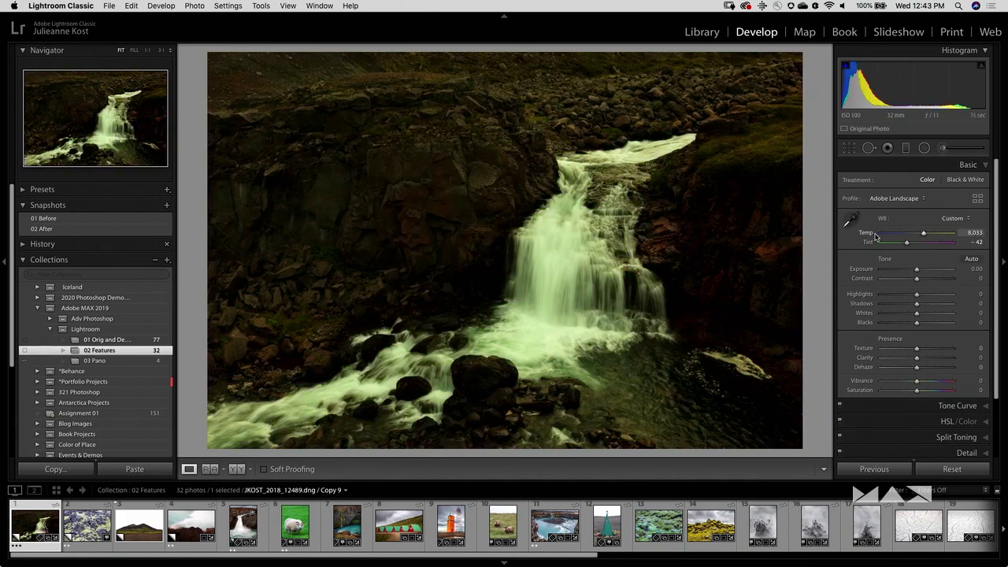
{"action": "double_click", "coordinate": [867, 233]}
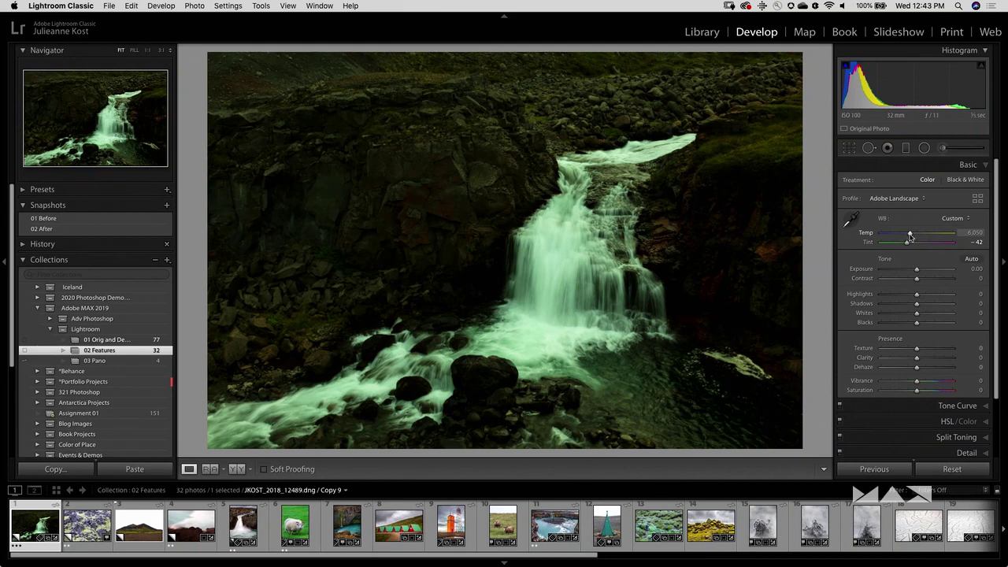
{"action": "left_click_drag", "start_coordinate": [916, 238], "coordinate": [924, 233]}
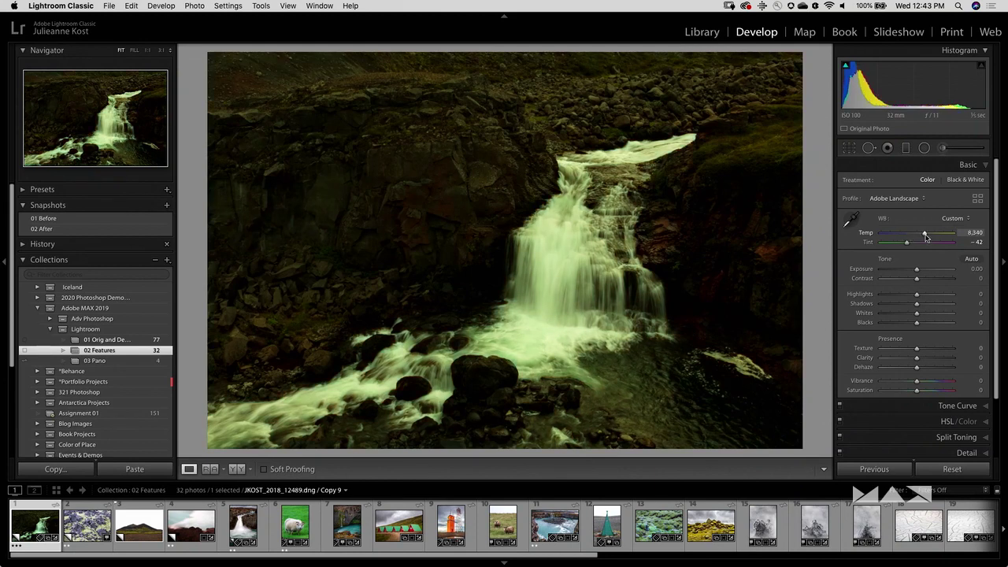
{"action": "double_click", "coordinate": [883, 222]}
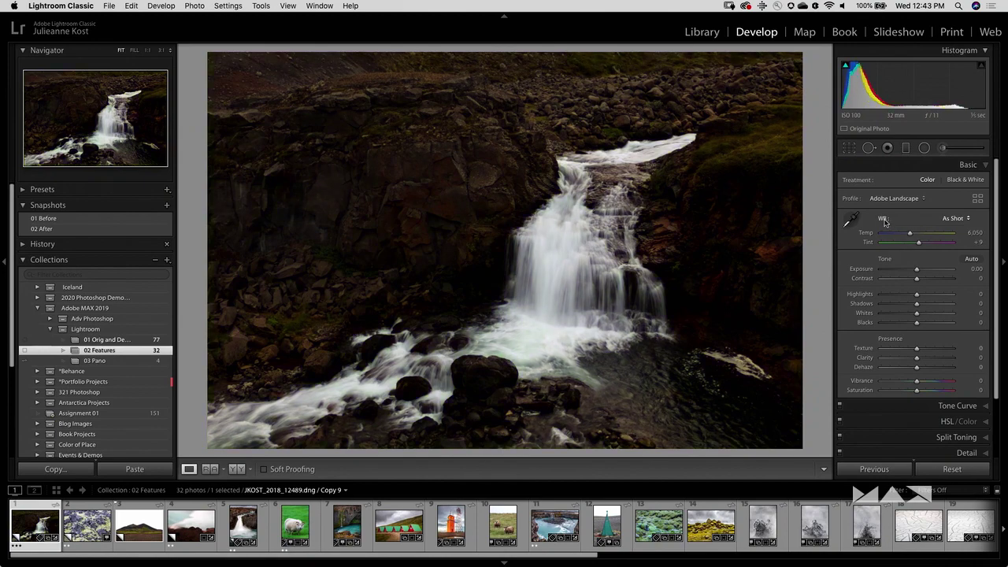
- Try Exposure -2.15, Contrast +29, Shadows +42 and Whites -43, and reset all Tone sliders together
{"action": "left_click", "coordinate": [901, 269]}
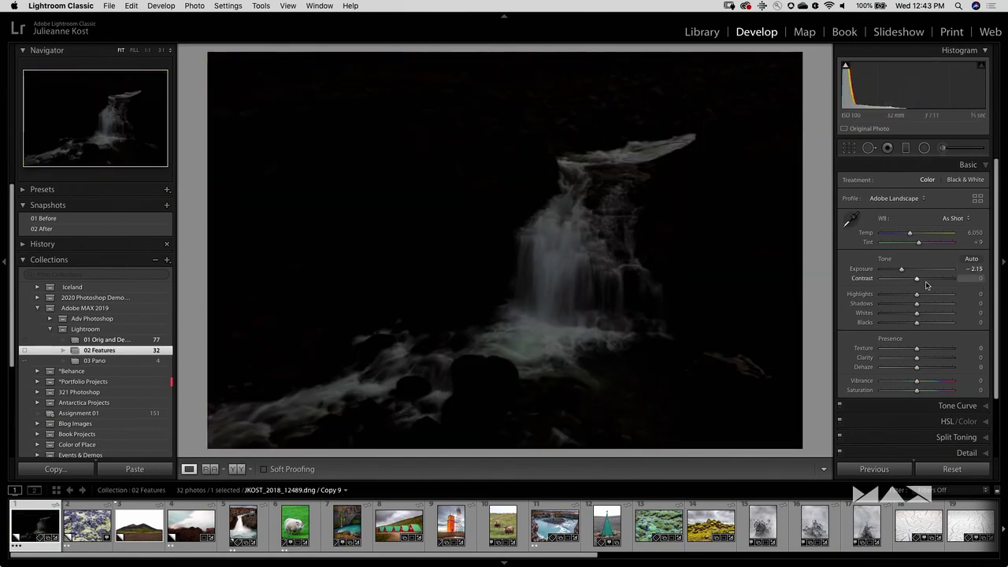
{"action": "mouse_move", "coordinate": [916, 304]}
{"action": "left_mouse_down"}
{"action": "mouse_move", "coordinate": [932, 304]}
{"action": "mouse_move", "coordinate": [902, 313]}
{"action": "left_mouse_up"}
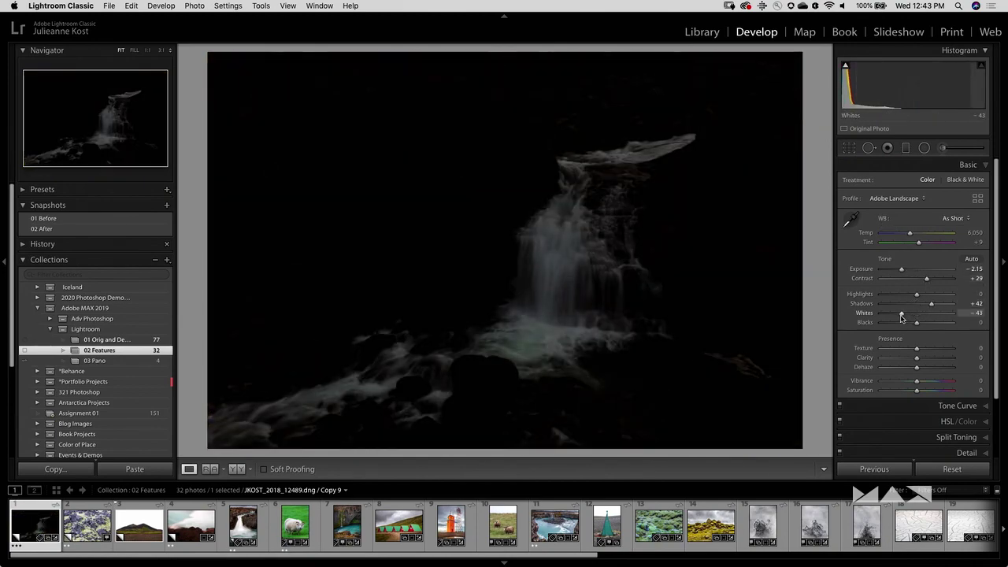
{"action": "double_click", "coordinate": [885, 259]}
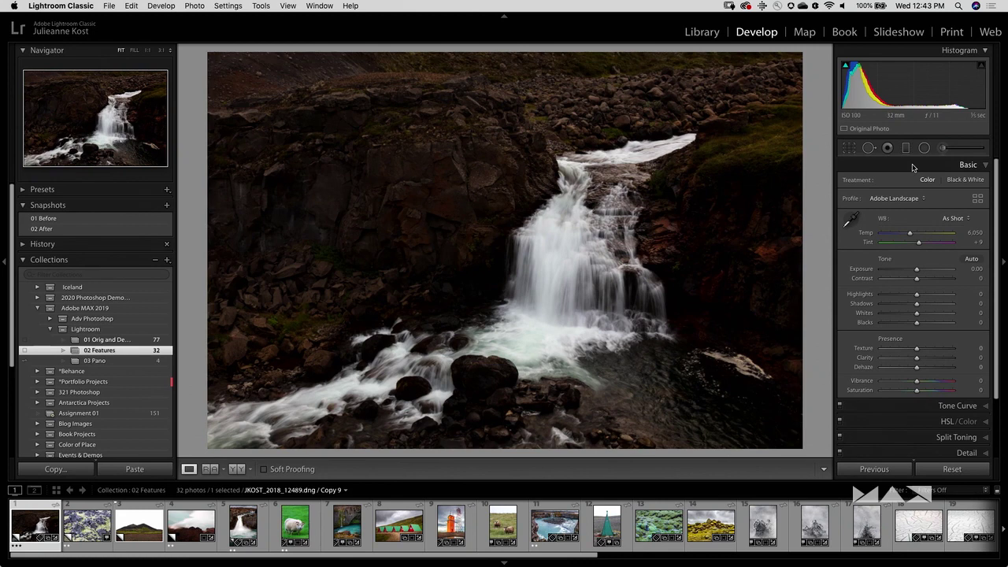
- Try customizing the Develop panel with Basic moved below Split Toning and Calibration hidden, and discard the changes
{"action": "right_click", "coordinate": [914, 167]}
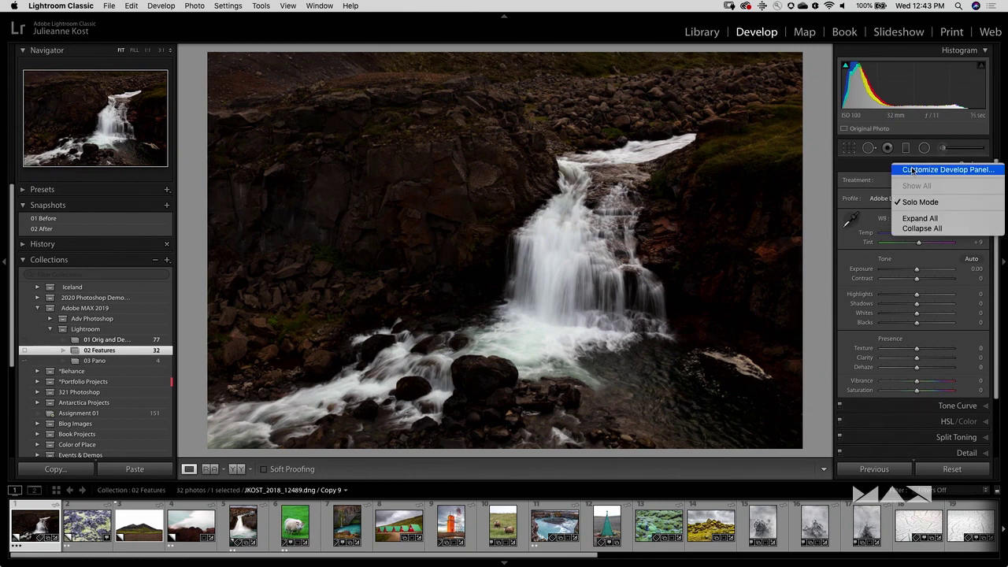
{"action": "left_click", "coordinate": [902, 172]}
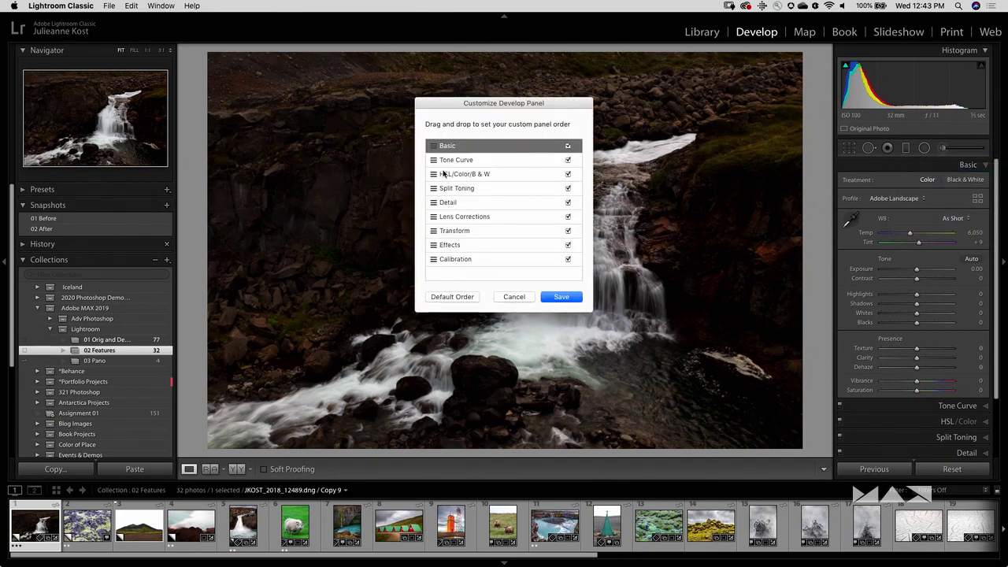
{"action": "left_click_drag", "start_coordinate": [435, 147], "coordinate": [435, 198]}
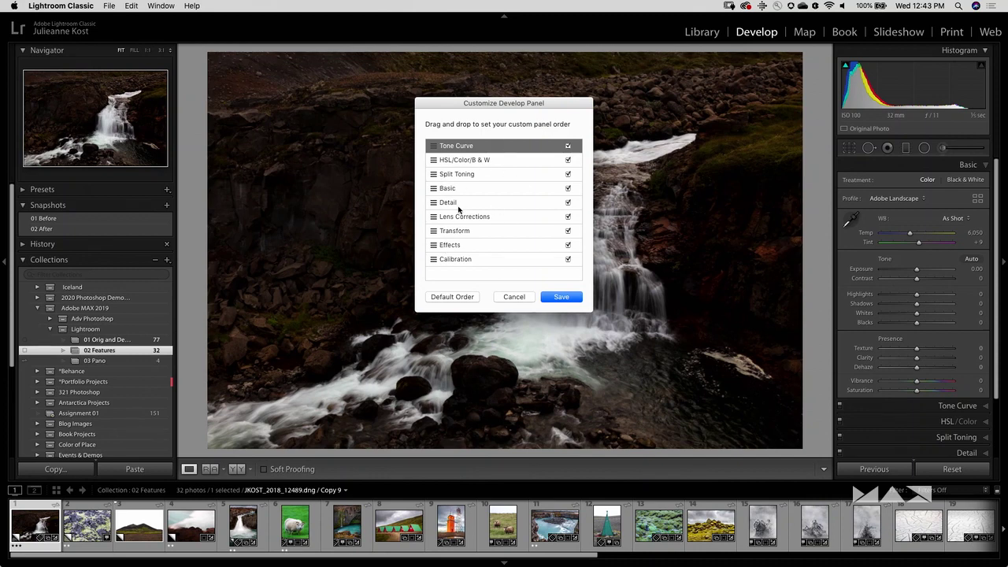
{"action": "left_click", "coordinate": [568, 259]}
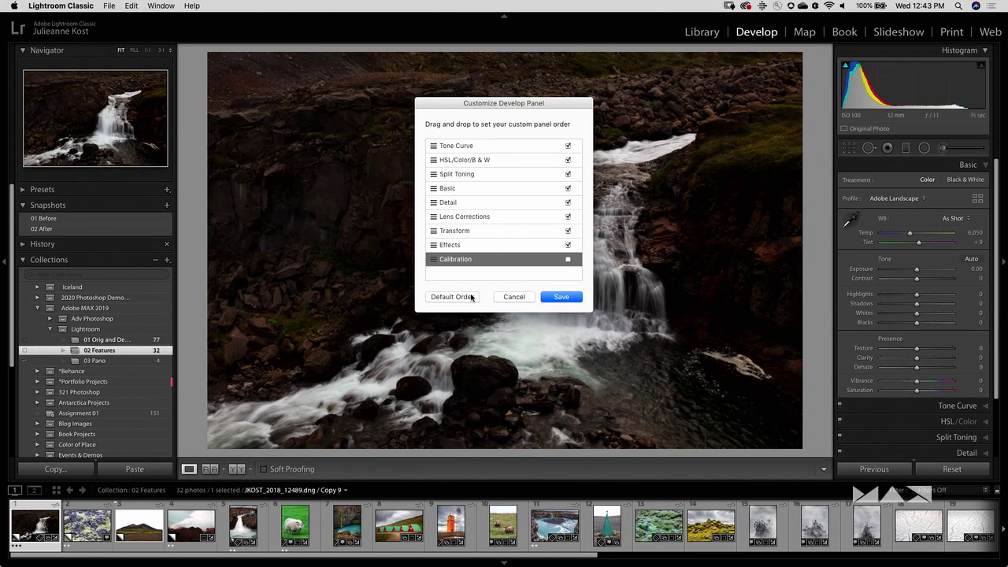
{"action": "left_click", "coordinate": [513, 297]}
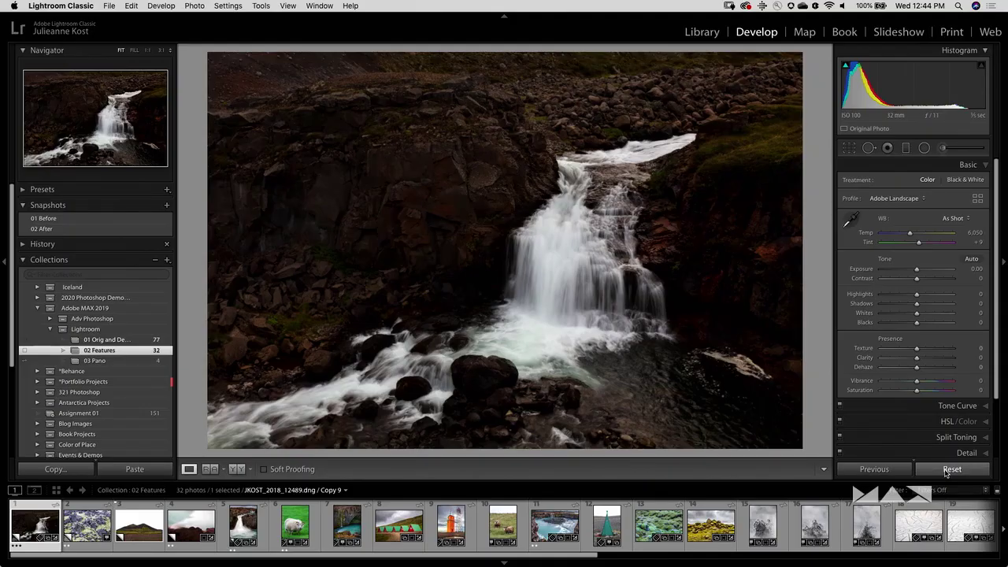
- Reset the waterfall photo's develop settings and open its Lens Corrections profile settings
{"action": "left_click", "coordinate": [947, 470]}
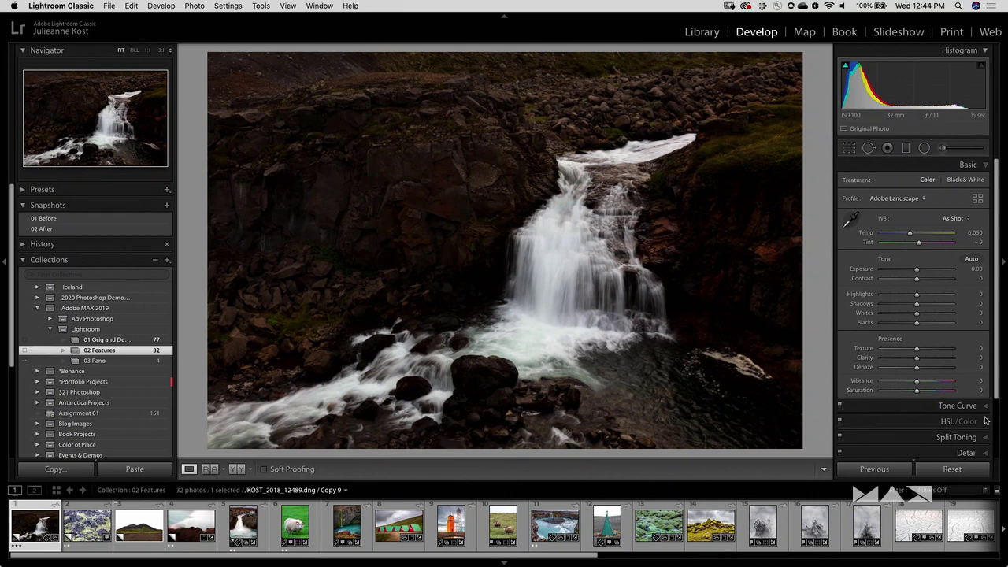
{"action": "scroll", "coordinate": [969, 413], "scroll_direction": "down", "scroll_amount": 3}
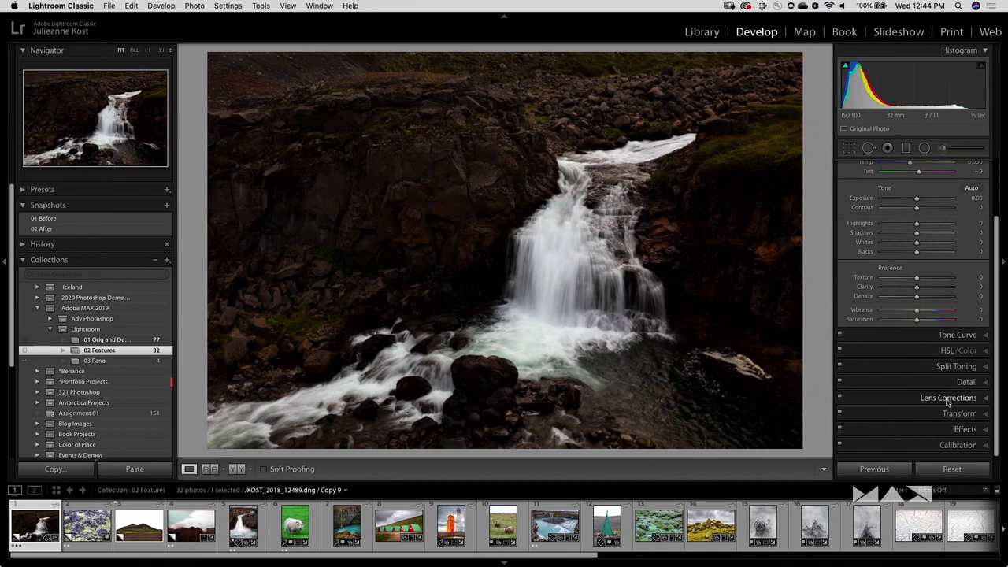
{"action": "left_click", "coordinate": [948, 400]}
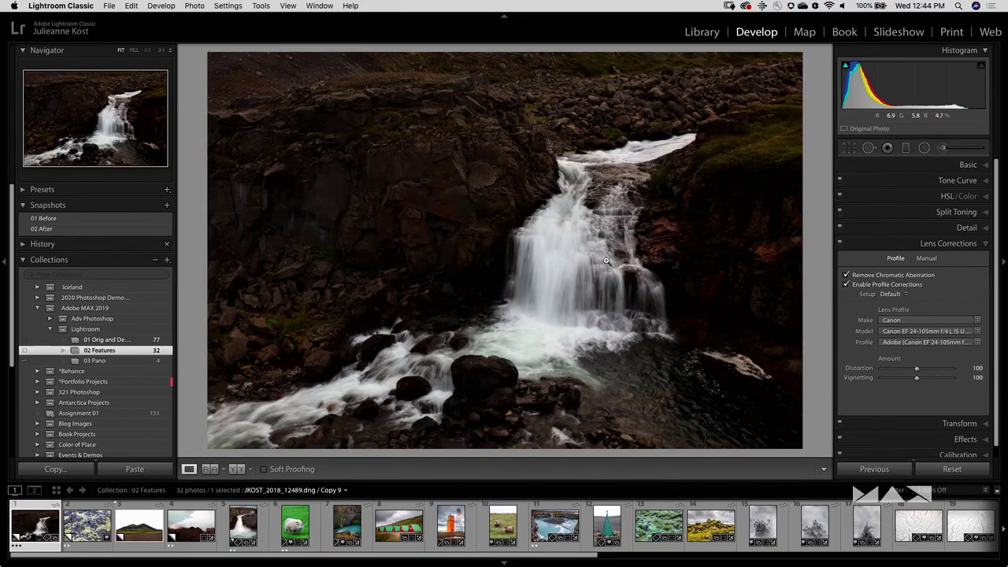
- Apply automatic tone adjustments to the waterfall photo in the Basic settings
{"action": "left_click", "coordinate": [967, 166]}
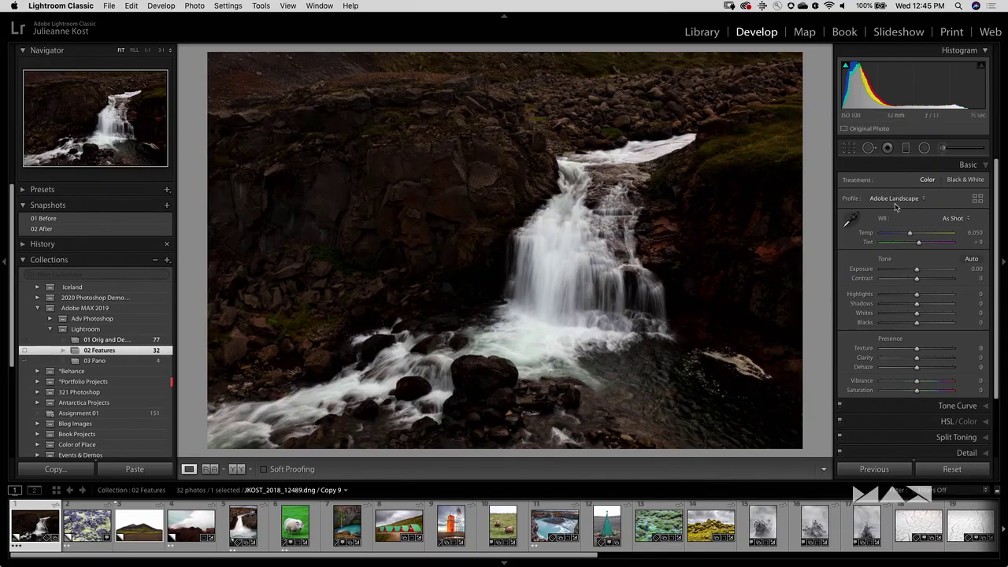
{"action": "left_click", "coordinate": [972, 259]}
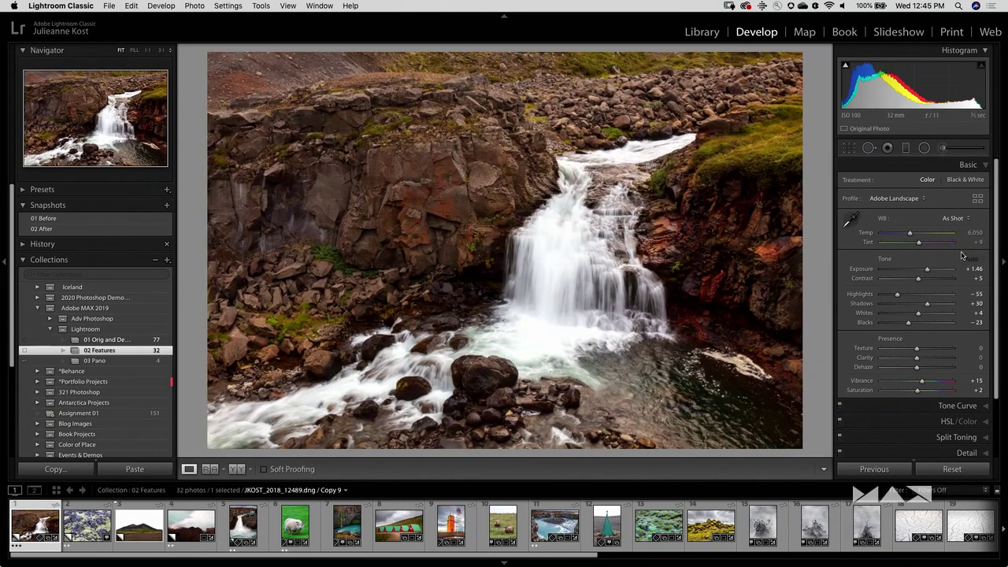
- Compare the Adobe Color and Adobe Neutral profiles on the waterfall photo, ending with Adobe Color
{"action": "left_click", "coordinate": [904, 200]}
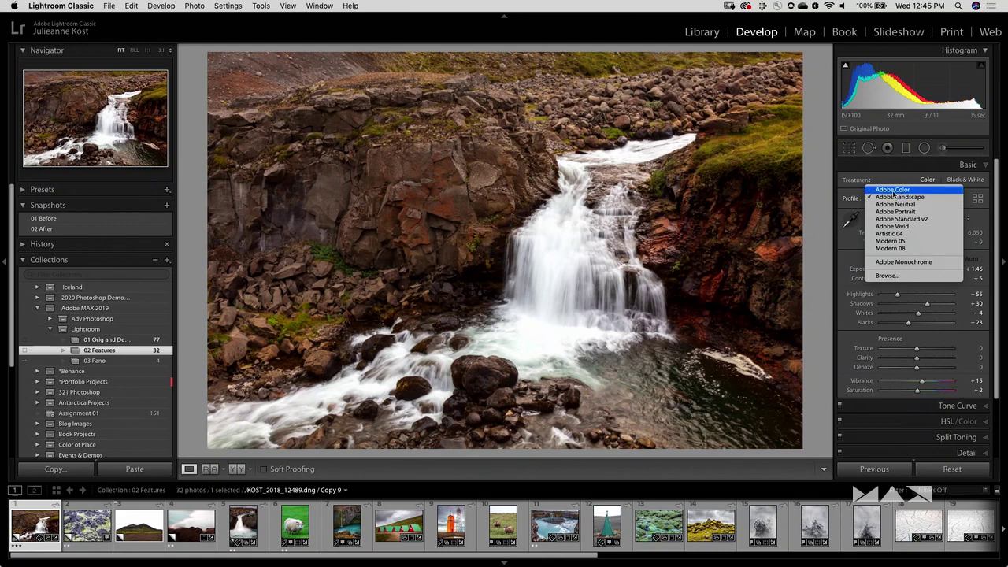
{"action": "left_click", "coordinate": [893, 190]}
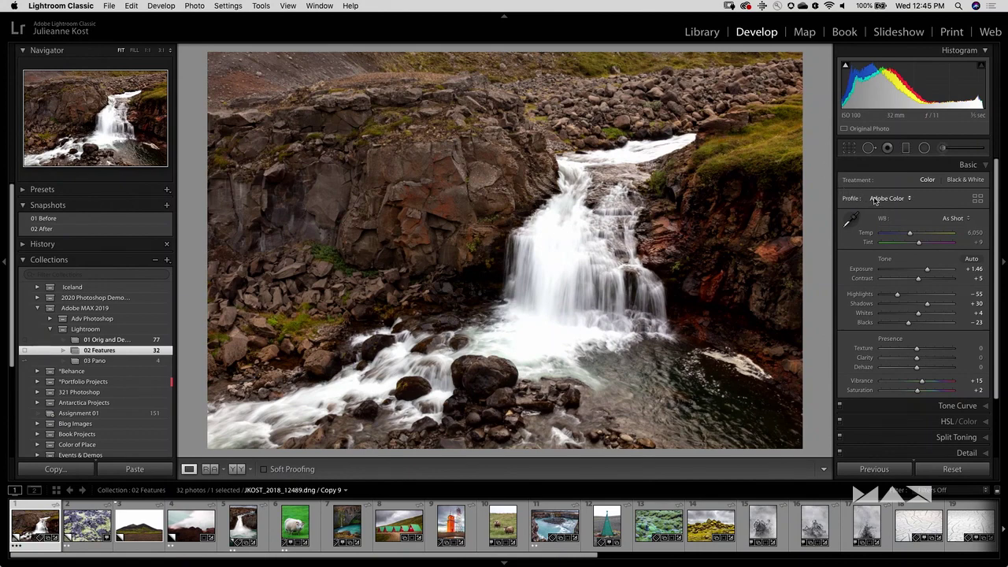
{"action": "left_click", "coordinate": [873, 199]}
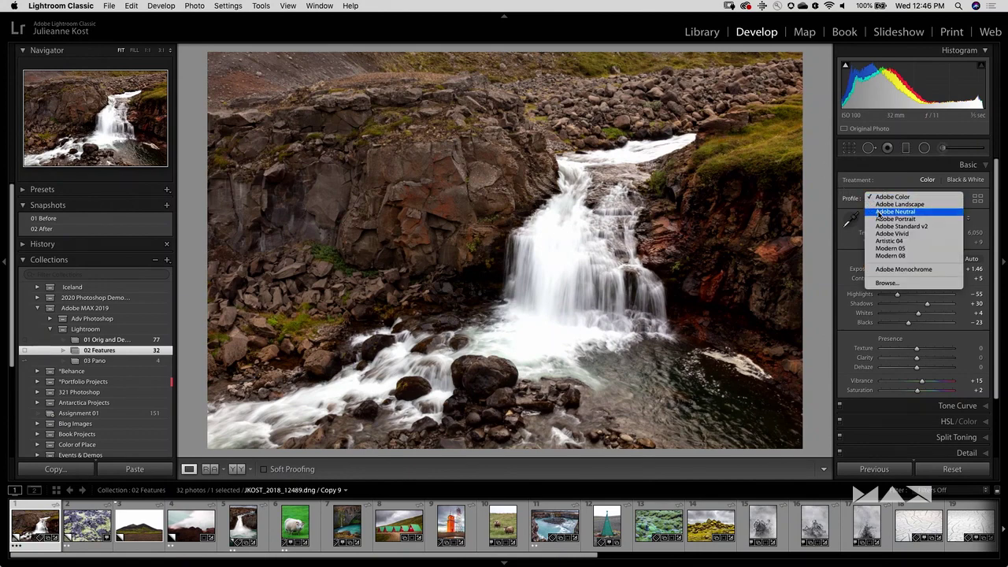
{"action": "left_click", "coordinate": [879, 212]}
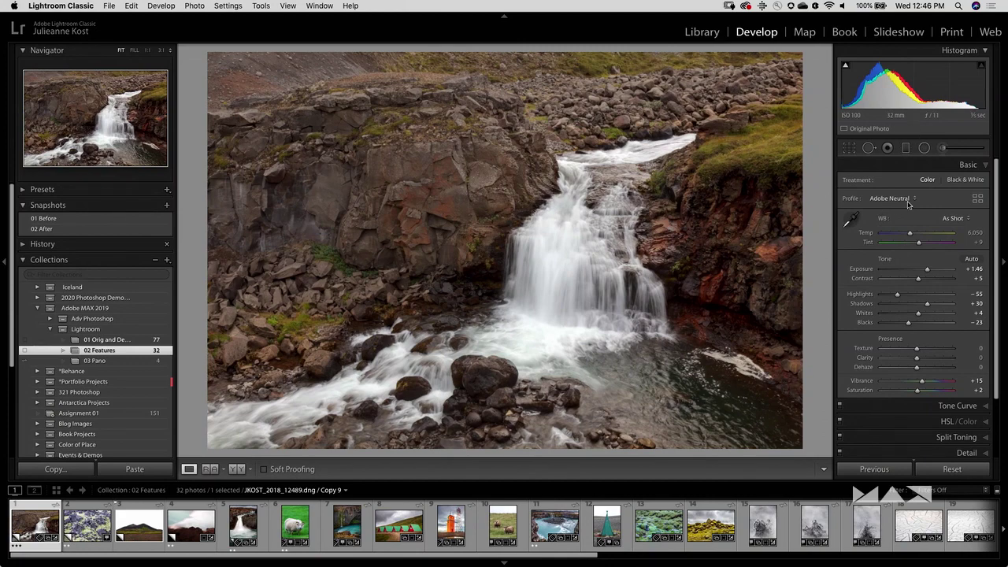
{"action": "left_click", "coordinate": [896, 198]}
{"action": "left_click", "coordinate": [902, 186]}
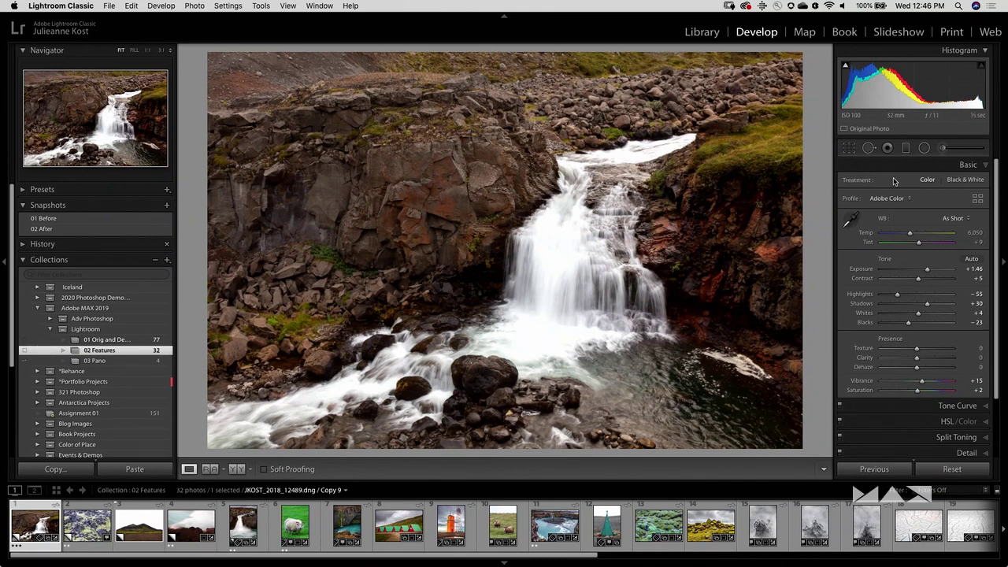
- Try the Adobe Landscape profile on the waterfall photo and return to Adobe Color
{"action": "left_click", "coordinate": [890, 200]}
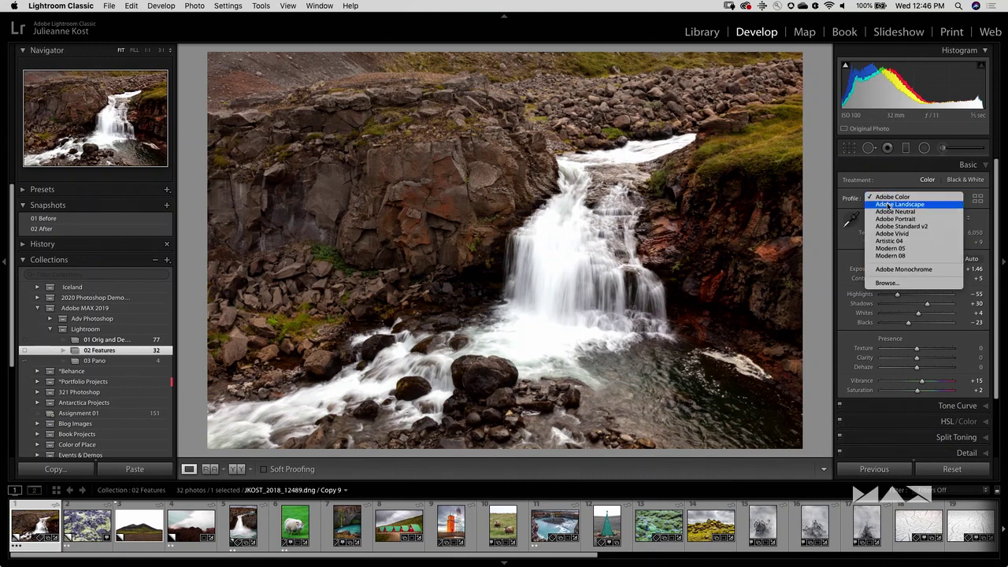
{"action": "left_click", "coordinate": [889, 205]}
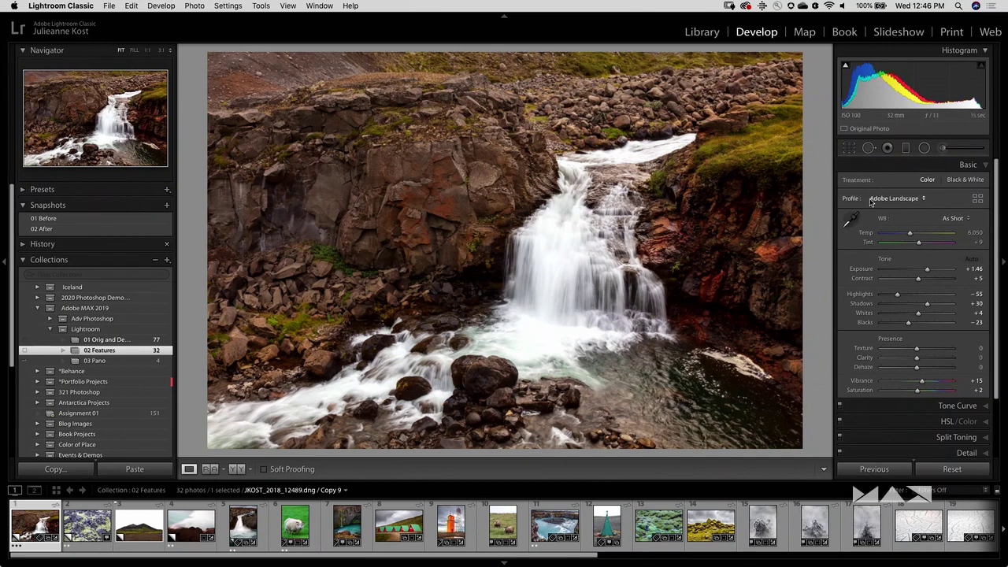
{"action": "left_click", "coordinate": [880, 201]}
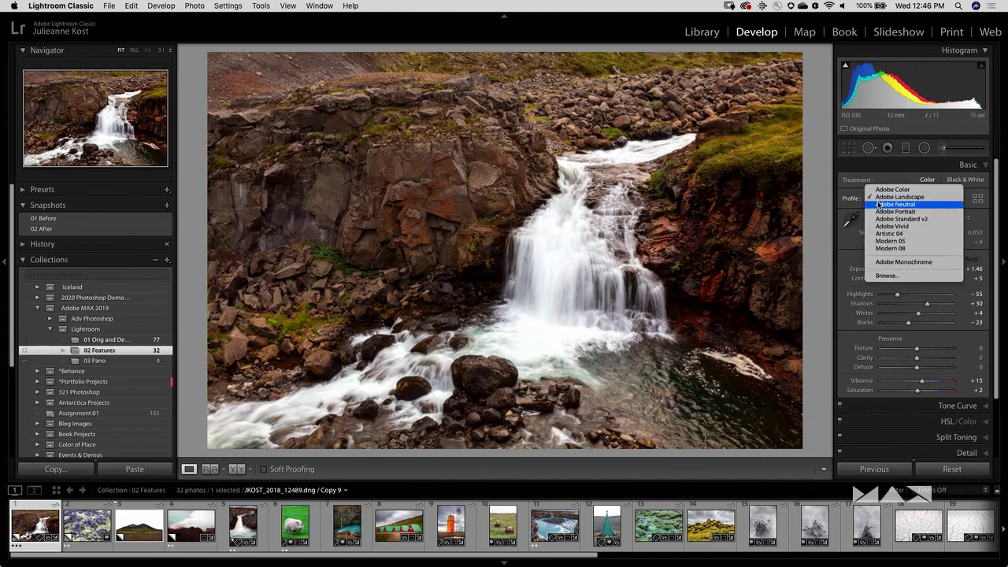
{"action": "left_click", "coordinate": [881, 189]}
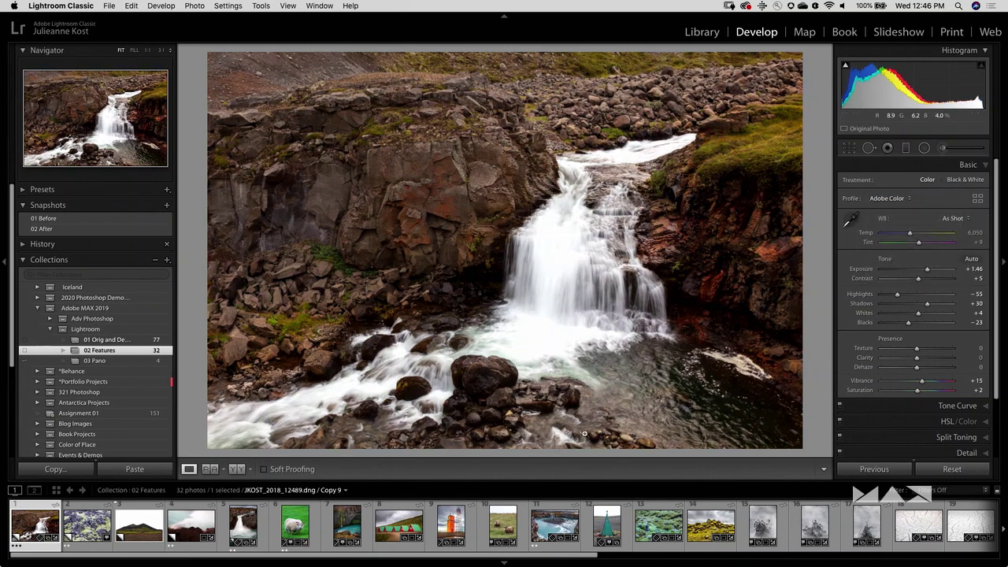
- Compare the Adobe Landscape, Adobe Neutral and Adobe Vivid profiles on the portrait in front of the stone wall, ending with Adobe Vivid
{"action": "scroll", "coordinate": [520, 561], "scroll_direction": "down", "scroll_amount": 2}
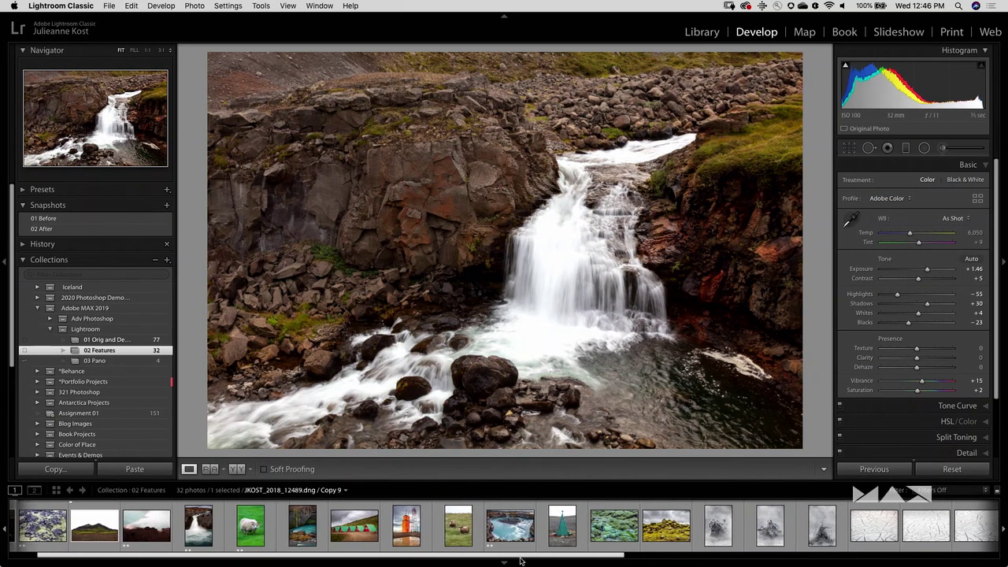
{"action": "scroll", "coordinate": [520, 561], "scroll_direction": "down", "scroll_amount": 10}
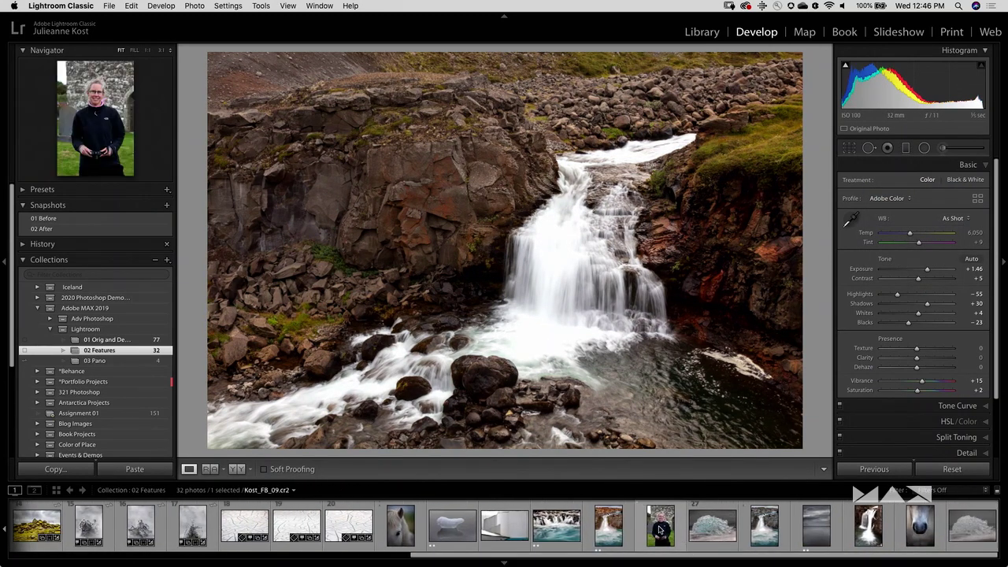
{"action": "left_click", "coordinate": [660, 529]}
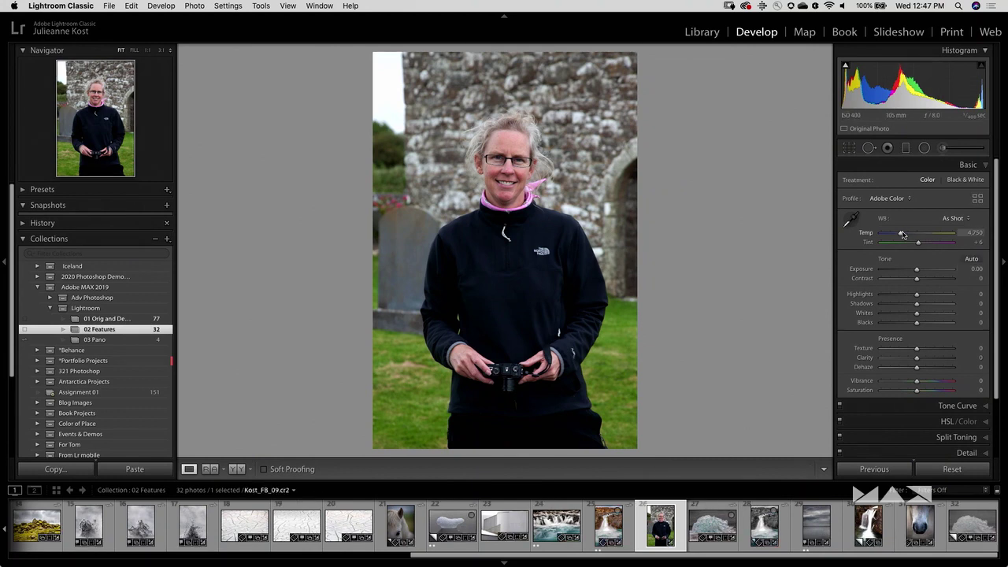
{"action": "left_click", "coordinate": [897, 200]}
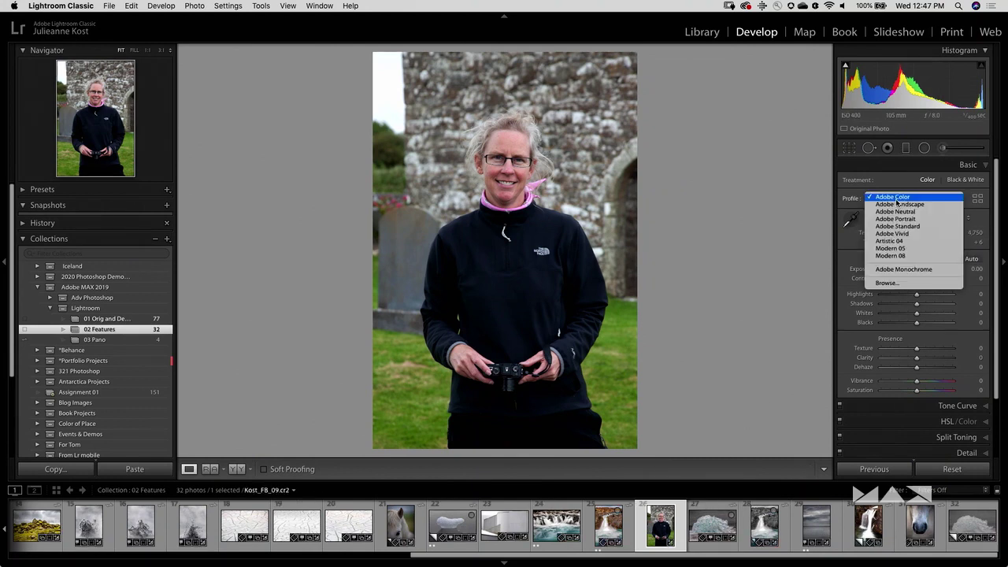
{"action": "left_click", "coordinate": [898, 204]}
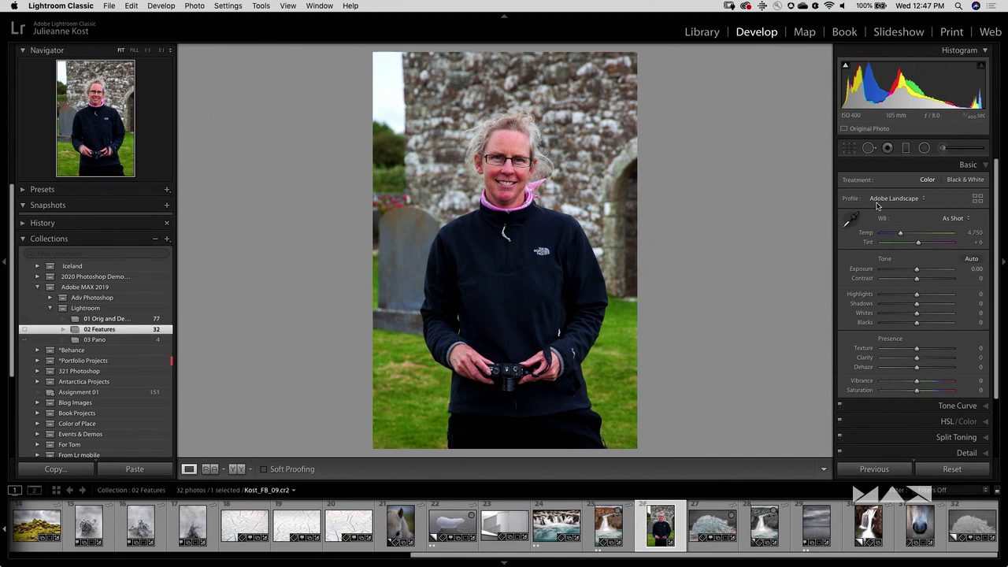
{"action": "left_click", "coordinate": [886, 200]}
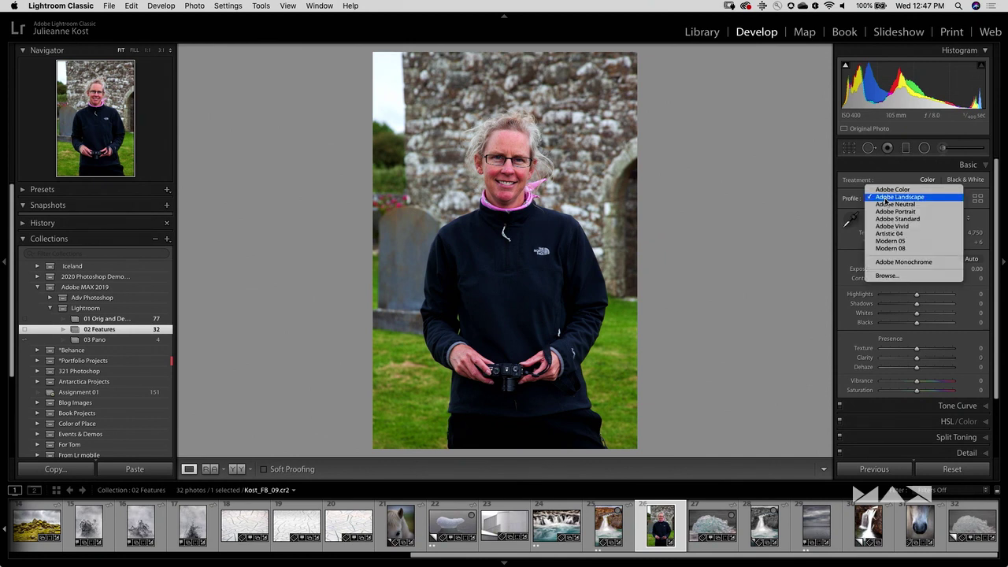
{"action": "left_click", "coordinate": [886, 205]}
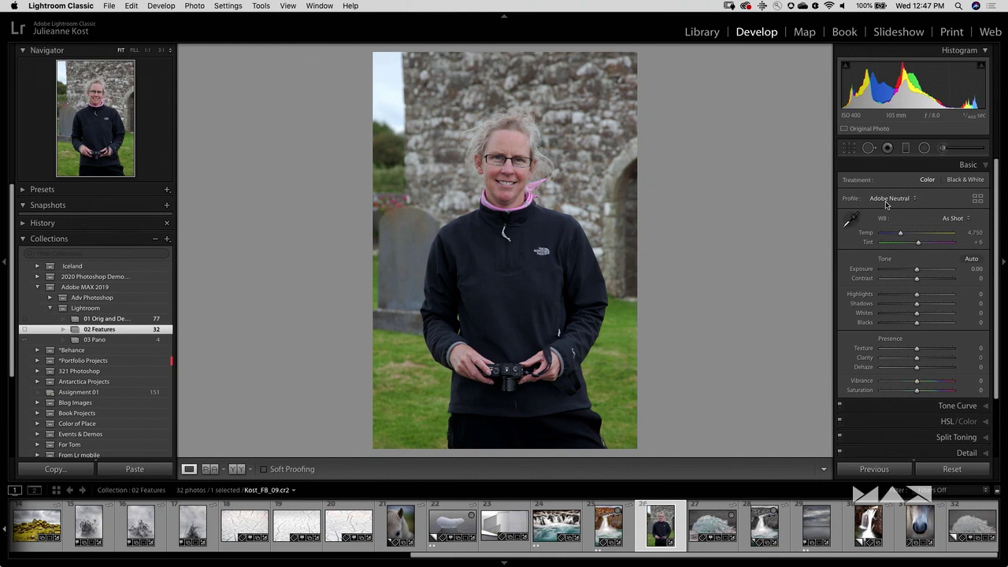
{"action": "left_click", "coordinate": [887, 201]}
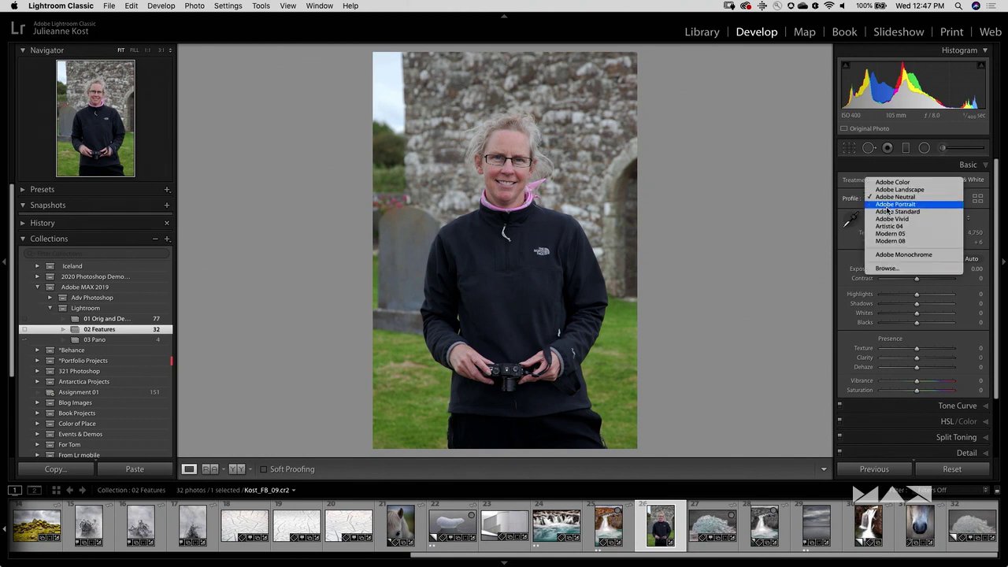
{"action": "left_click", "coordinate": [885, 218]}
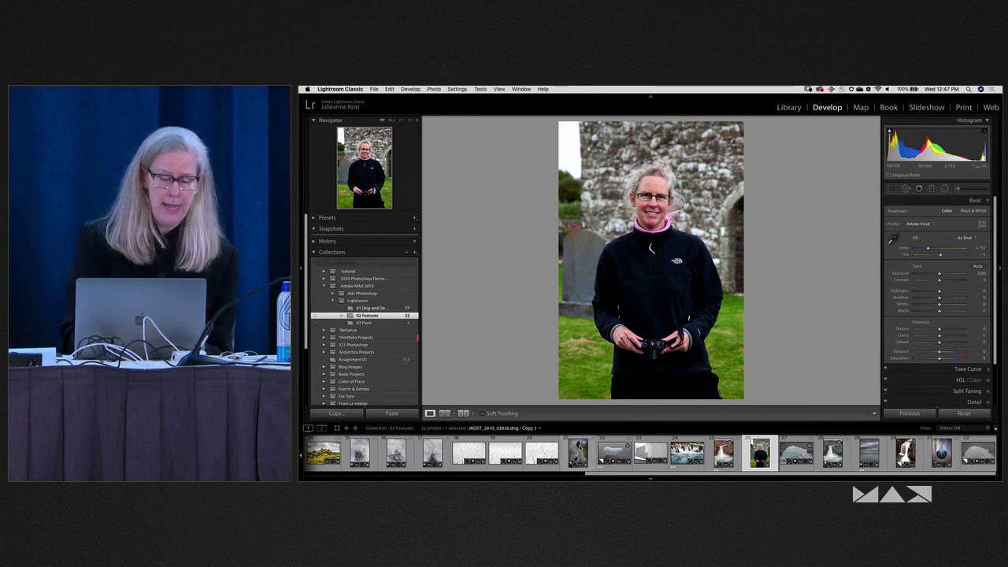
- Return to the first waterfall photo in the collection and reset its Tone adjustments
{"action": "scroll", "coordinate": [577, 453], "scroll_direction": "up", "scroll_amount": 5}
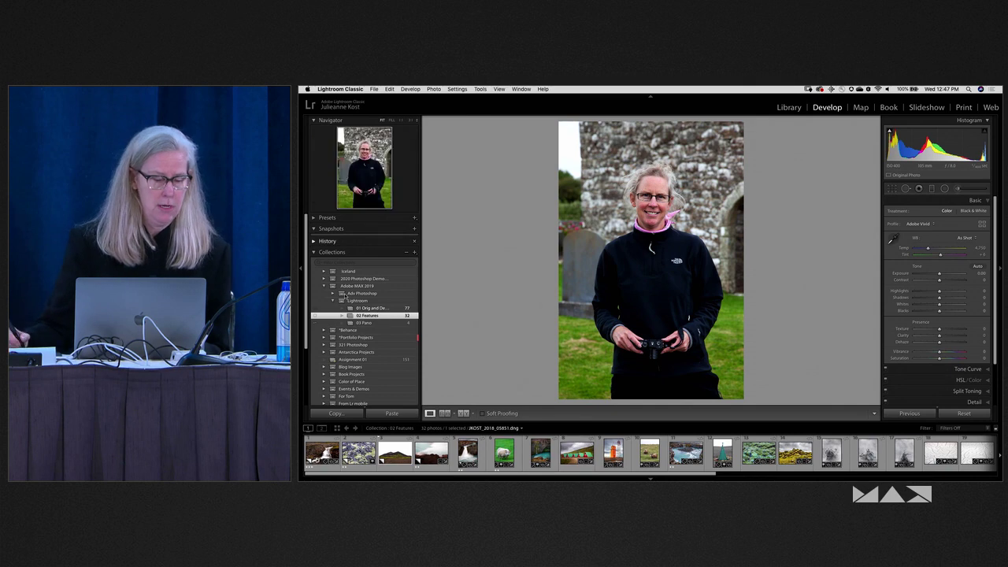
{"action": "left_click", "coordinate": [322, 453]}
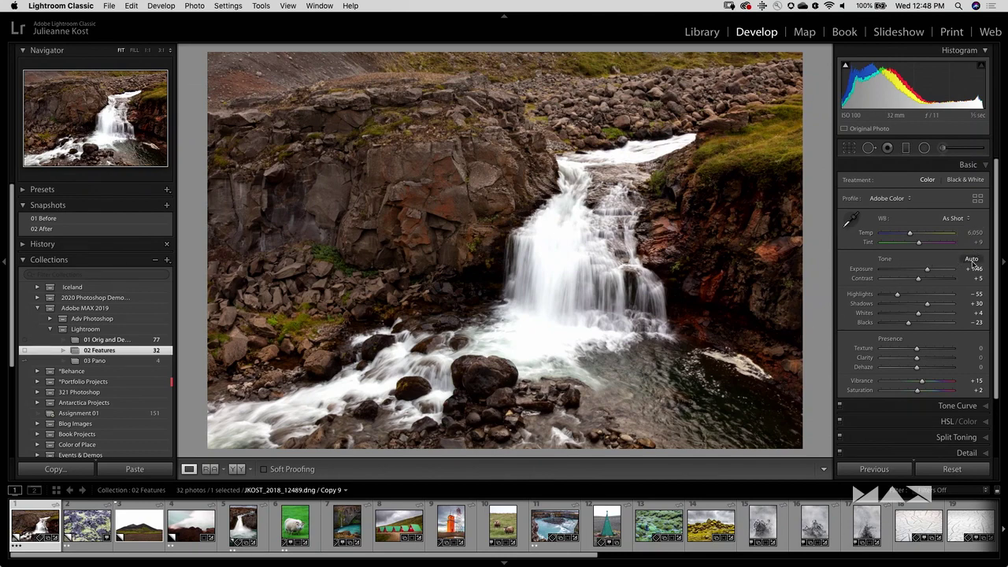
{"action": "double_click", "coordinate": [885, 260]}
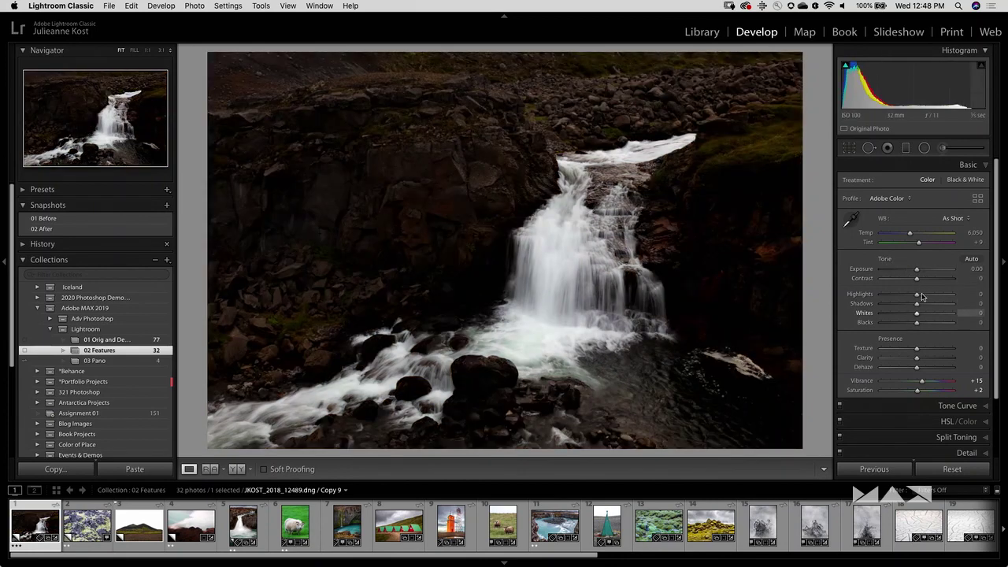
- Set the waterfall photo's Whites and Blacks automatically, each on its own, leaving the other tone settings alone
{"action": "key", "text": "shift"}
{"action": "double_click", "coordinate": [864, 315], "text": "shift"}
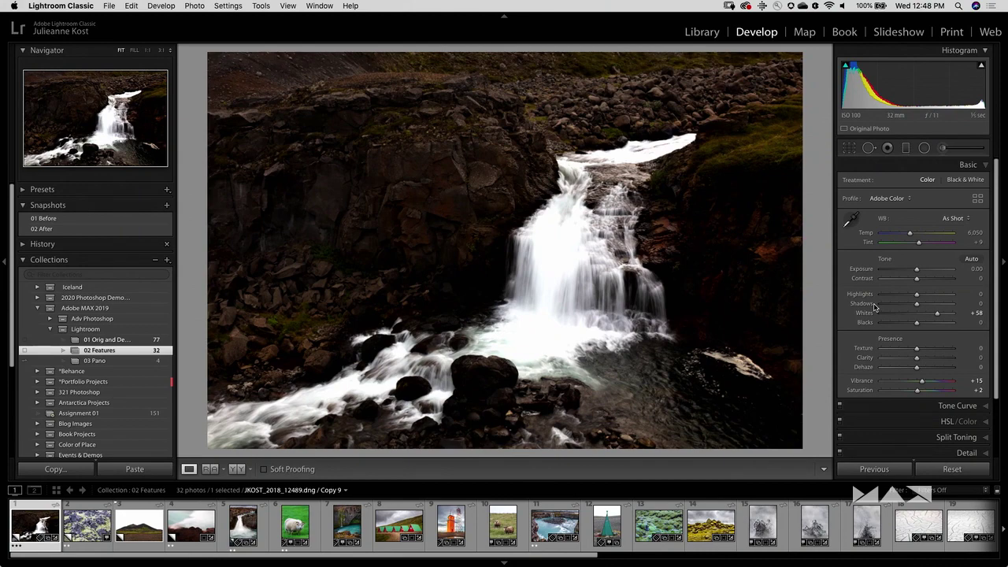
{"action": "key", "text": "shift"}
{"action": "double_click", "coordinate": [867, 323], "text": "shift"}
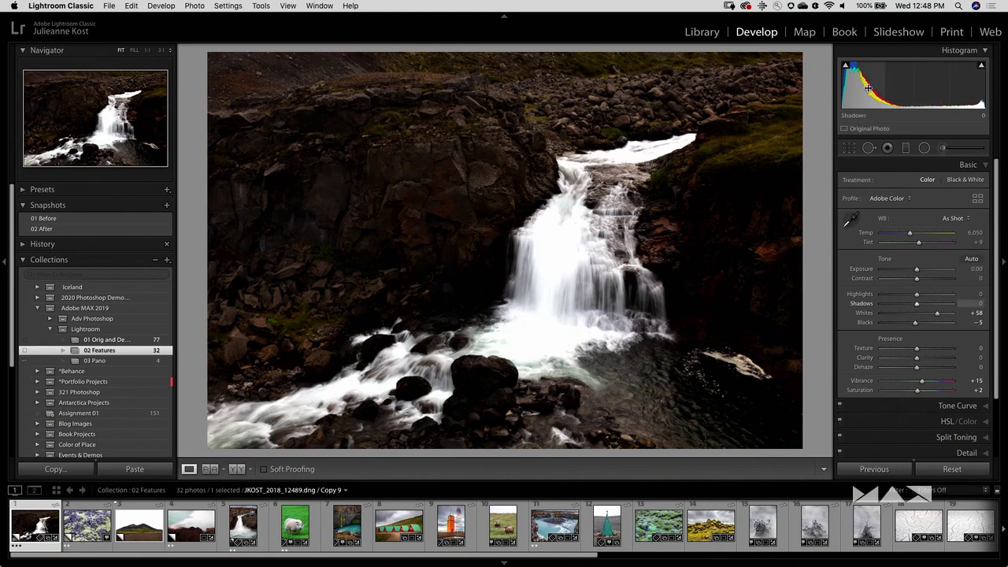
- Set the waterfall photo's Shadows to +100, Highlights to −100 and Exposure to +1.10
{"action": "left_click_drag", "start_coordinate": [872, 89], "coordinate": [904, 88]}
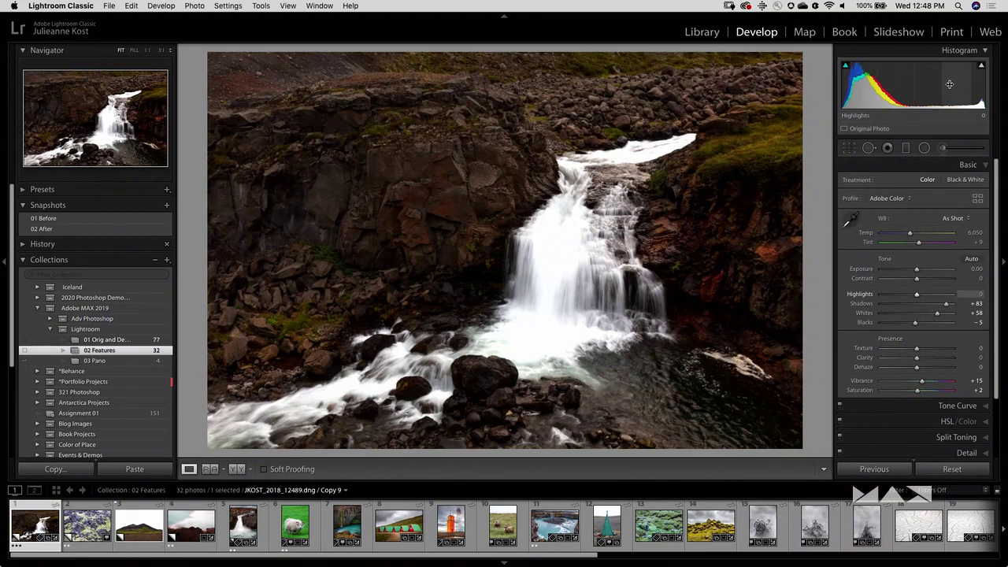
{"action": "left_click_drag", "start_coordinate": [956, 85], "coordinate": [871, 83]}
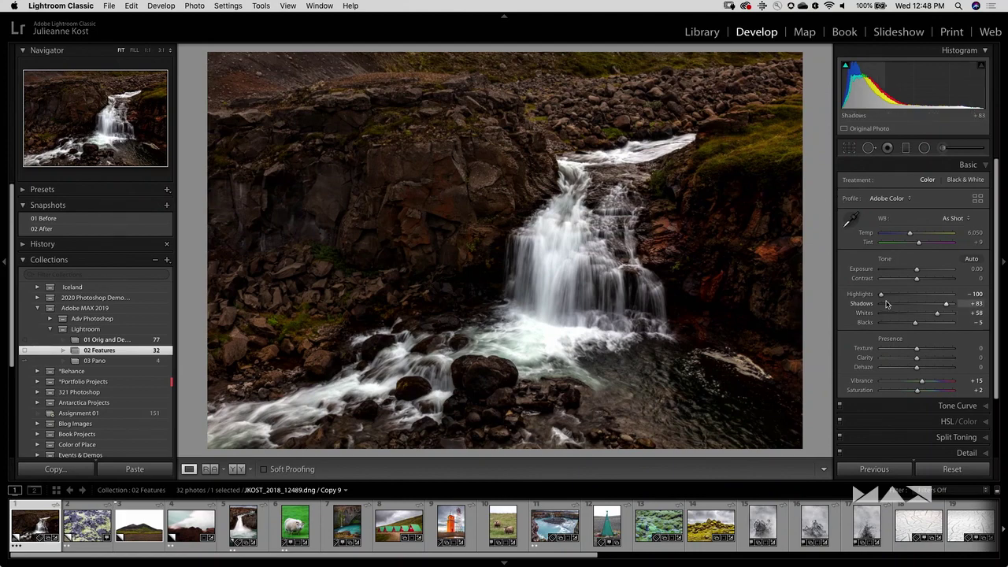
{"action": "key", "text": "Up"}
{"action": "key", "text": "Up"}
{"action": "key", "text": "Up"}
{"action": "key", "text": "Up"}
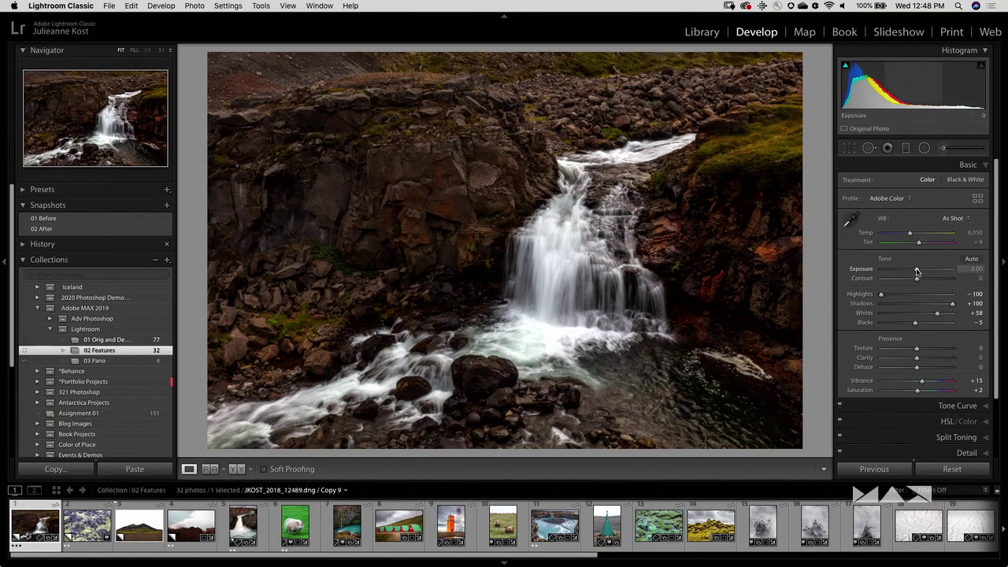
{"action": "left_click_drag", "start_coordinate": [916, 271], "coordinate": [926, 271]}
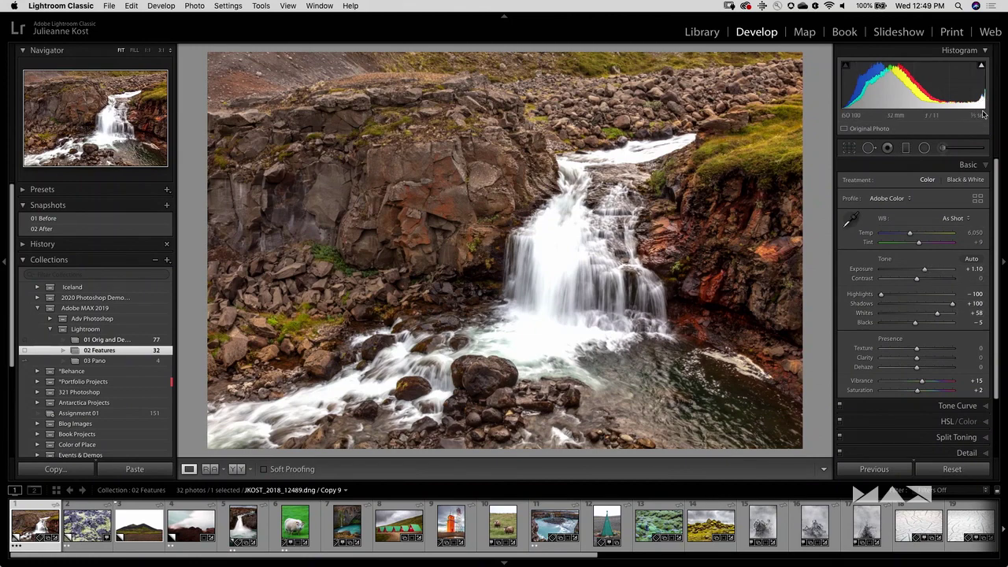
- Turn on the clipping indicators and set Whites to +44 to remove the clipped highlights in the water
{"action": "key", "text": "j"}
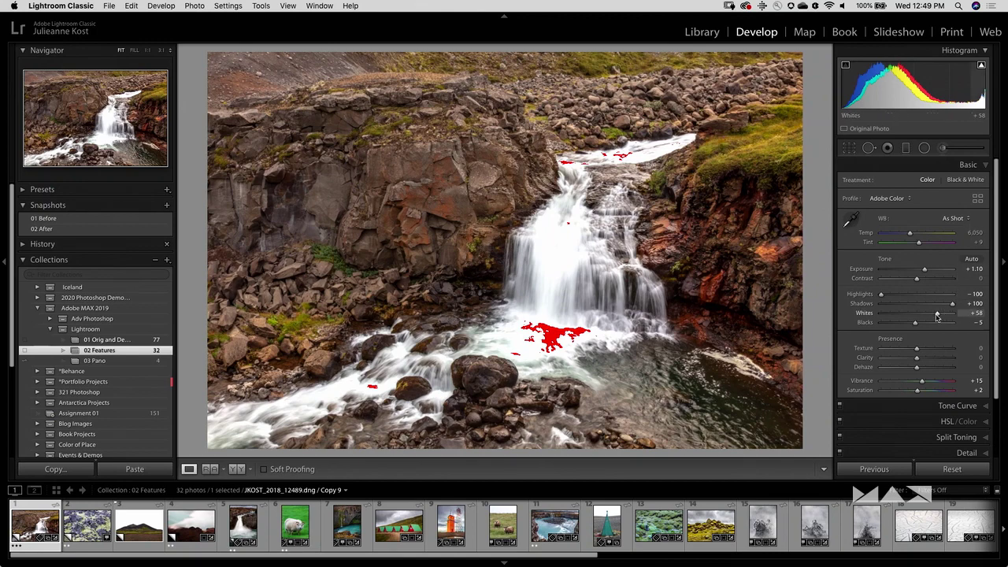
{"action": "left_click_drag", "start_coordinate": [937, 316], "coordinate": [941, 317]}
{"action": "left_click_drag", "start_coordinate": [936, 316], "coordinate": [932, 316]}
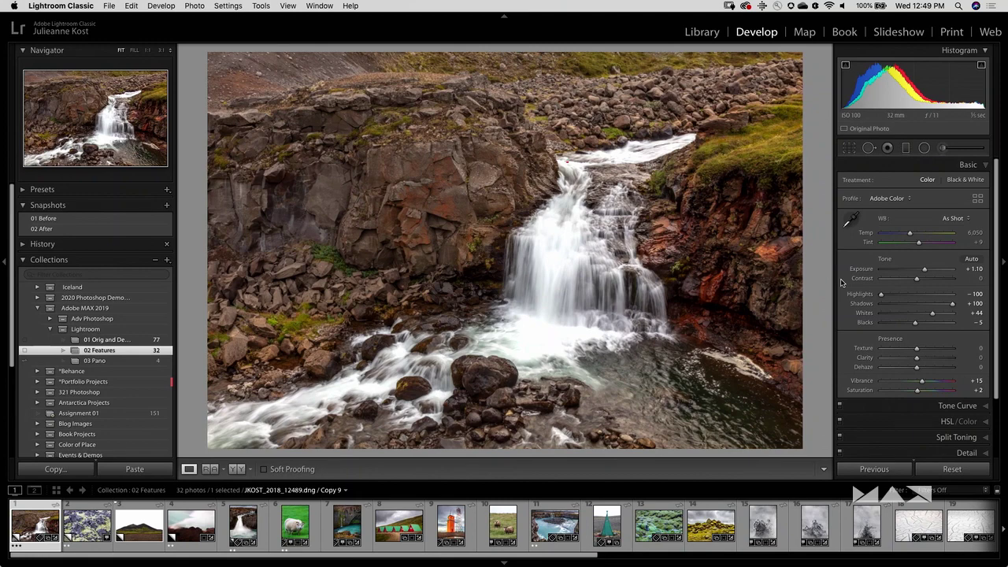
- Set up a vertical 4 x 5 / 8 x 10 crop of the photo, framed around the waterfall and slightly enlarged
{"action": "key", "text": "r"}
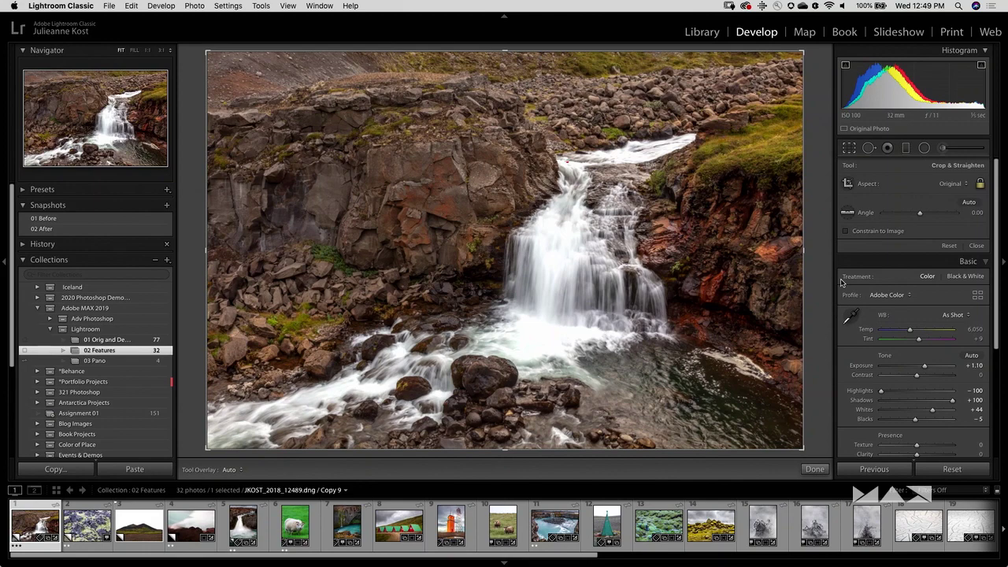
{"action": "key", "text": "x"}
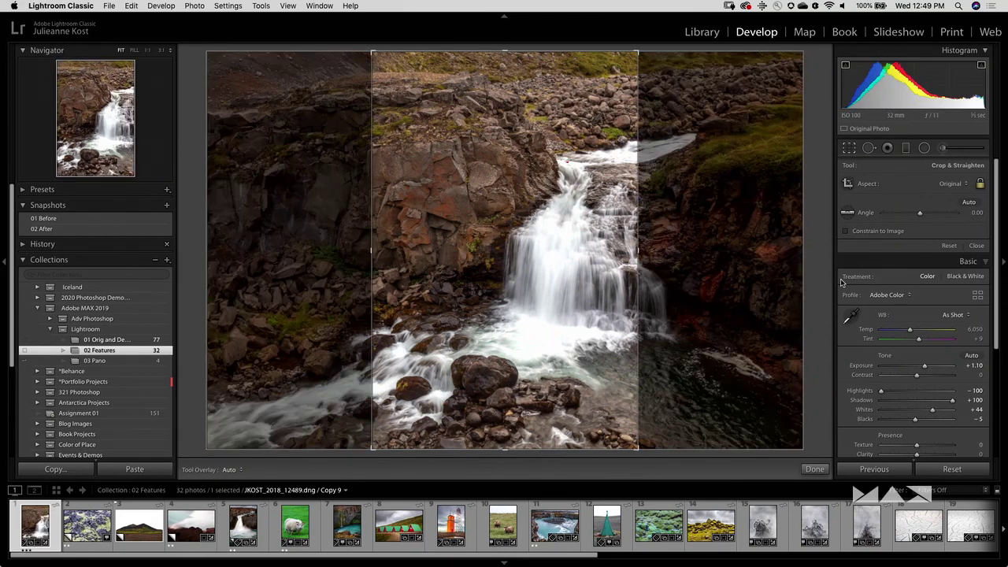
{"action": "left_click", "coordinate": [952, 184]}
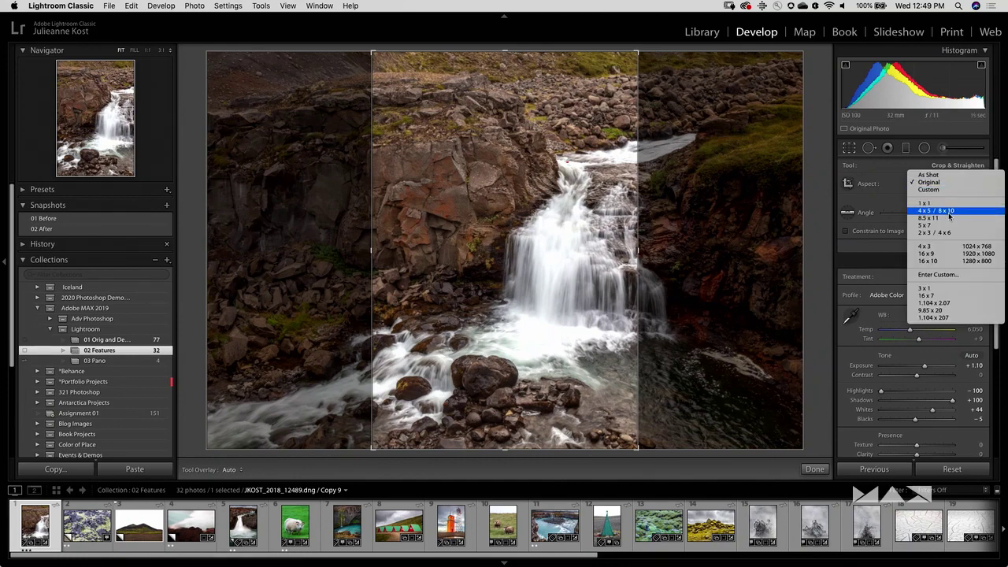
{"action": "left_click", "coordinate": [945, 233]}
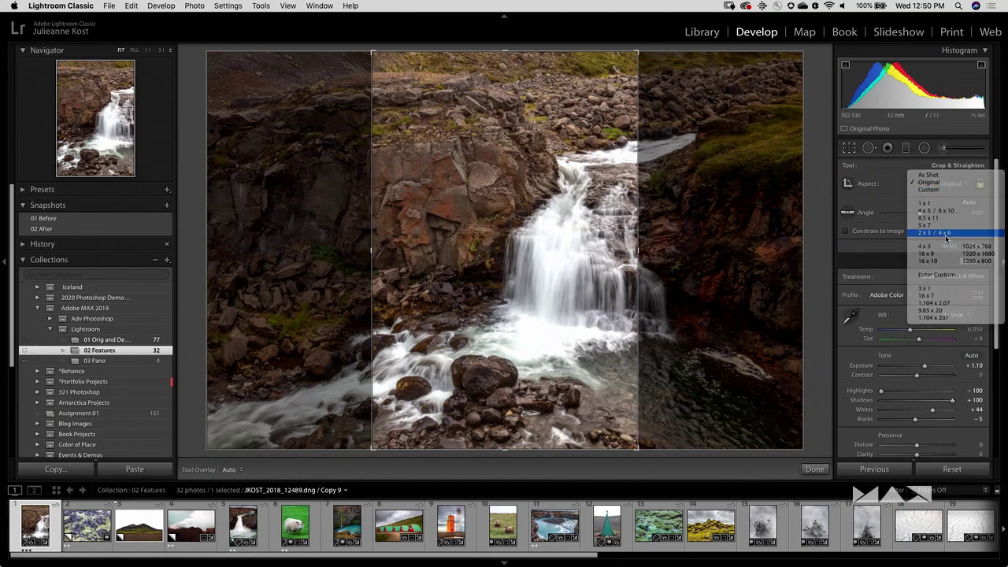
{"action": "left_click", "coordinate": [945, 184]}
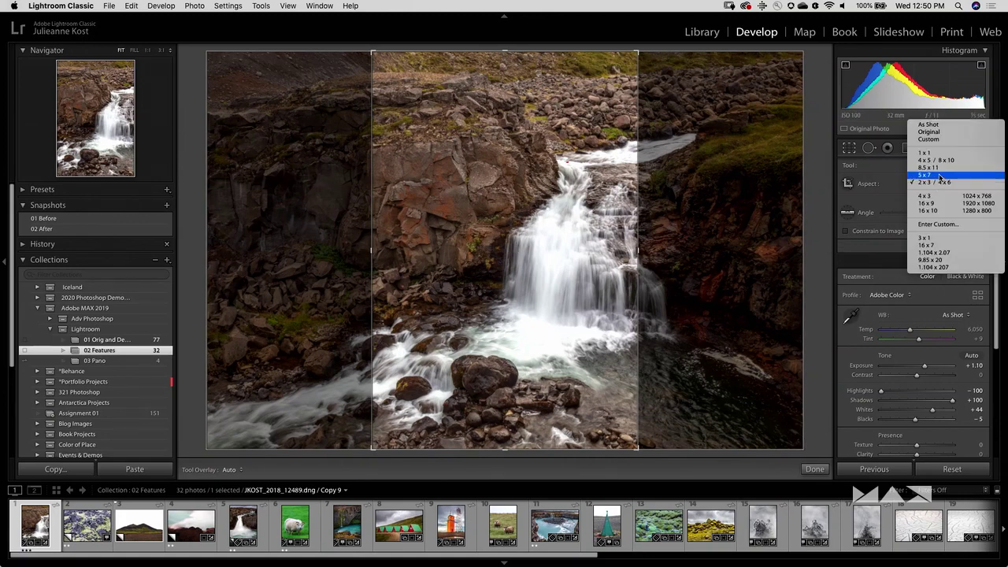
{"action": "left_click", "coordinate": [939, 160]}
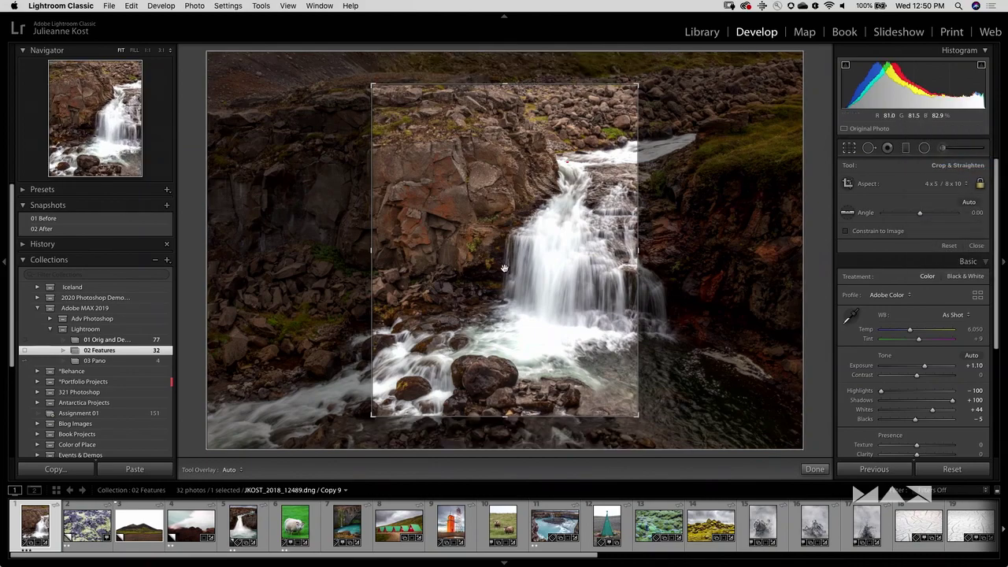
{"action": "left_click_drag", "start_coordinate": [496, 268], "coordinate": [431, 215]}
{"action": "left_click_drag", "start_coordinate": [637, 84], "coordinate": [650, 67]}
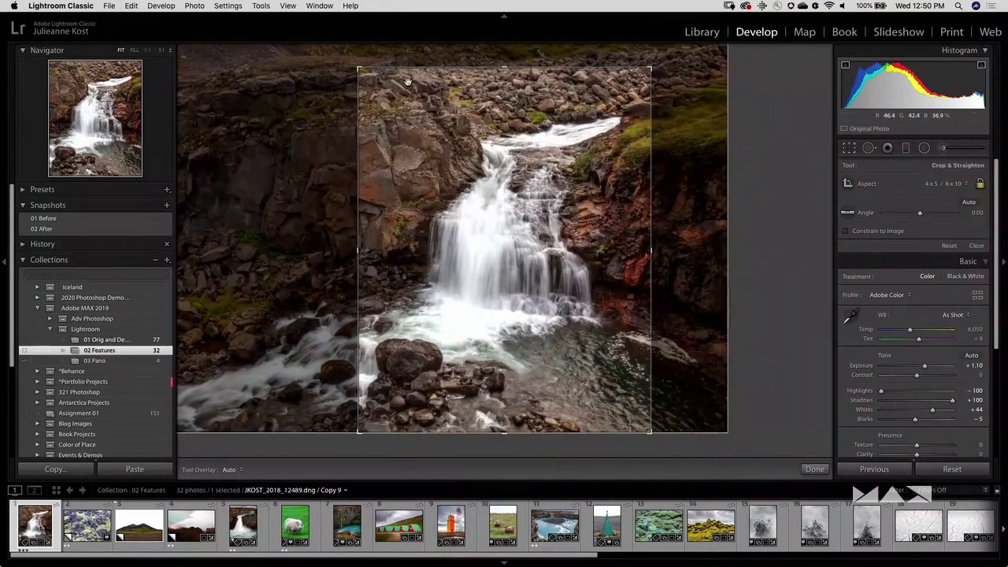
{"action": "left_click", "coordinate": [266, 9]}
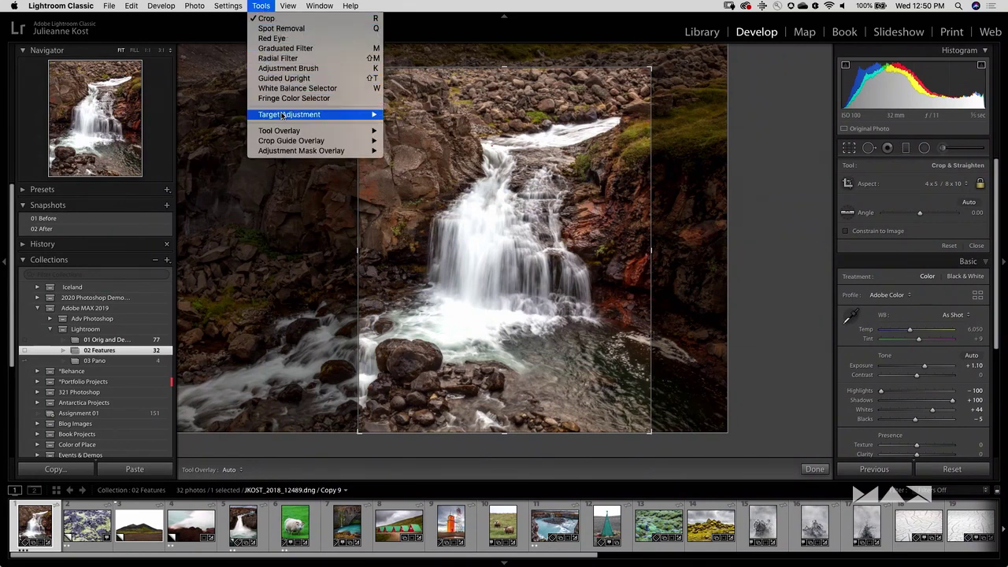
{"action": "mouse_move", "coordinate": [282, 132]}
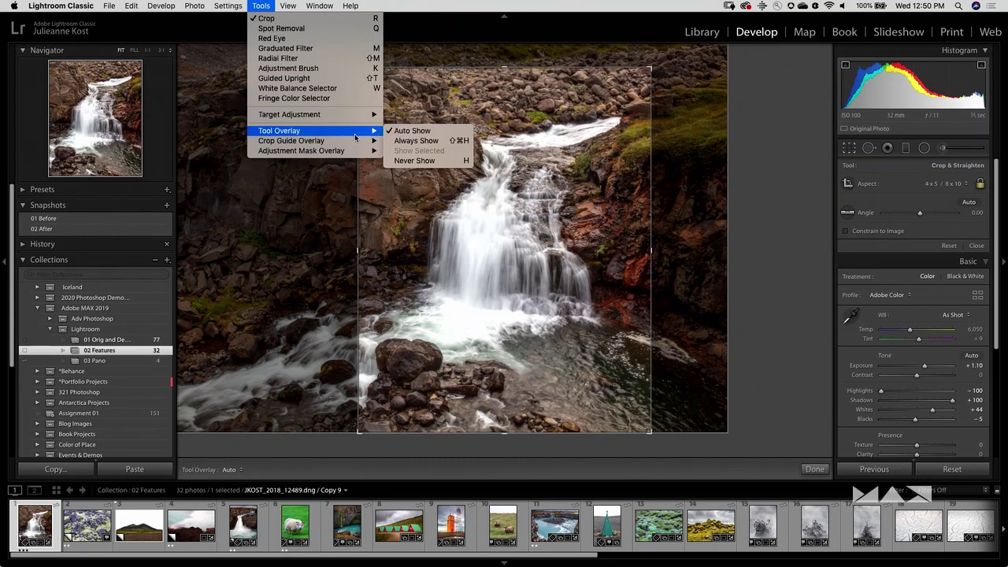
{"action": "mouse_move", "coordinate": [344, 142]}
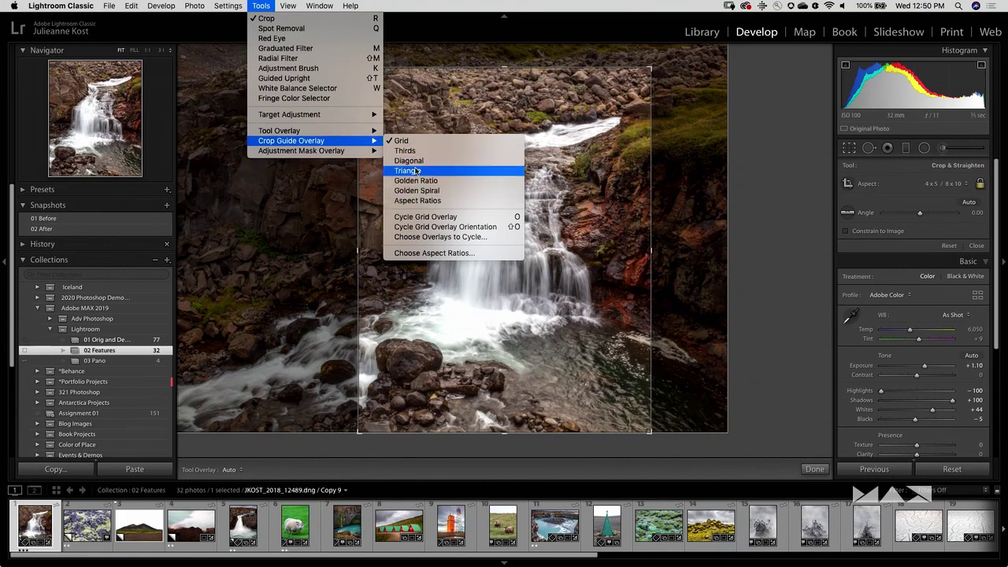
{"action": "key", "text": "Escape"}
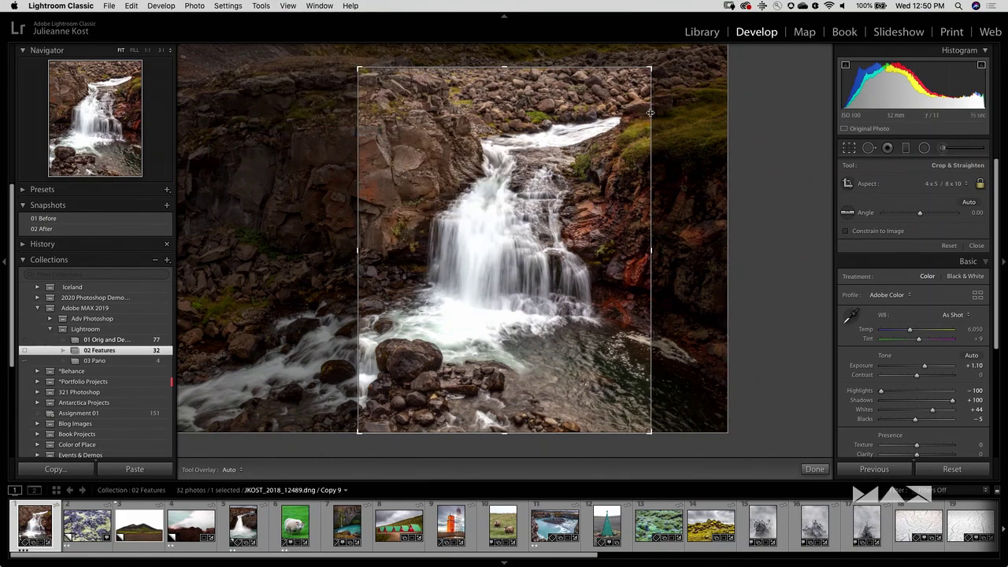
- Apply the vertical 4 x 5 crop, reopening it once to nudge the framing around the waterfall slightly
{"action": "key", "text": "Return"}
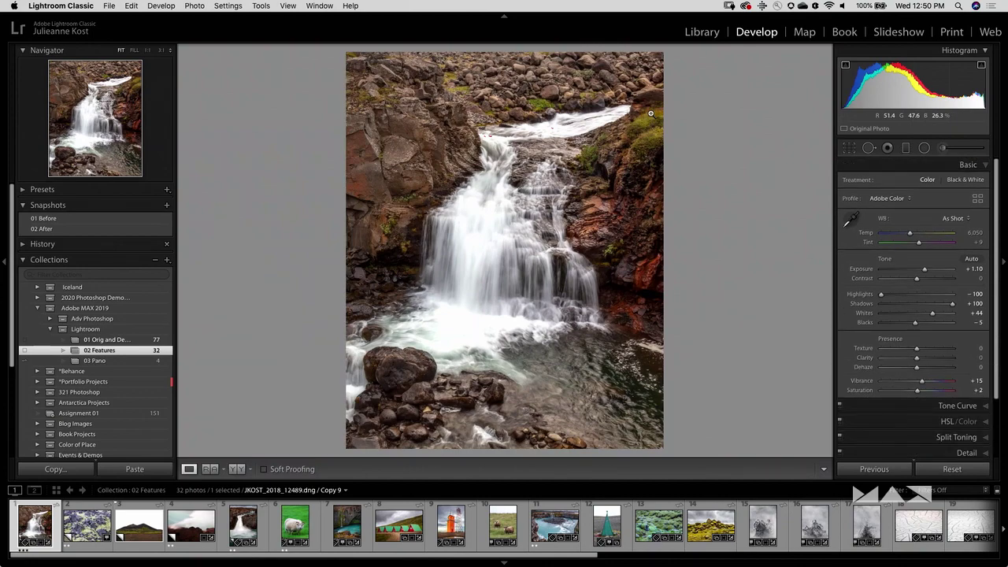
{"action": "key", "text": "r"}
{"action": "left_click_drag", "start_coordinate": [578, 199], "coordinate": [573, 200]}
{"action": "key", "text": "Return"}
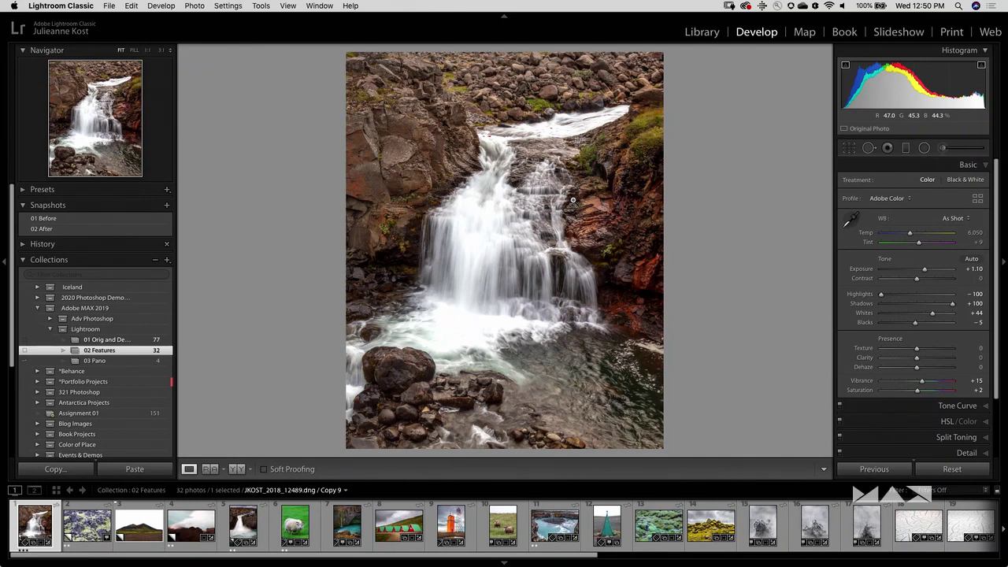
- Start the Adjustment Brush and reset all of its effect settings to zero
{"action": "left_click", "coordinate": [943, 149]}
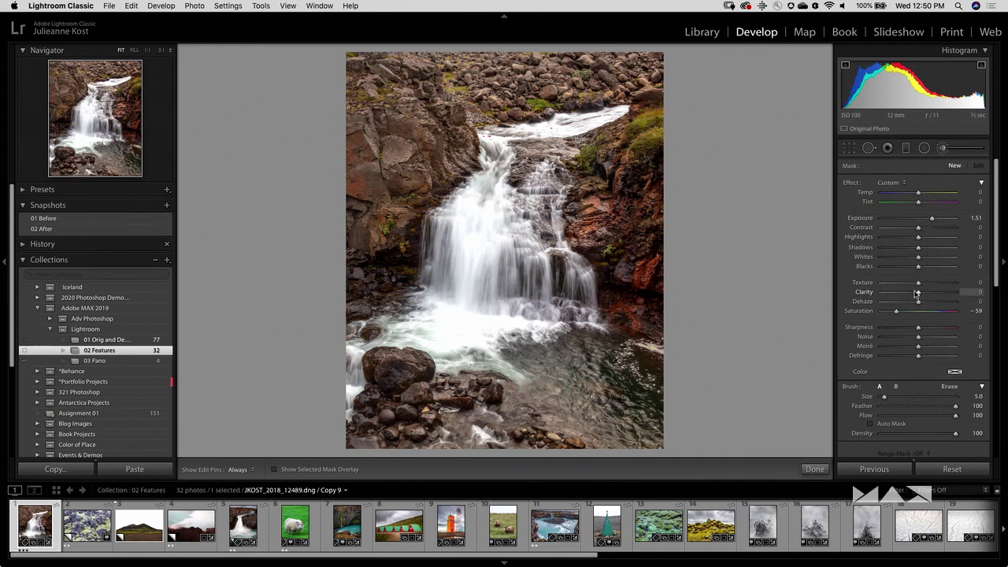
{"action": "left_click_drag", "start_coordinate": [919, 294], "coordinate": [929, 294]}
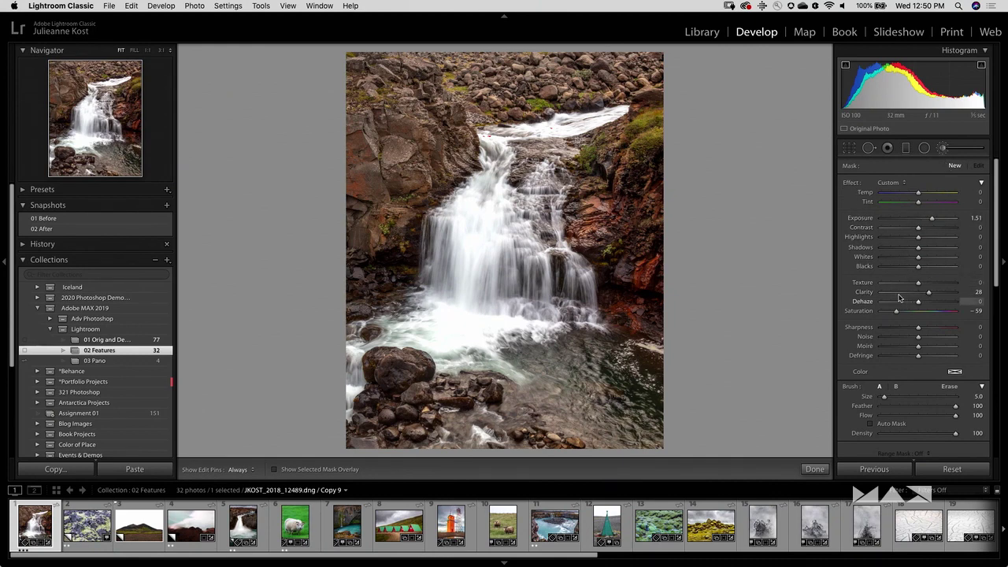
{"action": "double_click", "coordinate": [853, 183]}
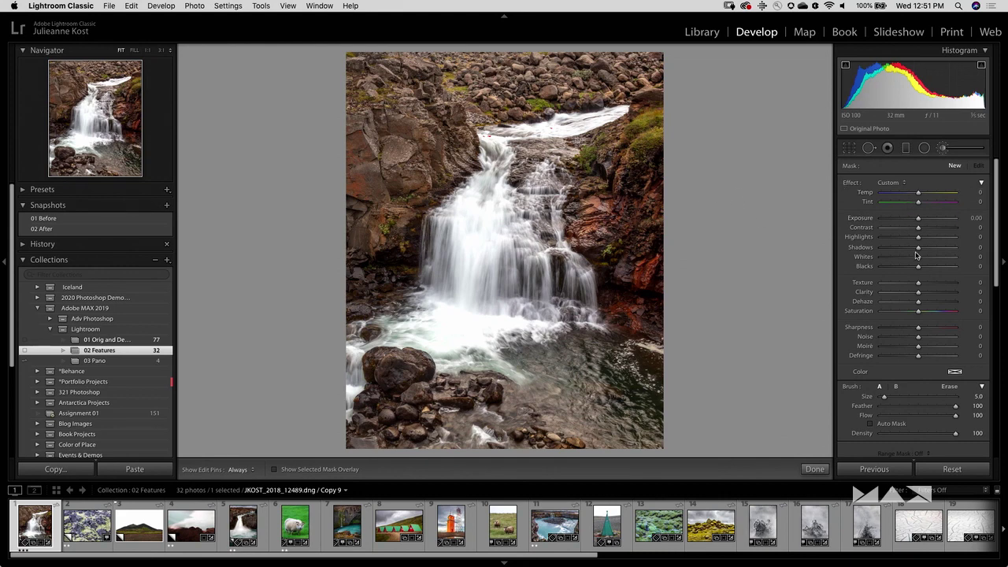
- Set the Adjustment Brush to Size 13 and Exposure 2.00, with the edit pins hidden
{"action": "key", "text": "bracketright"}
{"action": "left_click_drag", "start_coordinate": [887, 396], "coordinate": [890, 410]}
{"action": "left_click_drag", "start_coordinate": [919, 218], "coordinate": [938, 224]}
{"action": "key", "text": "h"}
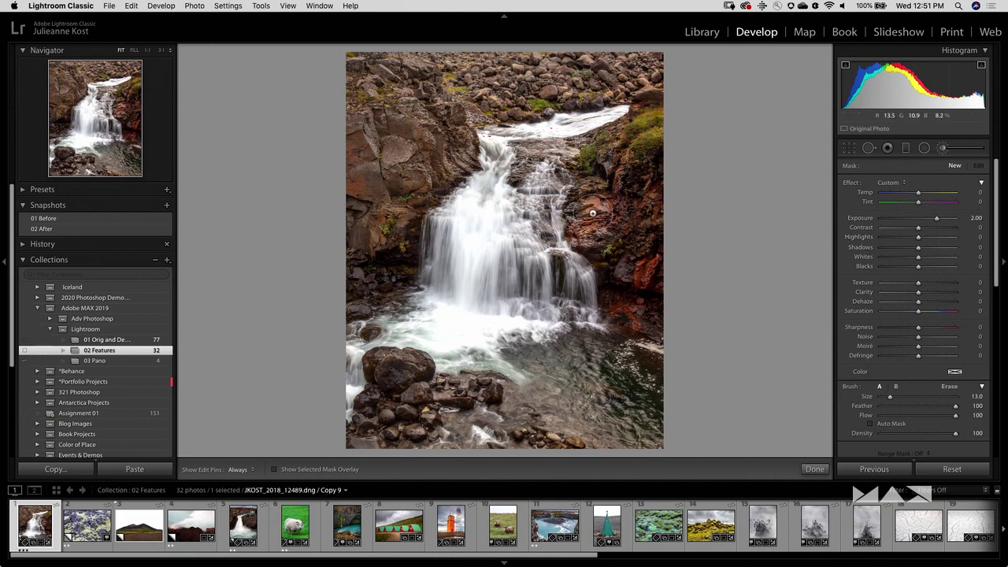
- Undo a test stroke made at Flow 100 and brighten the rocks right of the waterfall at Flow 30
{"action": "left_click_drag", "start_coordinate": [586, 209], "coordinate": [623, 283]}
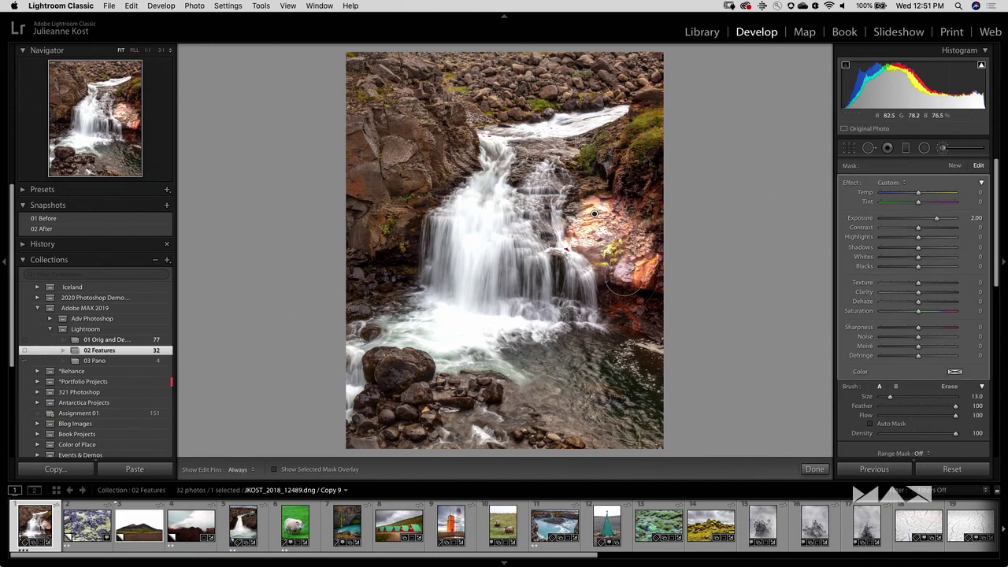
{"action": "key", "text": "super+z"}
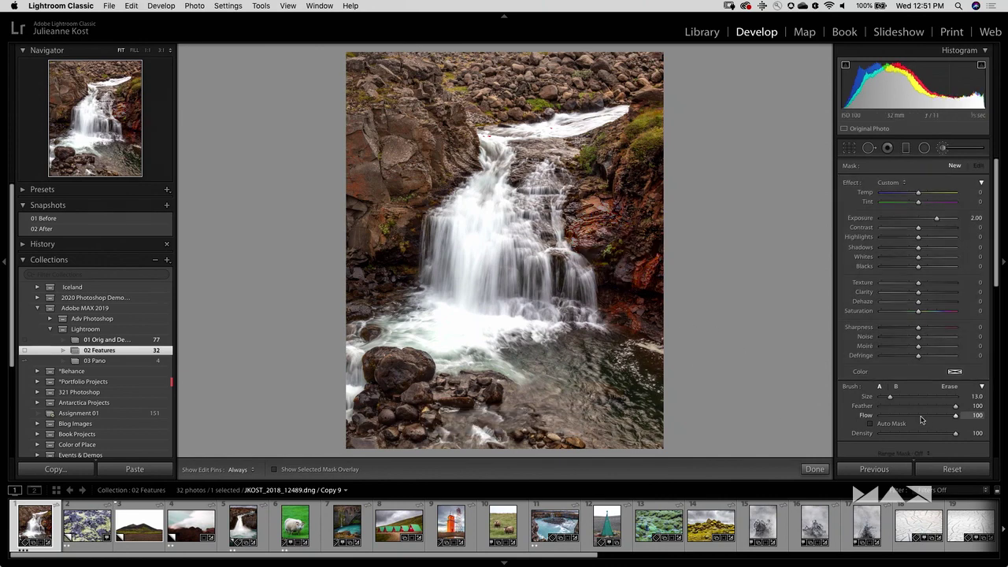
{"action": "key", "text": "h"}
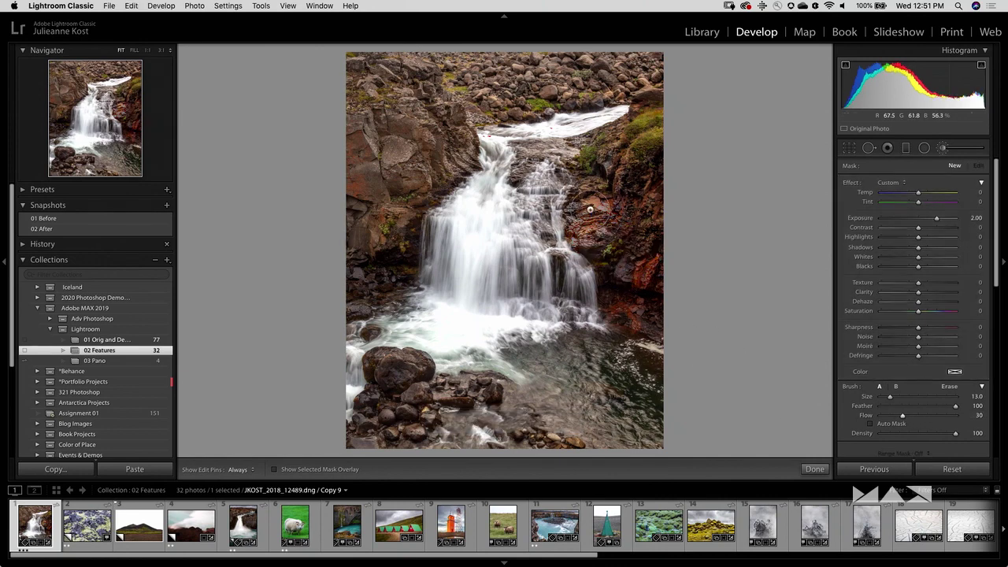
{"action": "mouse_move", "coordinate": [618, 249]}
{"action": "left_mouse_down"}
{"action": "mouse_move", "coordinate": [630, 244]}
{"action": "mouse_move", "coordinate": [638, 268]}
{"action": "mouse_move", "coordinate": [619, 249]}
{"action": "mouse_move", "coordinate": [646, 252]}
{"action": "mouse_move", "coordinate": [626, 272]}
{"action": "mouse_move", "coordinate": [606, 241]}
{"action": "mouse_move", "coordinate": [609, 252]}
{"action": "mouse_move", "coordinate": [610, 232]}
{"action": "mouse_move", "coordinate": [642, 260]}
{"action": "mouse_move", "coordinate": [622, 236]}
{"action": "left_mouse_up"}
{"action": "key", "text": "h"}
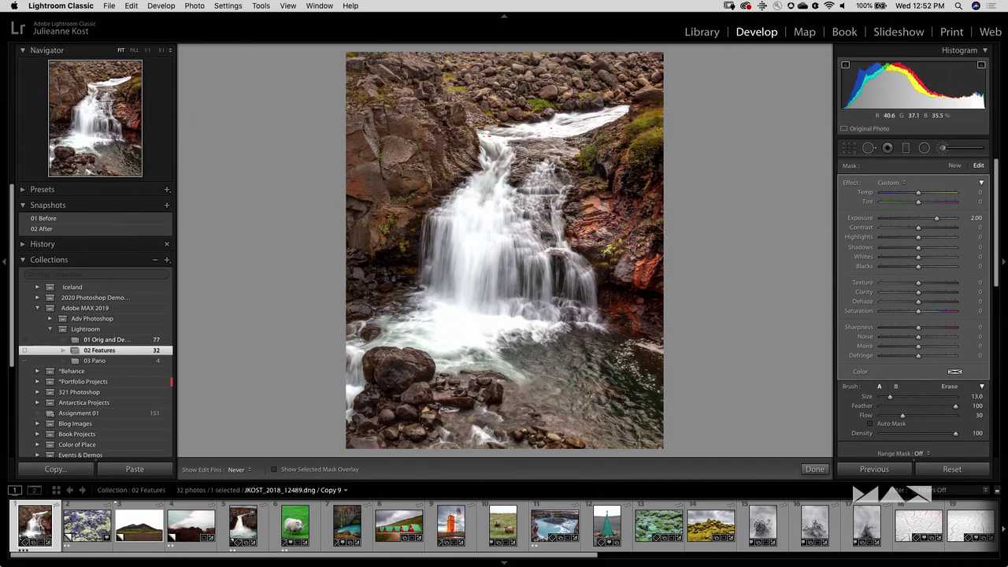
{"action": "key", "text": "h"}
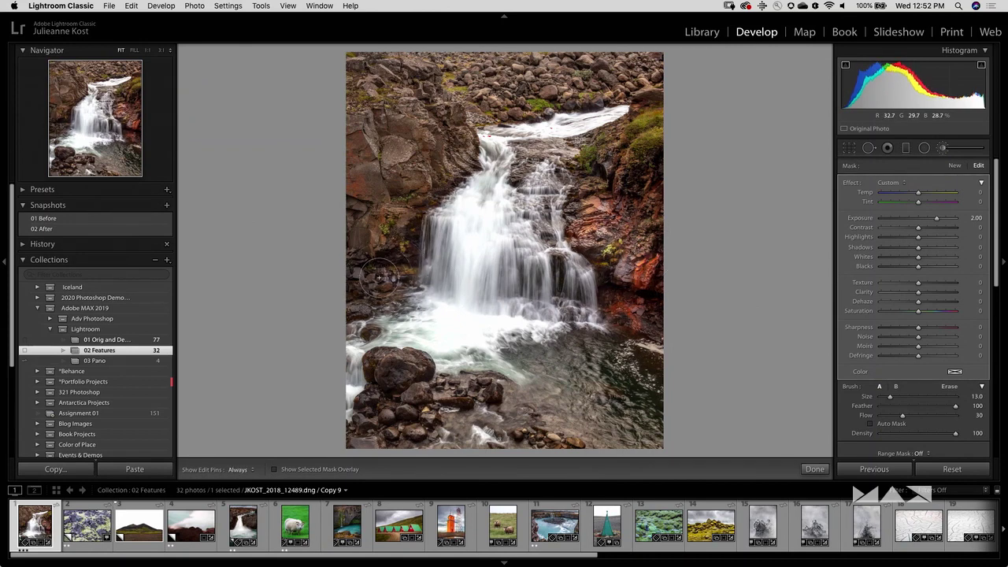
- Brighten the dark rocks left of the waterfall, reduce the brush to Size 5 and check the painted area with the mask overlay
{"action": "key", "text": "h"}
{"action": "key", "text": "bracketleft"}
{"action": "key", "text": "bracketleft"}
{"action": "key", "text": "bracketleft"}
{"action": "key", "text": "bracketleft"}
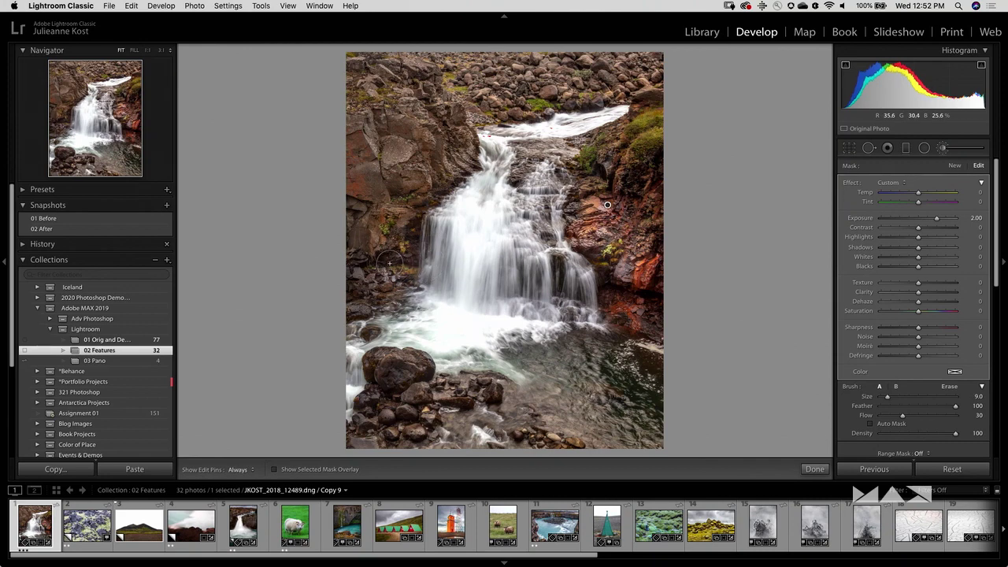
{"action": "key", "text": "h"}
{"action": "key", "text": "o"}
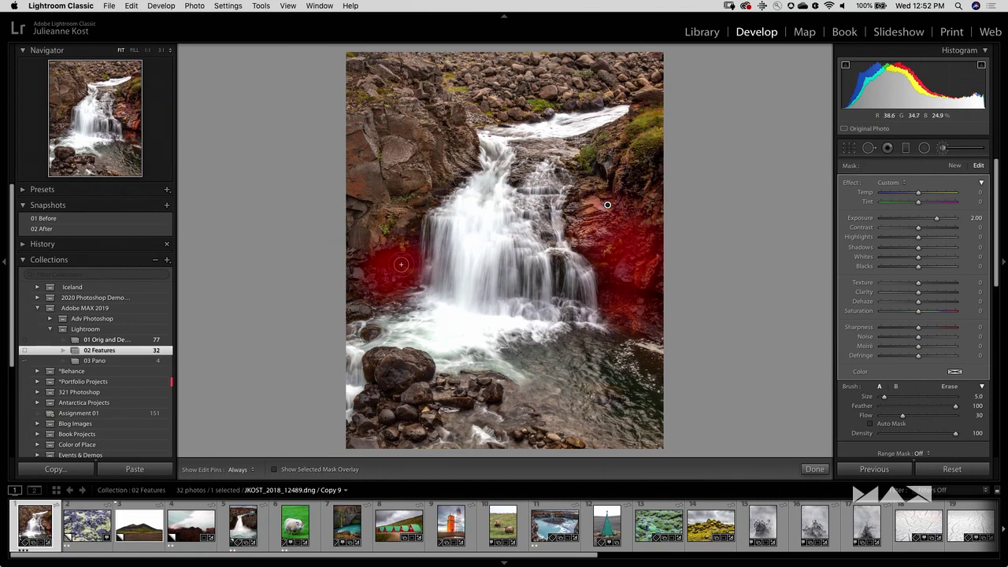
{"action": "key", "text": "o"}
- Brighten the large boulder in the foreground and the rocks along both edges of the waterfall with the same brush adjustment
{"action": "mouse_move", "coordinate": [377, 367]}
{"action": "left_mouse_down"}
{"action": "mouse_move", "coordinate": [386, 379]}
{"action": "mouse_move", "coordinate": [425, 372]}
{"action": "mouse_move", "coordinate": [401, 410]}
{"action": "mouse_move", "coordinate": [376, 402]}
{"action": "mouse_move", "coordinate": [379, 367]}
{"action": "mouse_move", "coordinate": [423, 393]}
{"action": "mouse_move", "coordinate": [394, 407]}
{"action": "mouse_move", "coordinate": [420, 413]}
{"action": "mouse_move", "coordinate": [398, 423]}
{"action": "mouse_move", "coordinate": [380, 404]}
{"action": "mouse_move", "coordinate": [376, 374]}
{"action": "mouse_move", "coordinate": [410, 367]}
{"action": "mouse_move", "coordinate": [420, 386]}
{"action": "left_mouse_up"}
{"action": "key", "text": "h"}
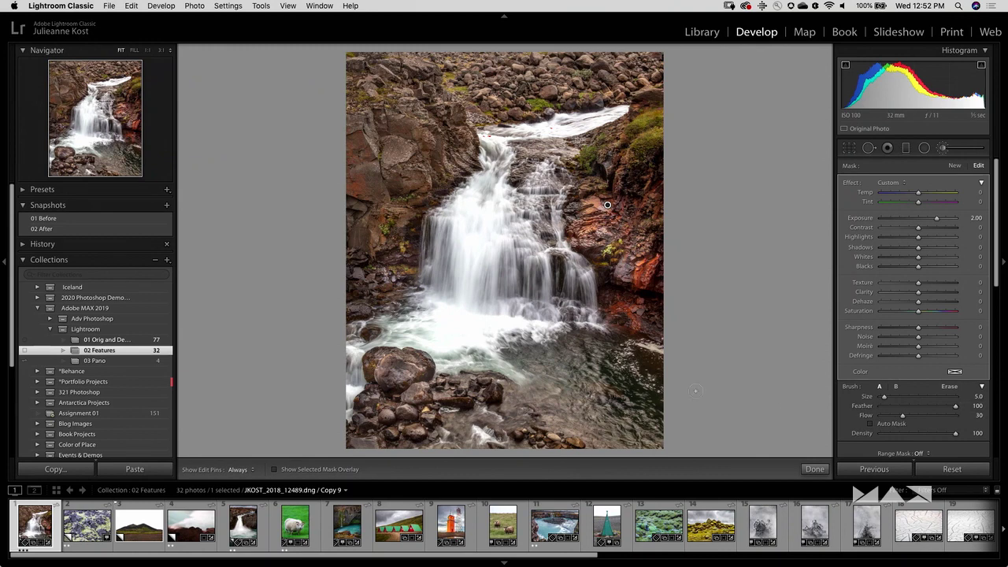
{"action": "key", "text": "h"}
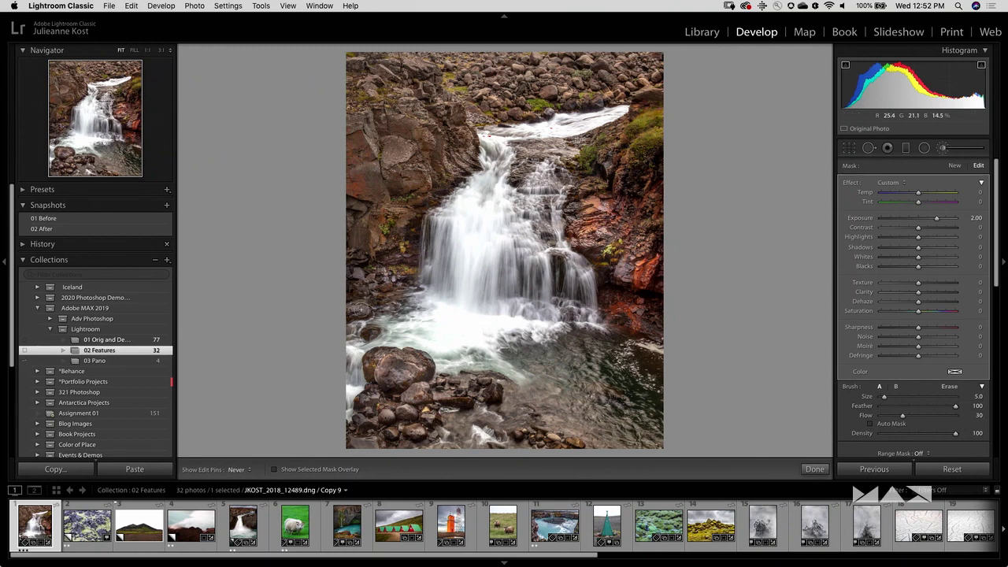
{"action": "mouse_move", "coordinate": [367, 281]}
{"action": "left_mouse_down"}
{"action": "mouse_move", "coordinate": [413, 257]}
{"action": "mouse_move", "coordinate": [472, 167]}
{"action": "left_mouse_up"}
{"action": "mouse_move", "coordinate": [590, 259]}
{"action": "left_mouse_down"}
{"action": "mouse_move", "coordinate": [559, 270]}
{"action": "mouse_move", "coordinate": [608, 316]}
{"action": "mouse_move", "coordinate": [603, 267]}
{"action": "left_mouse_up"}
{"action": "key", "text": "h"}
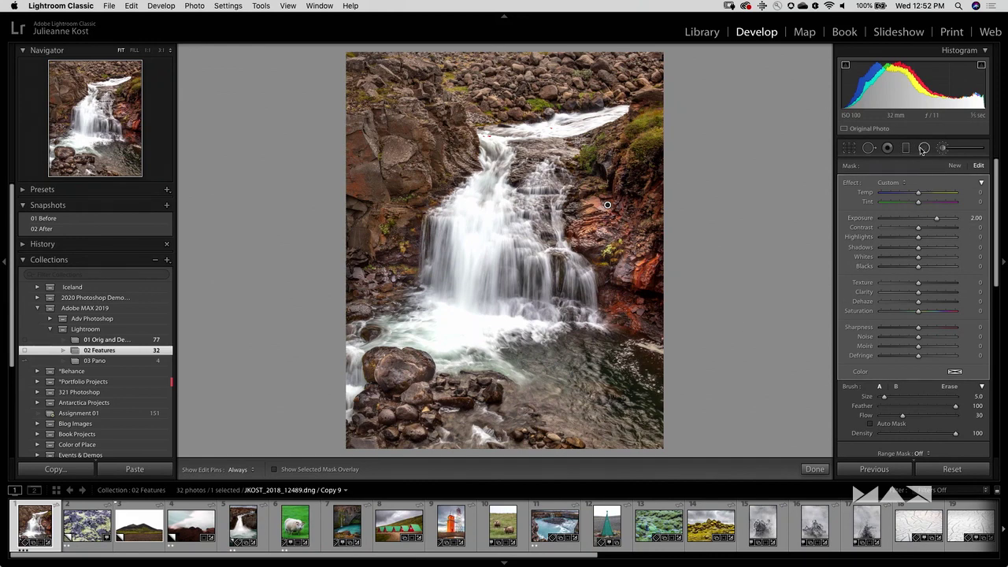
- Start a new brush adjustment with all effect settings reset to zero
{"action": "left_click", "coordinate": [954, 167]}
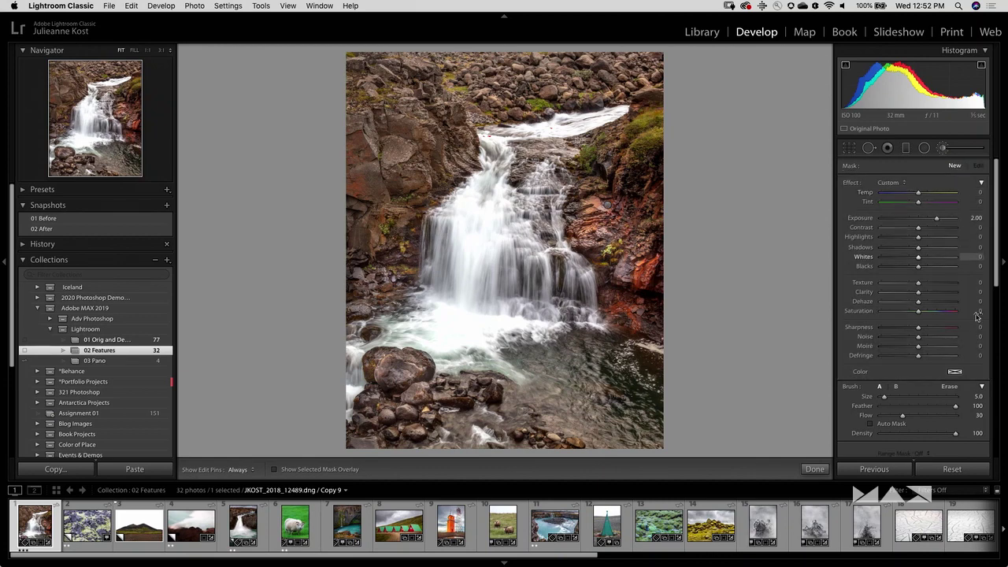
{"action": "scroll", "coordinate": [857, 189], "scroll_direction": "down", "scroll_amount": 1}
{"action": "double_click", "coordinate": [851, 182]}
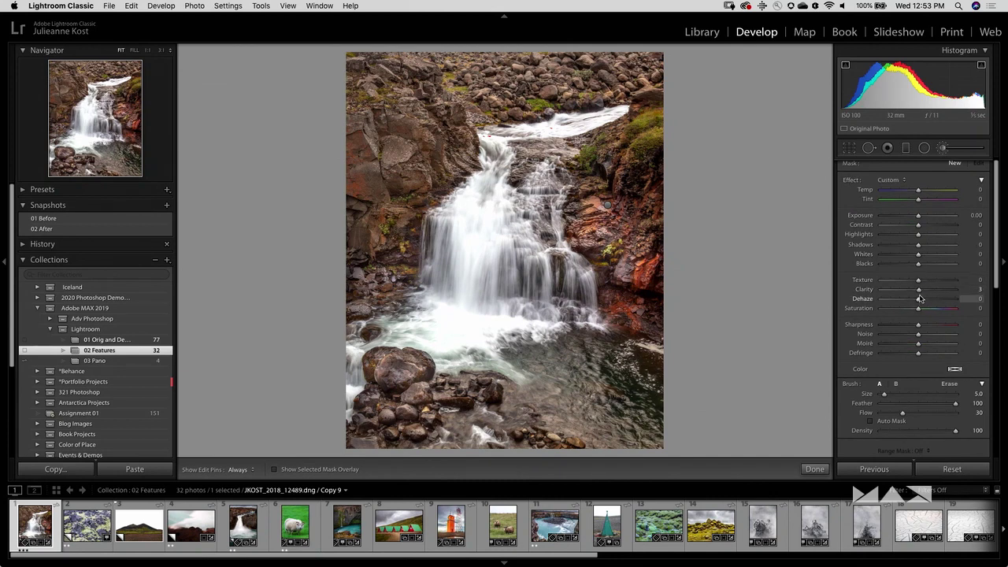
{"action": "double_click", "coordinate": [873, 291]}
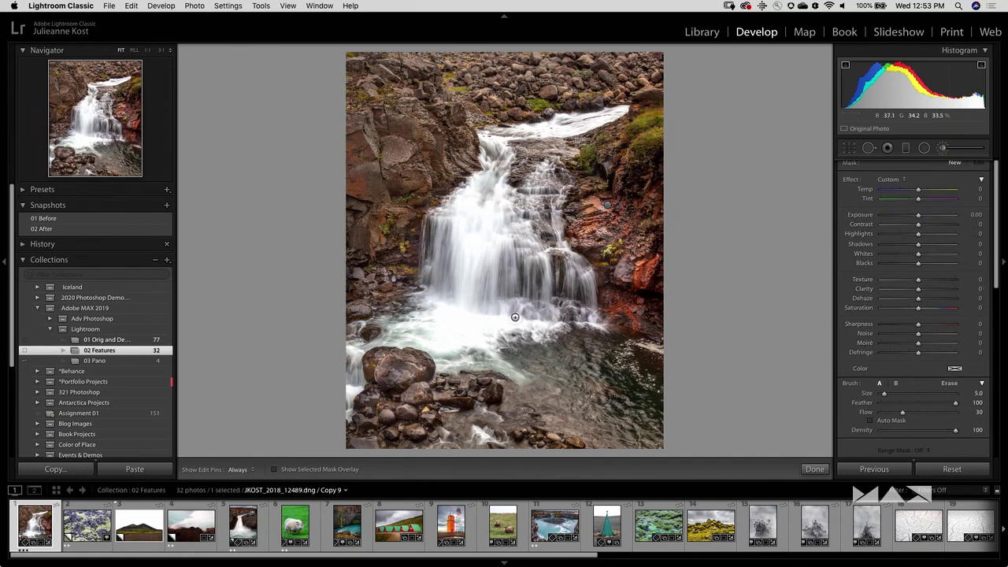
- Paint a mask over the falling water and the foam below it with the overlay shown, raising Flow to 70
{"action": "key", "text": "h"}
{"action": "left_click_drag", "start_coordinate": [470, 243], "coordinate": [455, 319]}
{"action": "key", "text": "o"}
{"action": "key", "text": "h"}
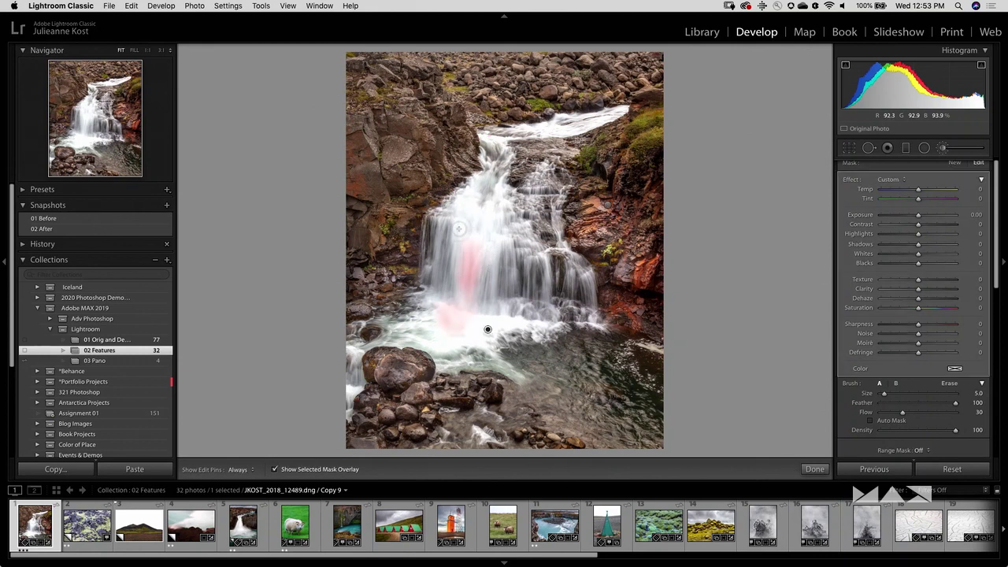
{"action": "mouse_move", "coordinate": [458, 228]}
{"action": "left_mouse_down"}
{"action": "mouse_move", "coordinate": [464, 207]}
{"action": "mouse_move", "coordinate": [464, 222]}
{"action": "left_mouse_up"}
{"action": "key", "text": "7"}
{"action": "key", "text": "h"}
{"action": "mouse_move", "coordinate": [477, 196]}
{"action": "left_mouse_down"}
{"action": "mouse_move", "coordinate": [449, 220]}
{"action": "mouse_move", "coordinate": [471, 228]}
{"action": "mouse_move", "coordinate": [489, 211]}
{"action": "mouse_move", "coordinate": [510, 226]}
{"action": "mouse_move", "coordinate": [485, 245]}
{"action": "mouse_move", "coordinate": [460, 236]}
{"action": "mouse_move", "coordinate": [484, 291]}
{"action": "mouse_move", "coordinate": [463, 261]}
{"action": "mouse_move", "coordinate": [469, 278]}
{"action": "mouse_move", "coordinate": [493, 301]}
{"action": "mouse_move", "coordinate": [478, 318]}
{"action": "mouse_move", "coordinate": [525, 316]}
{"action": "mouse_move", "coordinate": [442, 290]}
{"action": "mouse_move", "coordinate": [446, 338]}
{"action": "mouse_move", "coordinate": [472, 332]}
{"action": "mouse_move", "coordinate": [451, 303]}
{"action": "left_mouse_up"}
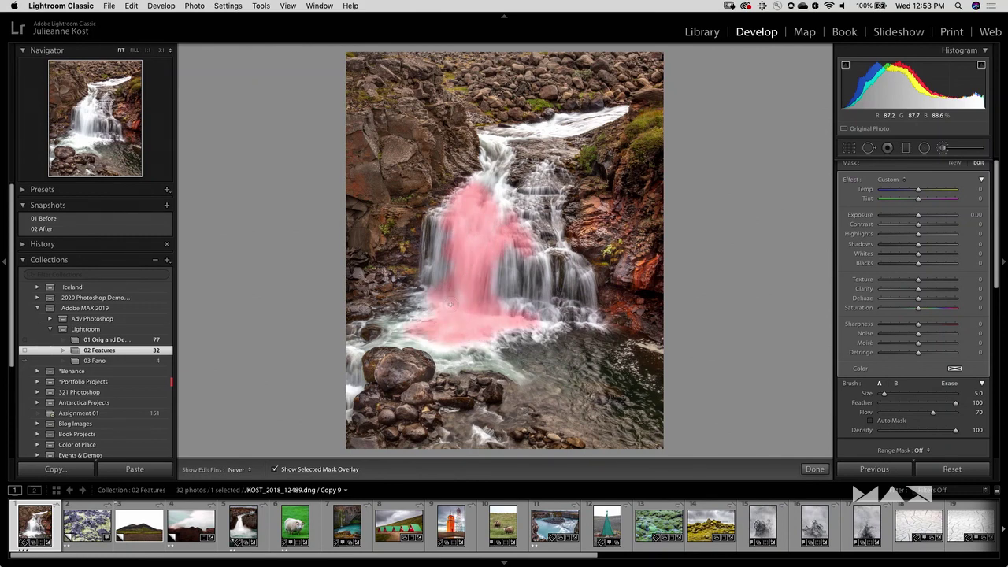
{"action": "key", "text": "h"}
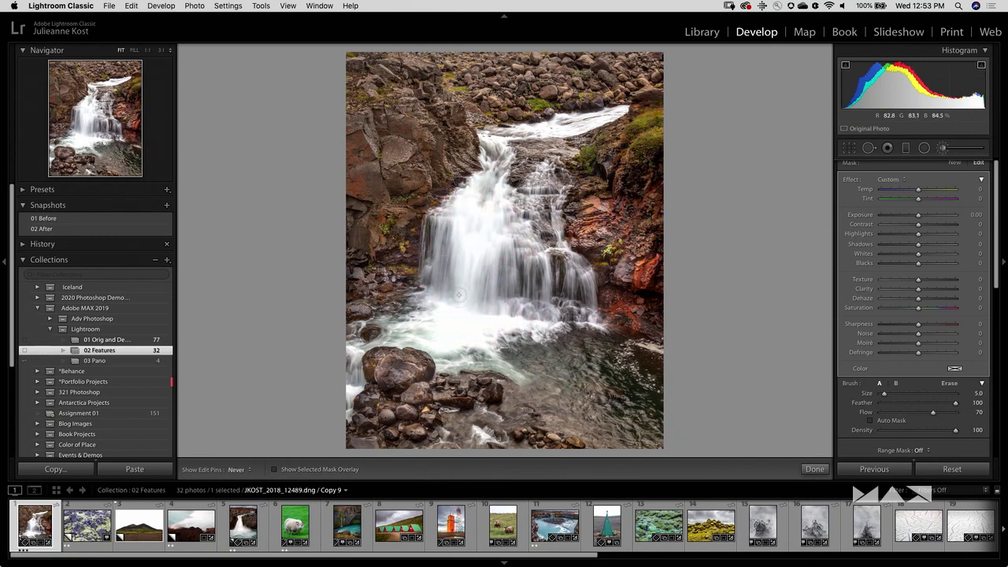
- Set the water brush adjustment's Exposure to −0.97 and Clarity to 39
{"action": "key", "text": "h"}
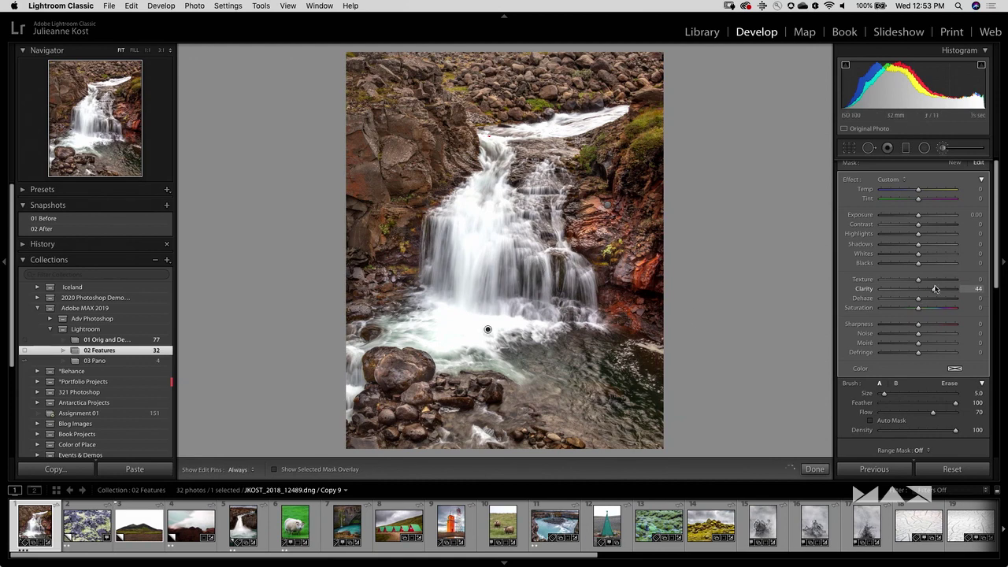
{"action": "left_click_drag", "start_coordinate": [916, 288], "coordinate": [942, 292]}
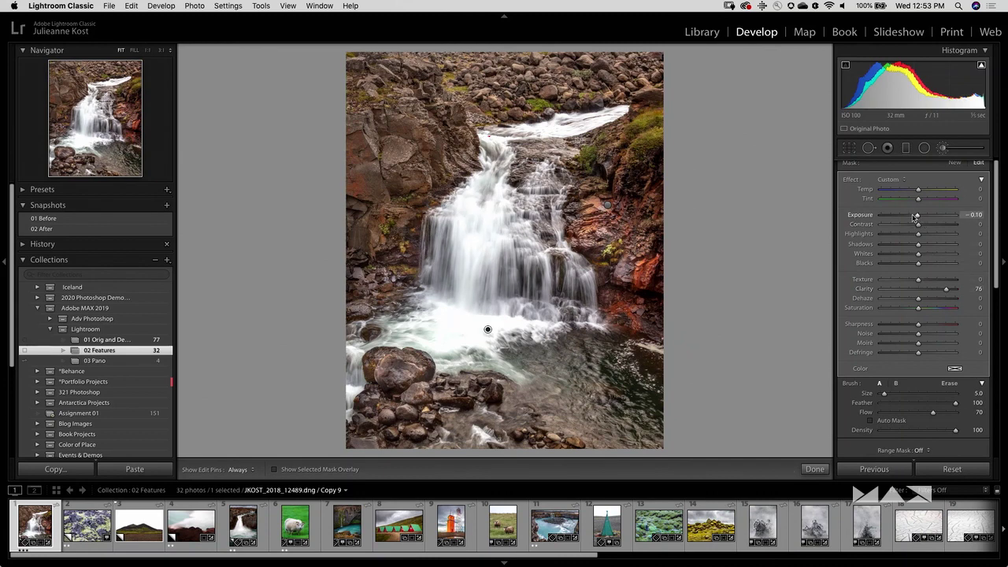
{"action": "left_click_drag", "start_coordinate": [912, 218], "coordinate": [909, 215]}
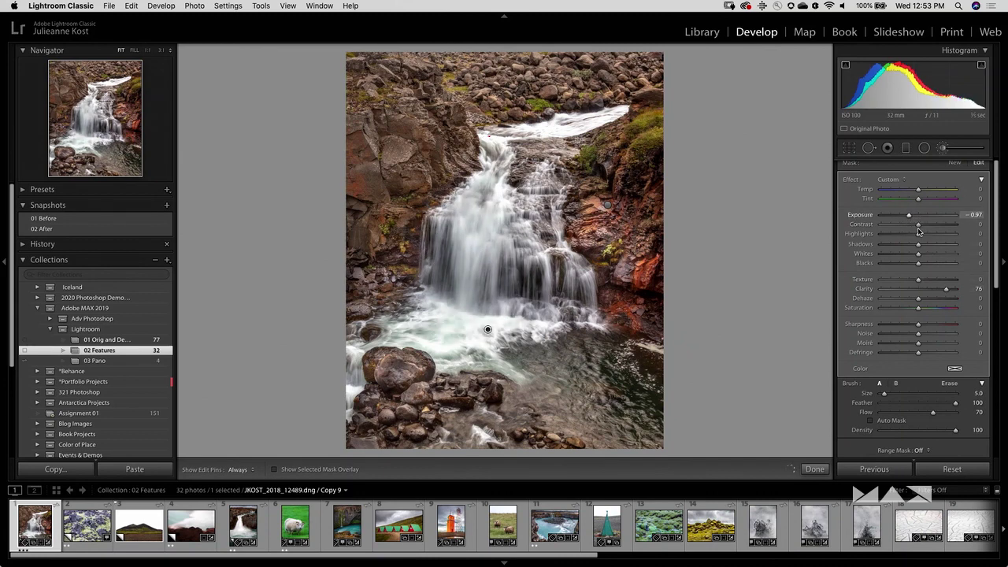
{"action": "left_click_drag", "start_coordinate": [944, 291], "coordinate": [925, 291]}
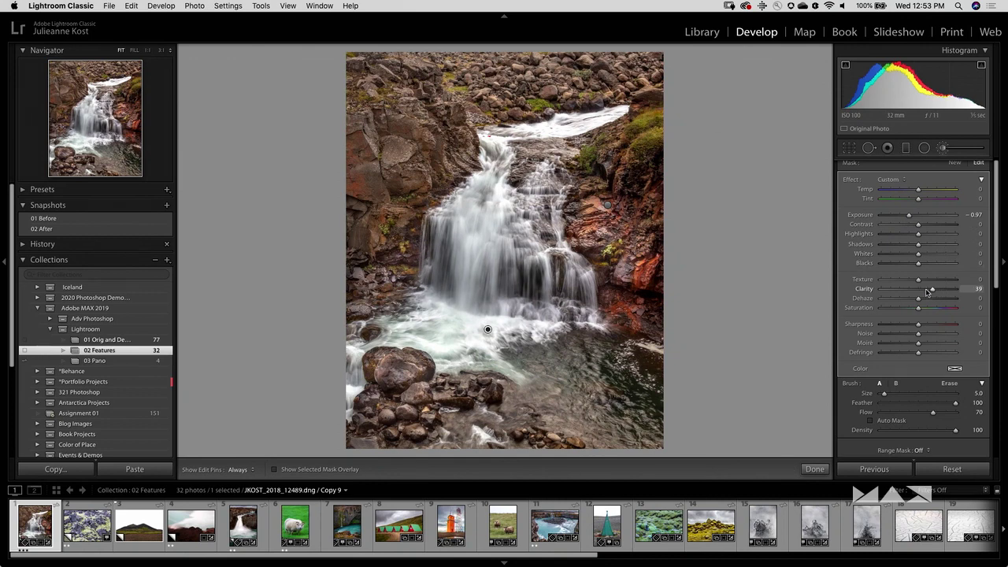
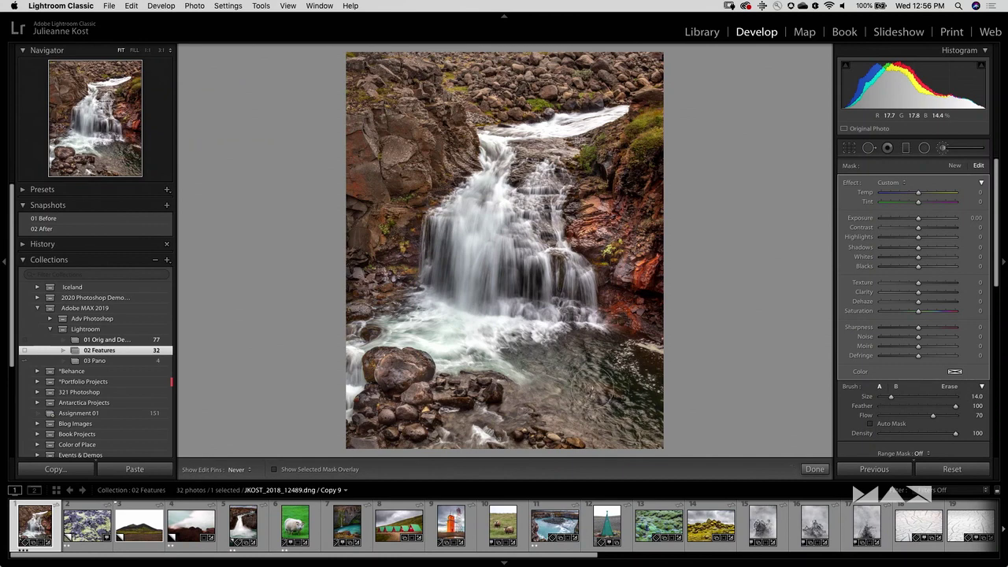
- Tint the pool's brush adjustment with a pale green color
{"action": "key", "text": "h"}
{"action": "left_click", "coordinate": [955, 373]}
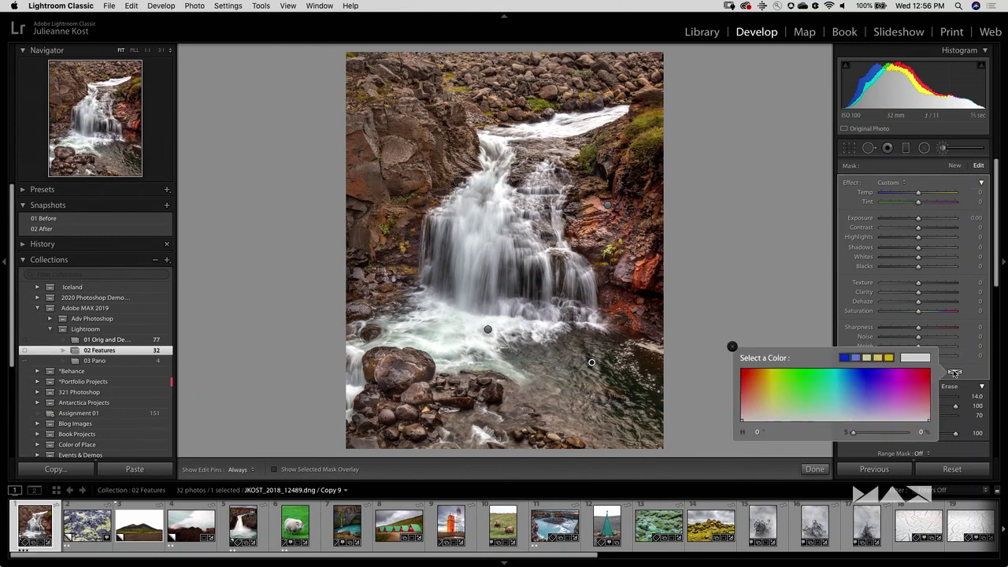
{"action": "left_click_drag", "start_coordinate": [838, 388], "coordinate": [817, 411]}
{"action": "left_click", "coordinate": [731, 347]}
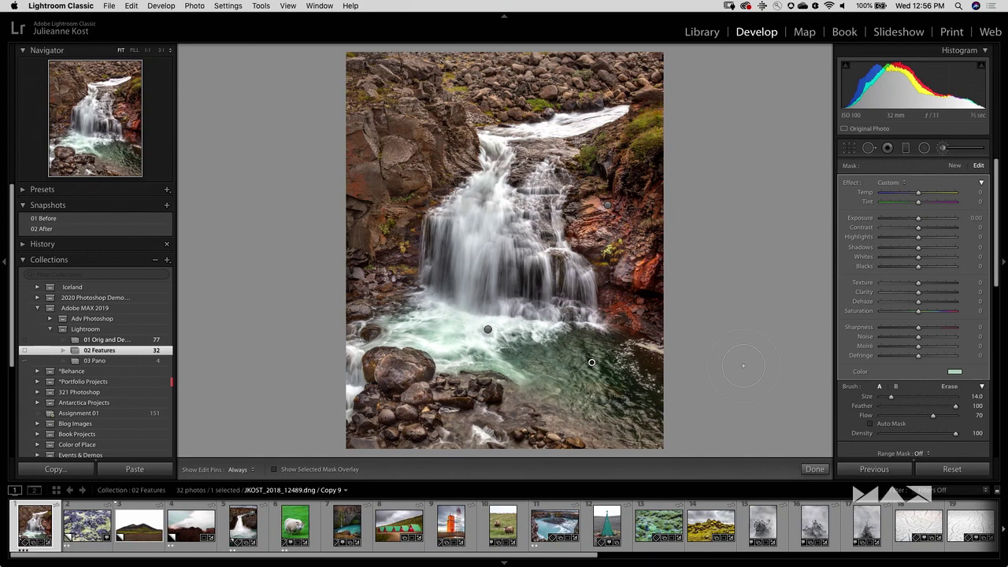
- Add a post-crop vignette with Amount −18 and the Color Priority style
{"action": "left_click_drag", "start_coordinate": [996, 205], "coordinate": [1006, 428]}
{"action": "left_click", "coordinate": [967, 429]}
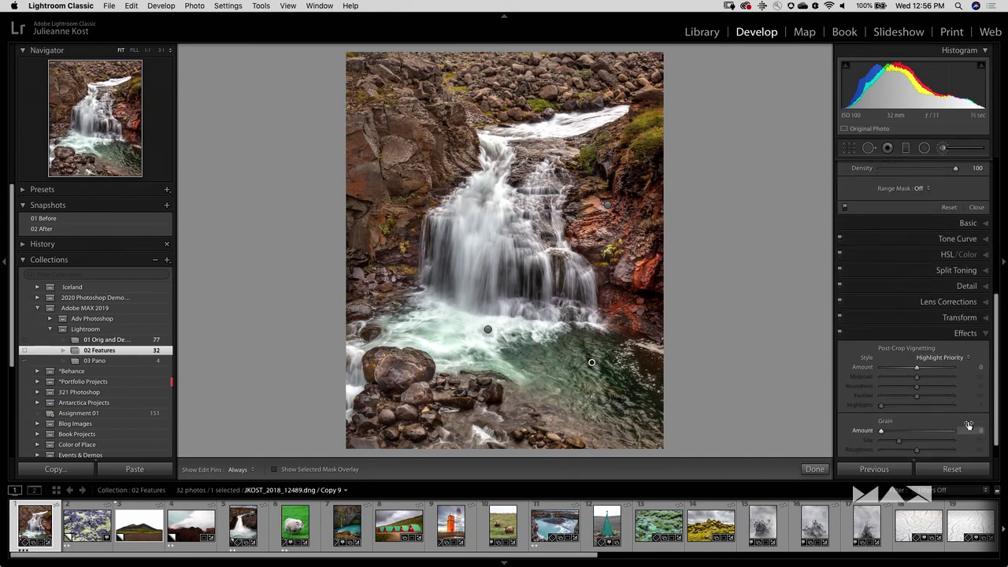
{"action": "left_click_drag", "start_coordinate": [916, 368], "coordinate": [910, 370]}
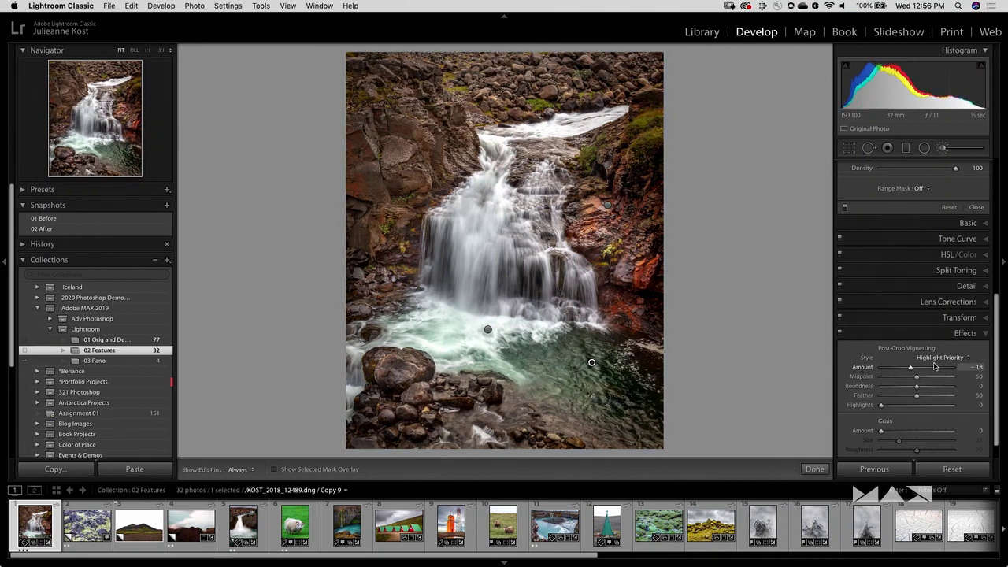
{"action": "left_click", "coordinate": [939, 358]}
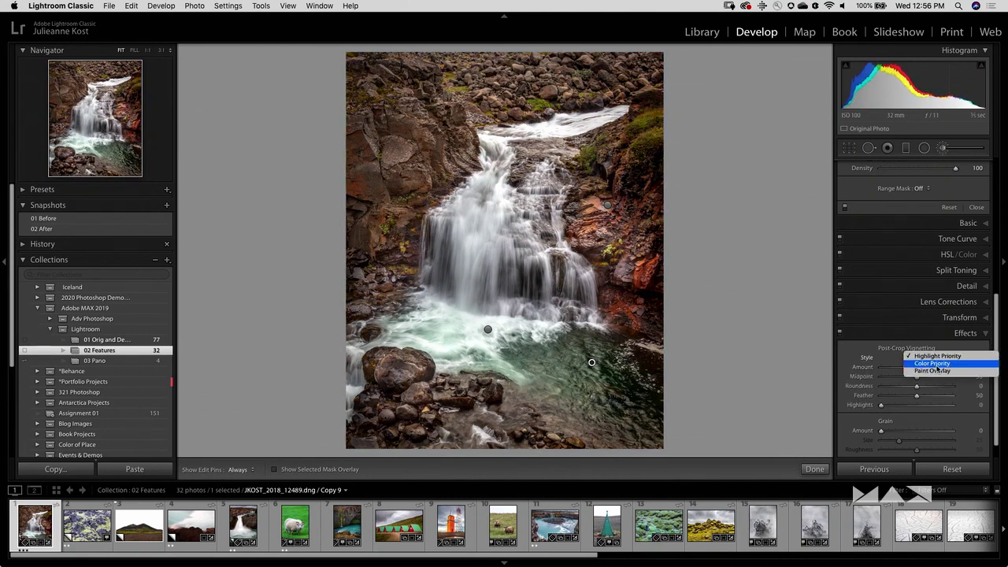
{"action": "left_click", "coordinate": [933, 364]}
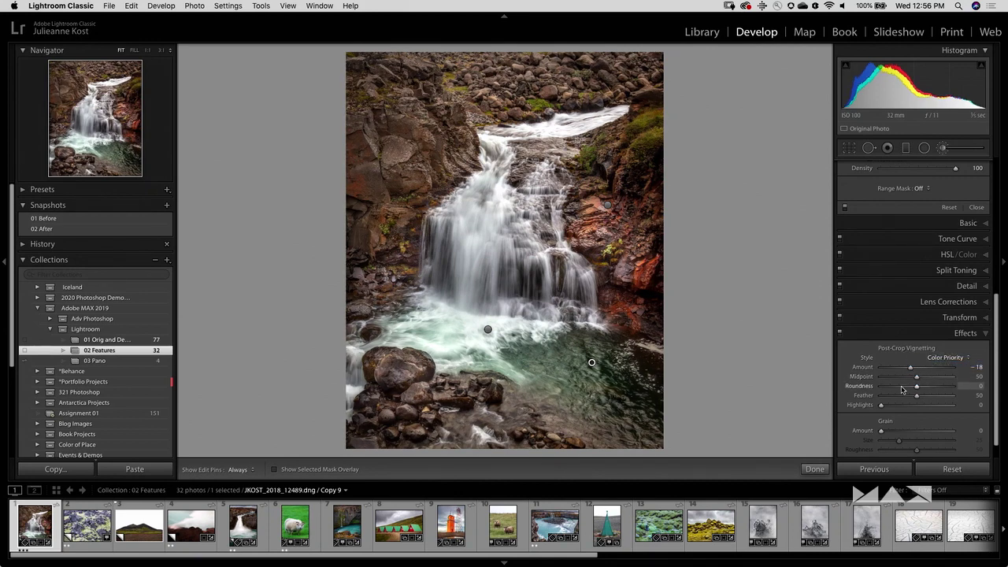
- Compare the before and after versions of the waterfall photo
{"action": "key", "text": "backslash"}
{"action": "key", "text": "backslash"}
{"action": "key", "text": "backslash"}
{"action": "key", "text": "backslash"}
{"action": "key", "text": "backslash"}
{"action": "key", "text": "backslash"}
{"action": "key", "text": "backslash"}
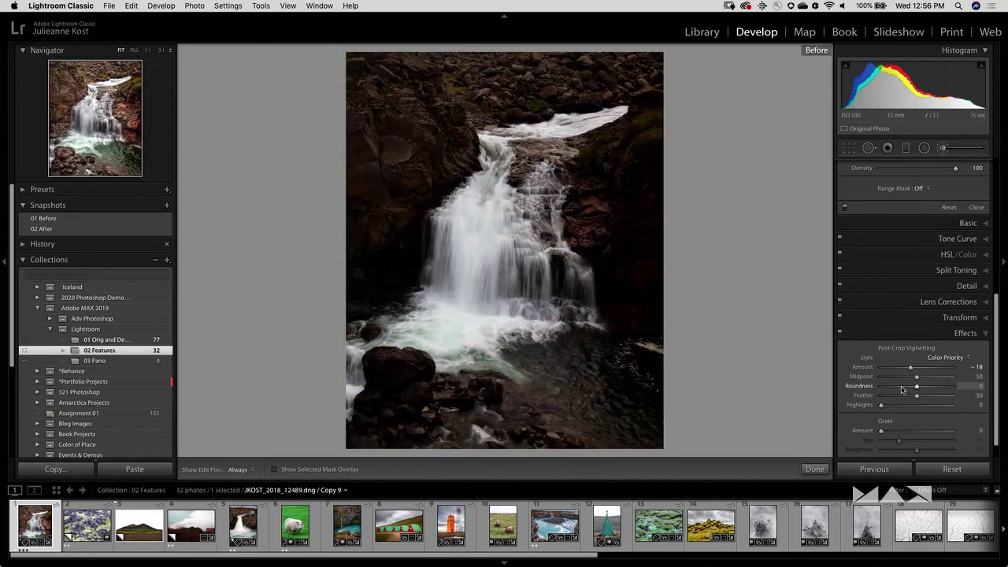
{"action": "key", "text": "backslash"}
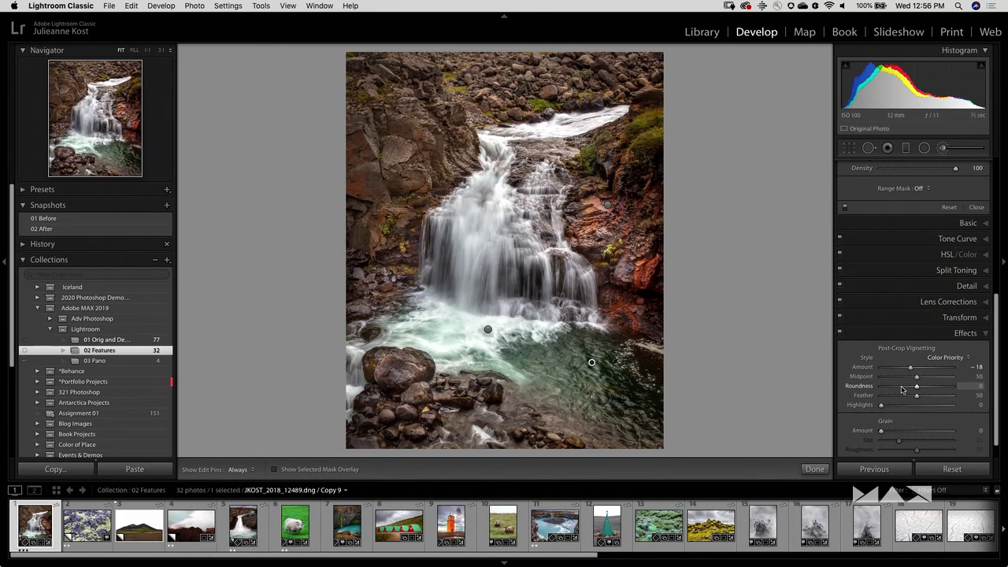
- Check the waterfall photo against its unedited state once more and open the mossy lava rocks photo
{"action": "key", "text": "backslash"}
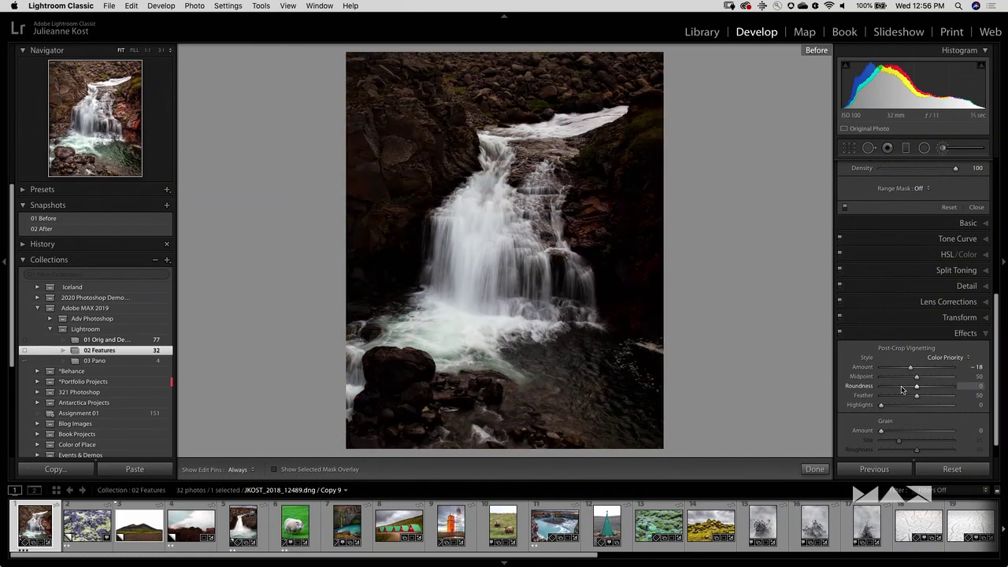
{"action": "key", "text": "backslash"}
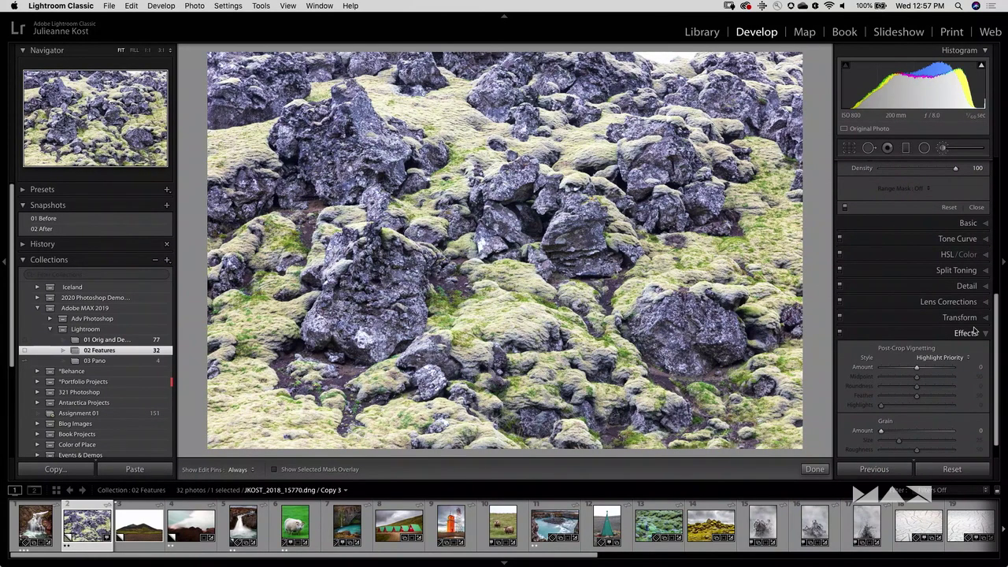
- Review the lava rocks photo's Basic settings and its lens correction profile
{"action": "left_click", "coordinate": [968, 223]}
{"action": "scroll", "coordinate": [998, 315], "scroll_direction": "down", "scroll_amount": 3}
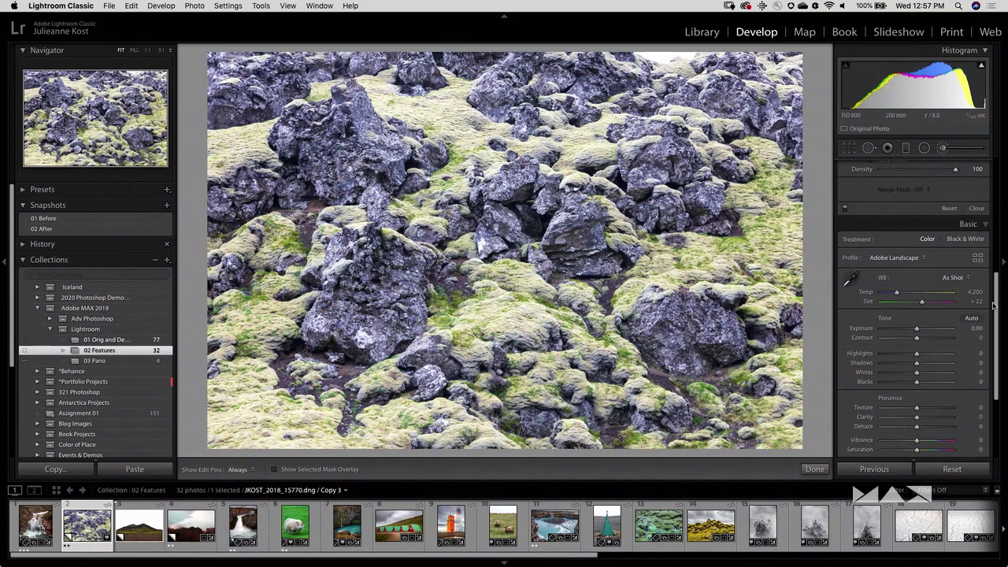
{"action": "scroll", "coordinate": [994, 305], "scroll_direction": "down", "scroll_amount": 3}
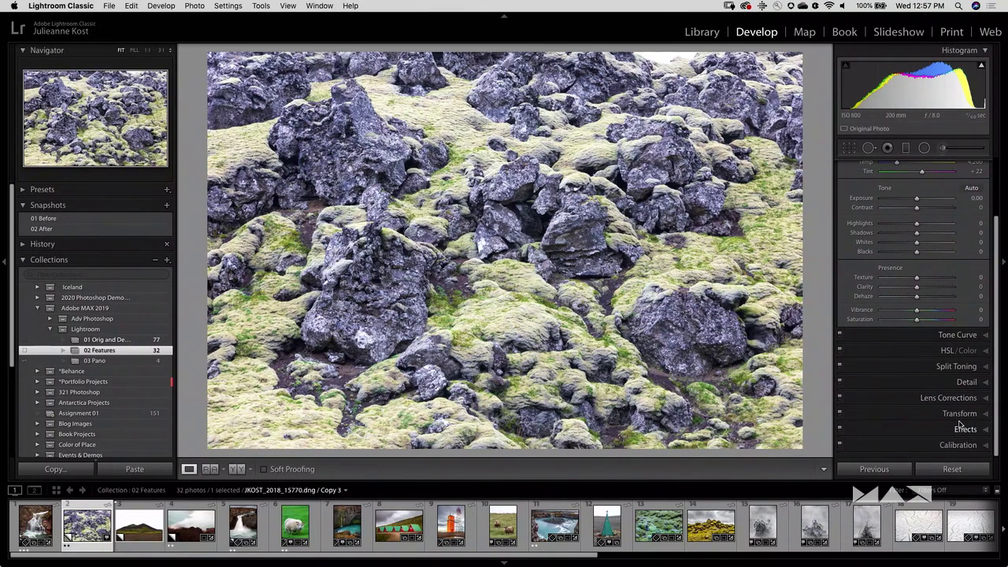
{"action": "left_click", "coordinate": [951, 398]}
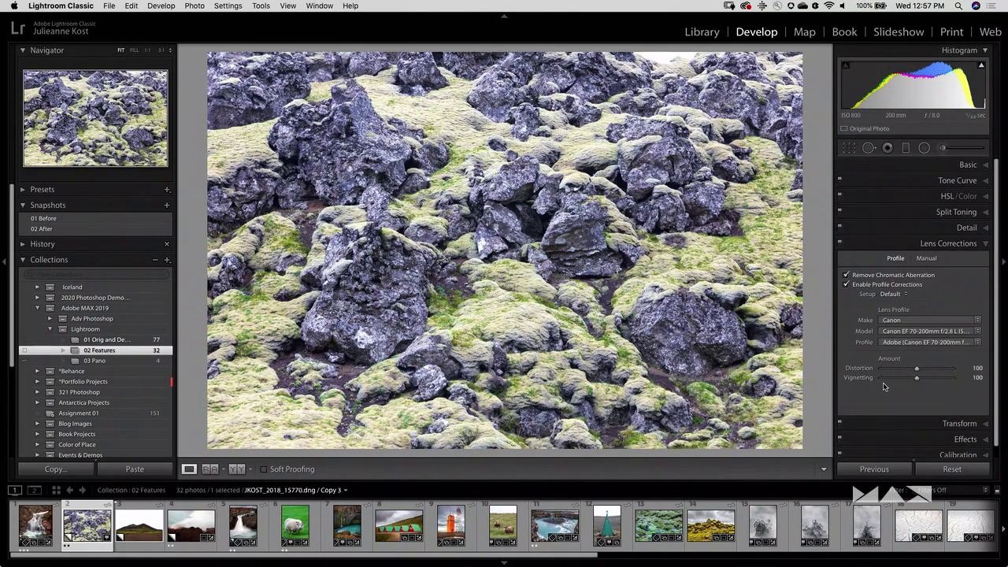
{"action": "left_click", "coordinate": [968, 164]}
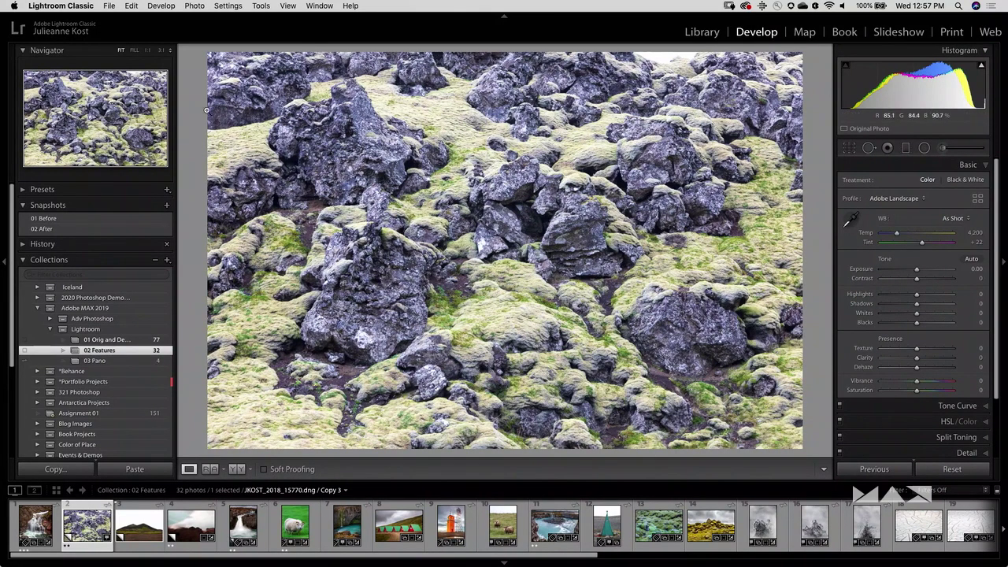
- Update the default Develop settings for the Canon EOS 5D Mark IV to the current settings
{"action": "left_click", "coordinate": [193, 6]}
{"action": "mouse_move", "coordinate": [171, 6]}
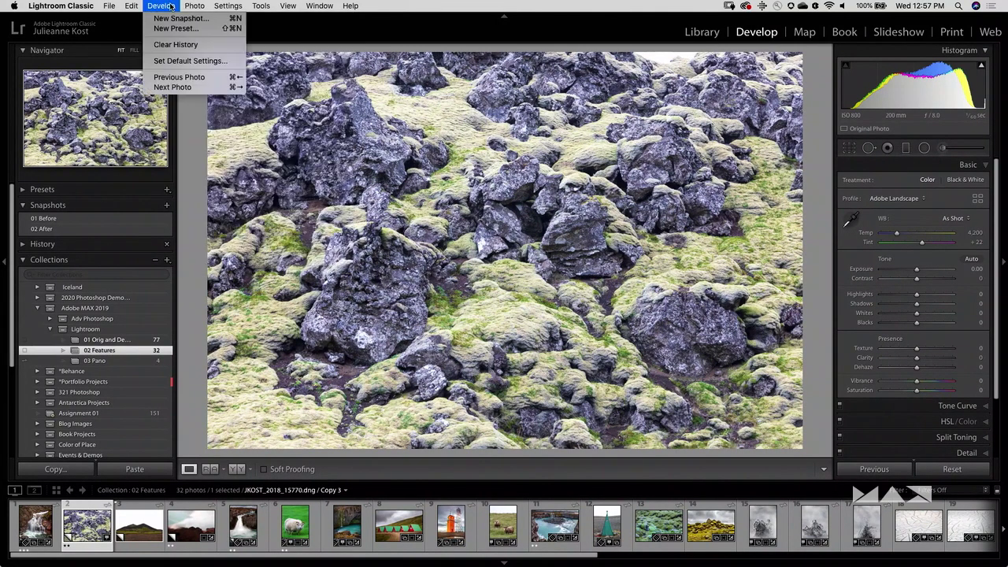
{"action": "left_click", "coordinate": [199, 62]}
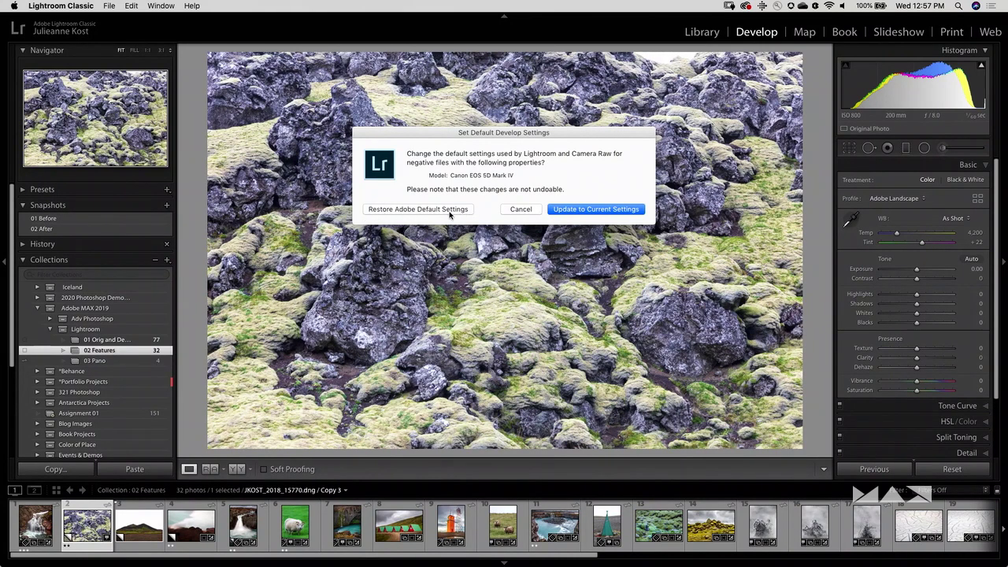
{"action": "left_click", "coordinate": [599, 211]}
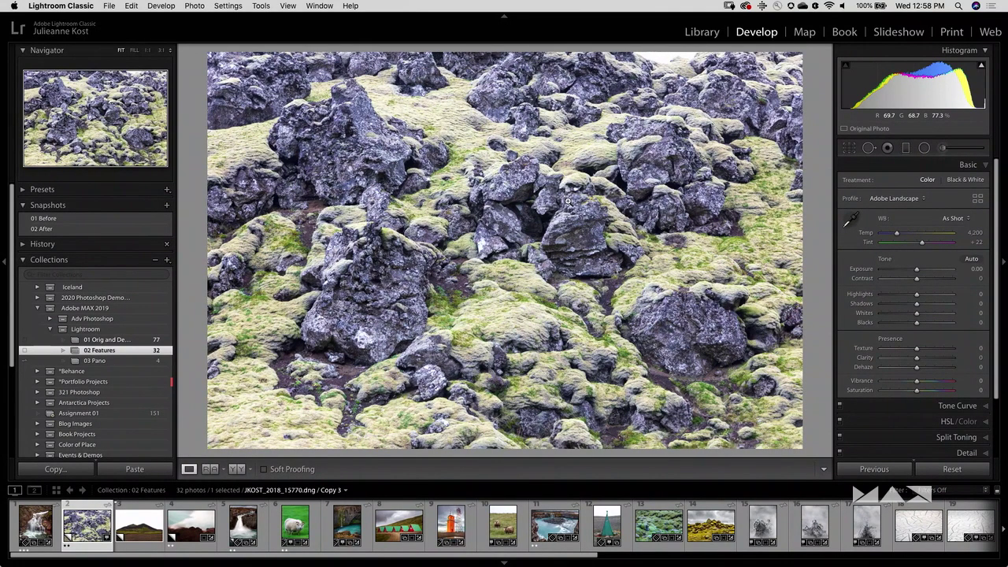
- Examine the default Develop settings options in the Presets preferences and close the preferences
{"action": "key", "text": "super+comma"}
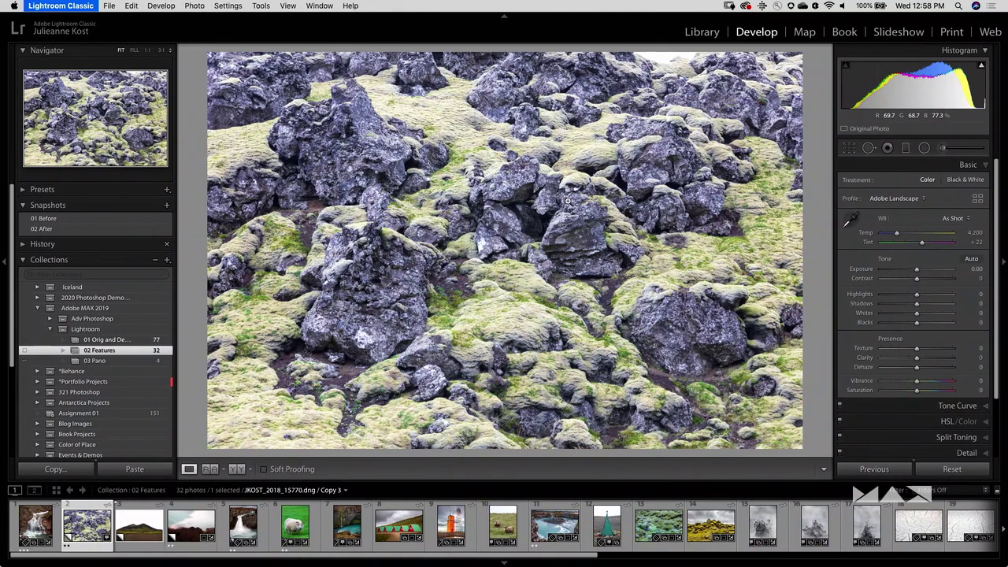
{"action": "left_click", "coordinate": [403, 40]}
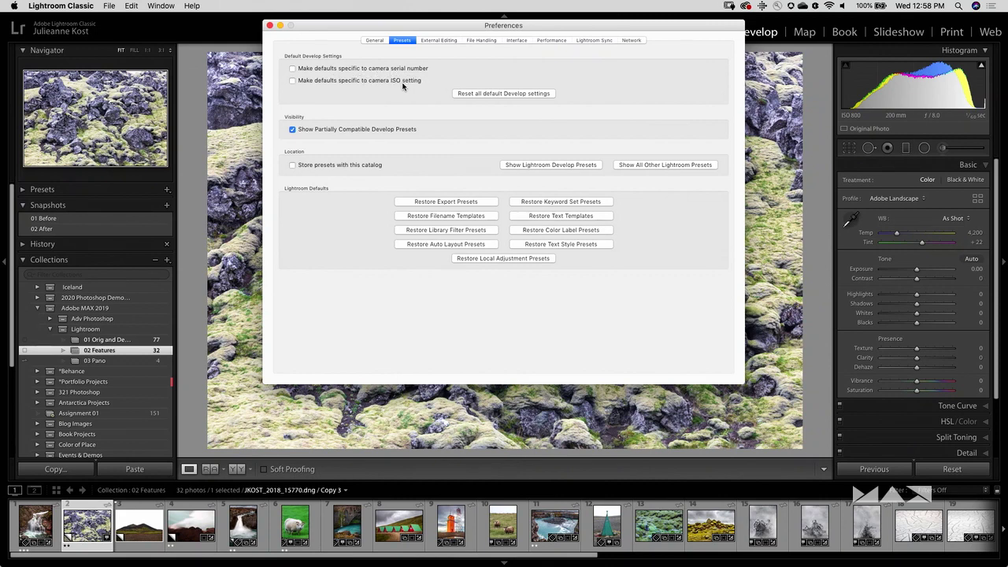
{"action": "left_click", "coordinate": [269, 27]}
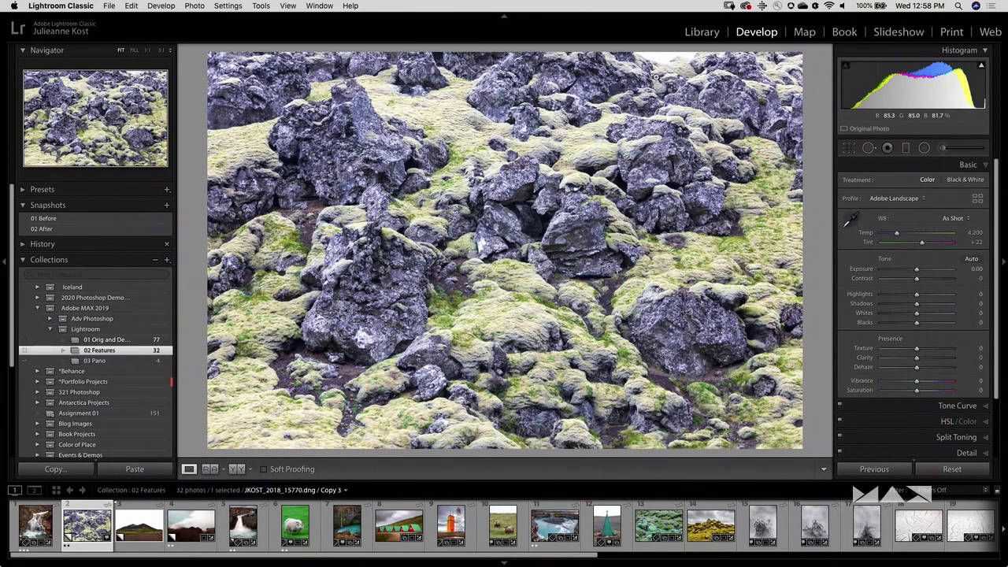
- Crop the lava rocks photo slightly at its left and bottom edges, keeping the original aspect ratio
{"action": "key", "text": "c"}
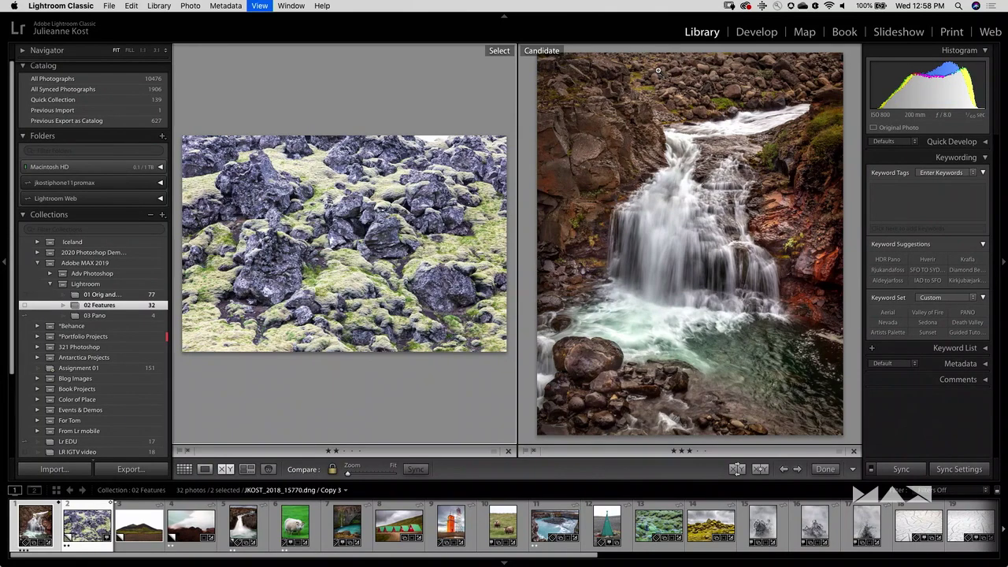
{"action": "key", "text": "r"}
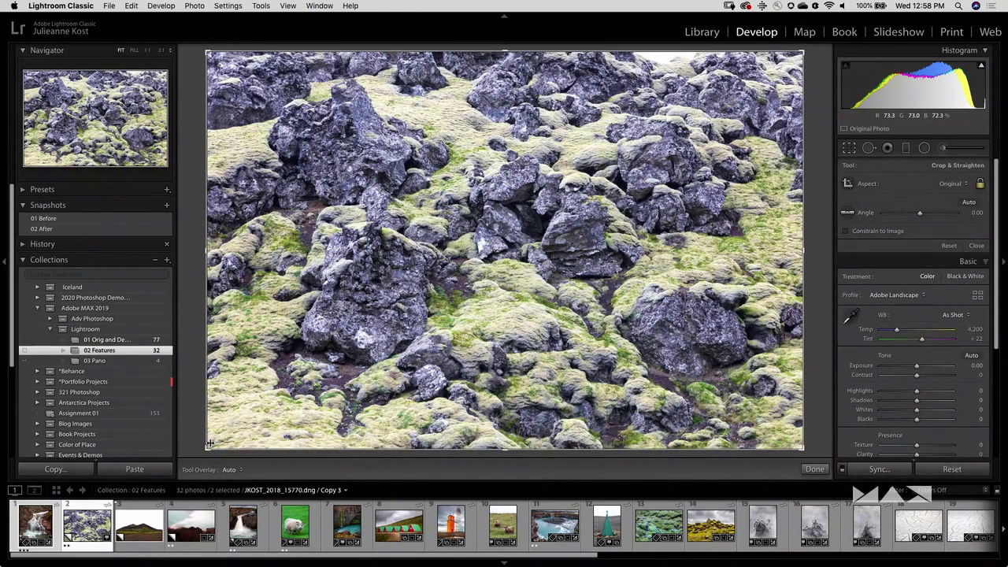
{"action": "left_click_drag", "start_coordinate": [205, 448], "coordinate": [213, 437]}
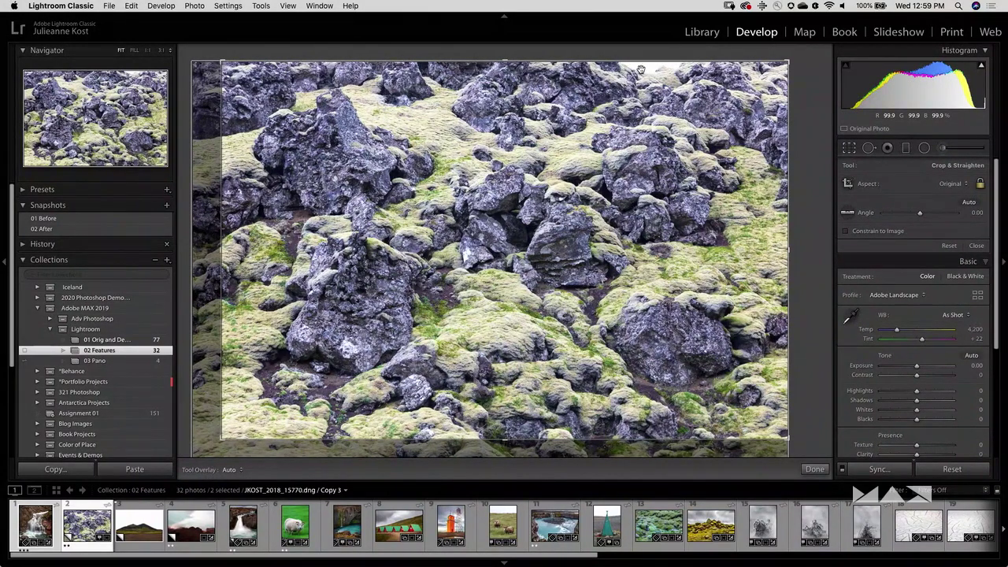
{"action": "key", "text": "Return"}
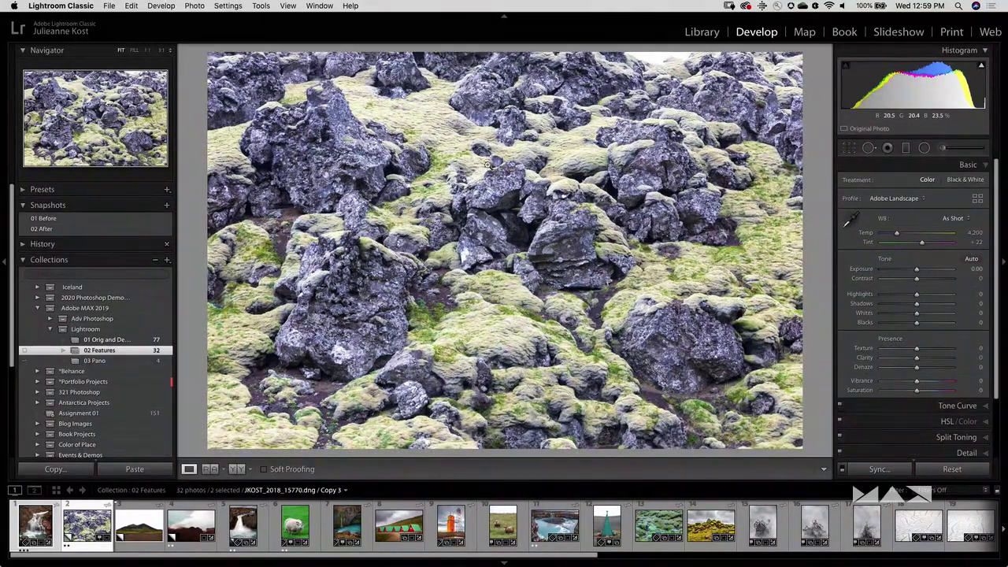
- Heal the white sky patch along the photo's upper edge using Size 76 and Feather 19
{"action": "left_click", "coordinate": [869, 148]}
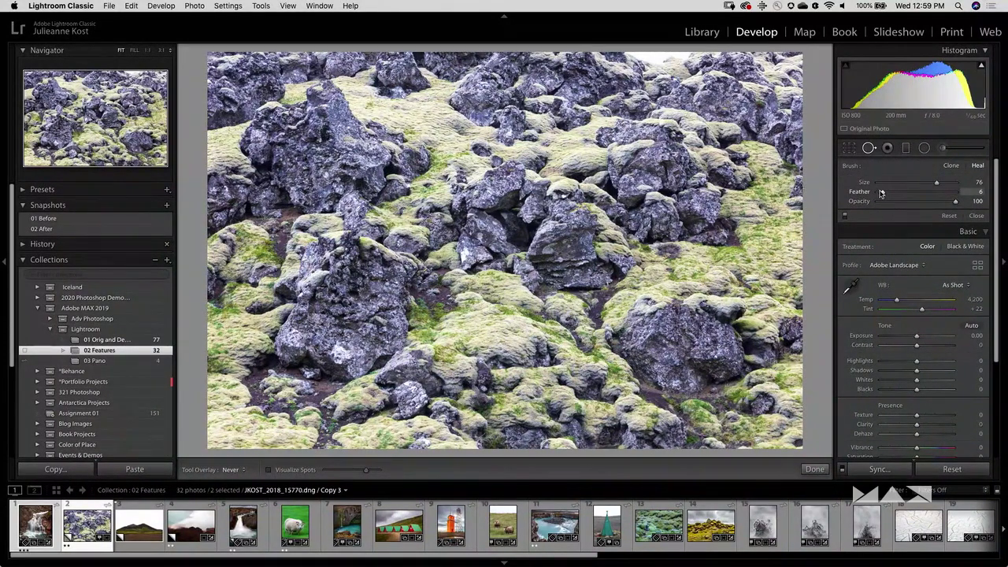
{"action": "left_click_drag", "start_coordinate": [891, 196], "coordinate": [893, 195]}
{"action": "left_click", "coordinate": [640, 55]}
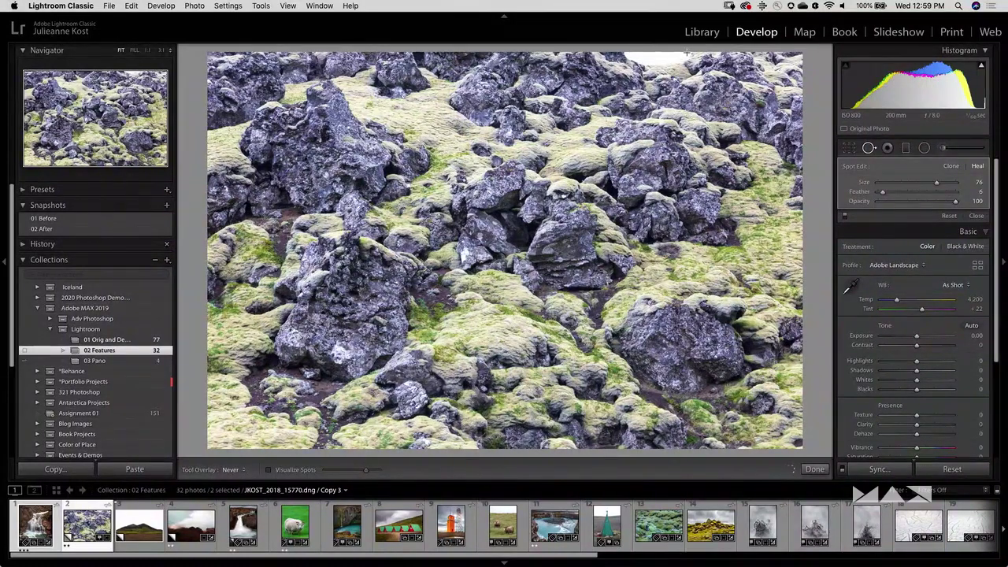
{"action": "key", "text": "super+z"}
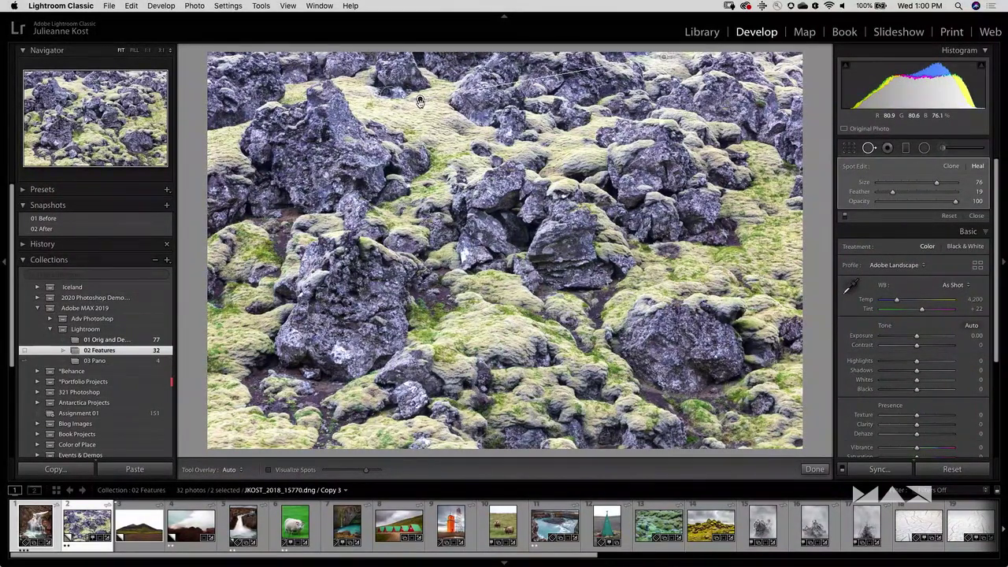
{"action": "key", "text": "Delete"}
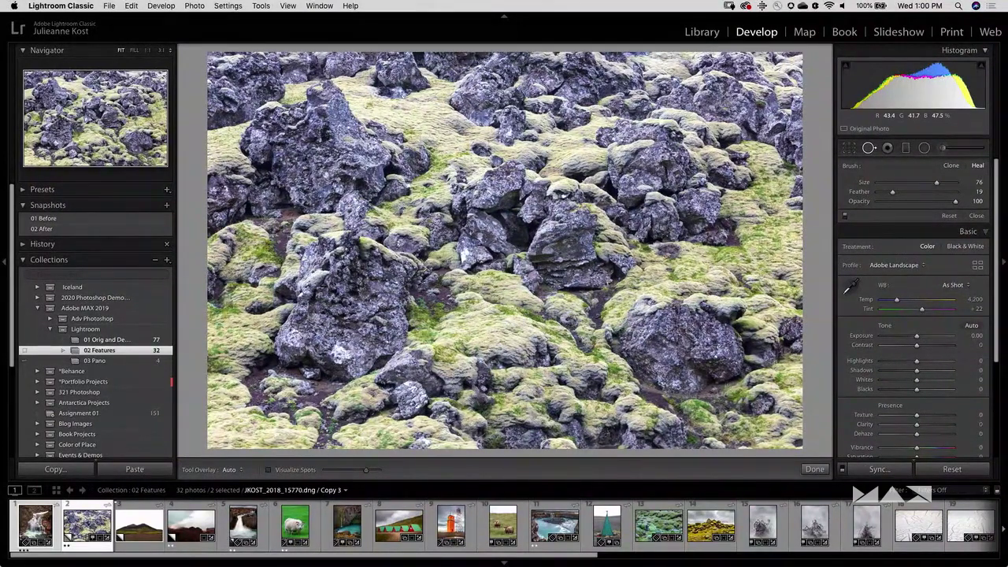
- Warm the lava rocks photo's white balance by setting Temp to 6,147 and Tint to +12
{"action": "key", "text": "Left"}
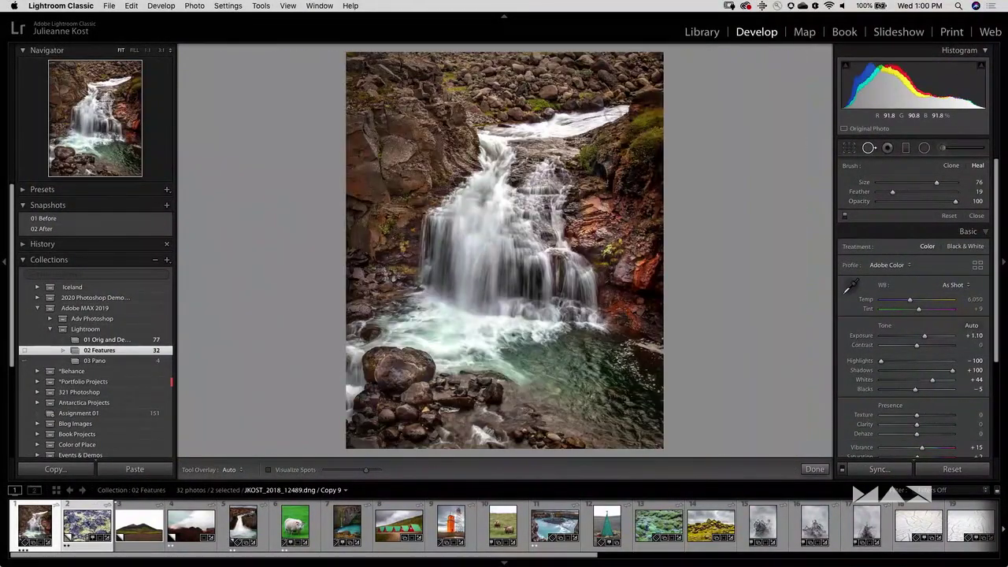
{"action": "key", "text": "Right"}
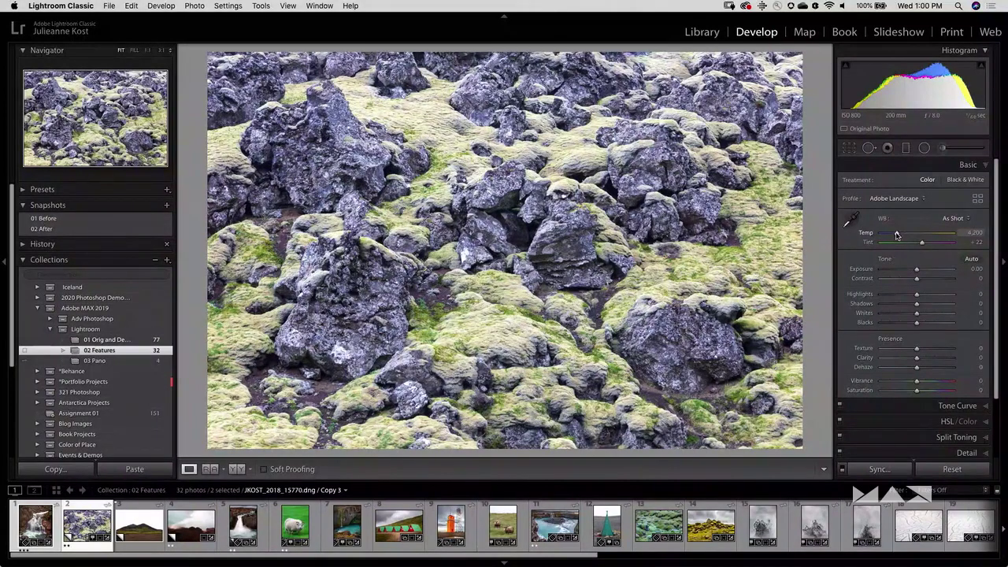
{"action": "left_click_drag", "start_coordinate": [897, 234], "coordinate": [908, 236]}
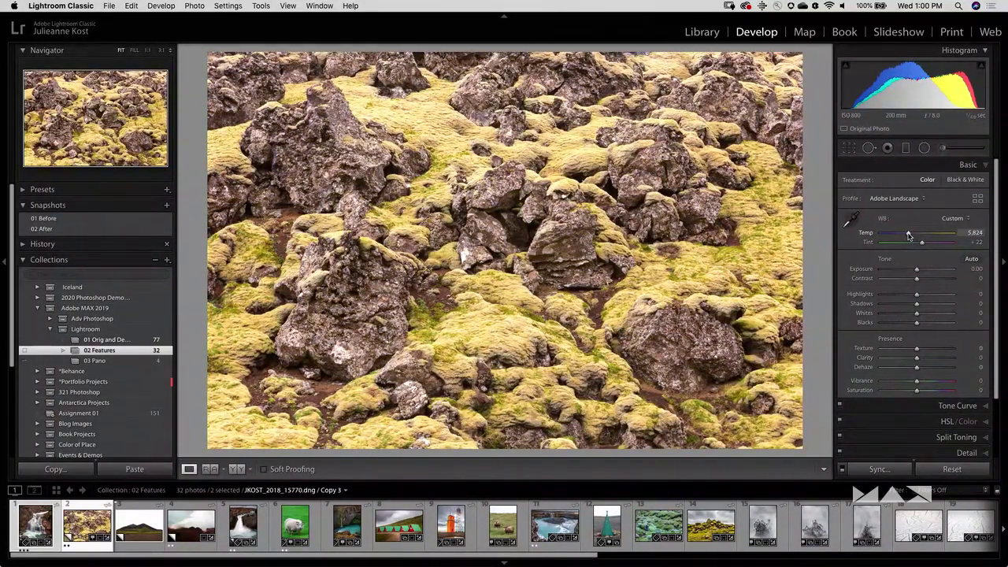
{"action": "left_click_drag", "start_coordinate": [908, 234], "coordinate": [911, 235]}
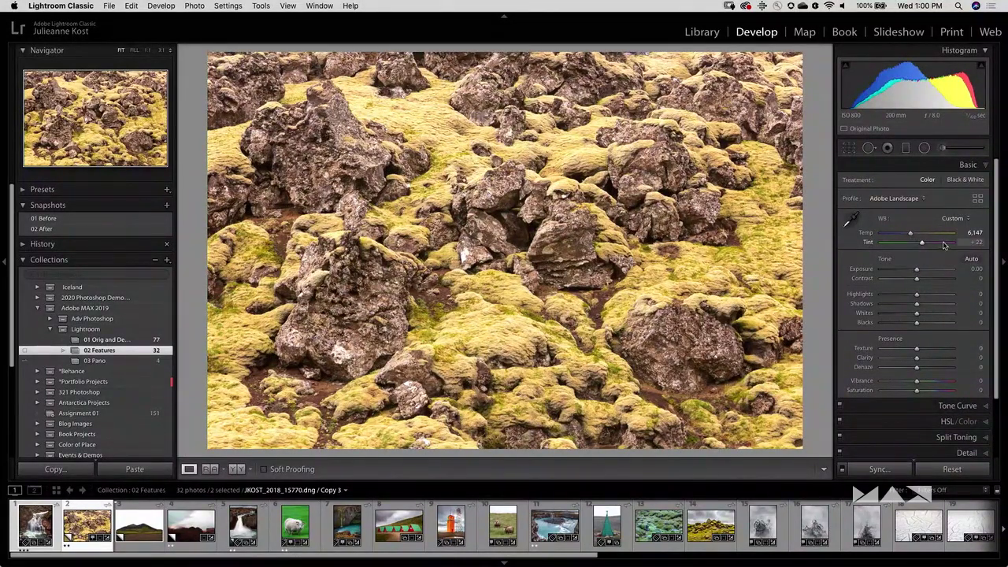
{"action": "left_click", "coordinate": [966, 244]}
{"action": "type", "text": "10"}
{"action": "key", "text": "Return"}
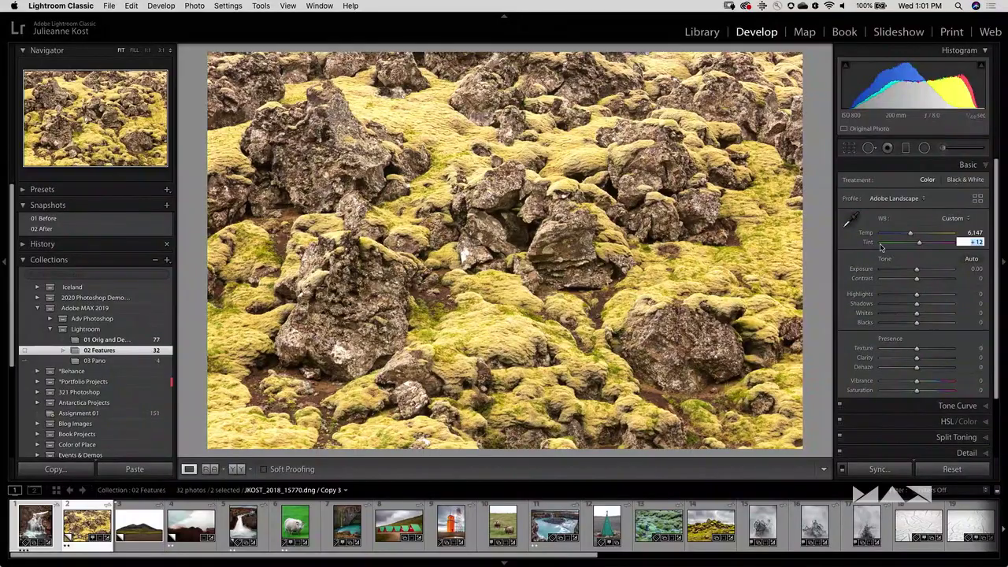
- Darken the lava rocks photo with Exposure −1.15 and raise its Clarity to +60
{"action": "left_click_drag", "start_coordinate": [916, 271], "coordinate": [908, 272]}
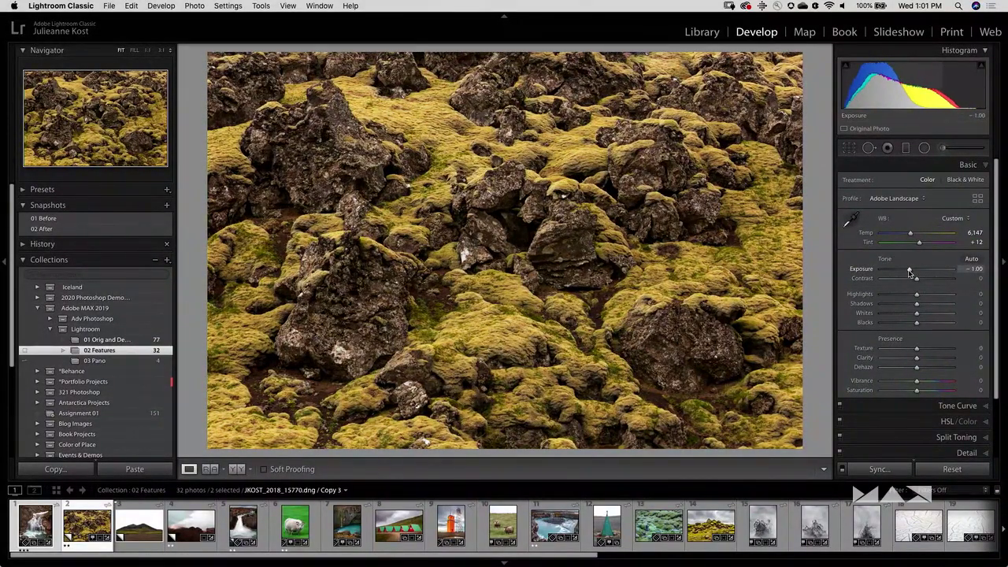
{"action": "mouse_move", "coordinate": [916, 358]}
{"action": "left_mouse_down"}
{"action": "mouse_move", "coordinate": [958, 359]}
{"action": "mouse_move", "coordinate": [933, 360]}
{"action": "left_mouse_up"}
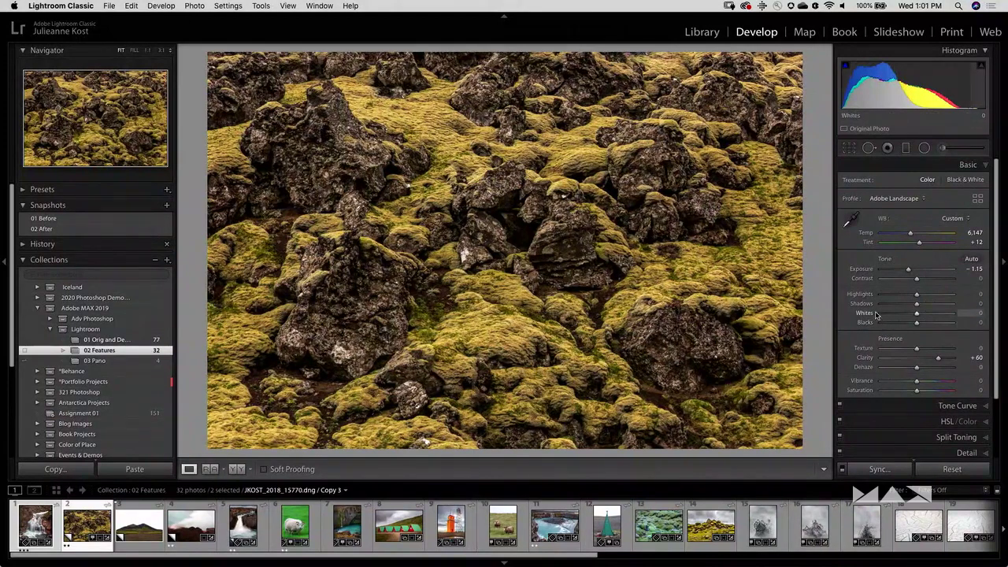
{"action": "left_click", "coordinate": [941, 151]}
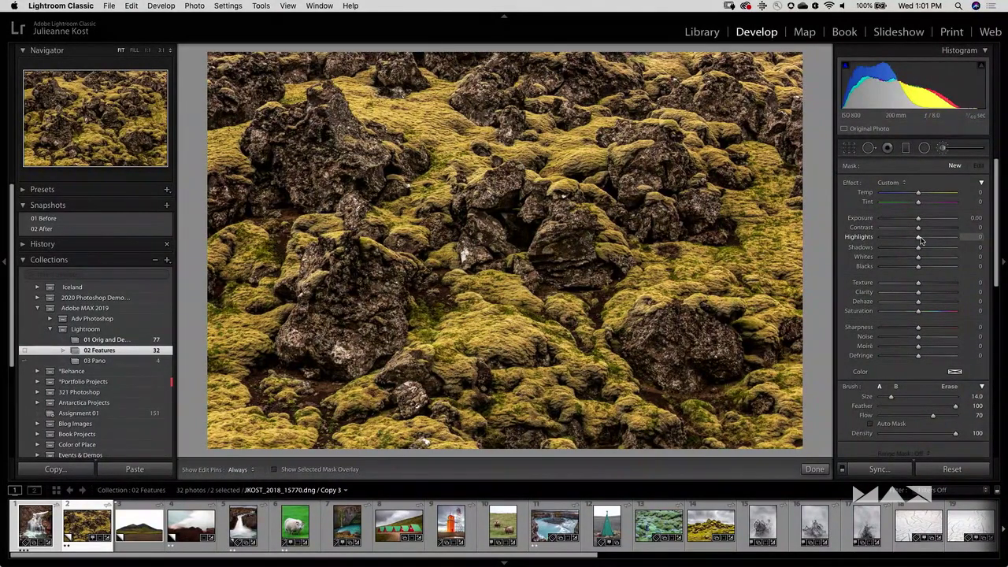
{"action": "key", "text": "k"}
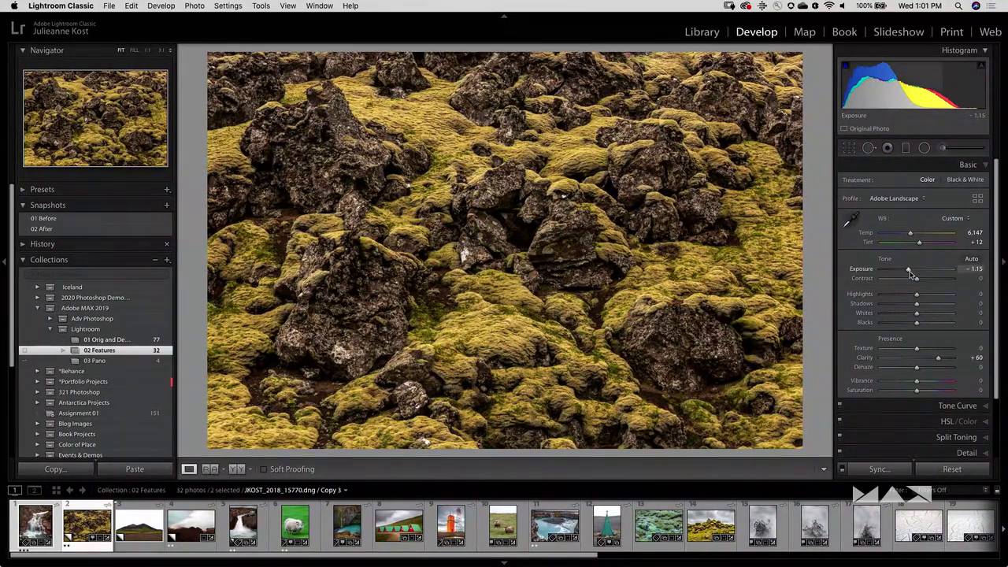
- Prepare an adjustment brush with Exposure 1.59, Saturation −82, Flow 51 and Size 4.0, and hide the edit pins
{"action": "left_click", "coordinate": [944, 148]}
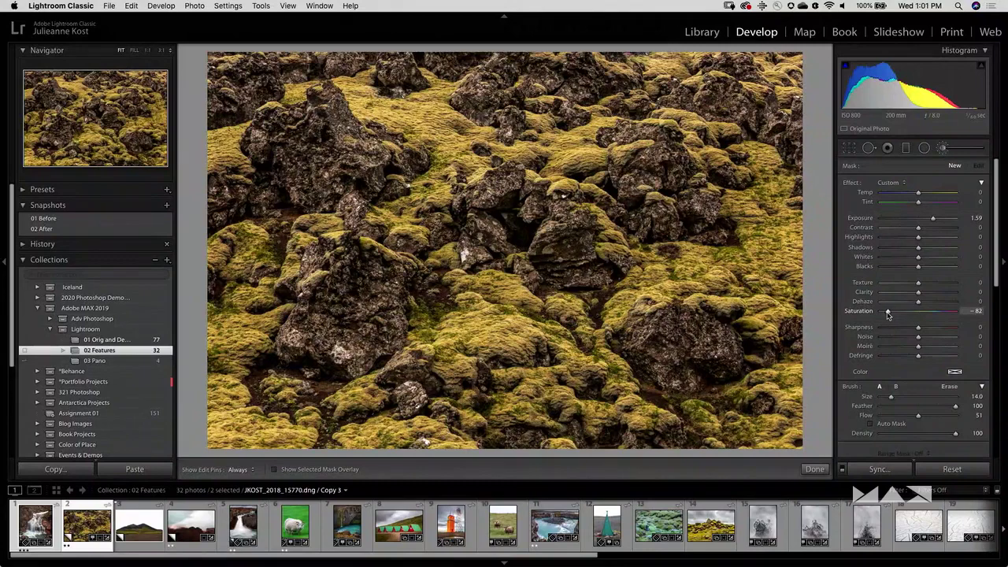
{"action": "key", "text": "bracketleft"}
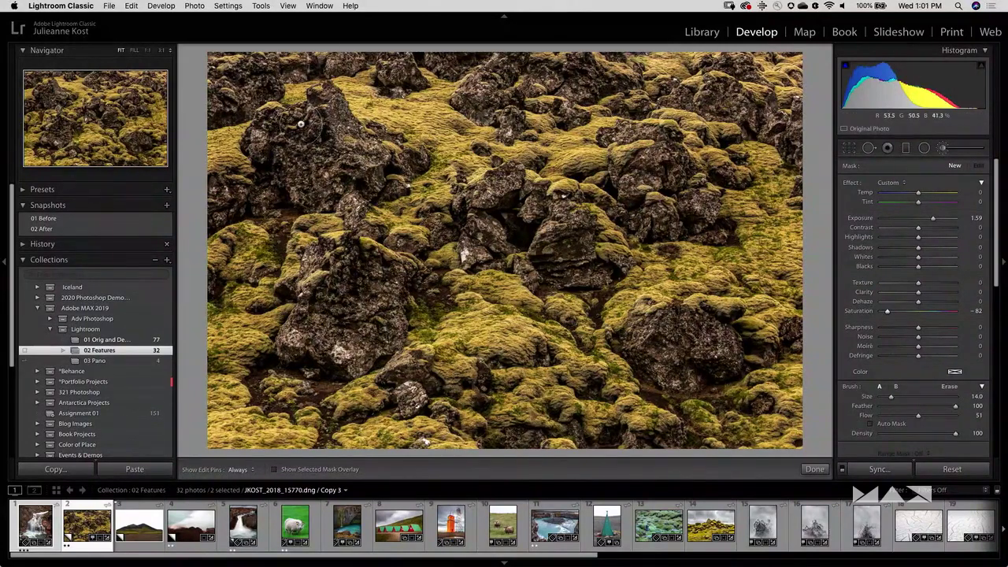
{"action": "key", "text": "bracketleft"}
{"action": "key", "text": "bracketleft"}
{"action": "key", "text": "bracketleft"}
{"action": "key", "text": "bracketleft"}
{"action": "key", "text": "bracketleft"}
{"action": "key", "text": "bracketleft"}
{"action": "key", "text": "bracketleft"}
{"action": "key", "text": "bracketleft"}
{"action": "key", "text": "bracketleft"}
{"action": "key", "text": "bracketleft"}
{"action": "key", "text": "bracketright"}
{"action": "key", "text": "h"}
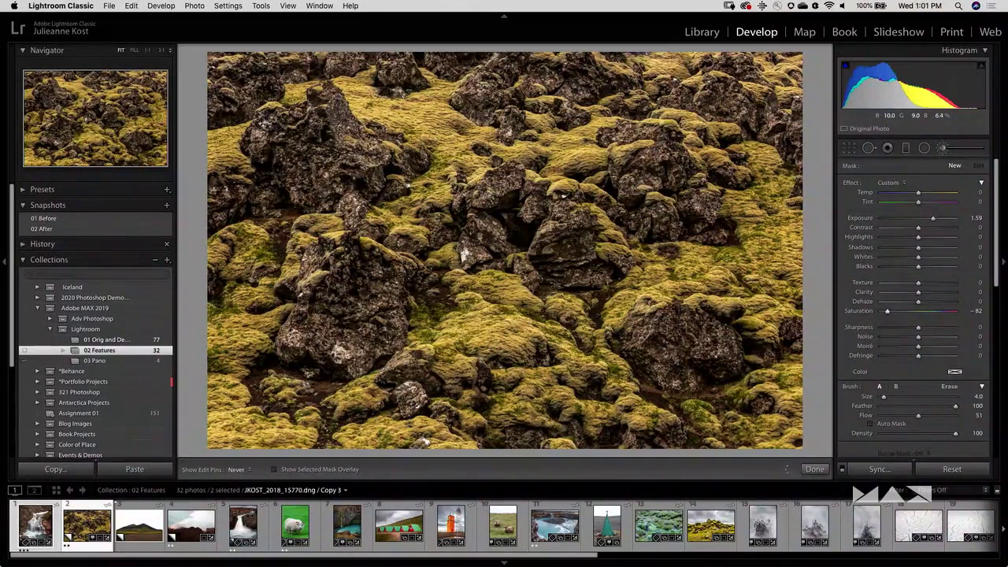
- Paint the brush adjustment over the large upper-left rock and the big rock below it, and set the edit pins to Always
{"action": "mouse_move", "coordinate": [250, 141]}
{"action": "left_mouse_down"}
{"action": "mouse_move", "coordinate": [319, 120]}
{"action": "mouse_move", "coordinate": [325, 107]}
{"action": "mouse_move", "coordinate": [342, 117]}
{"action": "mouse_move", "coordinate": [270, 163]}
{"action": "mouse_move", "coordinate": [329, 193]}
{"action": "mouse_move", "coordinate": [364, 175]}
{"action": "mouse_move", "coordinate": [304, 136]}
{"action": "left_mouse_up"}
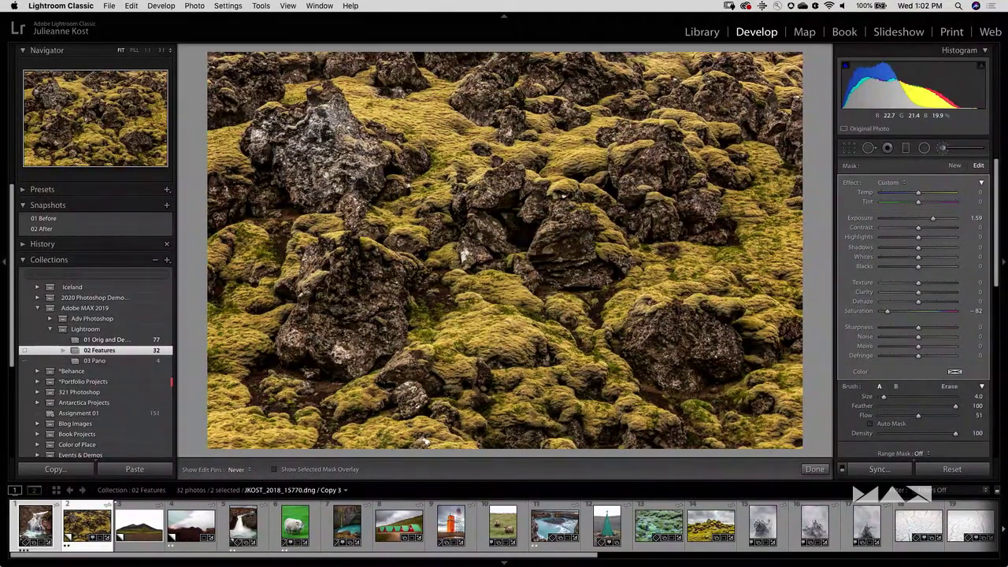
{"action": "key", "text": "h"}
{"action": "key", "text": "h"}
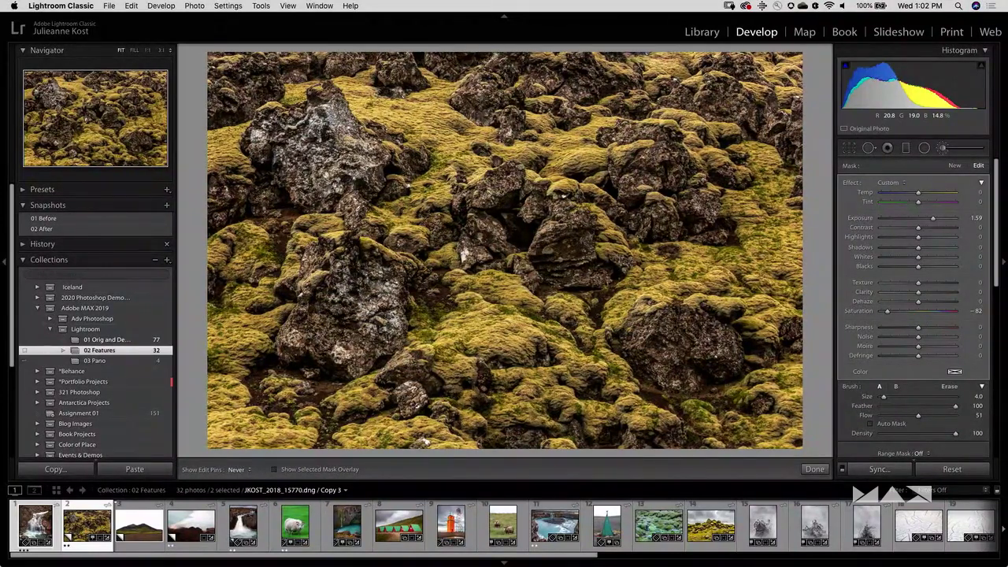
{"action": "key", "text": "h"}
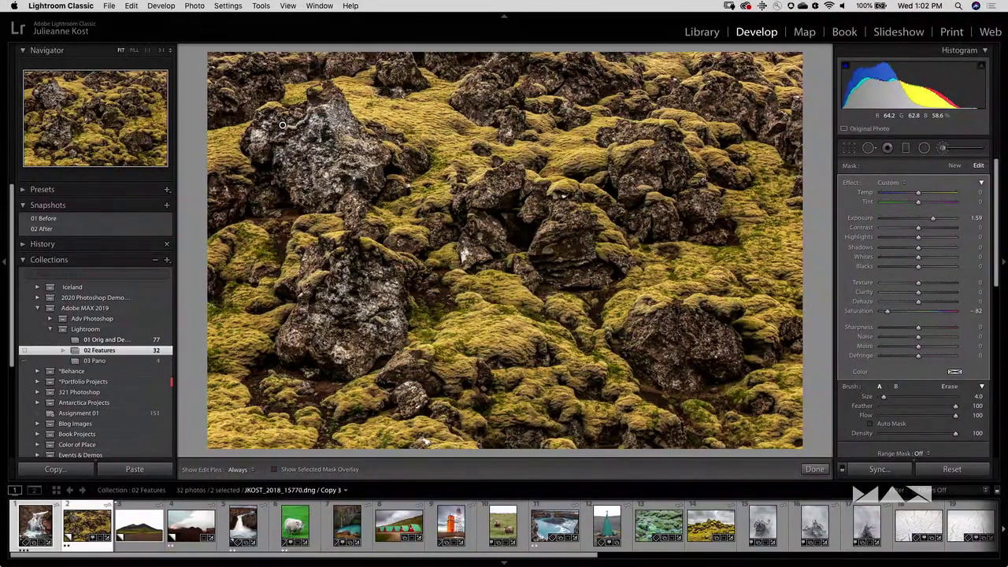
- Paint the brightening, desaturating brush adjustment more fully over the large lower-left rock and the upper-left rock, with the edit pins hidden while painting
{"action": "key", "text": "Delete"}
{"action": "key", "text": "h"}
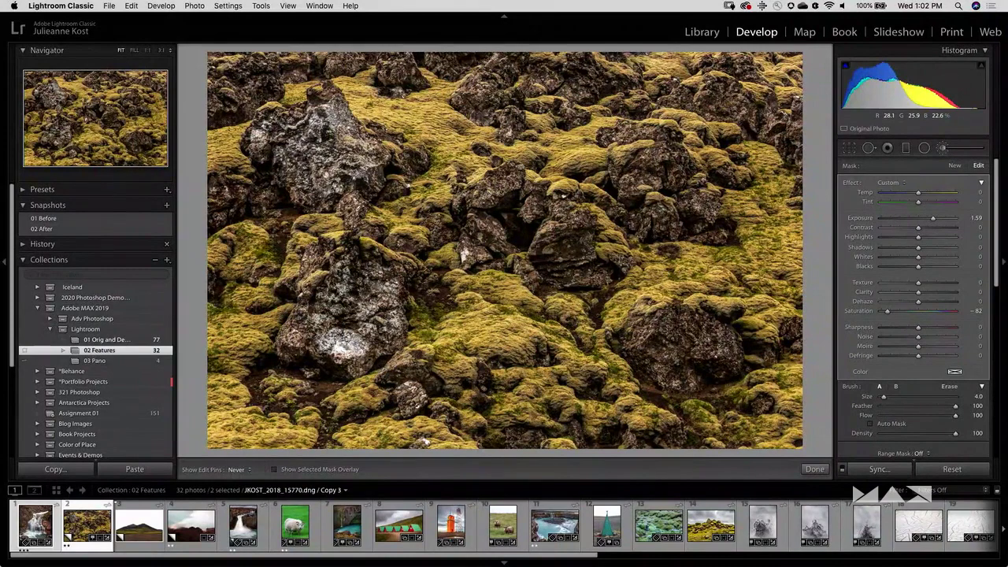
{"action": "mouse_move", "coordinate": [373, 318]}
{"action": "left_mouse_down"}
{"action": "mouse_move", "coordinate": [373, 282]}
{"action": "mouse_move", "coordinate": [360, 269]}
{"action": "mouse_move", "coordinate": [327, 284]}
{"action": "mouse_move", "coordinate": [304, 319]}
{"action": "mouse_move", "coordinate": [355, 323]}
{"action": "left_mouse_up"}
{"action": "key", "text": "h"}
{"action": "mouse_move", "coordinate": [282, 124]}
{"action": "left_mouse_down"}
{"action": "mouse_move", "coordinate": [326, 115]}
{"action": "mouse_move", "coordinate": [289, 139]}
{"action": "mouse_move", "coordinate": [325, 189]}
{"action": "mouse_move", "coordinate": [352, 145]}
{"action": "mouse_move", "coordinate": [356, 182]}
{"action": "mouse_move", "coordinate": [371, 178]}
{"action": "left_mouse_up"}
{"action": "key", "text": "h"}
{"action": "key", "text": "h"}
- Paint the brush adjustment over the rocks in the centre and erase the overspill along the lower edge of the larger one
{"action": "mouse_move", "coordinate": [512, 184]}
{"action": "left_mouse_down"}
{"action": "mouse_move", "coordinate": [479, 196]}
{"action": "mouse_move", "coordinate": [482, 256]}
{"action": "left_mouse_up"}
{"action": "key", "text": "h"}
{"action": "key", "text": "h"}
{"action": "mouse_move", "coordinate": [553, 207]}
{"action": "left_mouse_down"}
{"action": "mouse_move", "coordinate": [541, 211]}
{"action": "mouse_move", "coordinate": [572, 224]}
{"action": "mouse_move", "coordinate": [541, 256]}
{"action": "mouse_move", "coordinate": [591, 260]}
{"action": "mouse_move", "coordinate": [569, 277]}
{"action": "mouse_move", "coordinate": [526, 268]}
{"action": "mouse_move", "coordinate": [557, 264]}
{"action": "left_mouse_up"}
{"action": "key", "text": "h"}
{"action": "key", "text": "alt"}
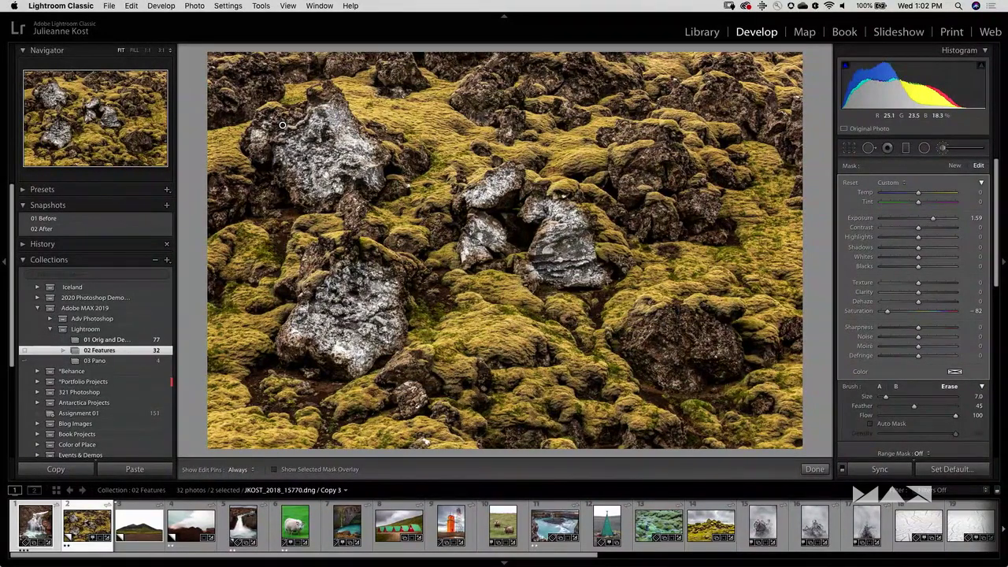
{"action": "left_click_drag", "start_coordinate": [533, 284], "coordinate": [533, 277]}
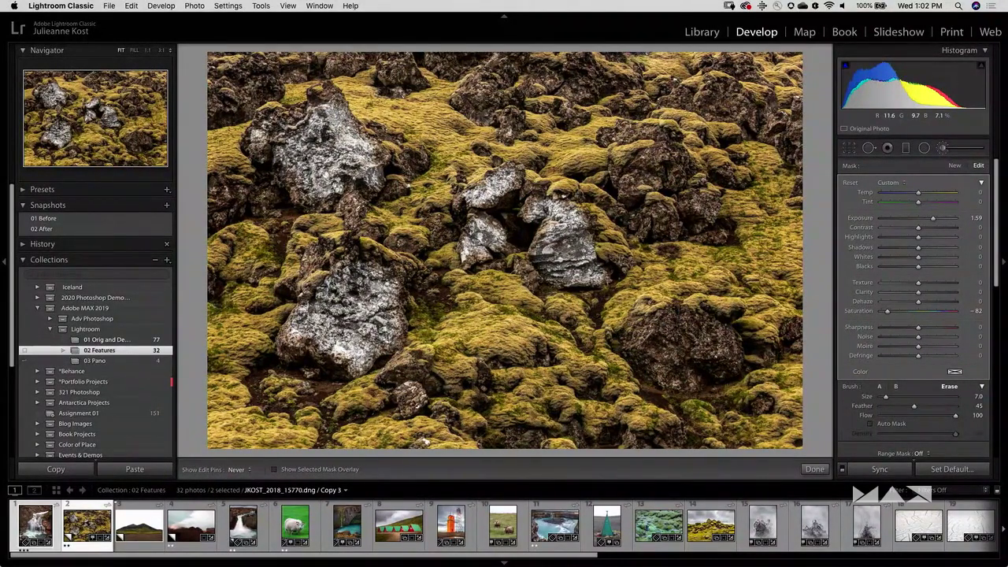
- Paint the brush adjustment over the large lower-right rock and the rocks above it, and close the adjustment brush
{"action": "key", "text": "h"}
{"action": "mouse_move", "coordinate": [638, 323]}
{"action": "left_mouse_down"}
{"action": "mouse_move", "coordinate": [705, 334]}
{"action": "mouse_move", "coordinate": [733, 361]}
{"action": "mouse_move", "coordinate": [685, 377]}
{"action": "mouse_move", "coordinate": [649, 353]}
{"action": "mouse_move", "coordinate": [667, 343]}
{"action": "mouse_move", "coordinate": [713, 366]}
{"action": "mouse_move", "coordinate": [728, 337]}
{"action": "left_mouse_up"}
{"action": "left_click_drag", "start_coordinate": [669, 315], "coordinate": [693, 309]}
{"action": "mouse_move", "coordinate": [640, 168]}
{"action": "left_mouse_down"}
{"action": "mouse_move", "coordinate": [630, 196]}
{"action": "mouse_move", "coordinate": [654, 154]}
{"action": "mouse_move", "coordinate": [680, 162]}
{"action": "mouse_move", "coordinate": [683, 173]}
{"action": "mouse_move", "coordinate": [662, 178]}
{"action": "mouse_move", "coordinate": [721, 233]}
{"action": "mouse_move", "coordinate": [647, 224]}
{"action": "mouse_move", "coordinate": [657, 210]}
{"action": "mouse_move", "coordinate": [698, 223]}
{"action": "left_mouse_up"}
{"action": "key", "text": "h"}
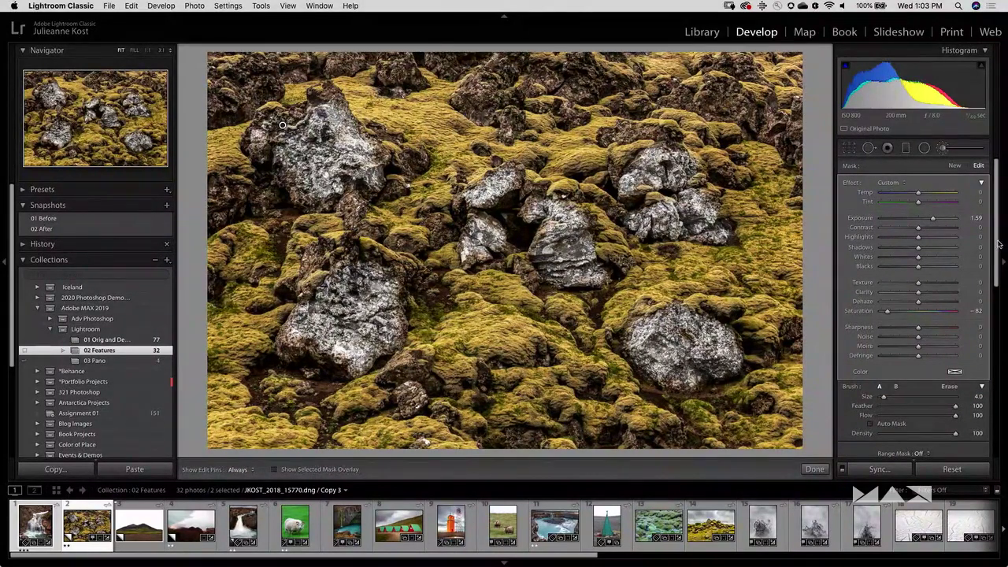
{"action": "key", "text": "Return"}
{"action": "key", "text": "k"}
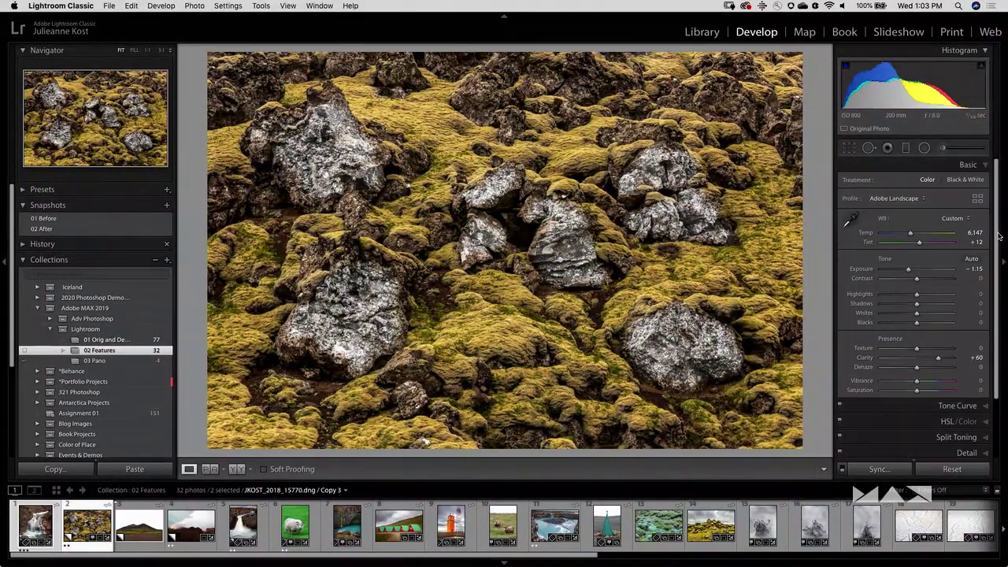
- Add a post-crop vignette to the lava rocks photo with Amount −14 and the Color Priority style
{"action": "scroll", "coordinate": [1000, 391], "scroll_direction": "down", "scroll_amount": 3}
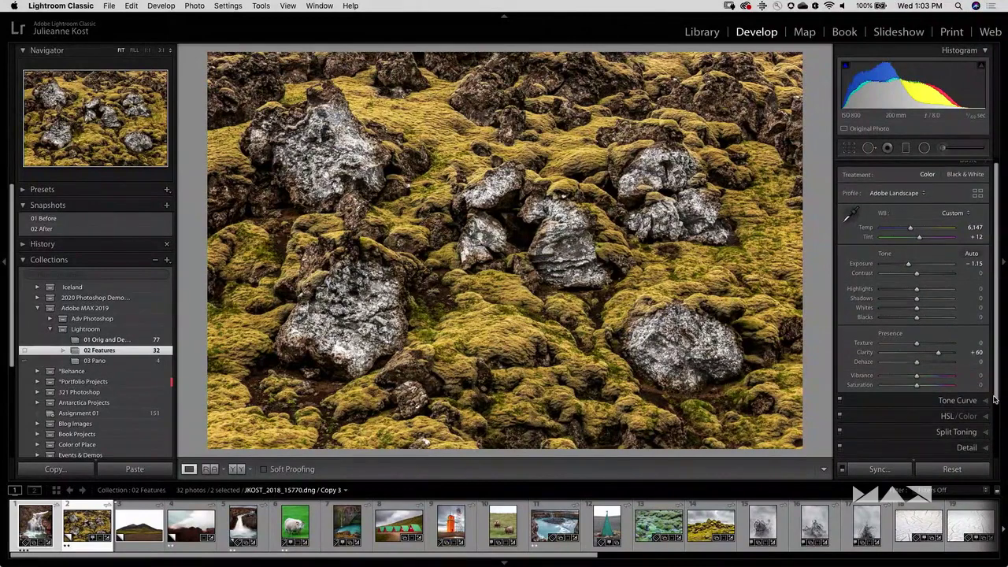
{"action": "left_click", "coordinate": [963, 429]}
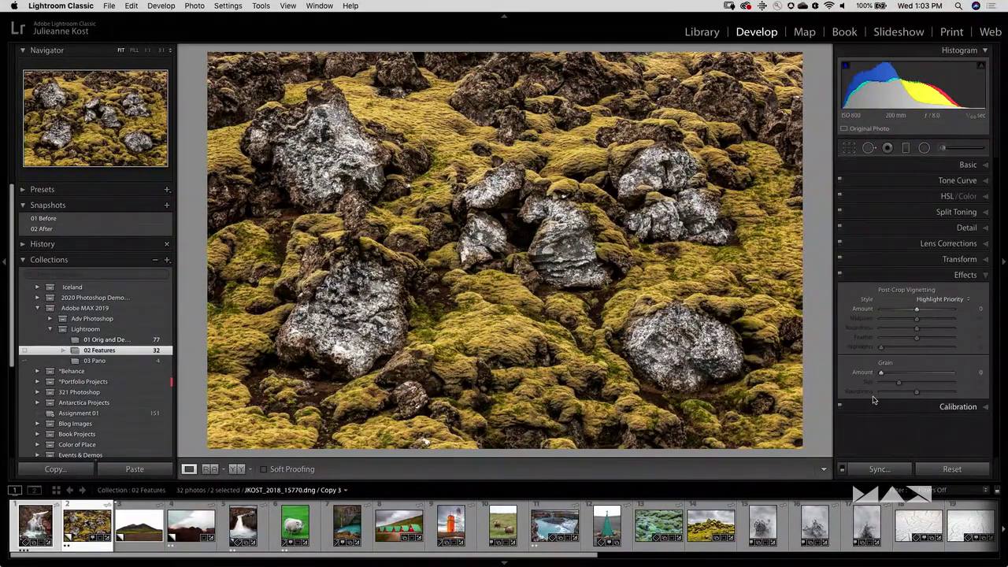
{"action": "mouse_move", "coordinate": [916, 309]}
{"action": "left_mouse_down"}
{"action": "mouse_move", "coordinate": [896, 309]}
{"action": "mouse_move", "coordinate": [912, 310]}
{"action": "left_mouse_up"}
{"action": "left_click", "coordinate": [937, 299]}
{"action": "left_click", "coordinate": [908, 311]}
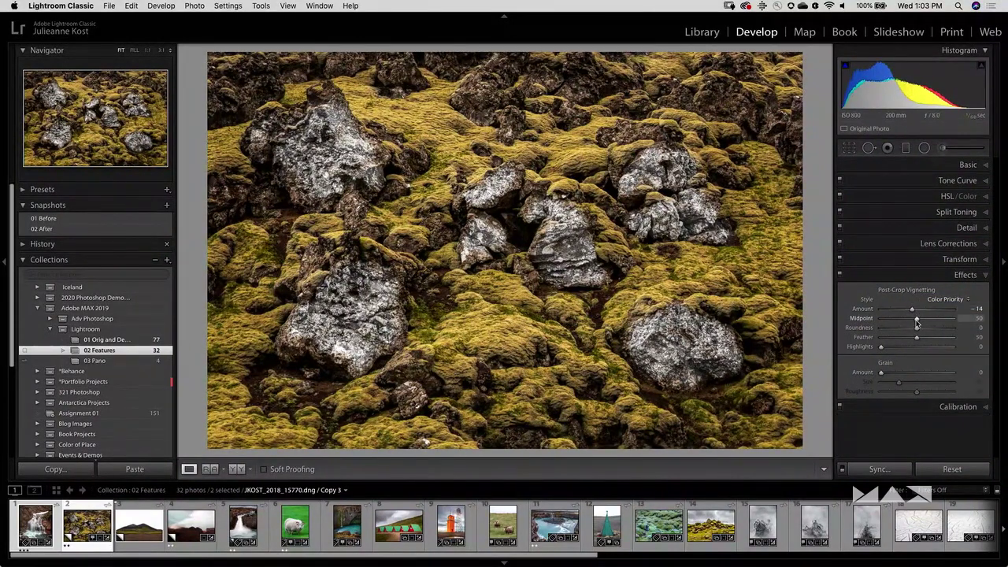
- Compare the lava rocks photo with its unedited version and set the white balance Temp to 6,189
{"action": "key", "text": "backslash"}
{"action": "key", "text": "backslash"}
{"action": "key", "text": "backslash"}
{"action": "key", "text": "backslash"}
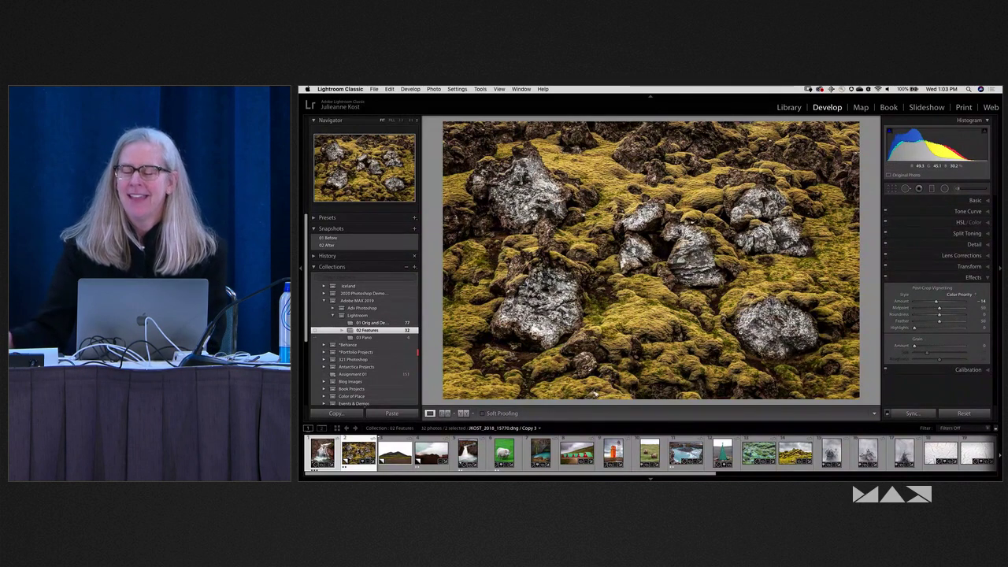
{"action": "left_click", "coordinate": [964, 202]}
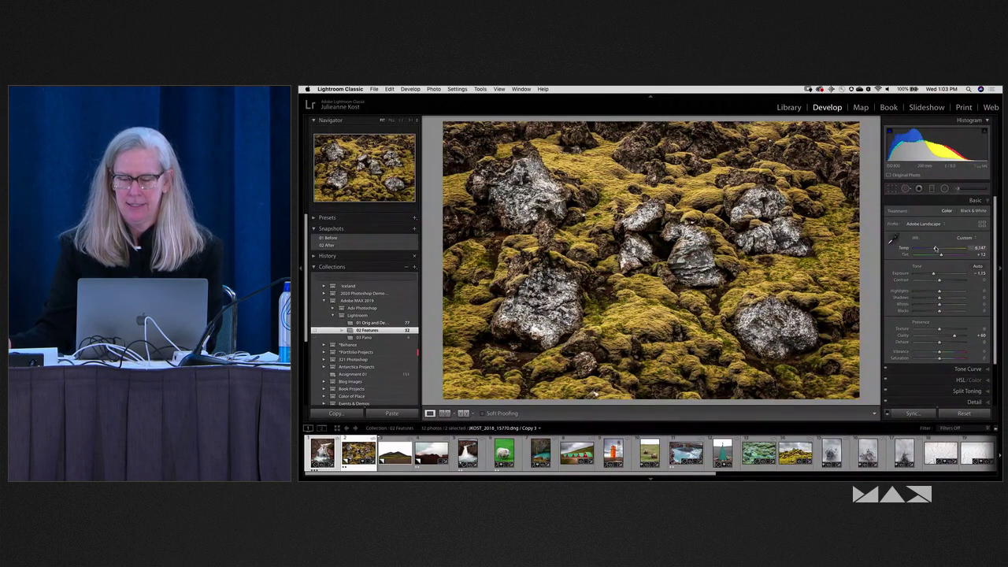
{"action": "left_click_drag", "start_coordinate": [934, 250], "coordinate": [936, 251]}
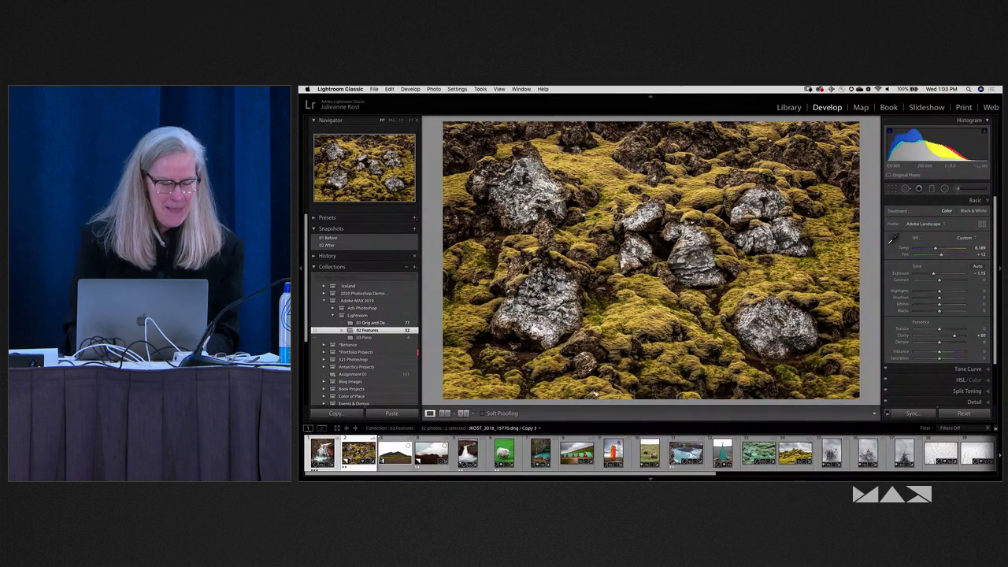
- Open the third photo, the green-sloped mountain under a white sky, and apply Auto tone
{"action": "left_click", "coordinate": [389, 457]}
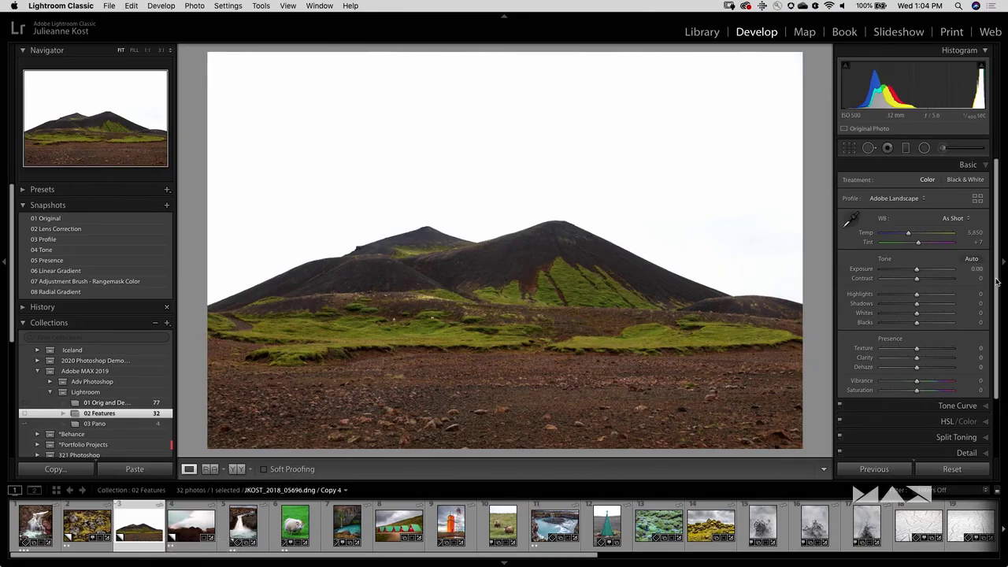
{"action": "scroll", "coordinate": [997, 299], "scroll_direction": "down", "scroll_amount": 3}
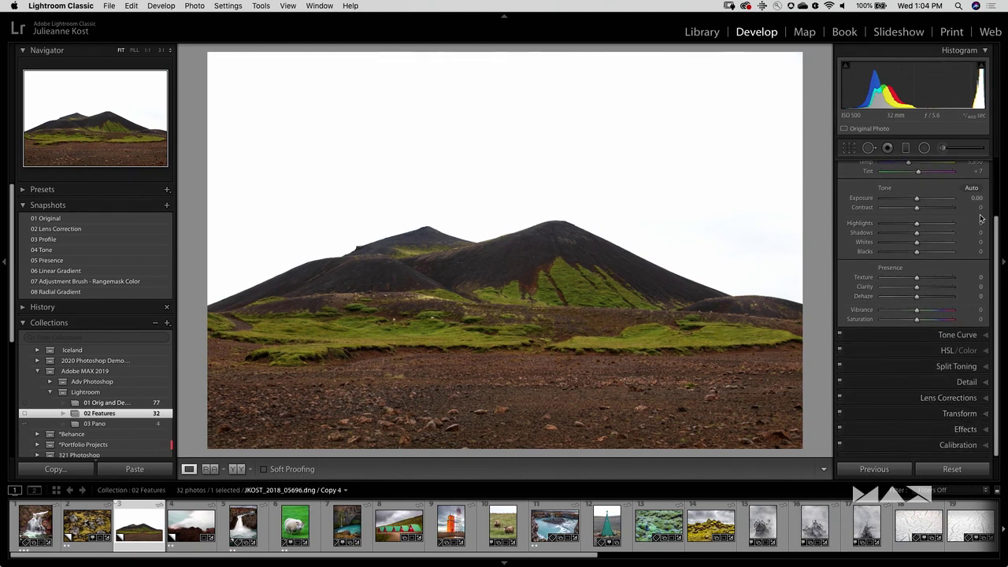
{"action": "scroll", "coordinate": [997, 227], "scroll_direction": "up", "scroll_amount": 3}
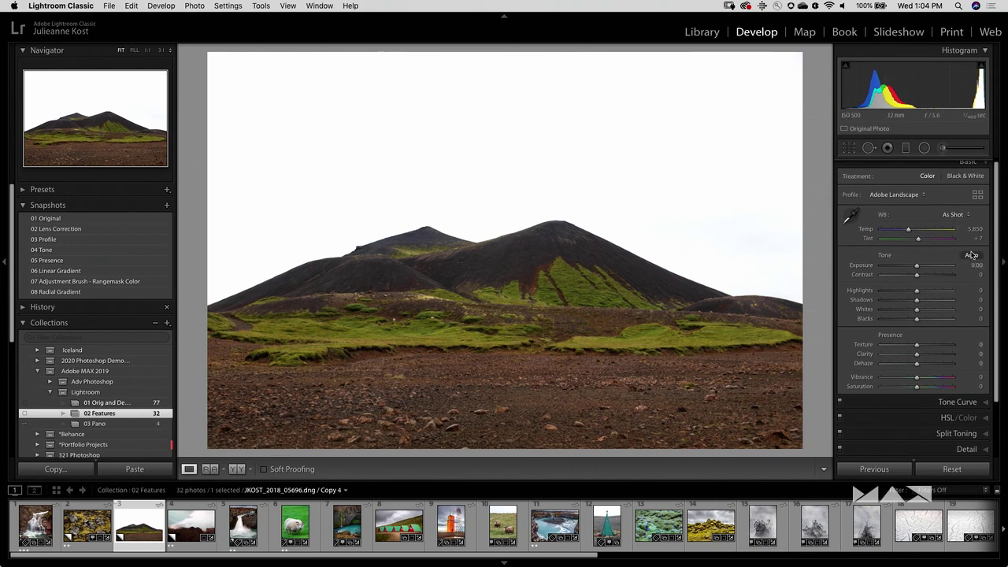
{"action": "left_click", "coordinate": [972, 256]}
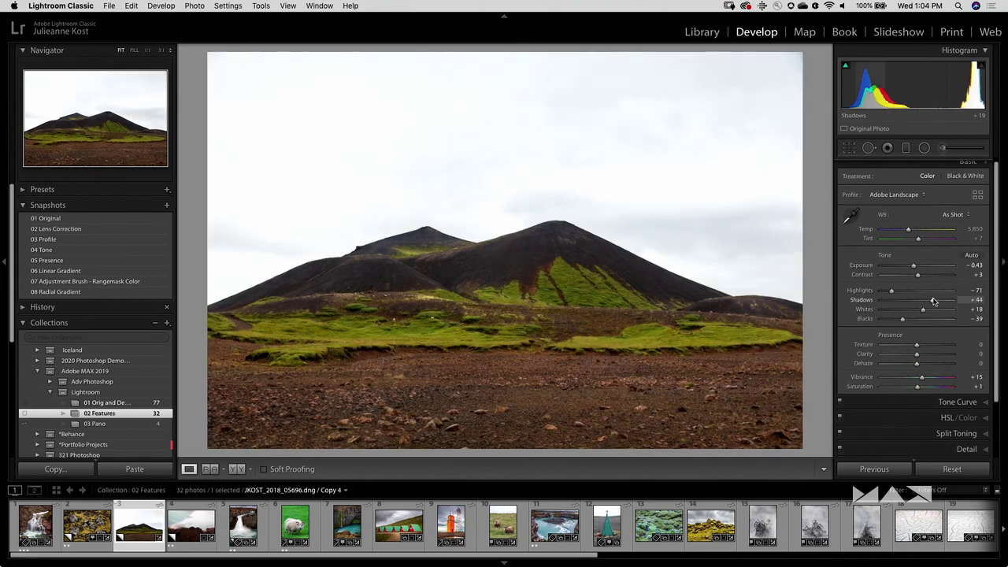
- Set the mountain photo's Shadows to +100, Highlights to −100 and Exposure to −1.20, and reset Vibrance to 0
{"action": "left_click_drag", "start_coordinate": [930, 302], "coordinate": [955, 300]}
{"action": "left_click_drag", "start_coordinate": [891, 293], "coordinate": [879, 291]}
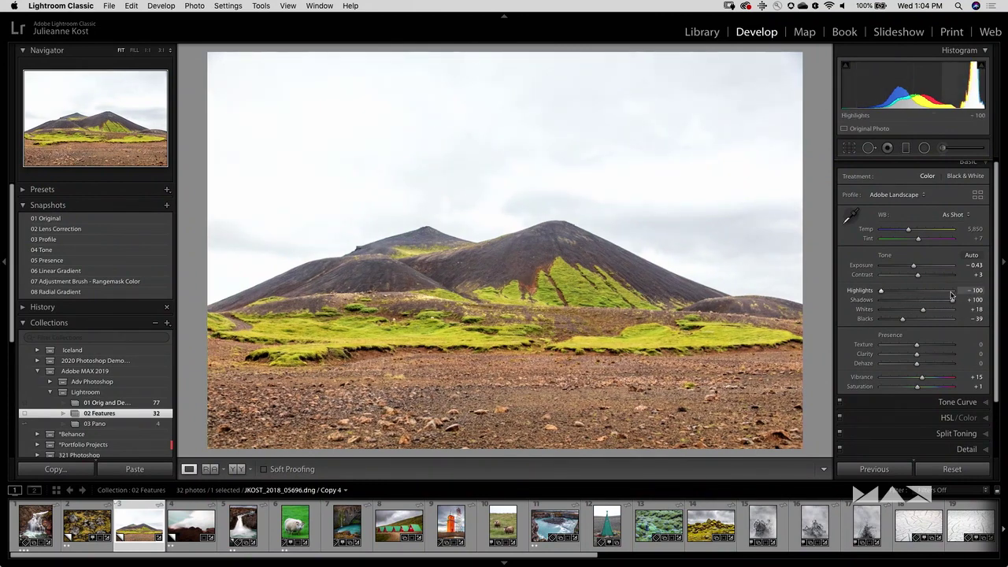
{"action": "double_click", "coordinate": [880, 381]}
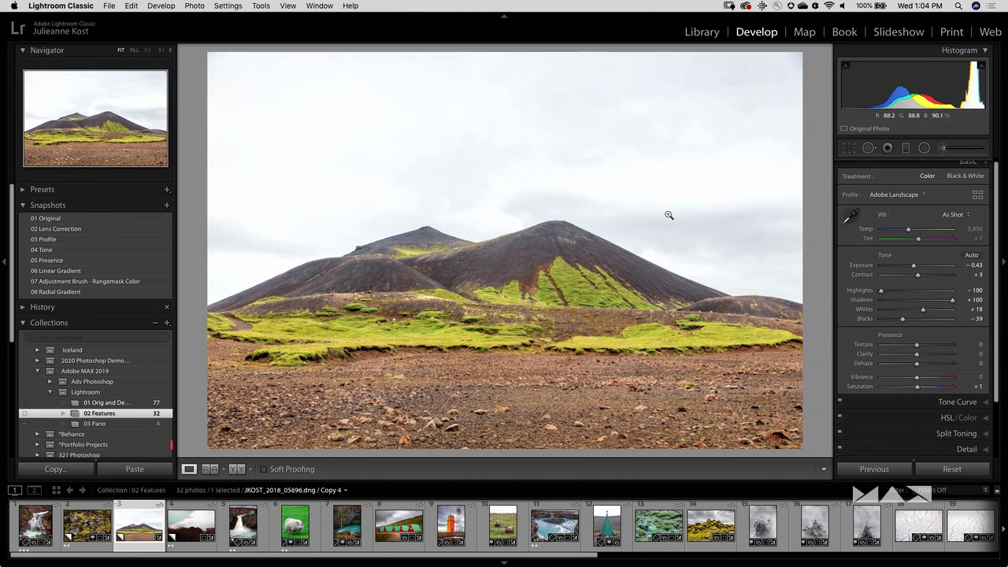
{"action": "left_click_drag", "start_coordinate": [914, 268], "coordinate": [908, 269]}
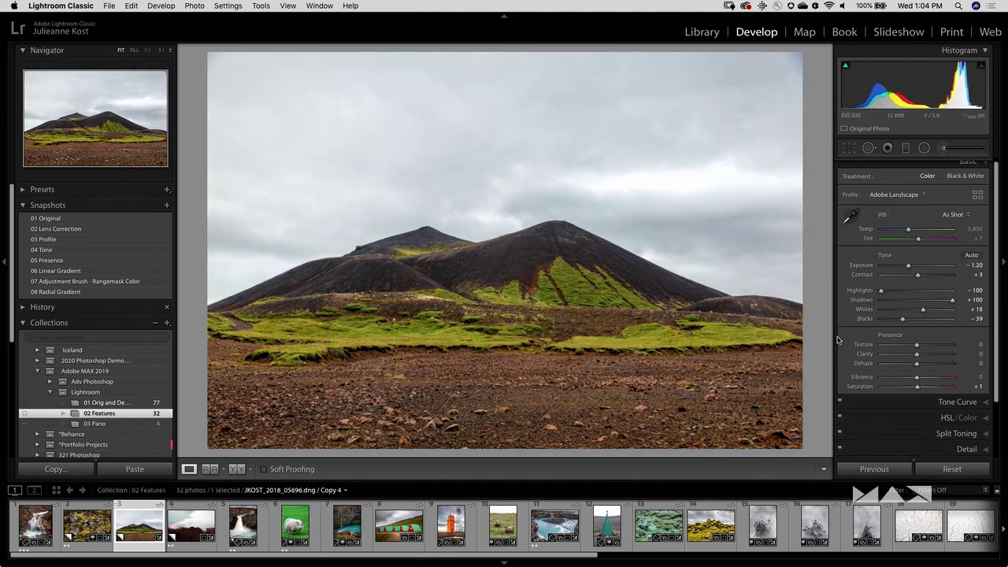
- Set up a graduated filter with Exposure −0.51, Dehaze 32 and Saturation −30, and draw it downward from the sky to the mountain slopes
{"action": "left_click", "coordinate": [906, 149]}
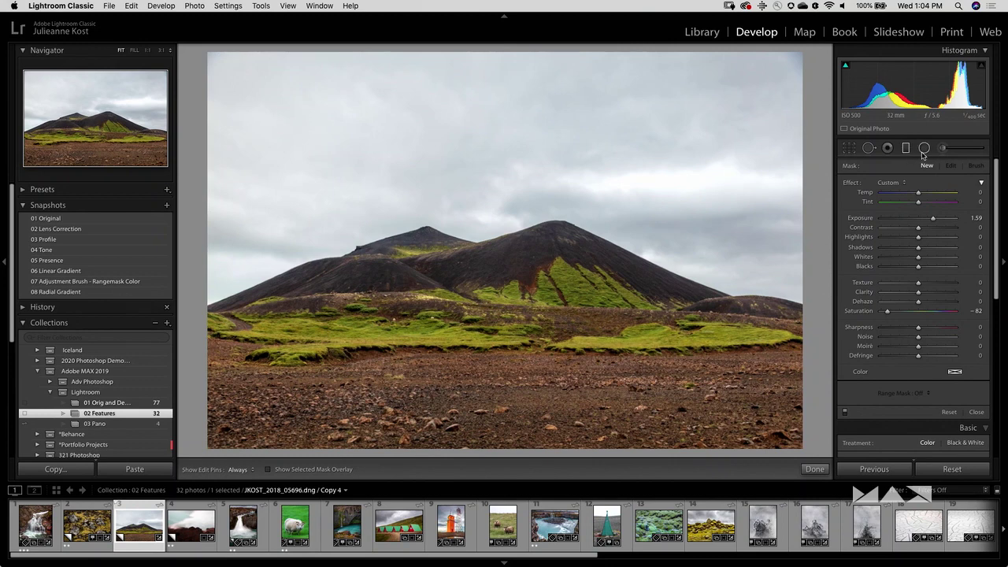
{"action": "double_click", "coordinate": [852, 182]}
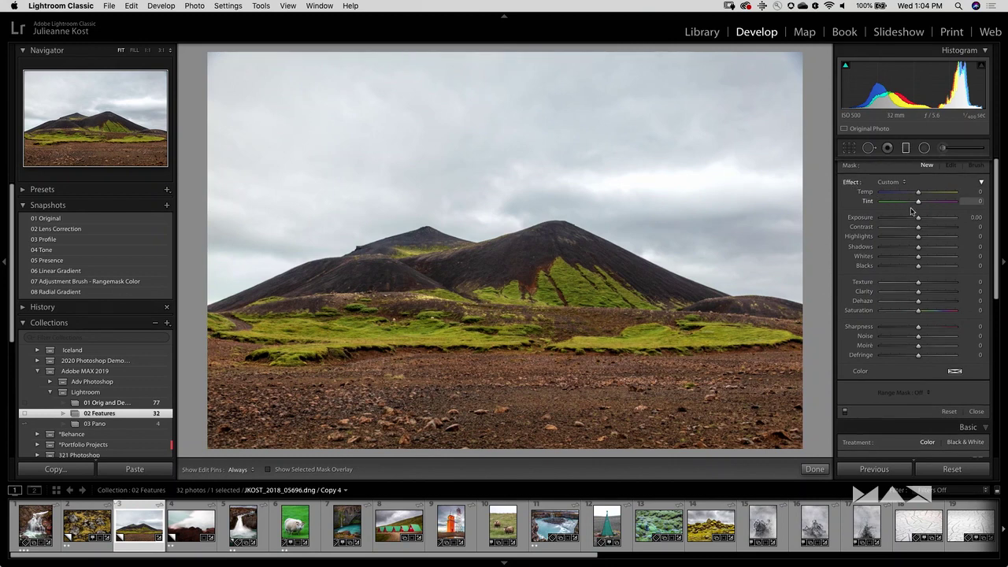
{"action": "left_click_drag", "start_coordinate": [916, 218], "coordinate": [912, 219]}
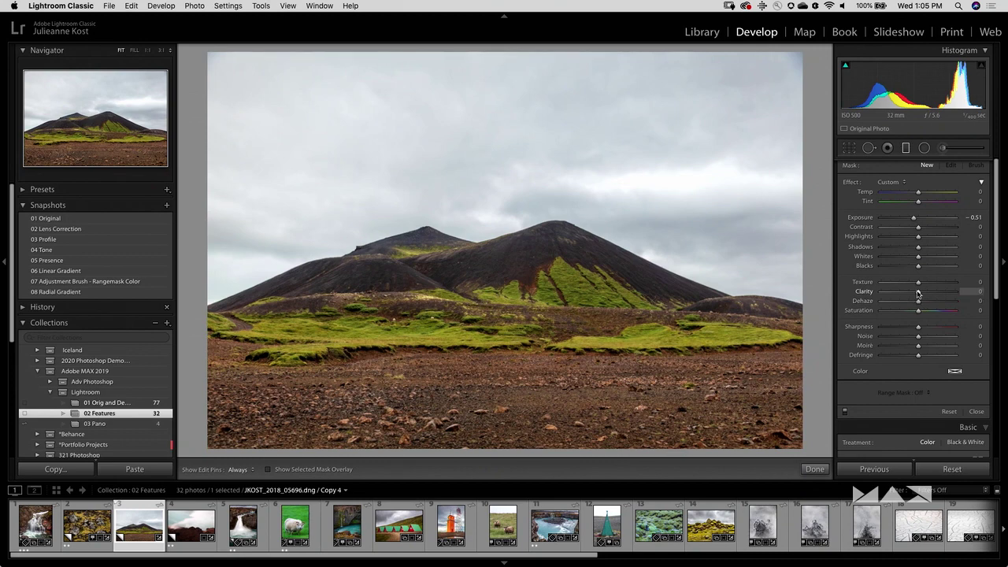
{"action": "left_click_drag", "start_coordinate": [931, 302], "coordinate": [933, 302]}
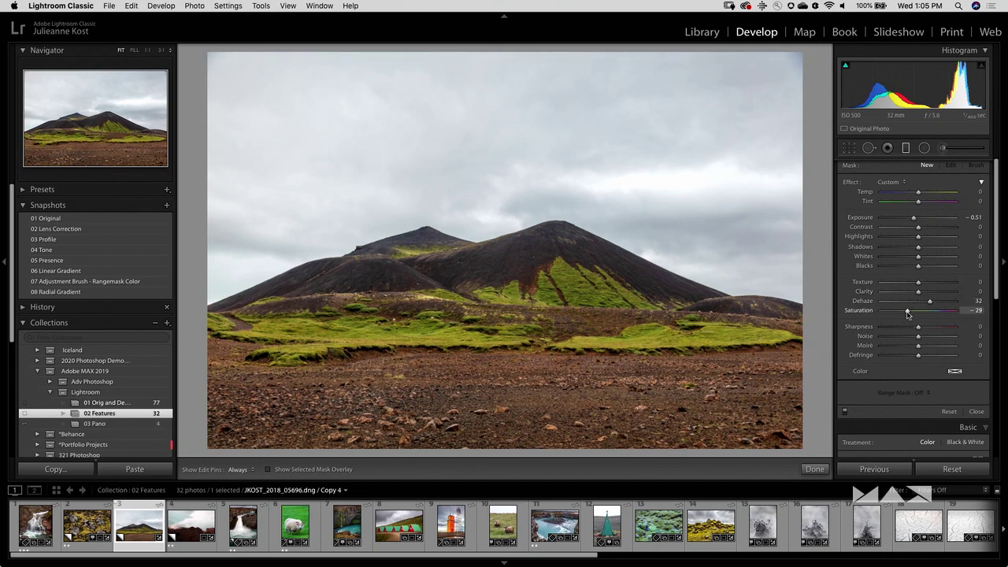
{"action": "left_click_drag", "start_coordinate": [518, 156], "coordinate": [516, 282]}
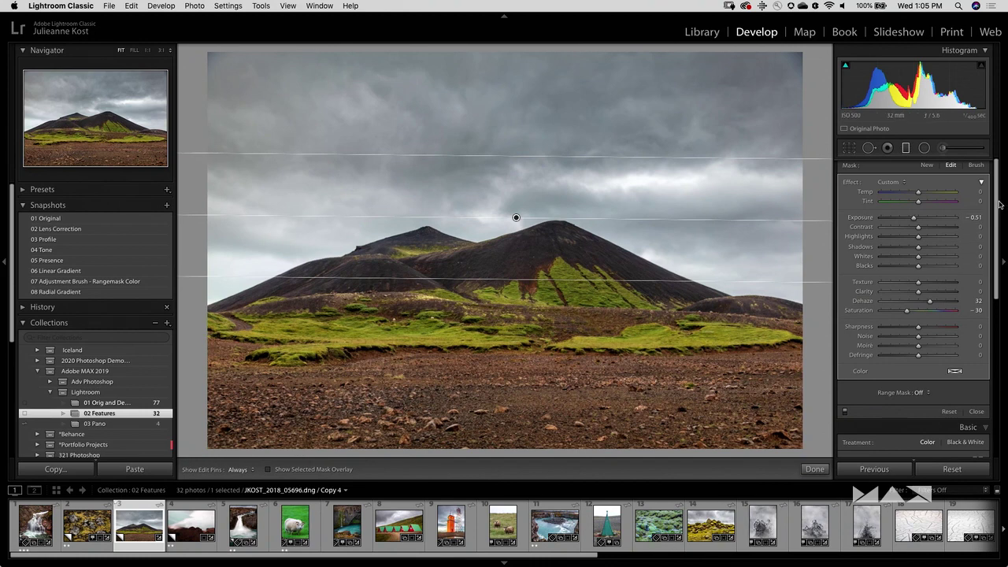
- Move the sky gradient down so it is centred on the mountains, showing the mask overlay only while positioning it
{"action": "scroll", "coordinate": [994, 213], "scroll_direction": "up", "scroll_amount": 1}
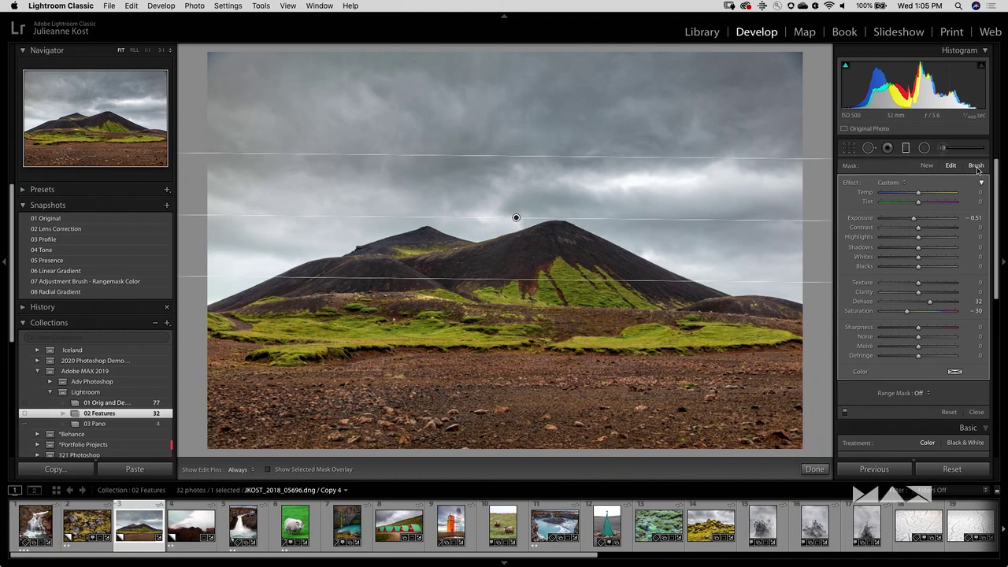
{"action": "key", "text": "o"}
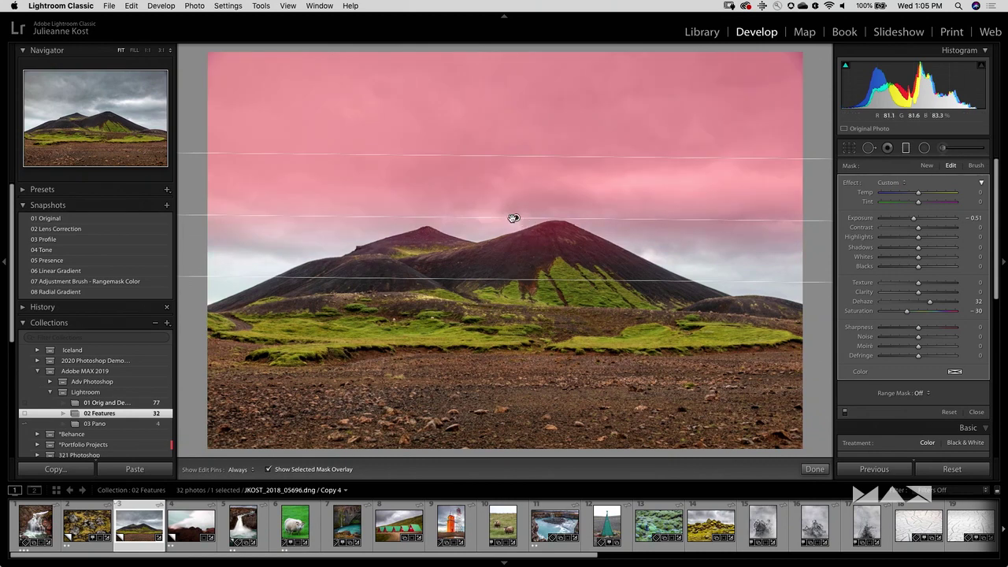
{"action": "left_click_drag", "start_coordinate": [516, 219], "coordinate": [513, 251]}
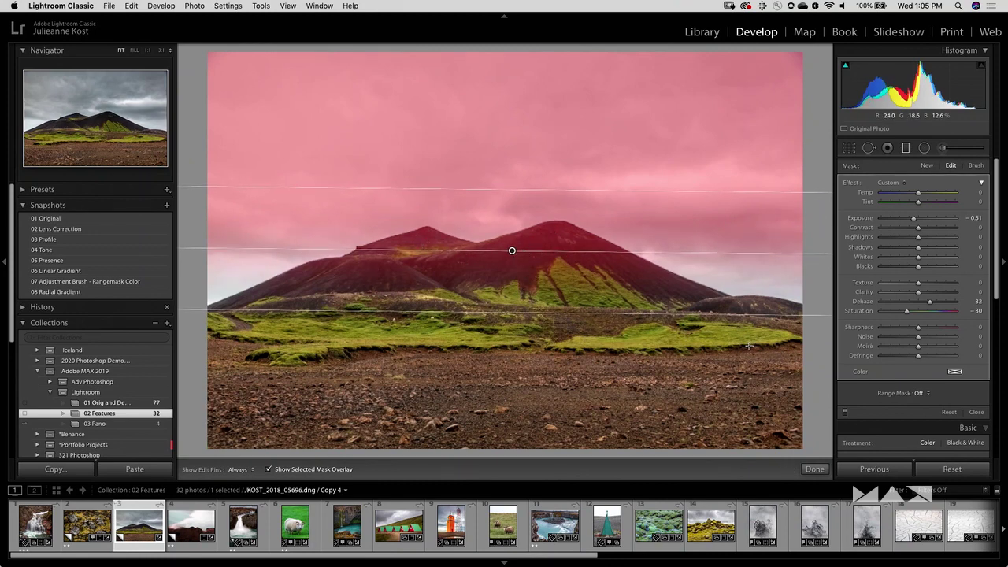
{"action": "key", "text": "o"}
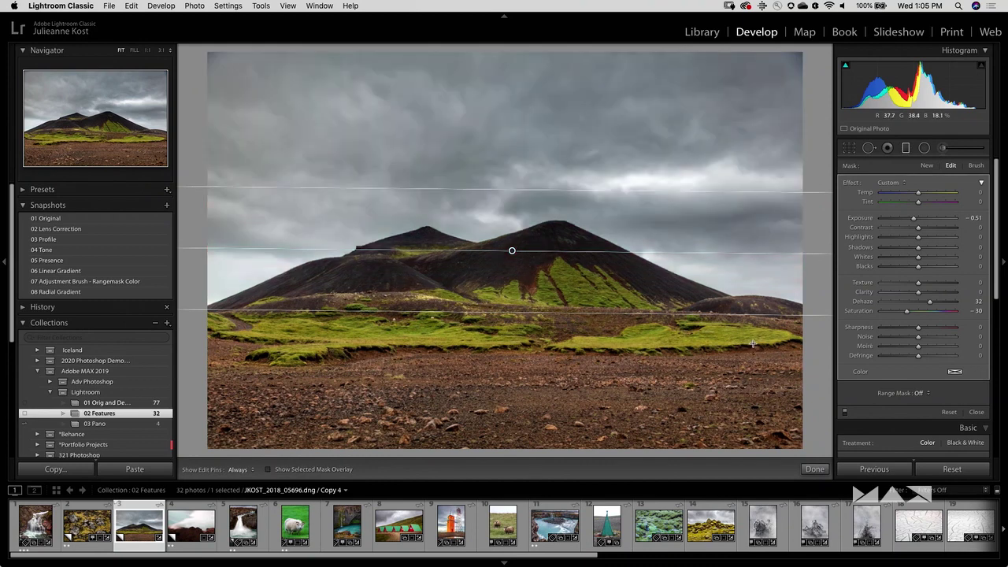
- Set the sky gradient's mask brush to Erase with Feather 71 and Flow 47
{"action": "left_click", "coordinate": [976, 167]}
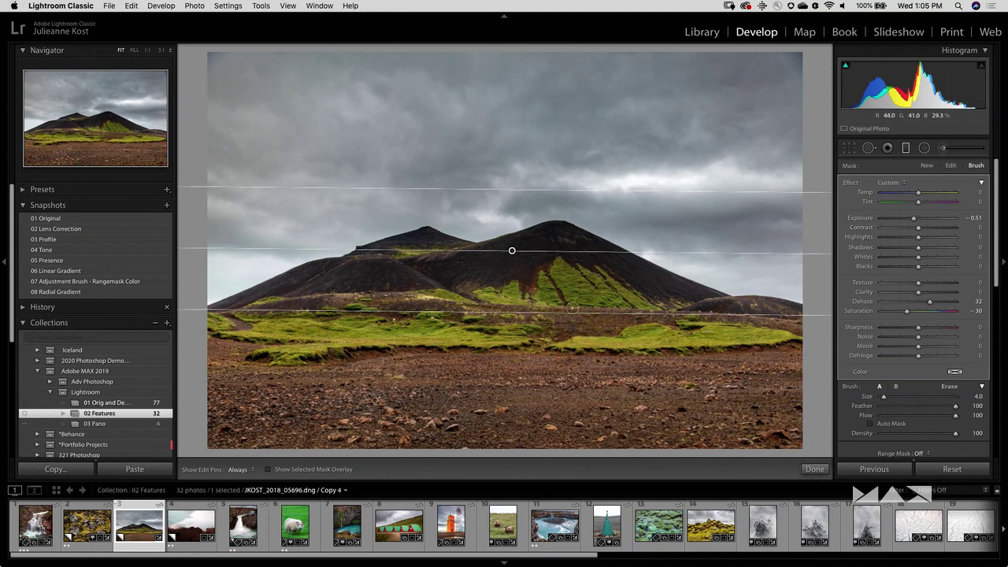
{"action": "left_click", "coordinate": [949, 387]}
{"action": "left_click", "coordinate": [916, 416]}
{"action": "left_click_drag", "start_coordinate": [916, 409], "coordinate": [934, 406]}
- Erase the sky gradient's effect from the mountains with the edit pins hidden, and set the pins back to Always
{"action": "key", "text": "h"}
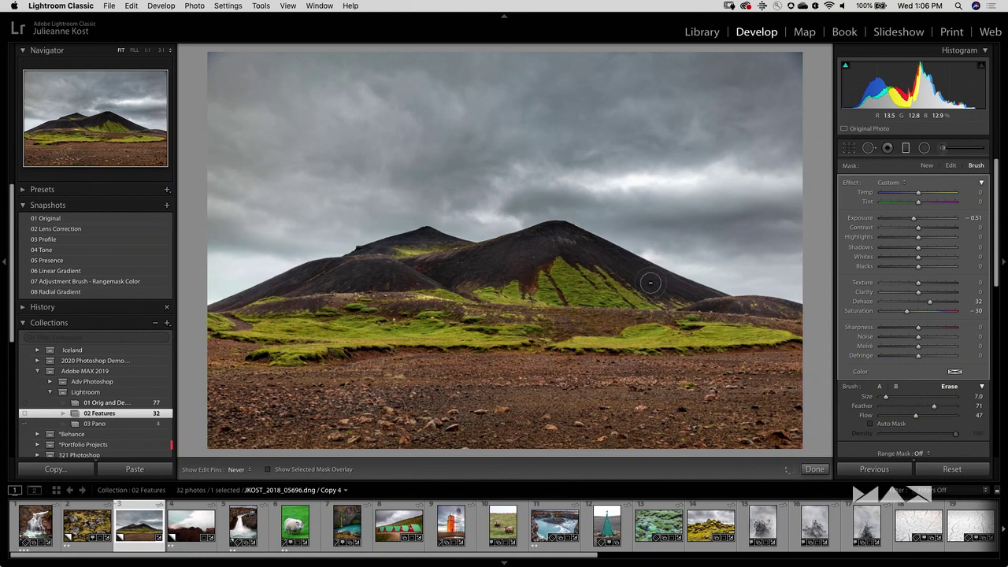
{"action": "key", "text": "h"}
{"action": "key", "text": "h"}
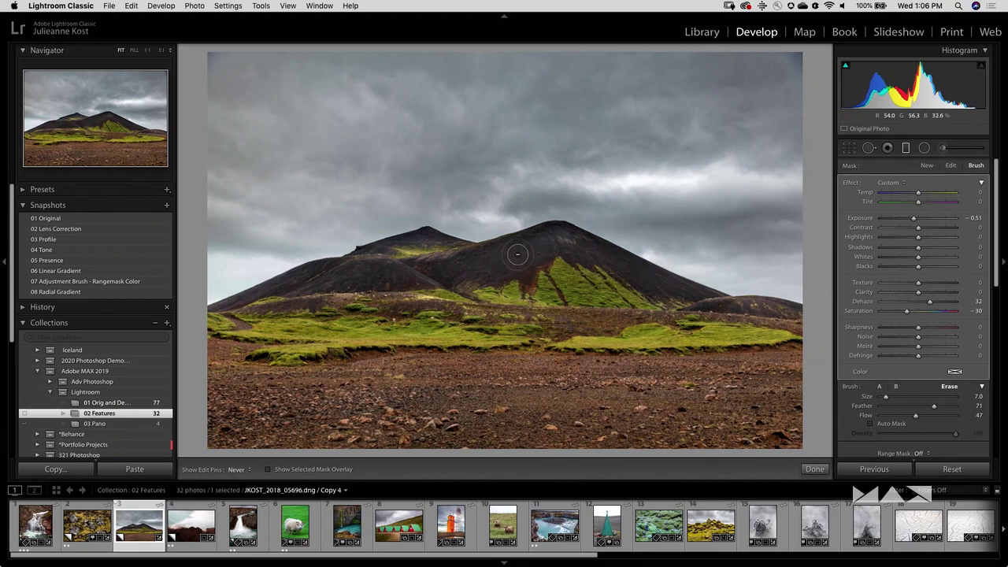
{"action": "key", "text": "h"}
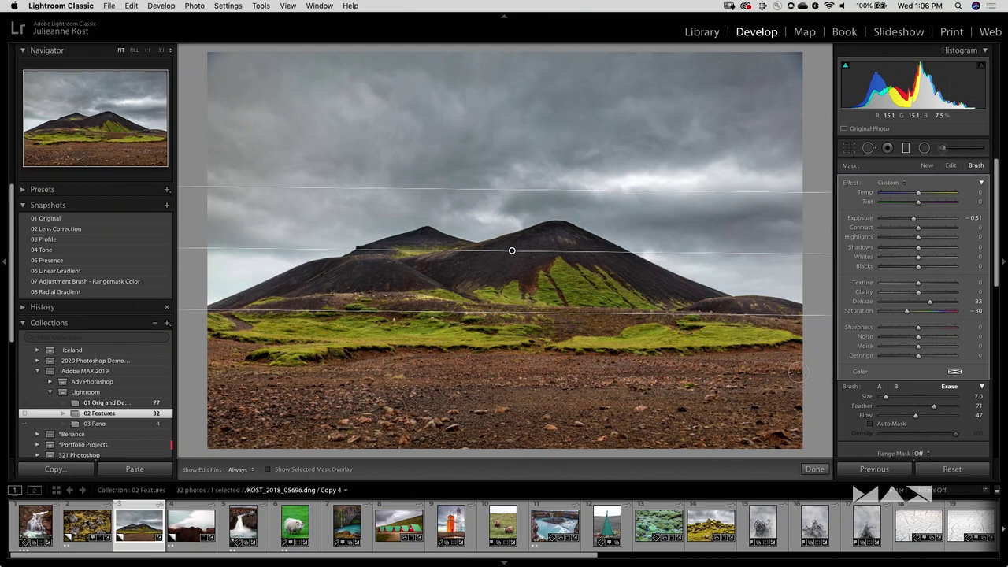
- Draw a new graduated filter upward over the brown foreground, and reset its Dehaze and Saturation to 0
{"action": "left_click", "coordinate": [927, 166]}
{"action": "left_click_drag", "start_coordinate": [495, 440], "coordinate": [500, 382]}
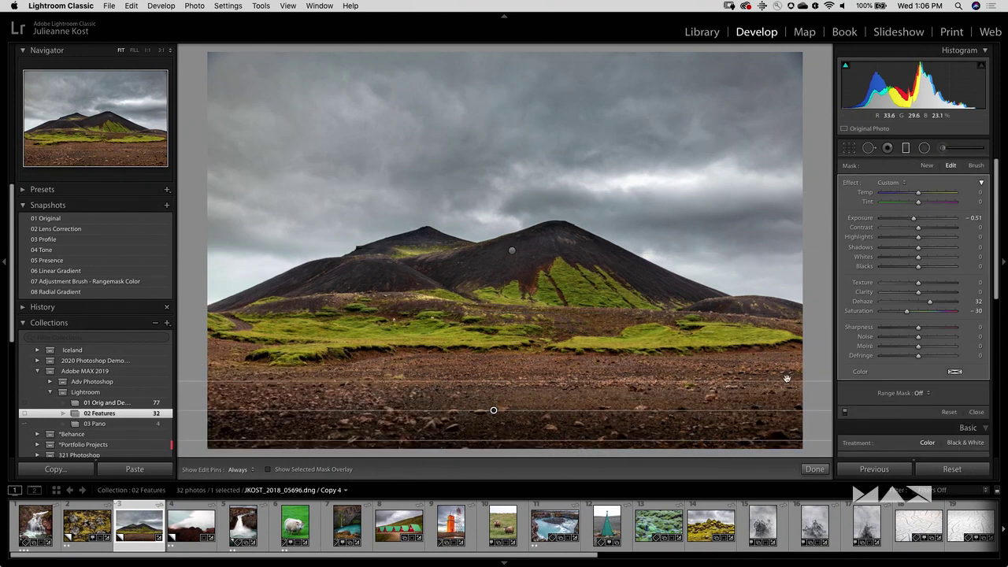
{"action": "double_click", "coordinate": [863, 302]}
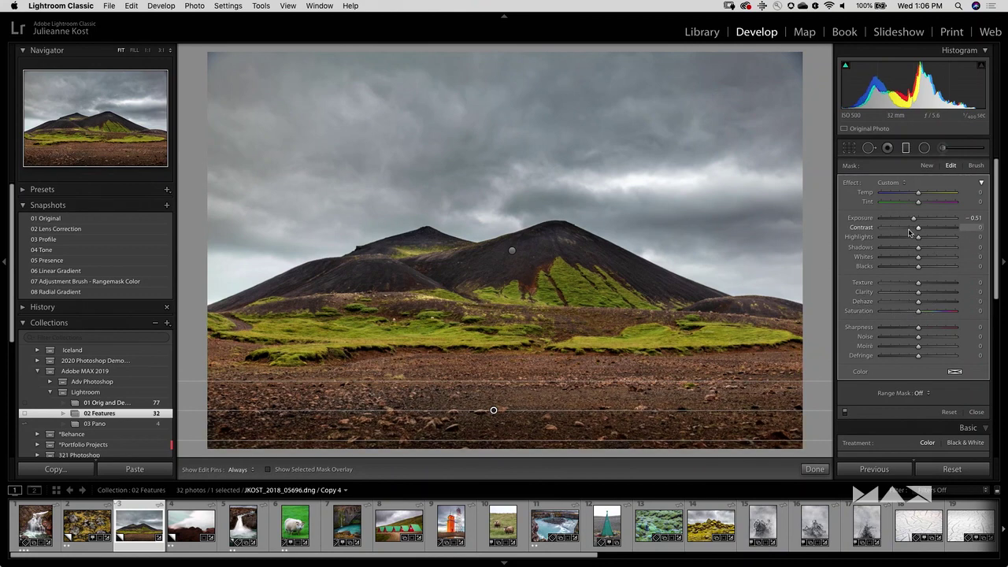
- Set the foreground gradient's Exposure to −0.21 and its Temp to 10
{"action": "left_click", "coordinate": [974, 217]}
{"action": "key", "text": "Up"}
{"action": "key", "text": "Up"}
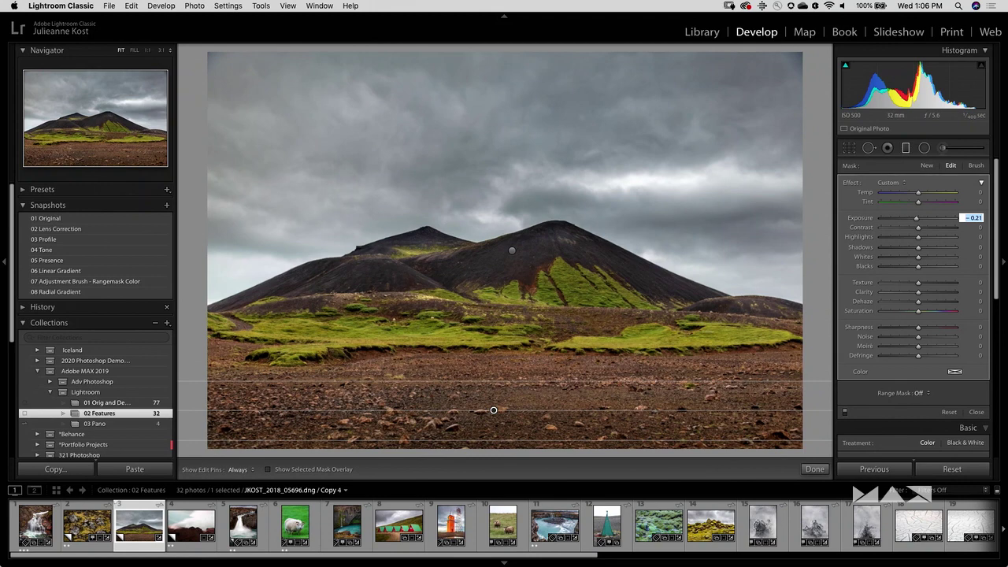
{"action": "left_click", "coordinate": [981, 193]}
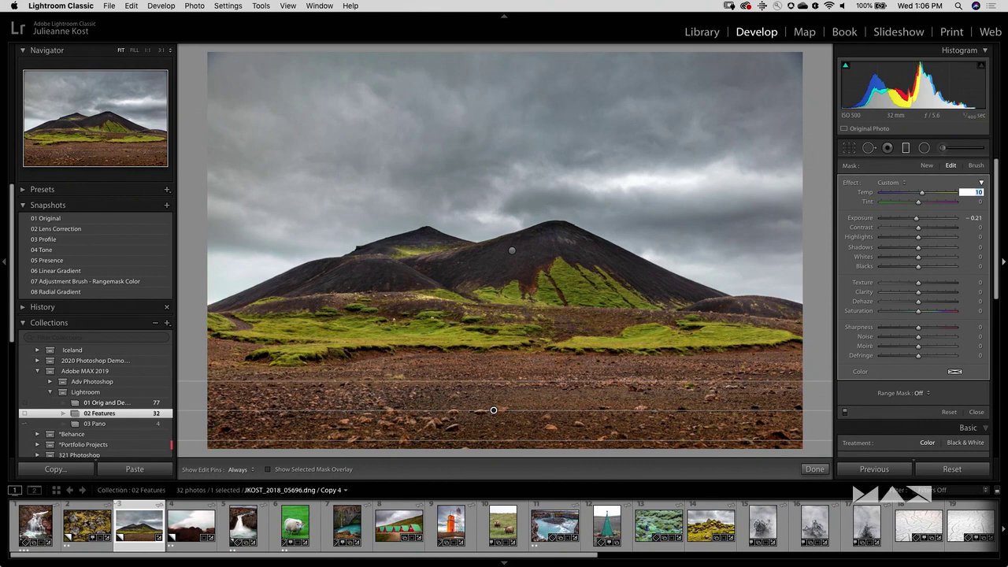
- Apply the Temp value of 10 to the foreground gradient and deselect the gradient
{"action": "type", "text": "10"}
{"action": "key", "text": "Return"}
{"action": "key", "text": "Escape"}
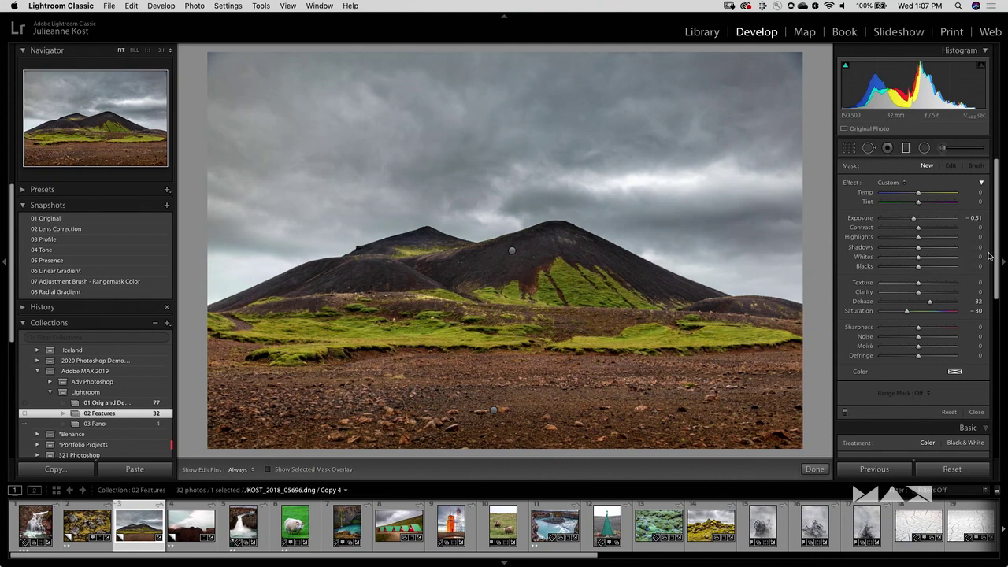
- Try shifting the moss's Yellow and Green saturation with the HSL targeted adjustment, and undo the shifts
{"action": "scroll", "coordinate": [996, 257], "scroll_direction": "down", "scroll_amount": 5}
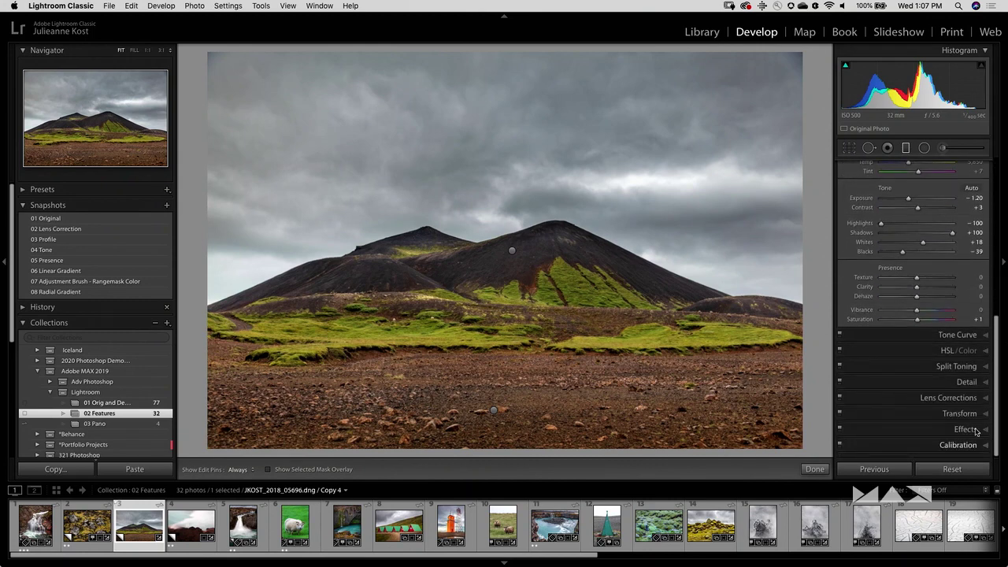
{"action": "left_click", "coordinate": [948, 351]}
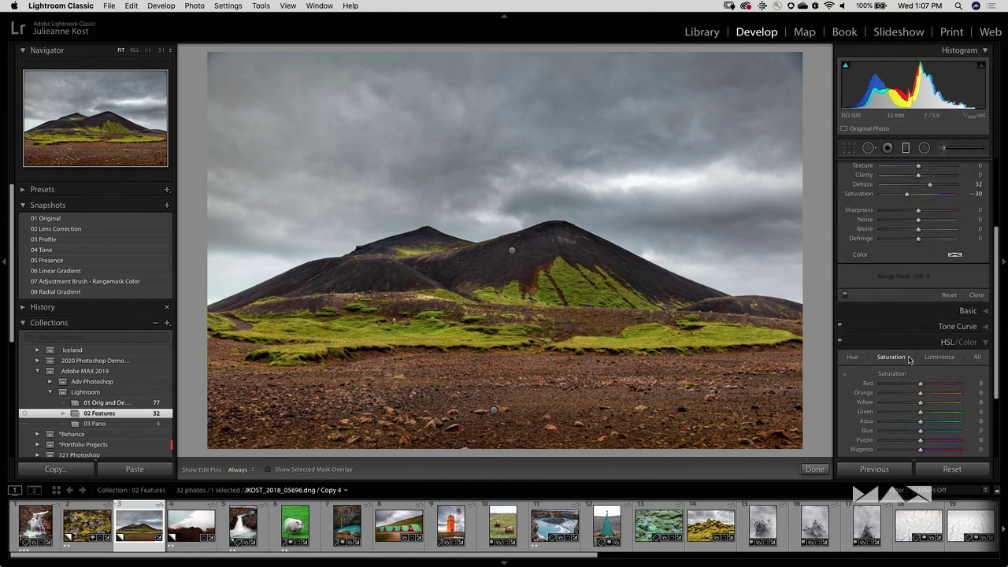
{"action": "key", "text": "k"}
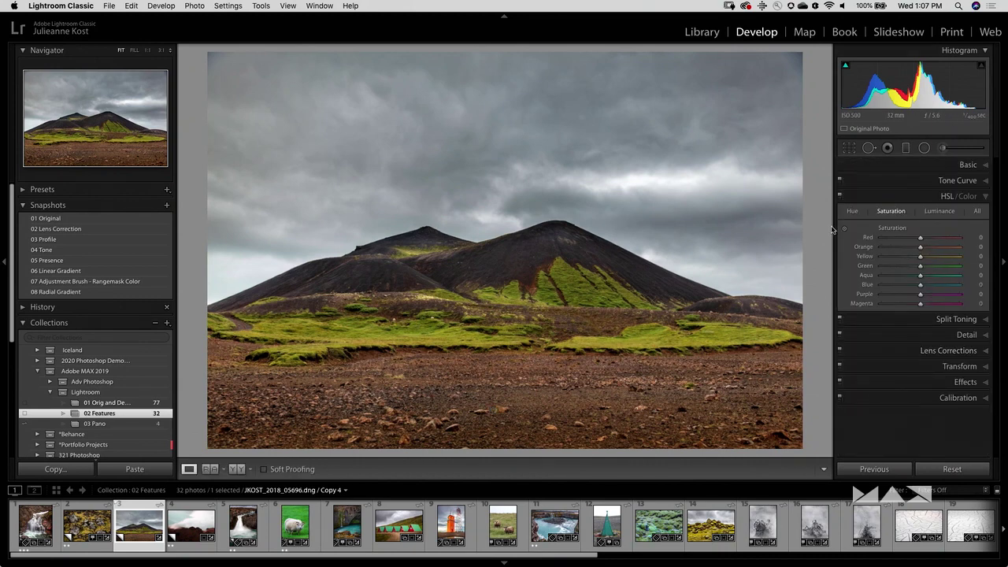
{"action": "left_click", "coordinate": [845, 229]}
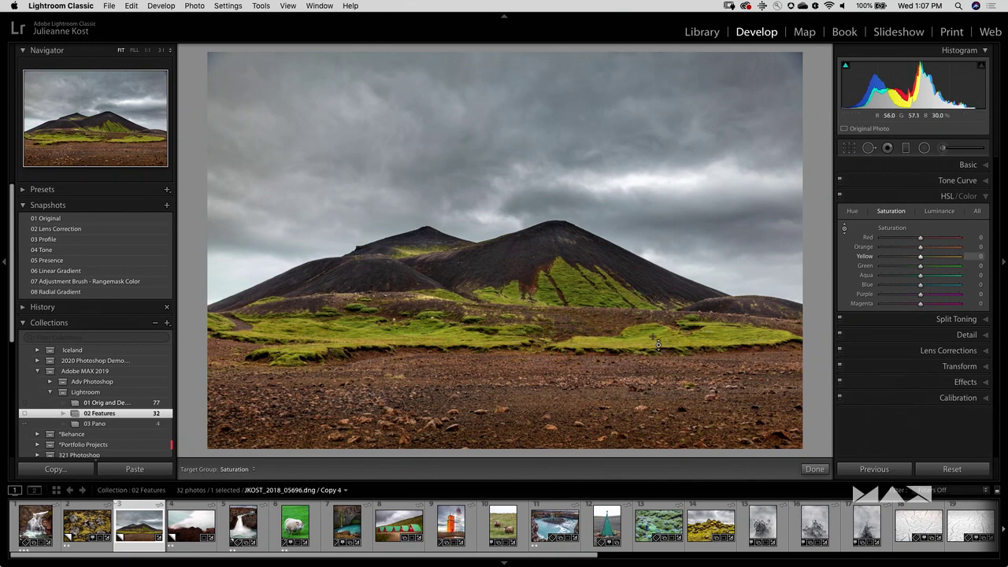
{"action": "left_click_drag", "start_coordinate": [441, 330], "coordinate": [441, 402]}
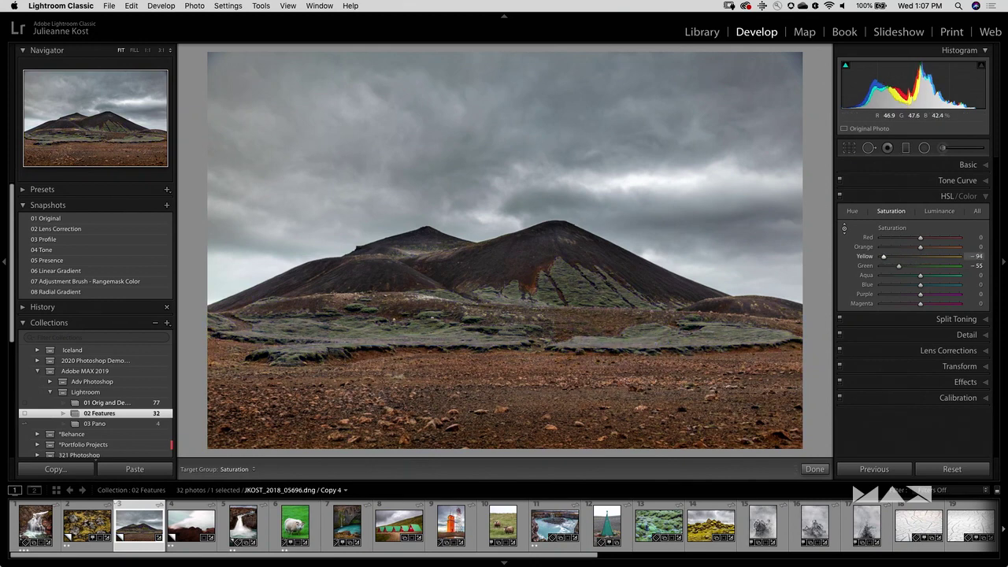
{"action": "left_click_drag", "start_coordinate": [441, 402], "coordinate": [441, 378]}
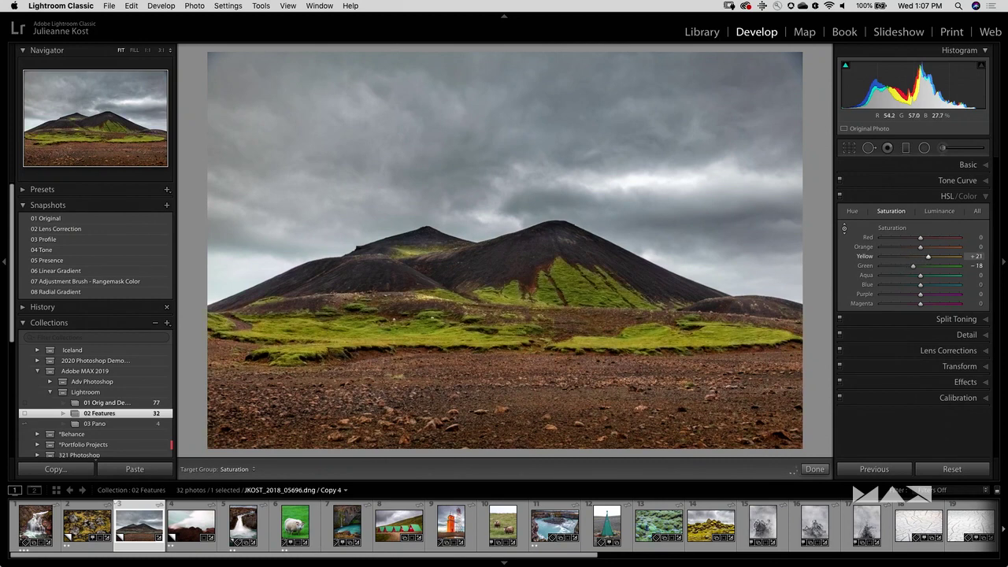
{"action": "key", "text": "super+z"}
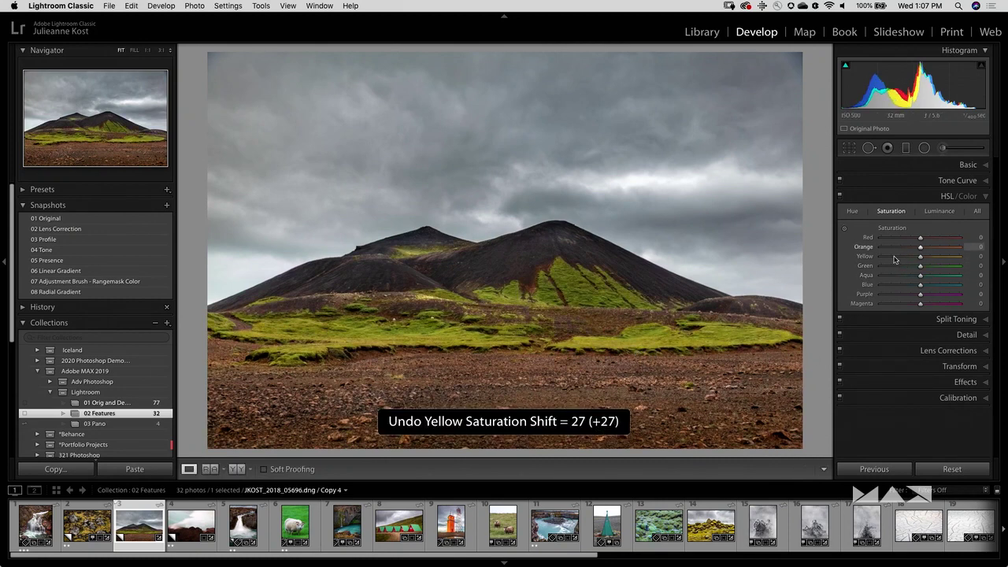
- Reset all Adjustment Brush sliders to 0 and start a mask on the moss near the photo's right edge with the mask overlay shown
{"action": "left_click", "coordinate": [943, 149]}
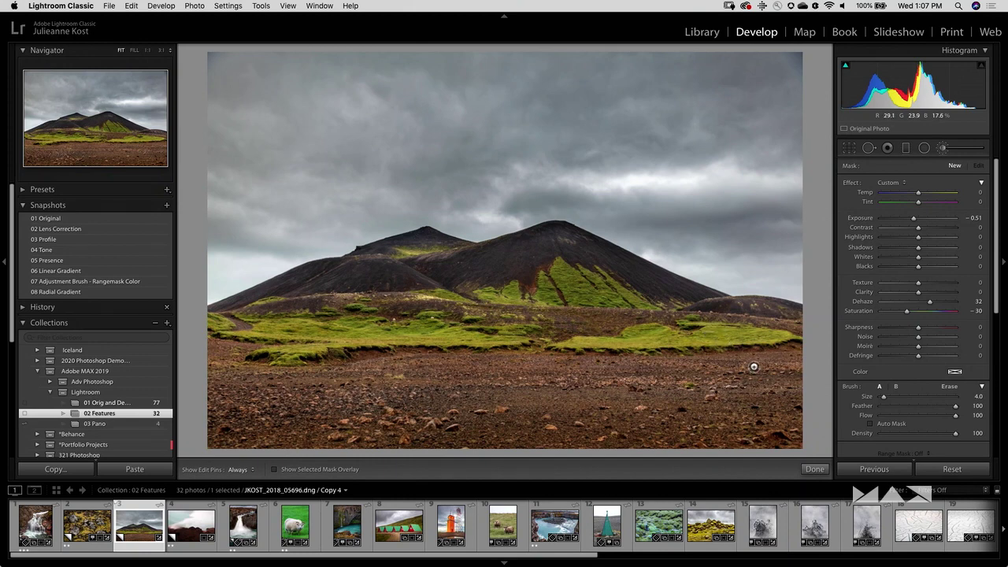
{"action": "double_click", "coordinate": [851, 183]}
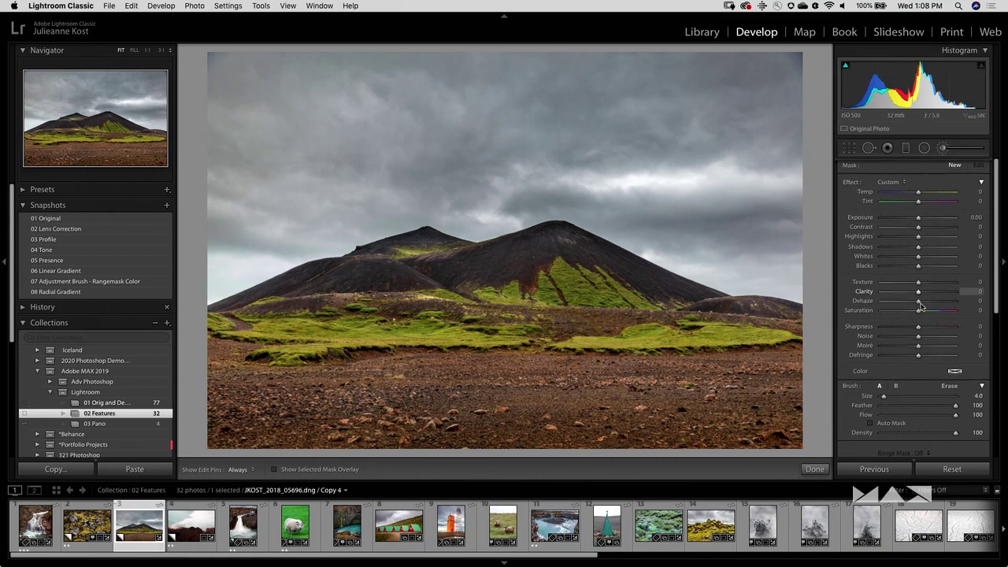
{"action": "key", "text": "h"}
{"action": "left_click", "coordinate": [784, 336]}
{"action": "key", "text": "h"}
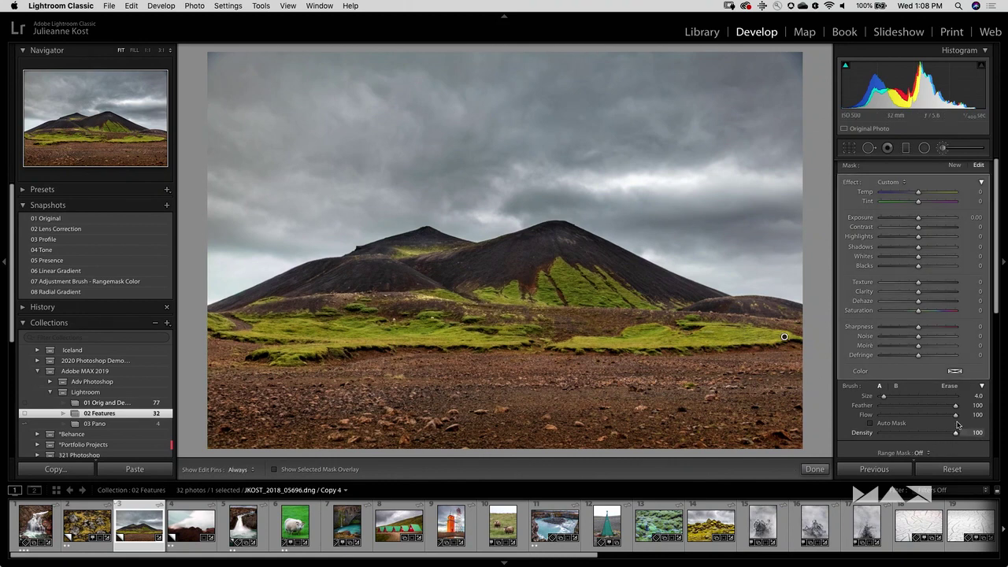
{"action": "key", "text": "o"}
{"action": "mouse_move", "coordinate": [786, 338]}
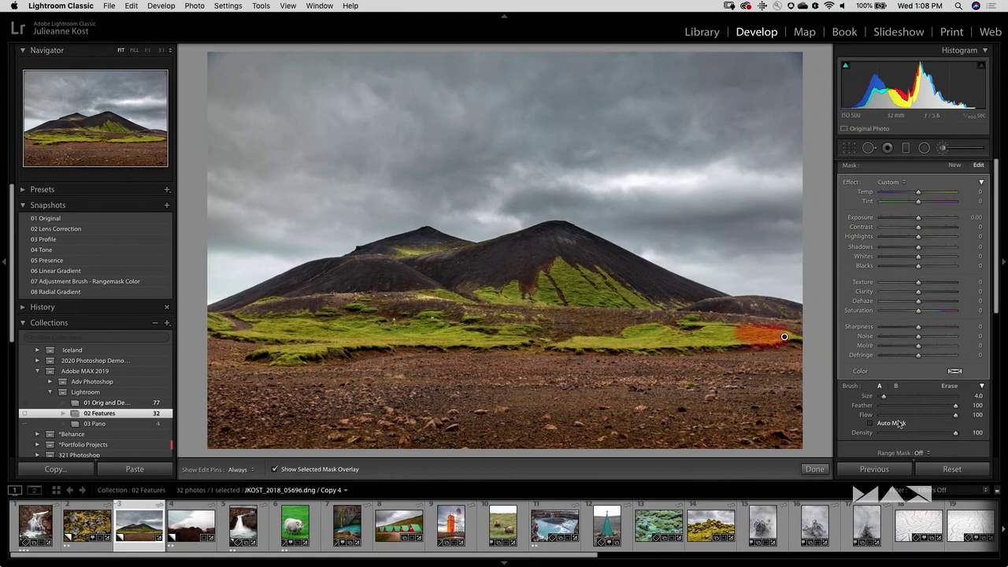
- Paint the brush mask across the whole moss band below the mountains with the edit pins hidden, and set its Saturation to −100
{"action": "key", "text": "h"}
{"action": "mouse_move", "coordinate": [740, 331]}
{"action": "left_mouse_down"}
{"action": "mouse_move", "coordinate": [663, 323]}
{"action": "mouse_move", "coordinate": [629, 330]}
{"action": "mouse_move", "coordinate": [738, 339]}
{"action": "mouse_move", "coordinate": [614, 352]}
{"action": "mouse_move", "coordinate": [508, 338]}
{"action": "mouse_move", "coordinate": [535, 319]}
{"action": "mouse_move", "coordinate": [564, 323]}
{"action": "mouse_move", "coordinate": [438, 321]}
{"action": "mouse_move", "coordinate": [463, 325]}
{"action": "mouse_move", "coordinate": [461, 337]}
{"action": "mouse_move", "coordinate": [272, 361]}
{"action": "mouse_move", "coordinate": [262, 352]}
{"action": "mouse_move", "coordinate": [398, 331]}
{"action": "mouse_move", "coordinate": [325, 313]}
{"action": "mouse_move", "coordinate": [378, 308]}
{"action": "mouse_move", "coordinate": [212, 327]}
{"action": "mouse_move", "coordinate": [264, 335]}
{"action": "left_mouse_up"}
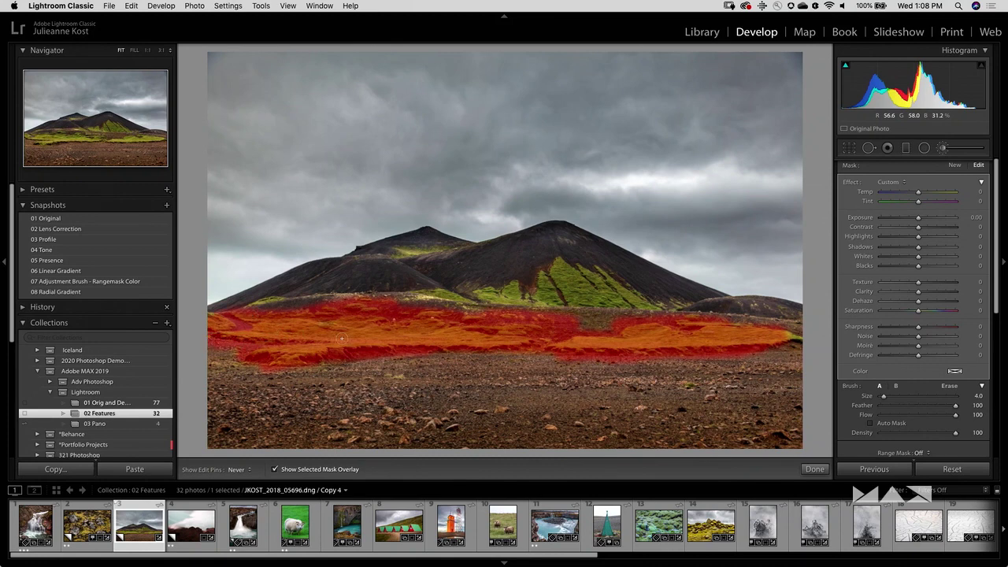
{"action": "mouse_move", "coordinate": [467, 330]}
{"action": "left_mouse_down"}
{"action": "mouse_move", "coordinate": [627, 349]}
{"action": "mouse_move", "coordinate": [708, 343]}
{"action": "mouse_move", "coordinate": [745, 322]}
{"action": "mouse_move", "coordinate": [755, 341]}
{"action": "mouse_move", "coordinate": [795, 337]}
{"action": "left_mouse_up"}
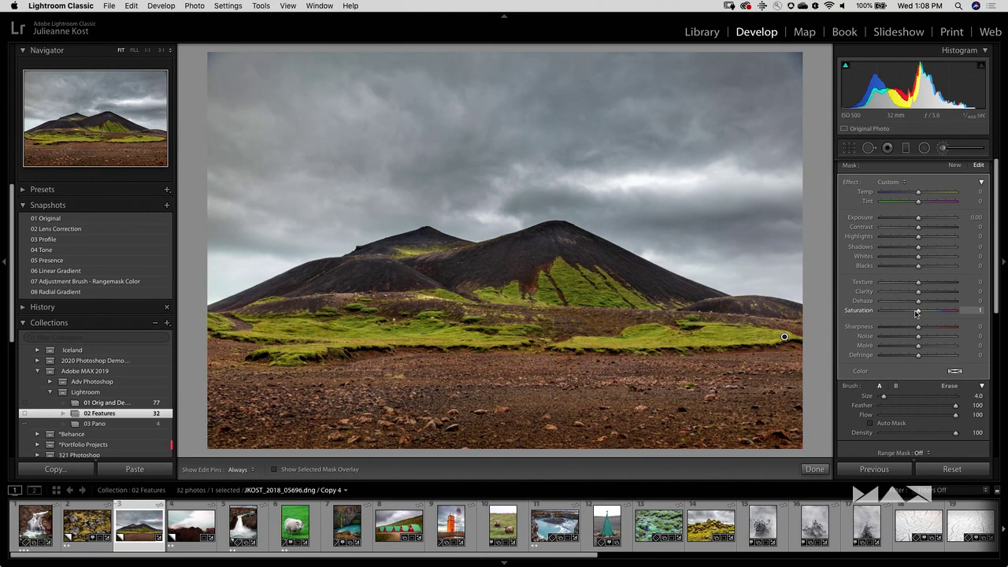
{"action": "left_click_drag", "start_coordinate": [912, 314], "coordinate": [871, 308]}
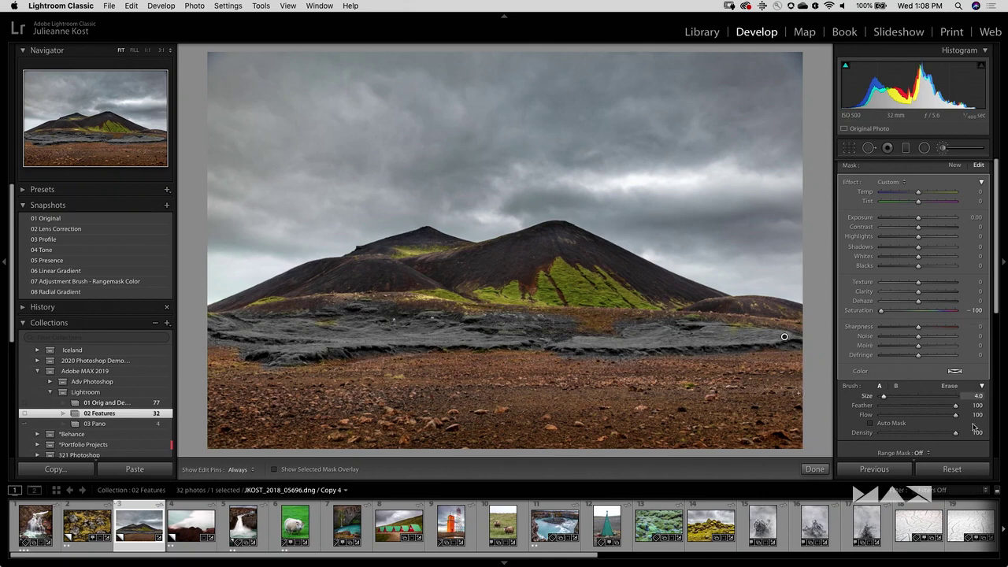
- Try a Luminance range mask on the moss brush adjustment by narrowing its Range, and reset the Range to 0/100
{"action": "left_click_drag", "start_coordinate": [994, 309], "coordinate": [986, 354]}
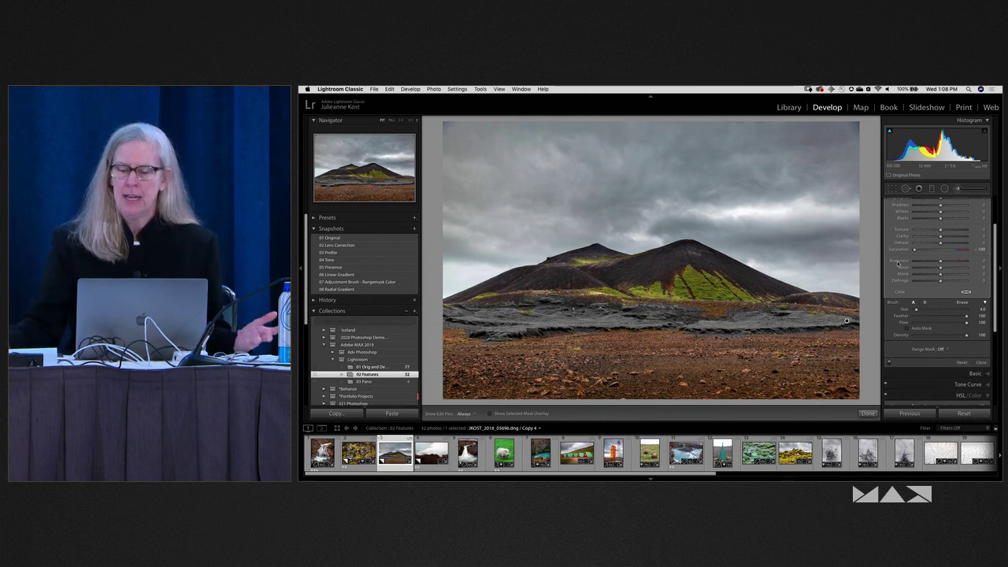
{"action": "left_click", "coordinate": [936, 349]}
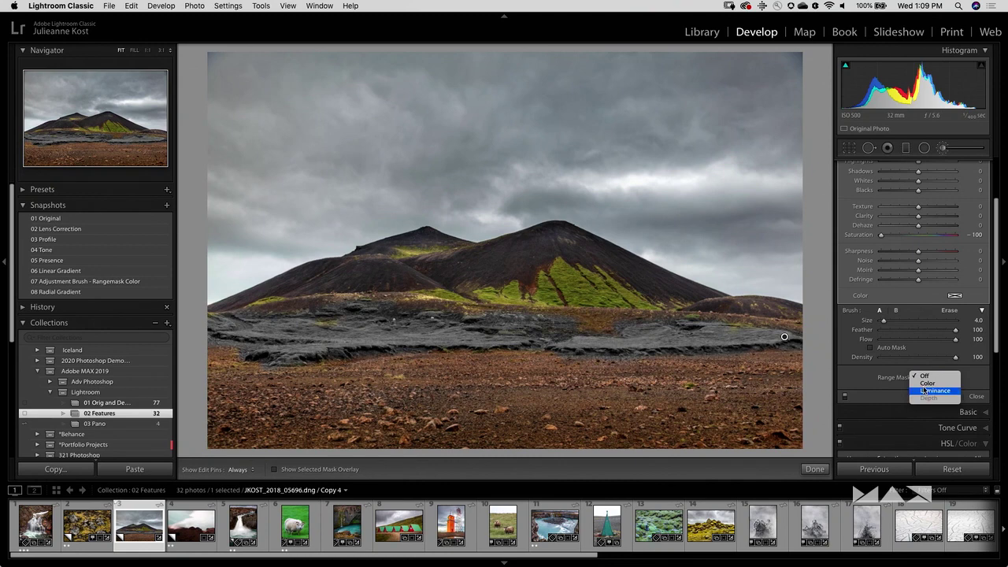
{"action": "left_click", "coordinate": [927, 392]}
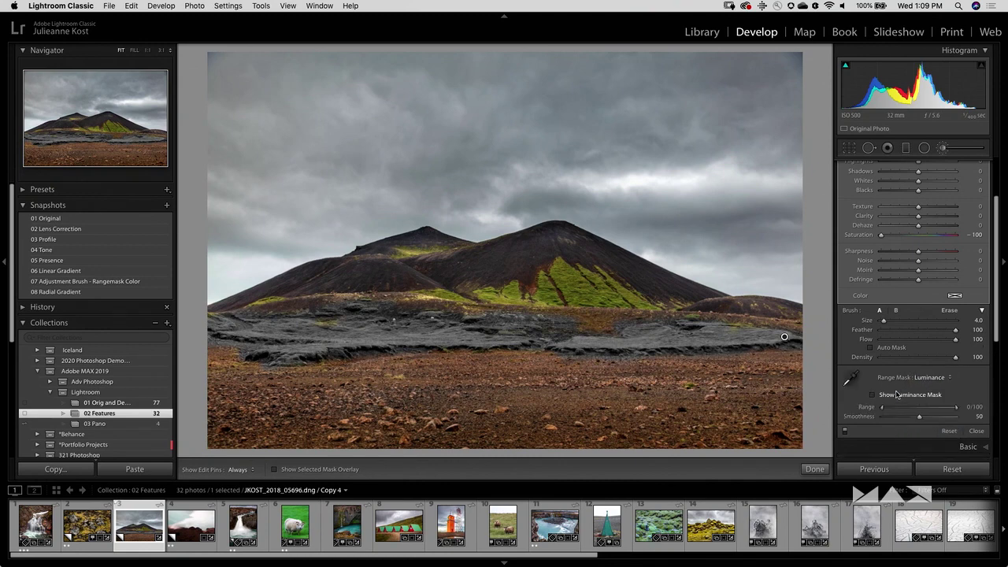
{"action": "mouse_move", "coordinate": [882, 406]}
{"action": "left_mouse_down"}
{"action": "mouse_move", "coordinate": [937, 406]}
{"action": "mouse_move", "coordinate": [881, 407]}
{"action": "left_mouse_up"}
{"action": "mouse_move", "coordinate": [957, 406]}
{"action": "left_mouse_down"}
{"action": "mouse_move", "coordinate": [886, 409]}
{"action": "mouse_move", "coordinate": [905, 408]}
{"action": "left_mouse_up"}
{"action": "double_click", "coordinate": [873, 408]}
- Switch the moss adjustment's Range Mask to Color and sample a small area of moss near the edit pin as the color range
{"action": "left_click", "coordinate": [930, 379]}
{"action": "left_click", "coordinate": [934, 369]}
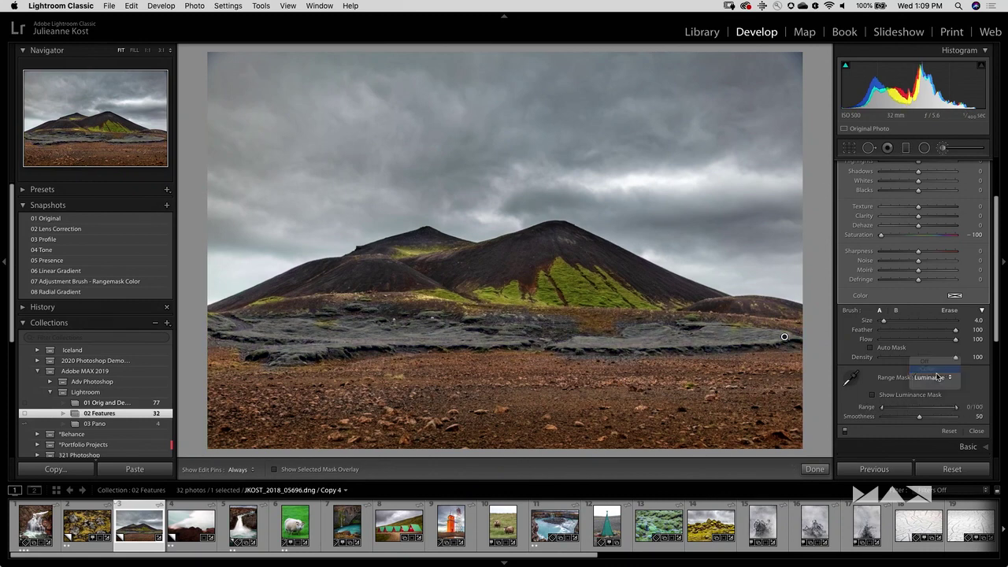
{"action": "left_click", "coordinate": [851, 380]}
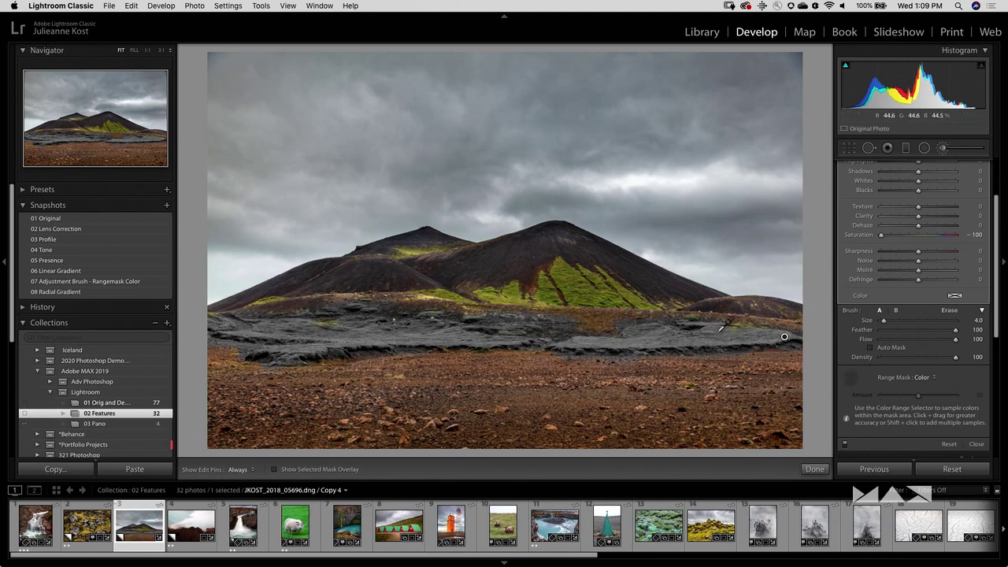
{"action": "left_click_drag", "start_coordinate": [716, 331], "coordinate": [735, 339]}
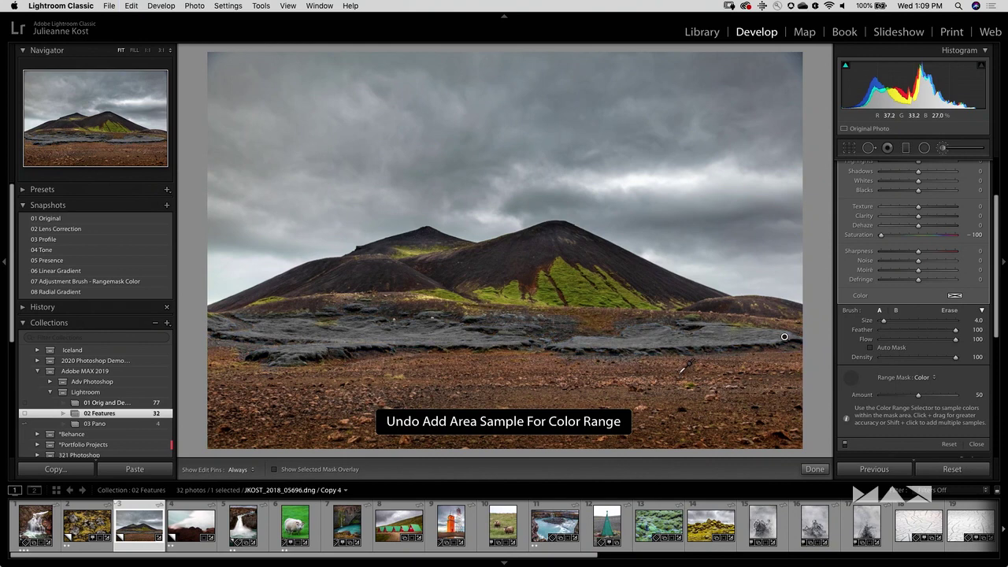
{"action": "left_click_drag", "start_coordinate": [723, 341], "coordinate": [734, 340]}
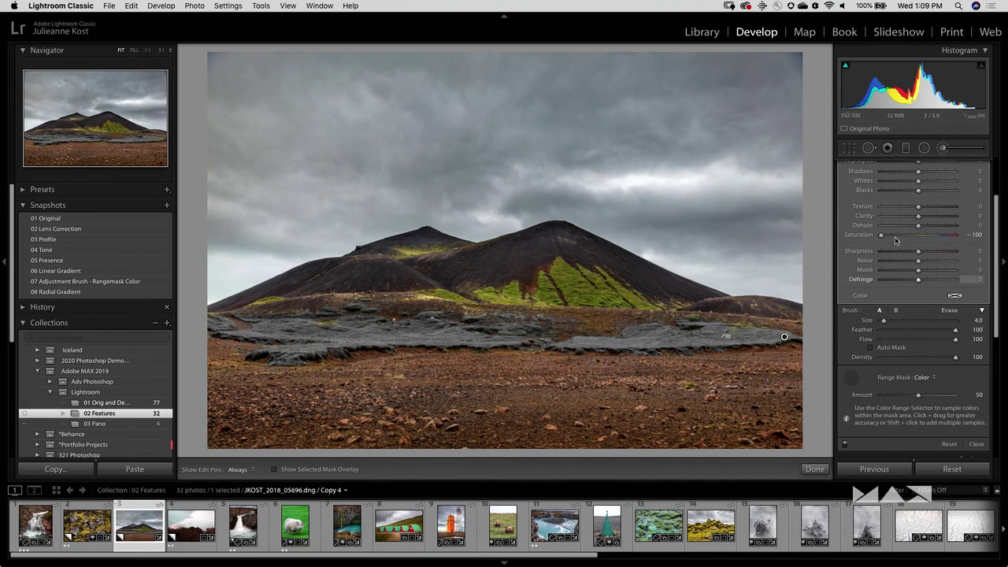
- Set the moss adjustment's Saturation to −36 and nudge its Temp slightly warmer
{"action": "left_click_drag", "start_coordinate": [881, 236], "coordinate": [894, 236]}
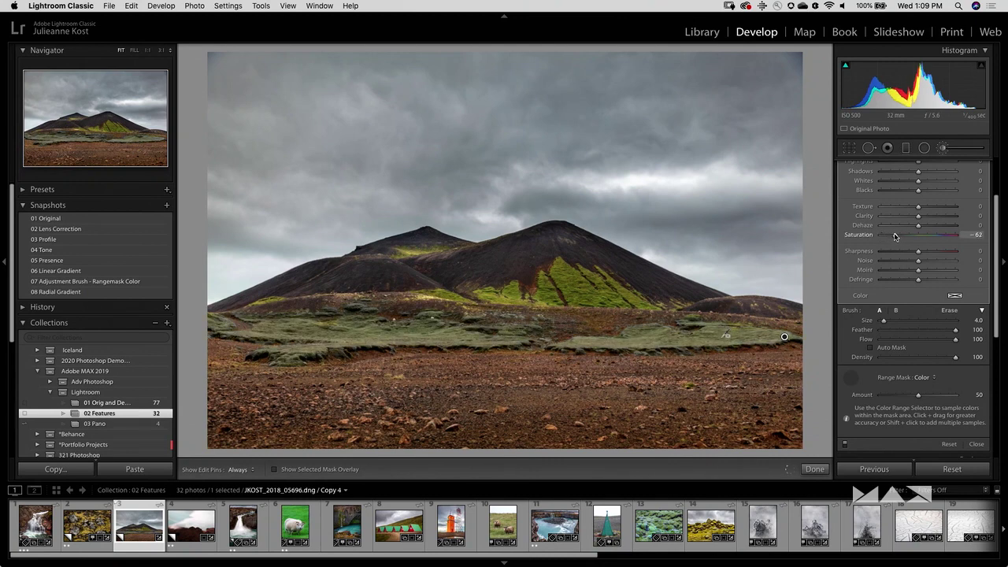
{"action": "left_click_drag", "start_coordinate": [896, 235], "coordinate": [905, 235]}
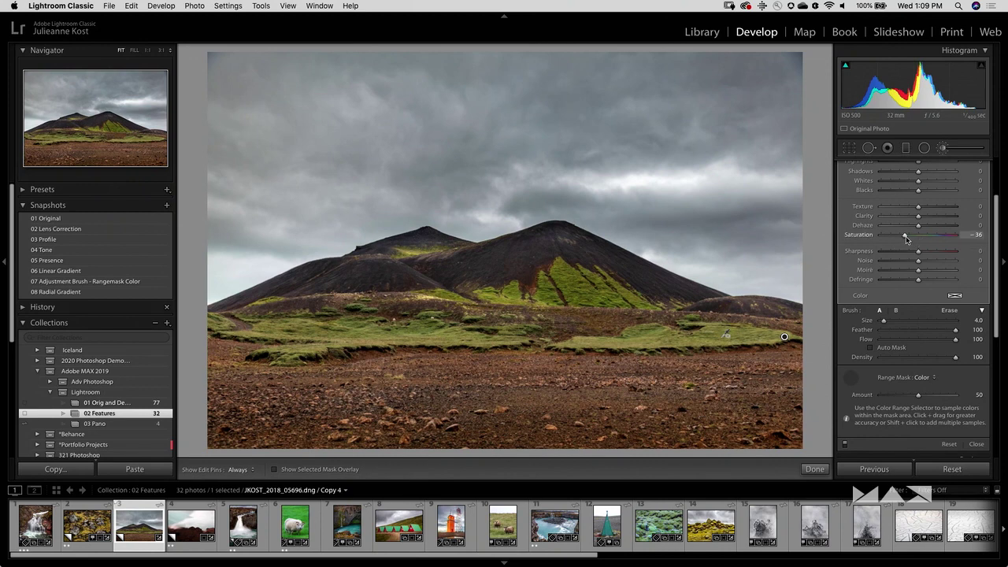
{"action": "scroll", "coordinate": [913, 224], "scroll_direction": "up", "scroll_amount": 4}
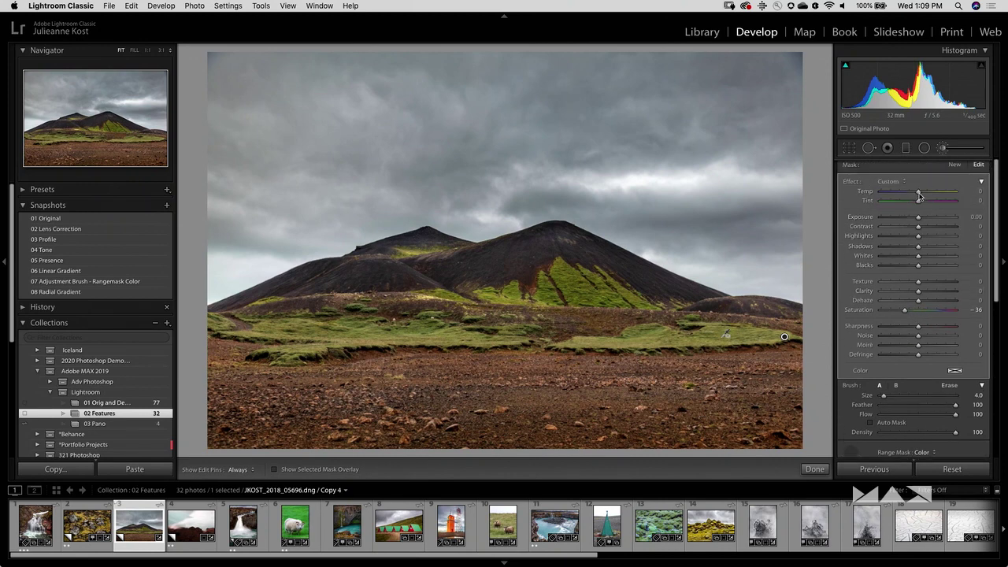
{"action": "left_click_drag", "start_coordinate": [917, 191], "coordinate": [920, 195]}
- Set the color range mask's Amount to 2 and the moss adjustment's Saturation to −100 to test the mask's extent
{"action": "scroll", "coordinate": [923, 236], "scroll_direction": "down", "scroll_amount": 6}
{"action": "left_click_drag", "start_coordinate": [923, 220], "coordinate": [883, 228]}
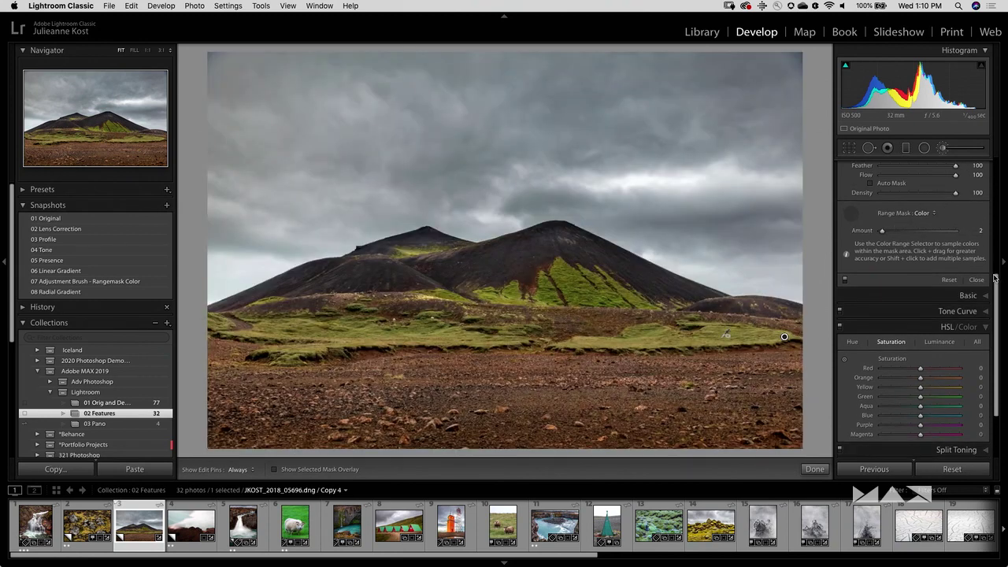
{"action": "scroll", "coordinate": [972, 228], "scroll_direction": "up", "scroll_amount": 5}
{"action": "scroll", "coordinate": [997, 243], "scroll_direction": "up", "scroll_amount": 3}
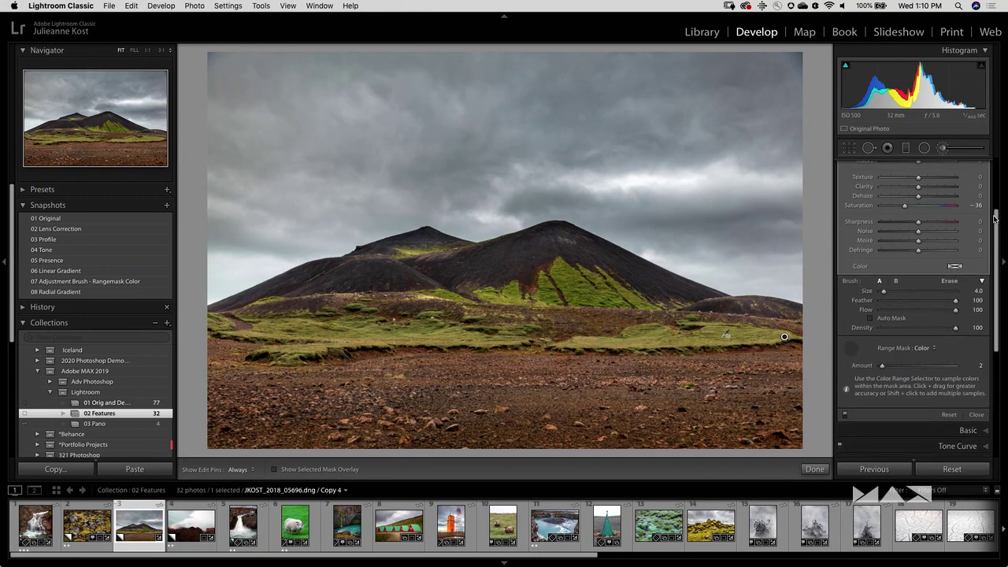
{"action": "left_click_drag", "start_coordinate": [919, 215], "coordinate": [864, 233]}
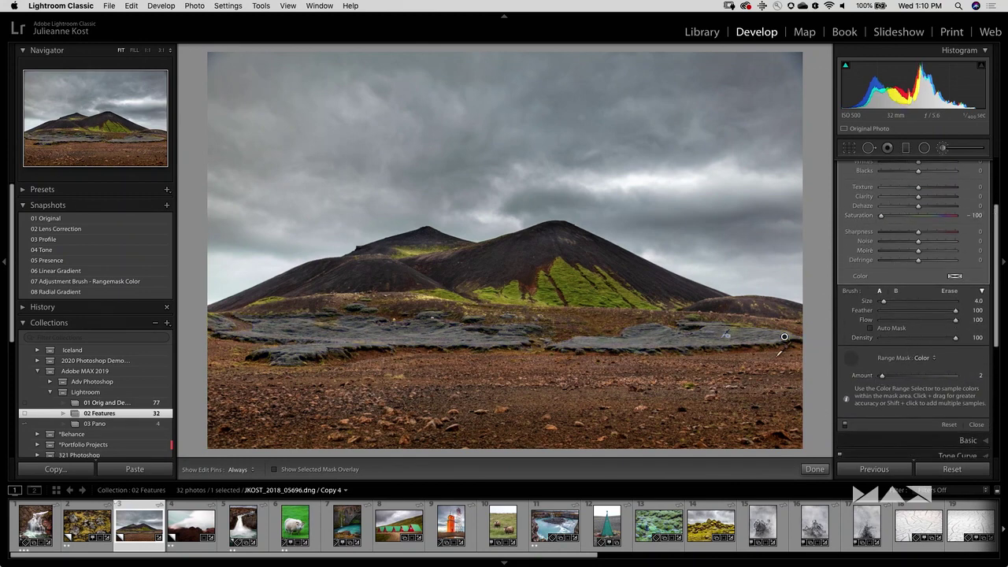
- Set the color range mask's Amount to 100, the brush Density to 20 and the moss adjustment's Saturation to −29
{"action": "left_click_drag", "start_coordinate": [883, 376], "coordinate": [975, 378]}
{"action": "left_click_drag", "start_coordinate": [955, 338], "coordinate": [895, 339]}
{"action": "left_click_drag", "start_coordinate": [882, 216], "coordinate": [902, 218]}
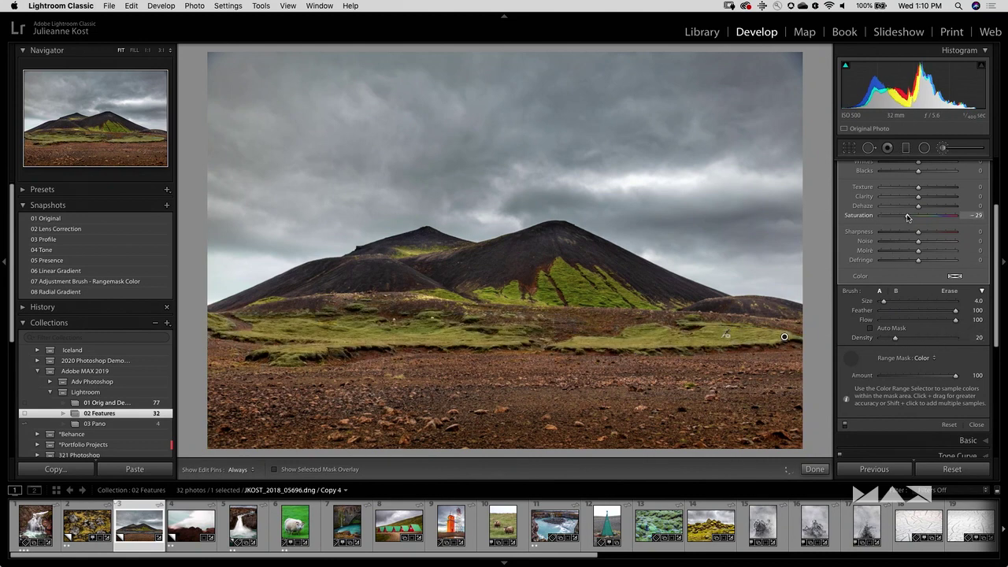
- Draw a wide, flat radial filter ellipse over the brown gravel foreground and move it to the horizontal centre of the photo
{"action": "left_click", "coordinate": [925, 148]}
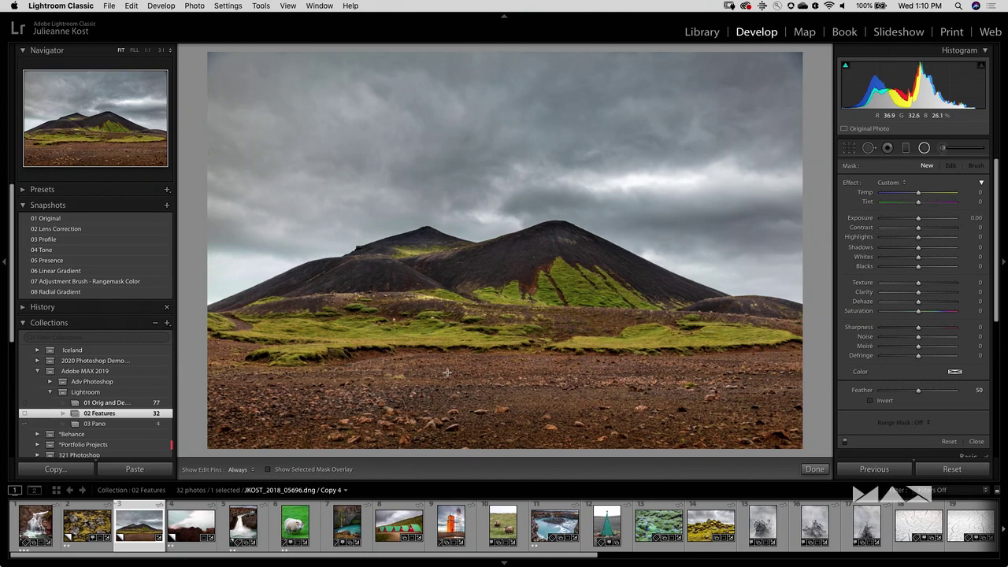
{"action": "left_click_drag", "start_coordinate": [420, 377], "coordinate": [611, 393]}
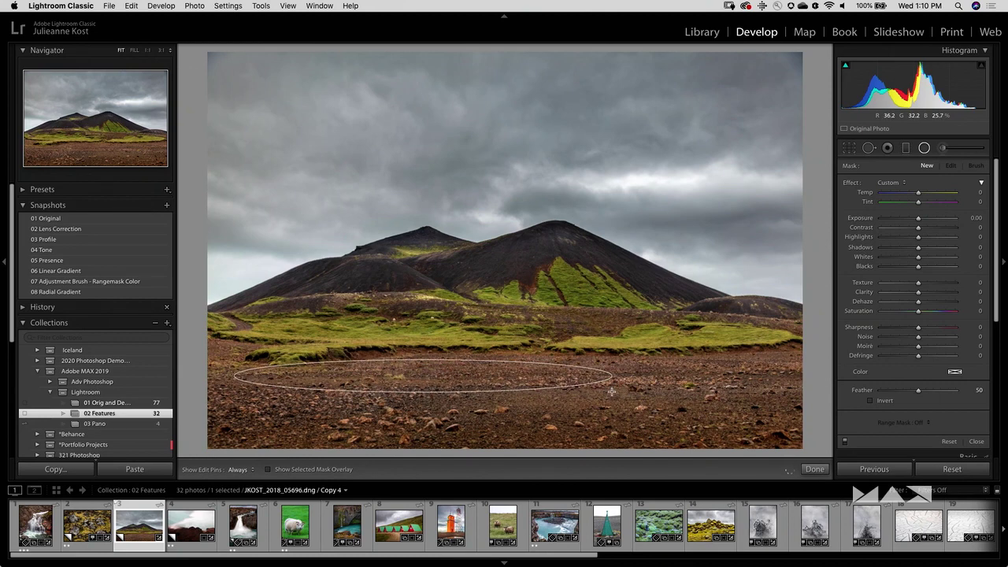
{"action": "left_click_drag", "start_coordinate": [423, 377], "coordinate": [512, 377]}
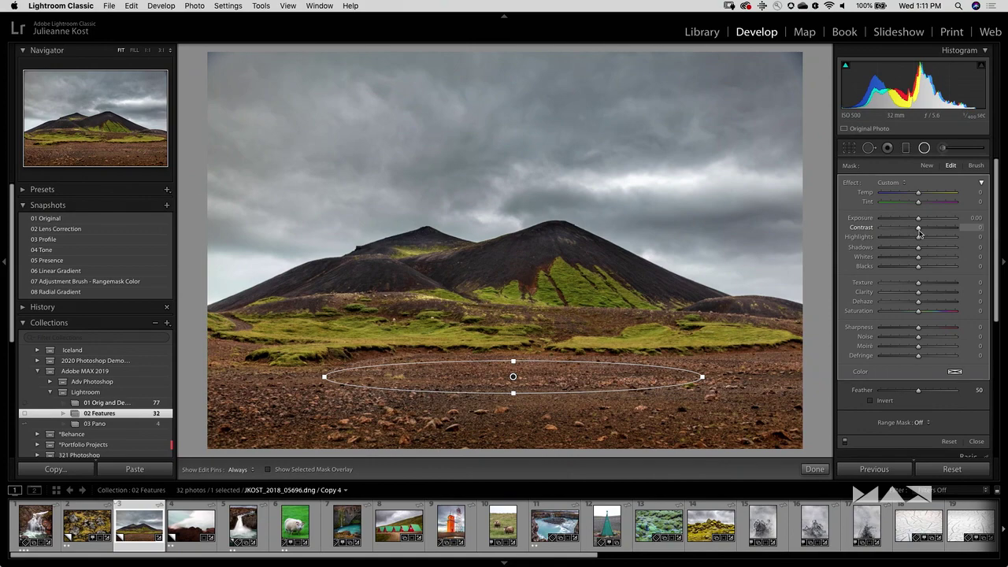
- Invert the radial filter so it affects the inside of the ellipse, and set its Exposure to 0.98
{"action": "left_click_drag", "start_coordinate": [918, 218], "coordinate": [909, 225]}
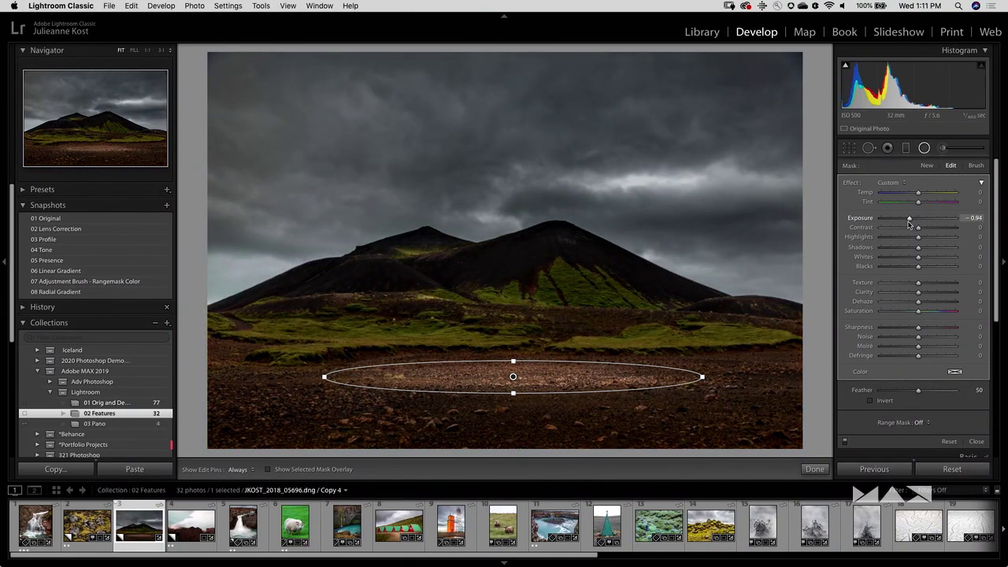
{"action": "left_click_drag", "start_coordinate": [908, 225], "coordinate": [919, 226]}
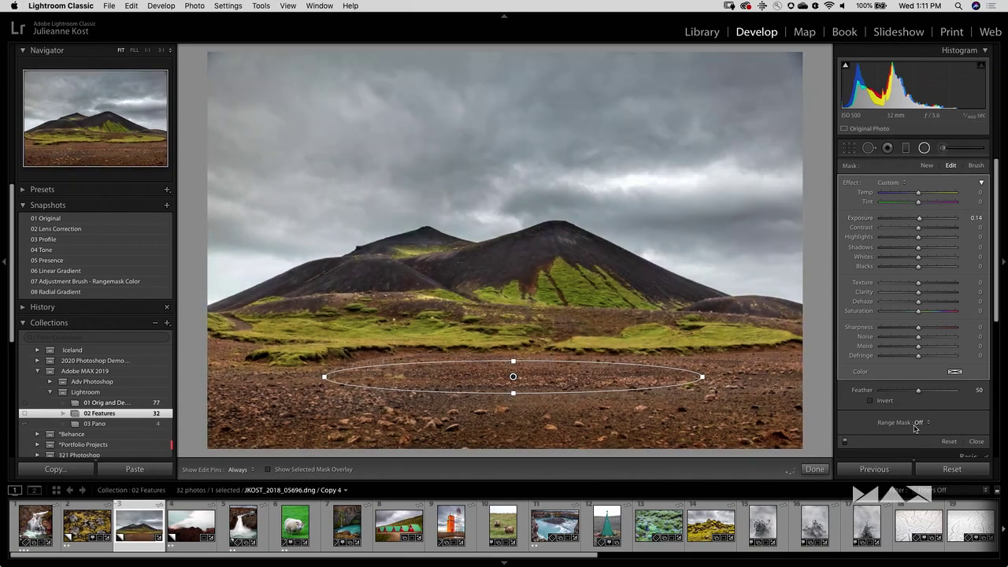
{"action": "left_click", "coordinate": [871, 401]}
{"action": "left_click_drag", "start_coordinate": [919, 220], "coordinate": [928, 221]}
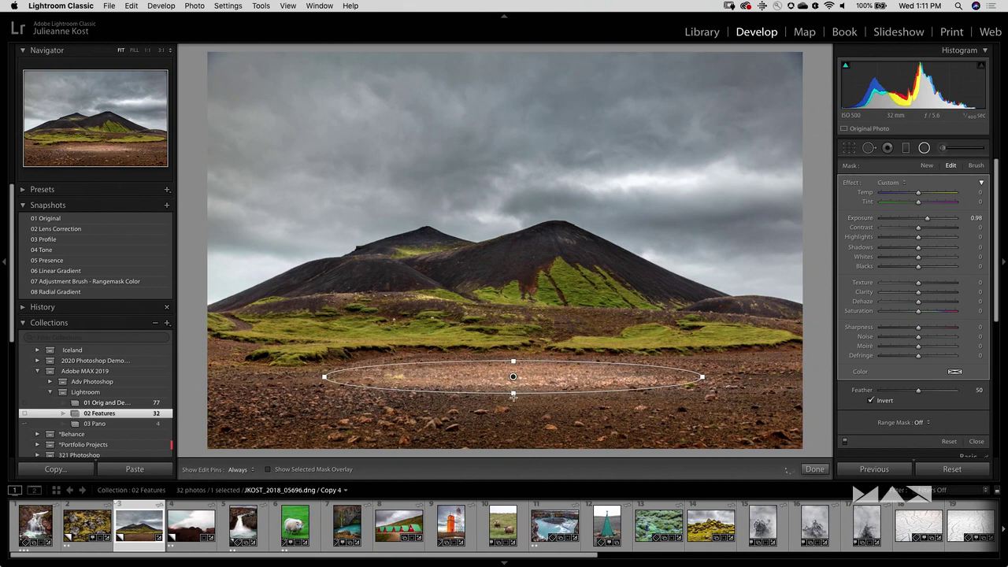
- Make the radial filter ellipse over the gravel slightly taller, set its Feather to 71 and finish the radial filter
{"action": "left_click_drag", "start_coordinate": [514, 394], "coordinate": [514, 401]}
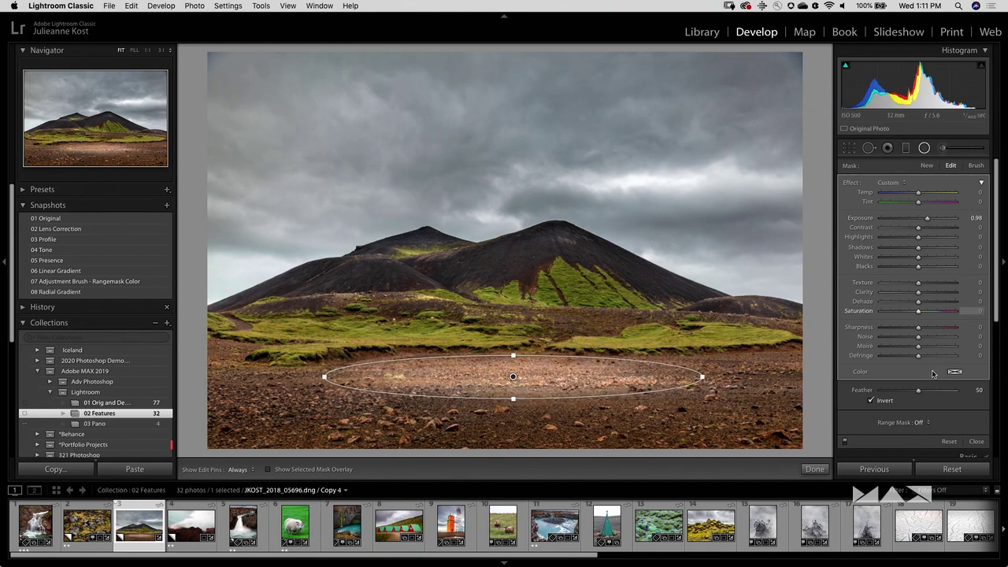
{"action": "mouse_move", "coordinate": [918, 393]}
{"action": "left_mouse_down"}
{"action": "mouse_move", "coordinate": [862, 390]}
{"action": "mouse_move", "coordinate": [933, 394]}
{"action": "left_mouse_up"}
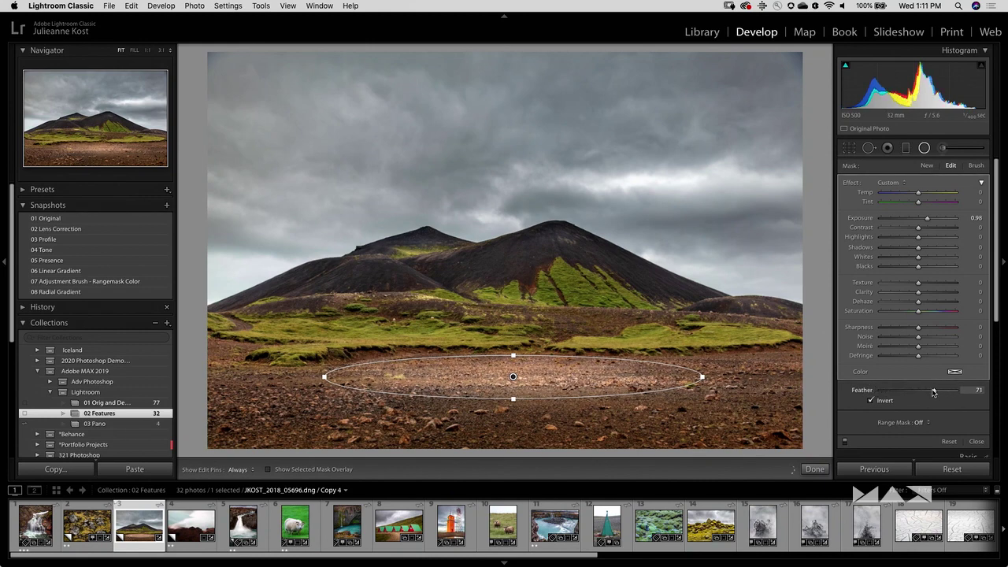
{"action": "key", "text": "shift+m"}
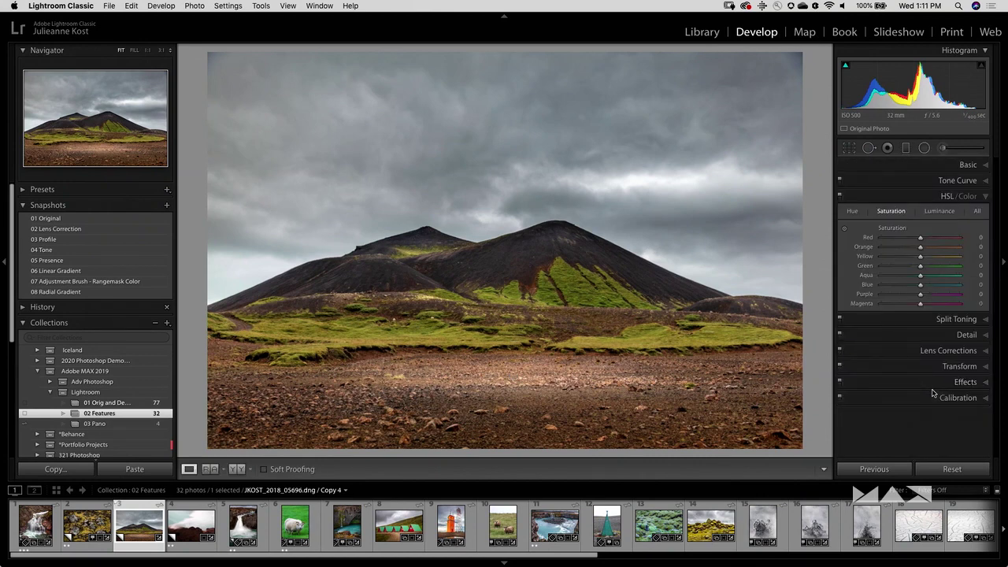
- Compare the edited mountain photo with its Before version, first in the single view and then side by side
{"action": "key", "text": "backslash"}
{"action": "key", "text": "backslash"}
{"action": "key", "text": "backslash"}
{"action": "key", "text": "backslash"}
{"action": "key", "text": "backslash"}
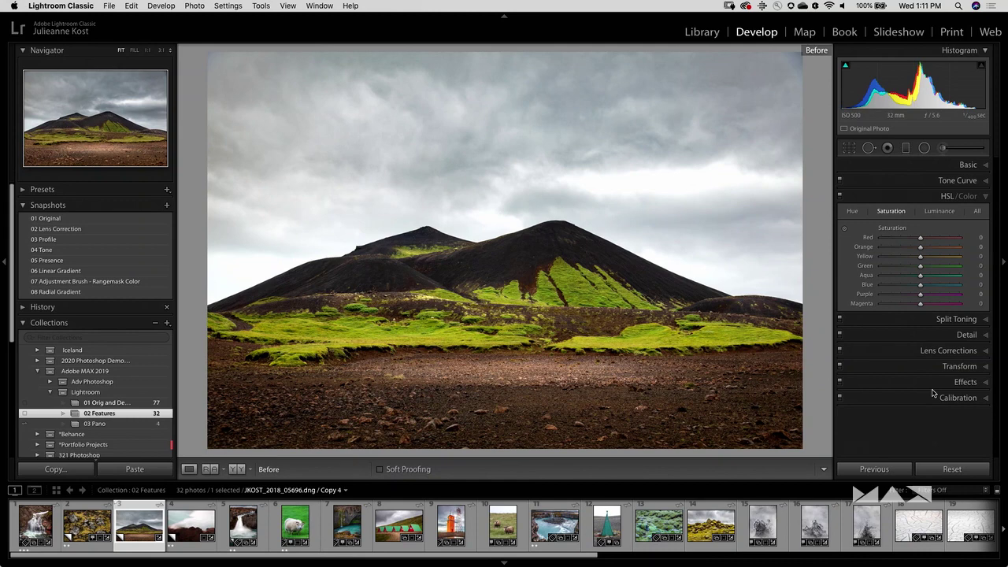
{"action": "key", "text": "backslash"}
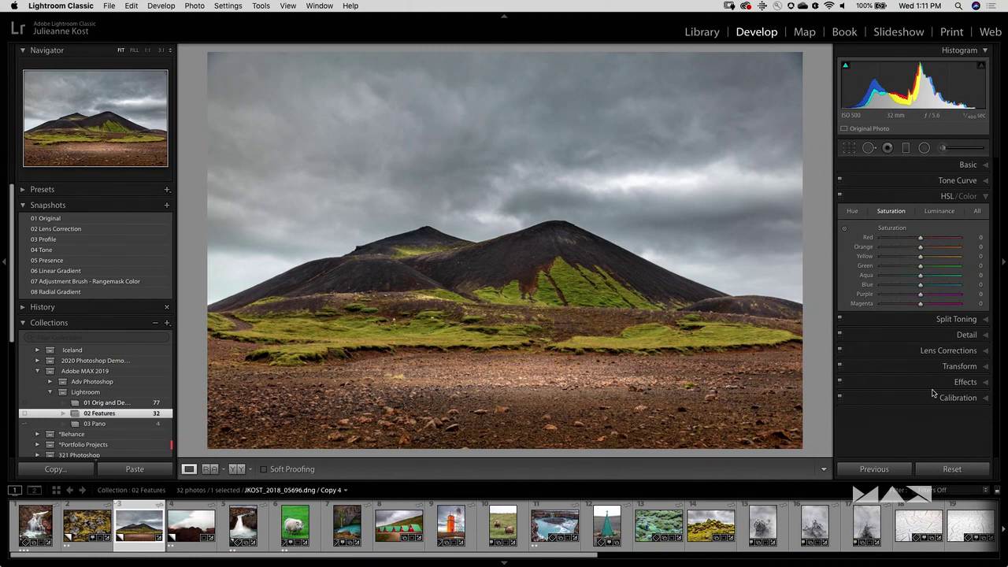
{"action": "key", "text": "y"}
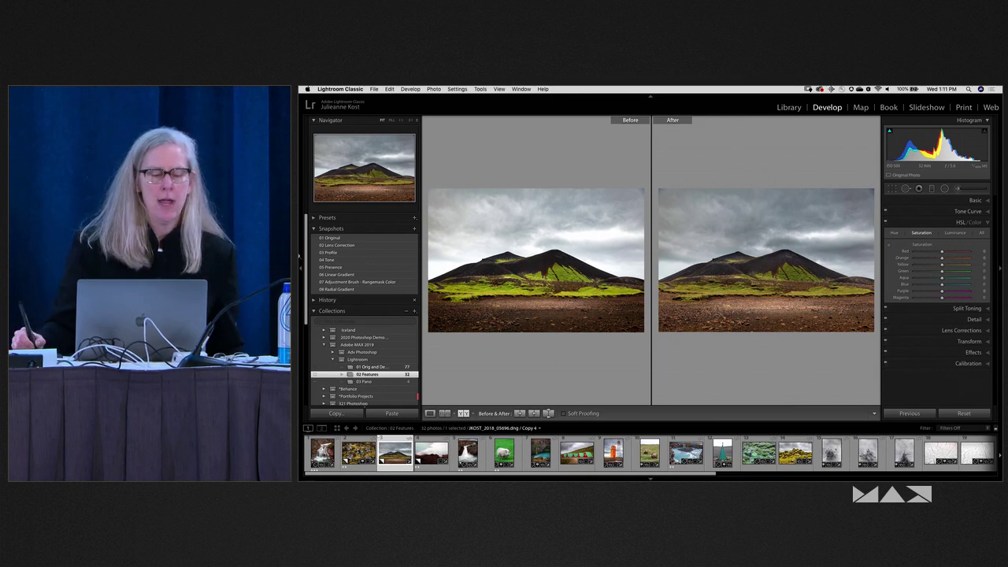
- Expand the edit history and assign one of its earliest states to the Before side of the comparison
{"action": "left_click", "coordinate": [315, 300]}
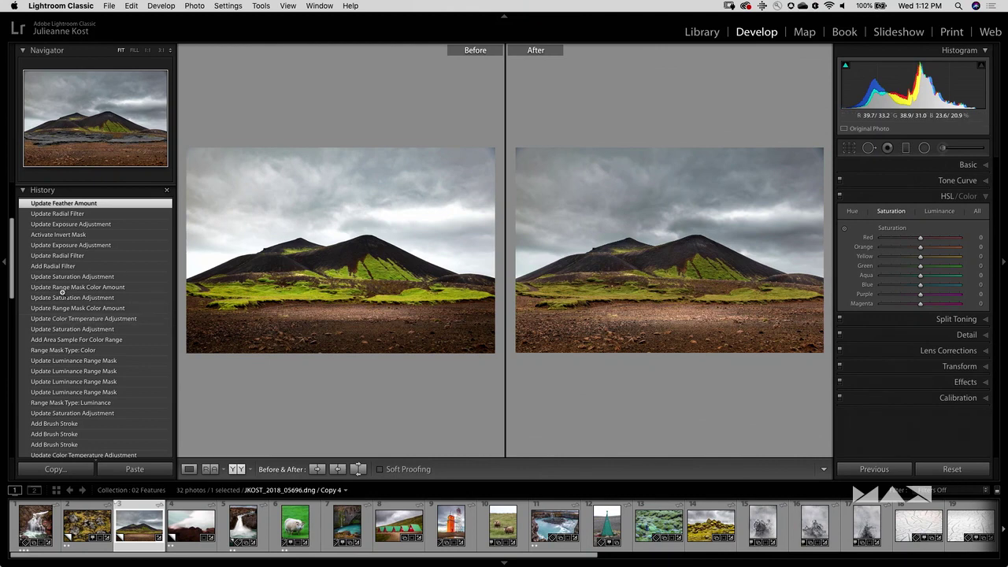
{"action": "left_click_drag", "start_coordinate": [12, 288], "coordinate": [37, 371]}
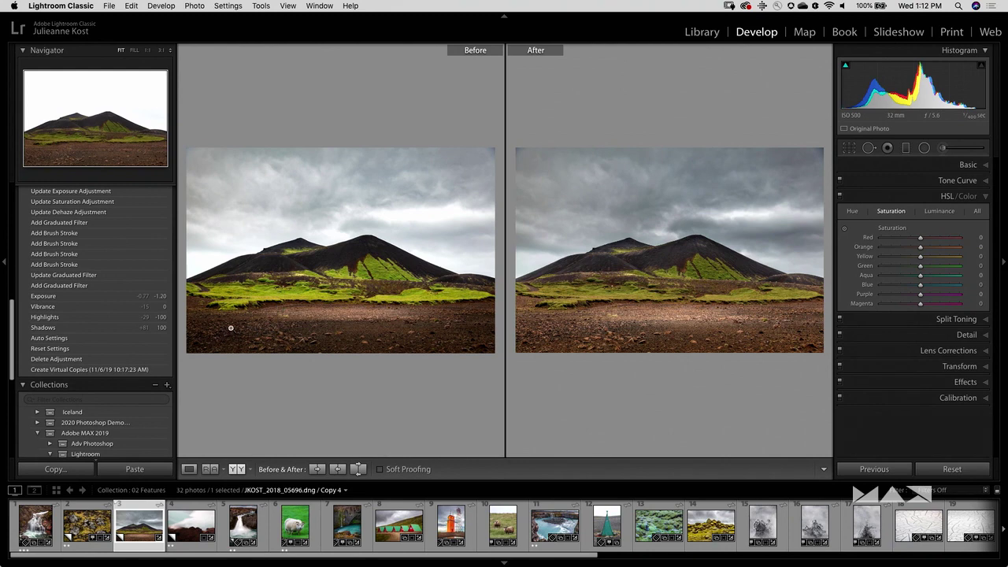
{"action": "left_click_drag", "start_coordinate": [239, 322], "coordinate": [244, 323]}
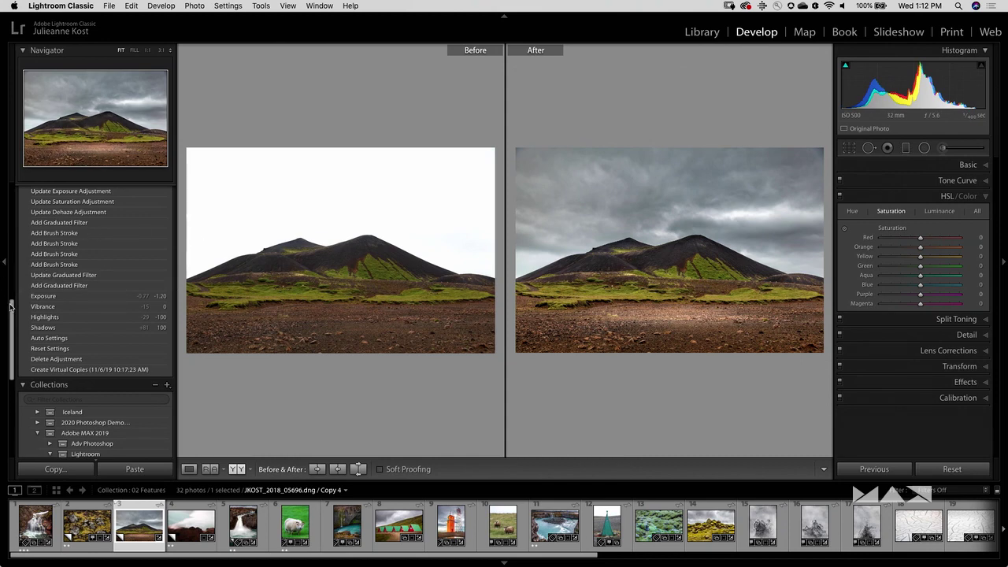
{"action": "scroll", "coordinate": [12, 303], "scroll_direction": "up", "scroll_amount": 10}
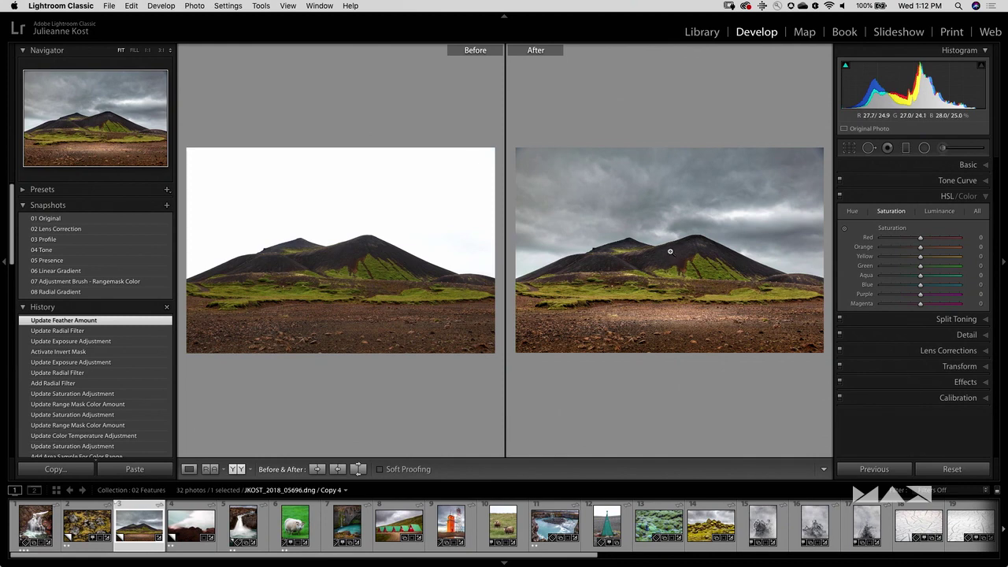
- Convert the mountain photo to black and white and compare it with the Before version in the single view
{"action": "key", "text": "v"}
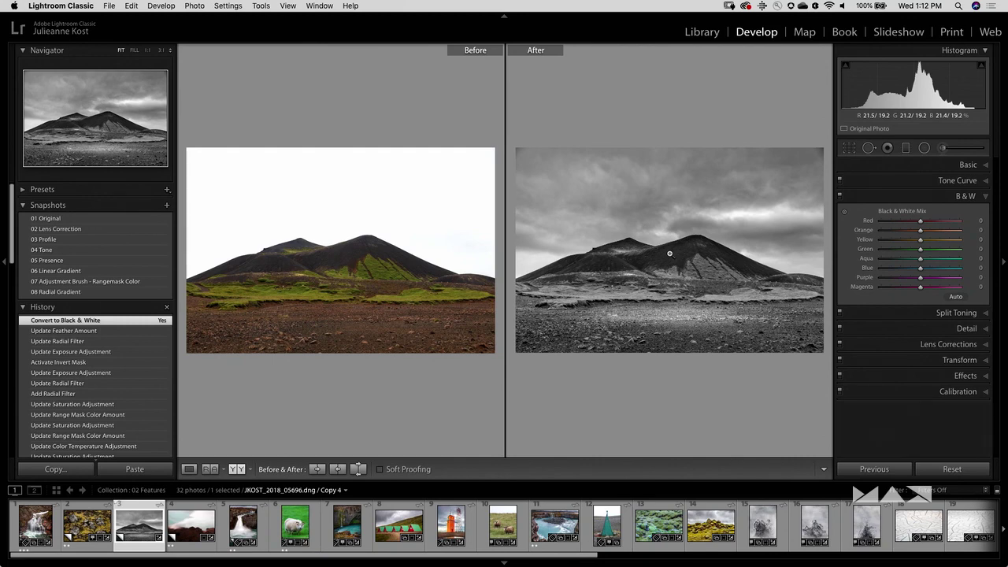
{"action": "key", "text": "y"}
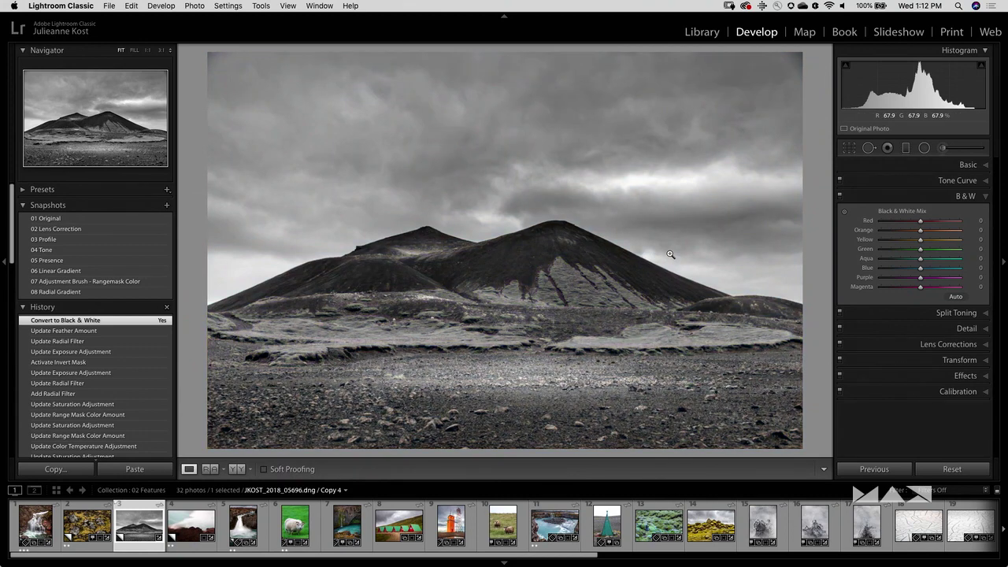
{"action": "key", "text": "backslash"}
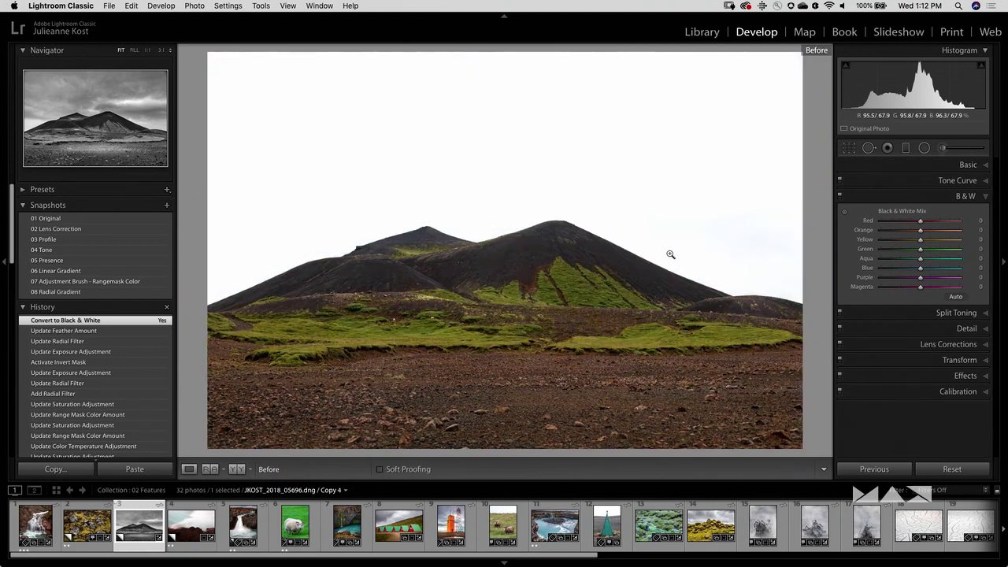
{"action": "key", "text": "backslash"}
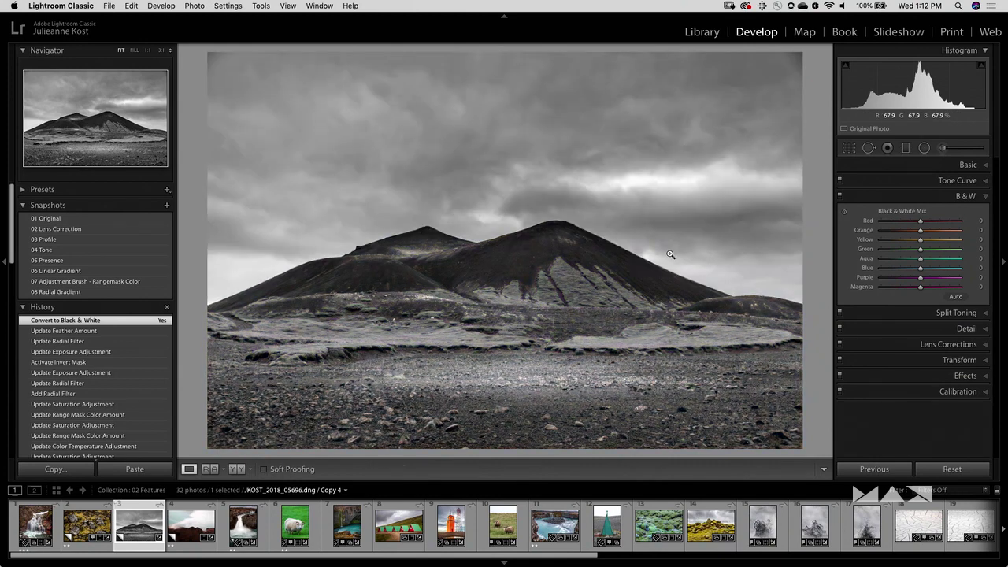
- Assign the Update Feather Amount history state to the Before side of the comparison and return to the single view
{"action": "key", "text": "y"}
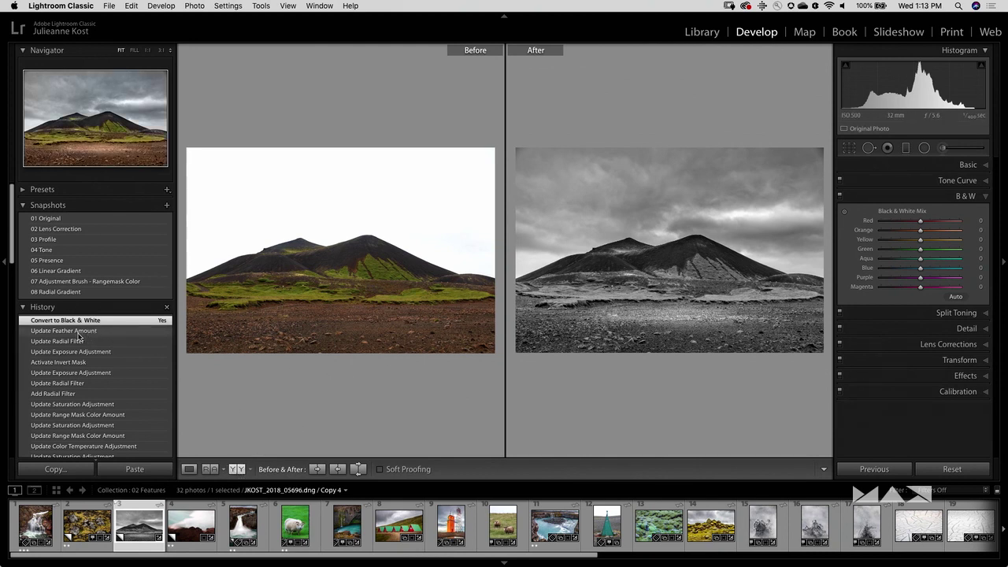
{"action": "left_click_drag", "start_coordinate": [83, 334], "coordinate": [334, 253]}
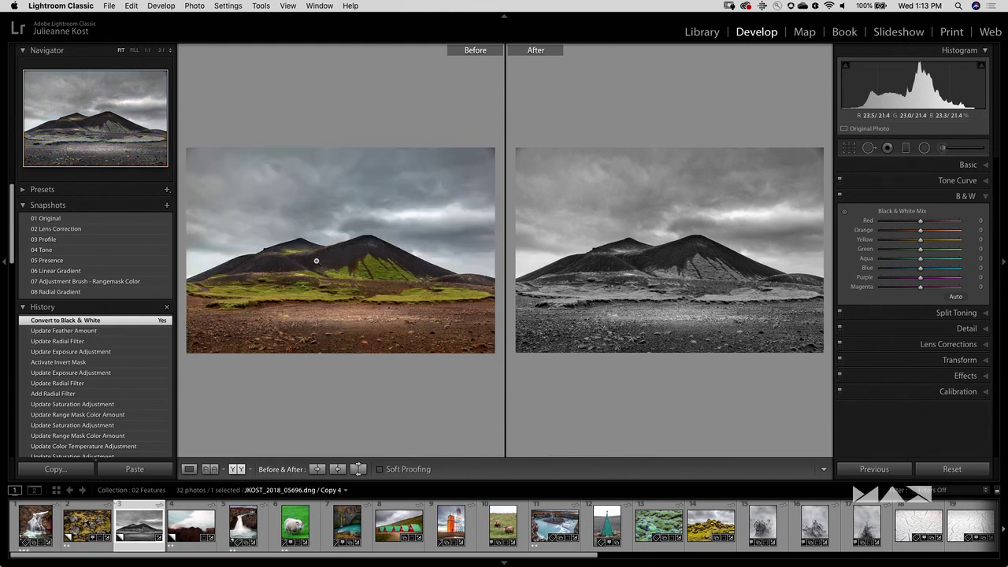
{"action": "key", "text": "y"}
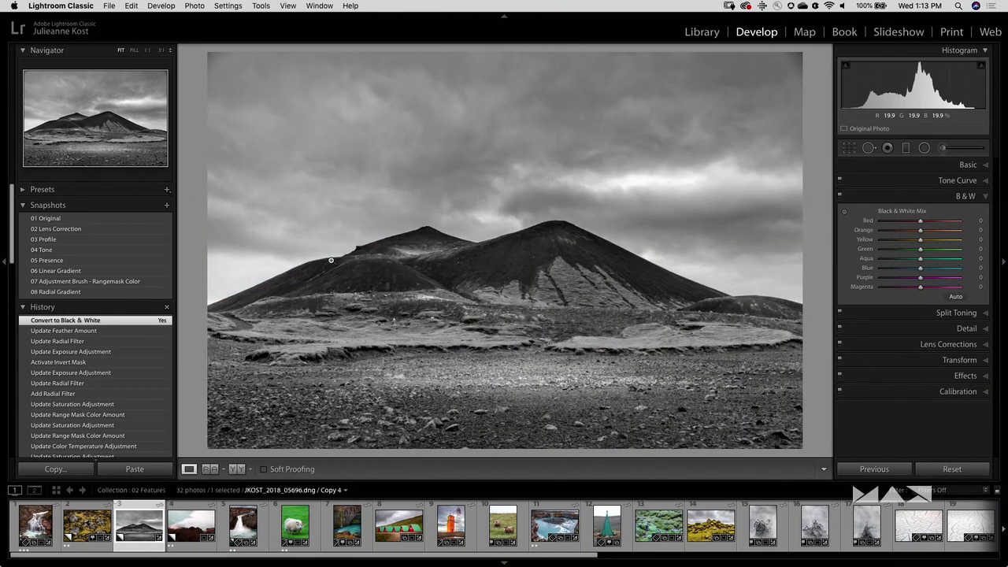
- Compare the black-and-white version repeatedly with the colour Before version in the single view
{"action": "key", "text": "backslash"}
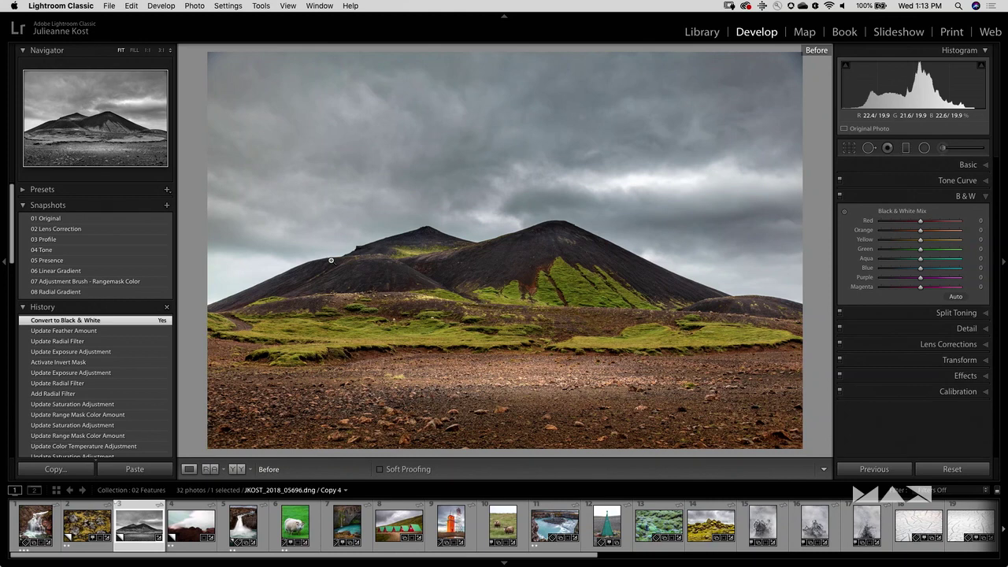
{"action": "key", "text": "backslash"}
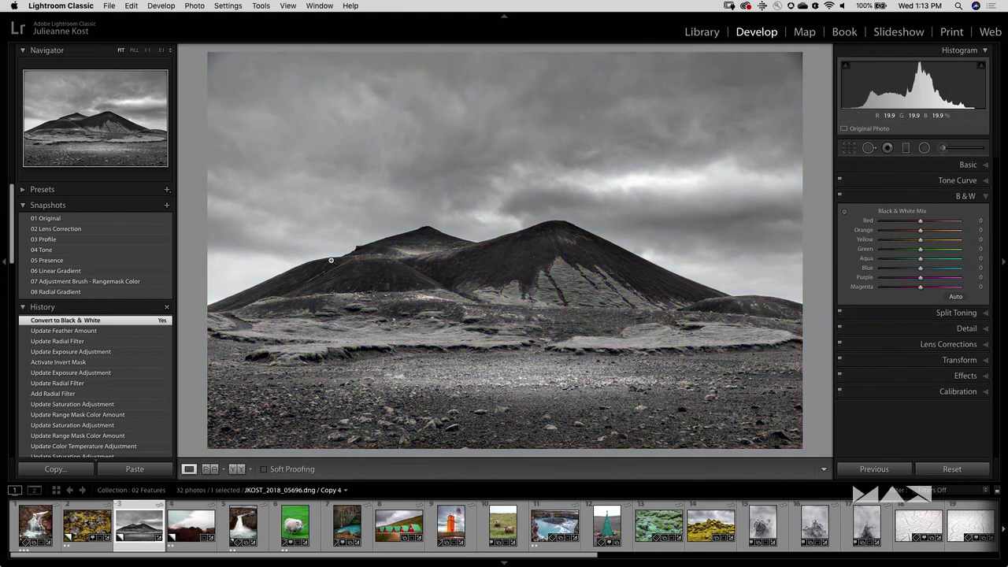
{"action": "key", "text": "backslash"}
{"action": "key", "text": "backslash"}
{"action": "key", "text": "backslash"}
{"action": "key", "text": "backslash"}
{"action": "key", "text": "backslash"}
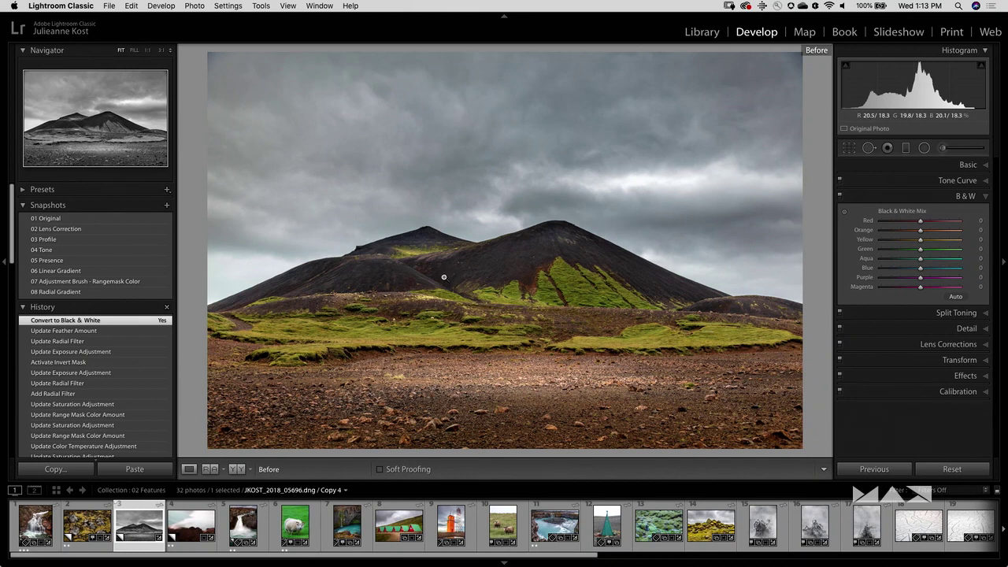
{"action": "left_click", "coordinate": [168, 206]}
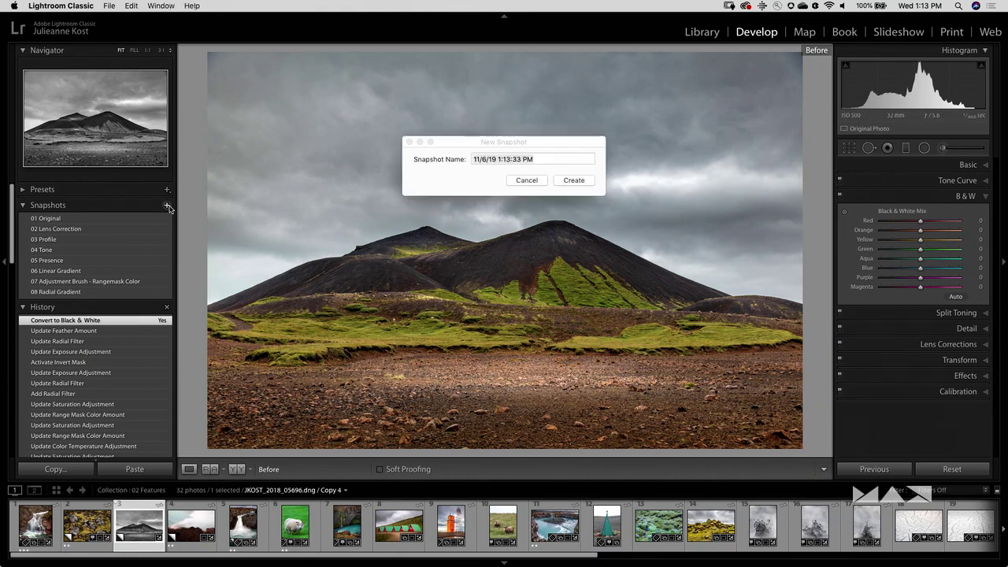
{"action": "left_click", "coordinate": [523, 182]}
{"action": "key", "text": "backslash"}
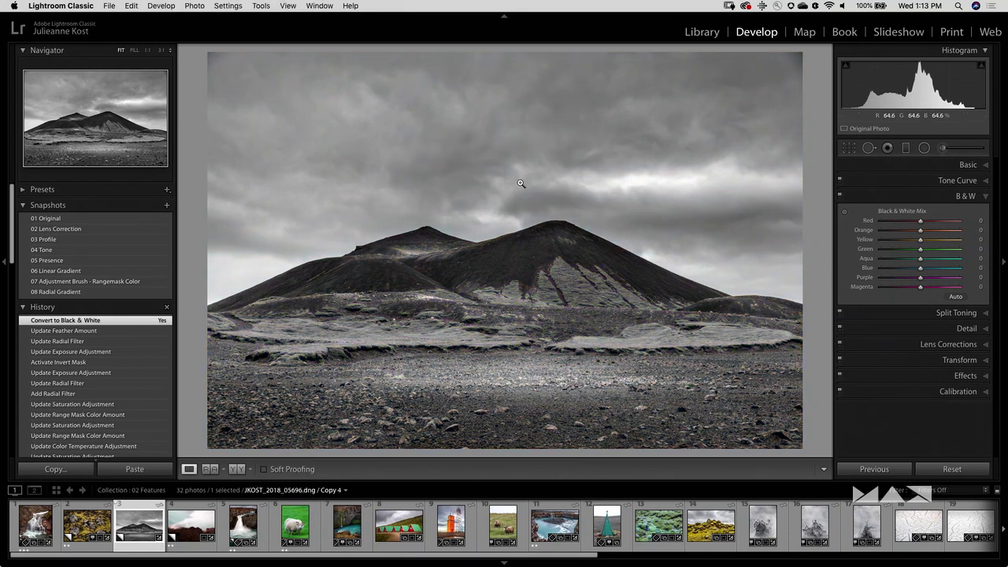
- Save the black-and-white version as a snapshot named b/w, then switch to the 08 Radial Gradient snapshot and back to b/w
{"action": "left_click", "coordinate": [167, 206]}
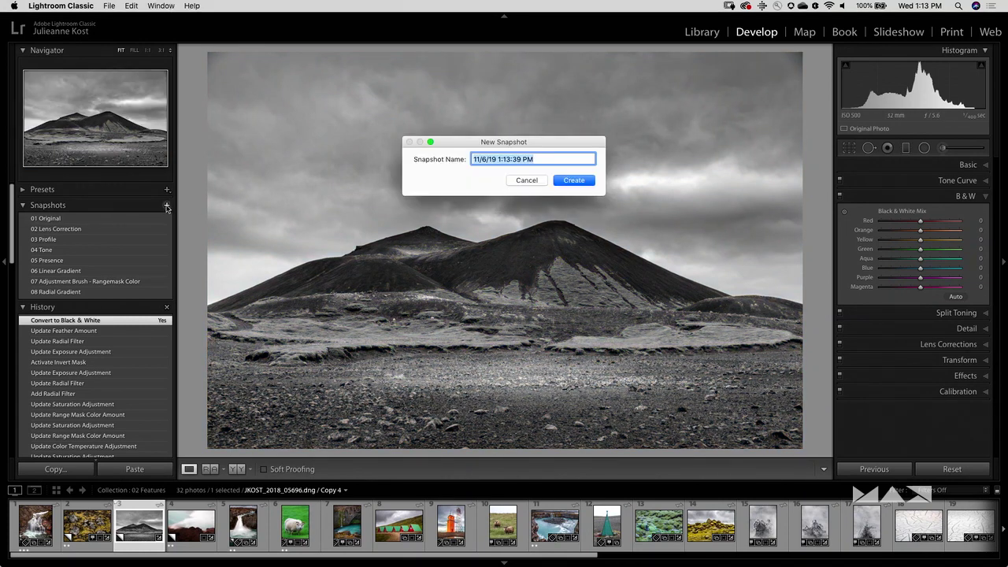
{"action": "type", "text": "b/w"}
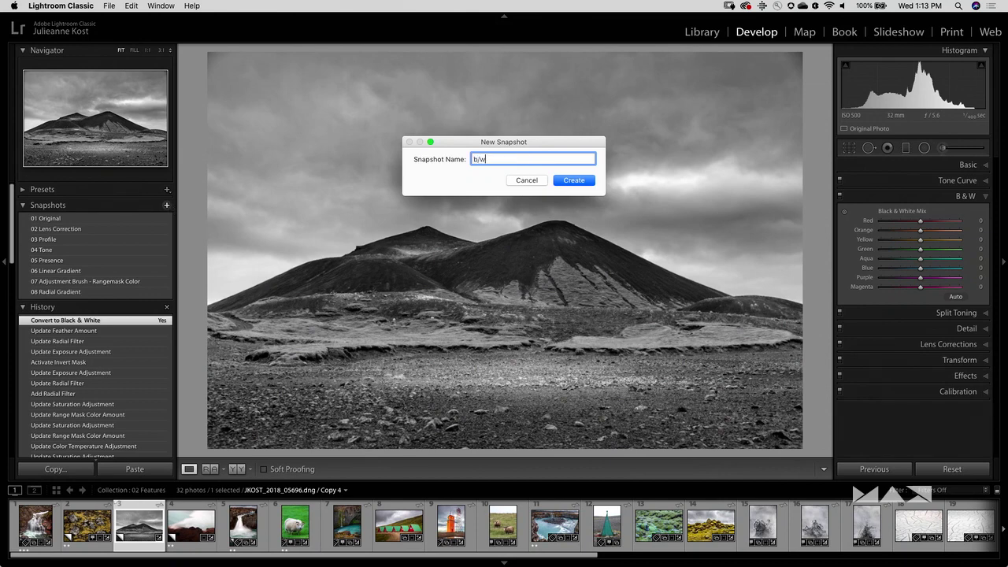
{"action": "key", "text": "Return"}
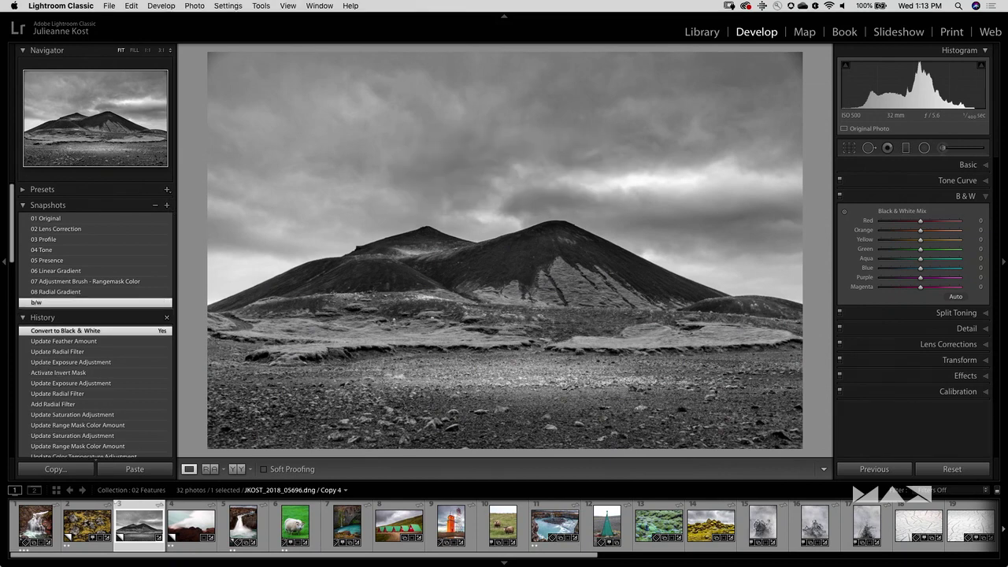
{"action": "left_click", "coordinate": [71, 292]}
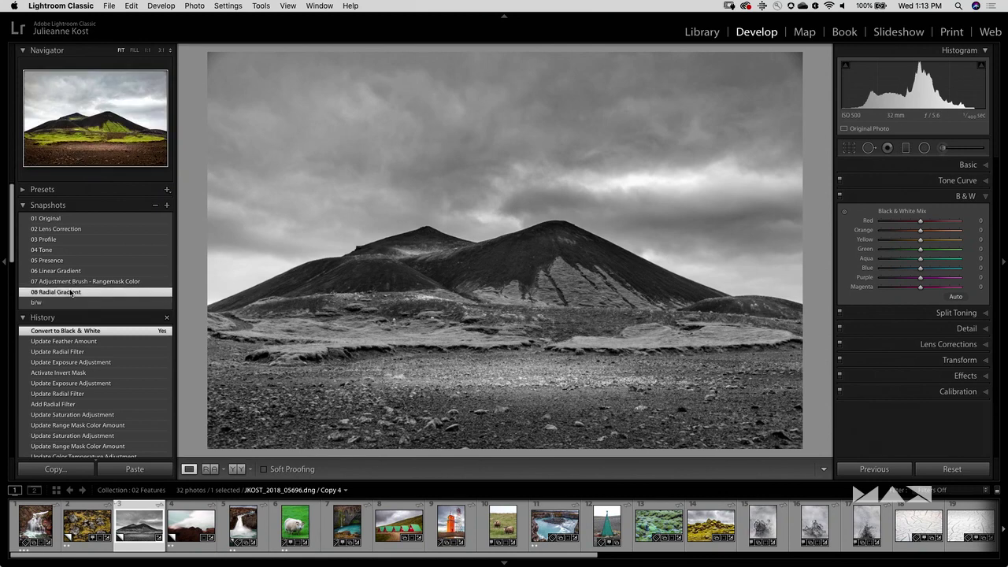
{"action": "left_click", "coordinate": [67, 303]}
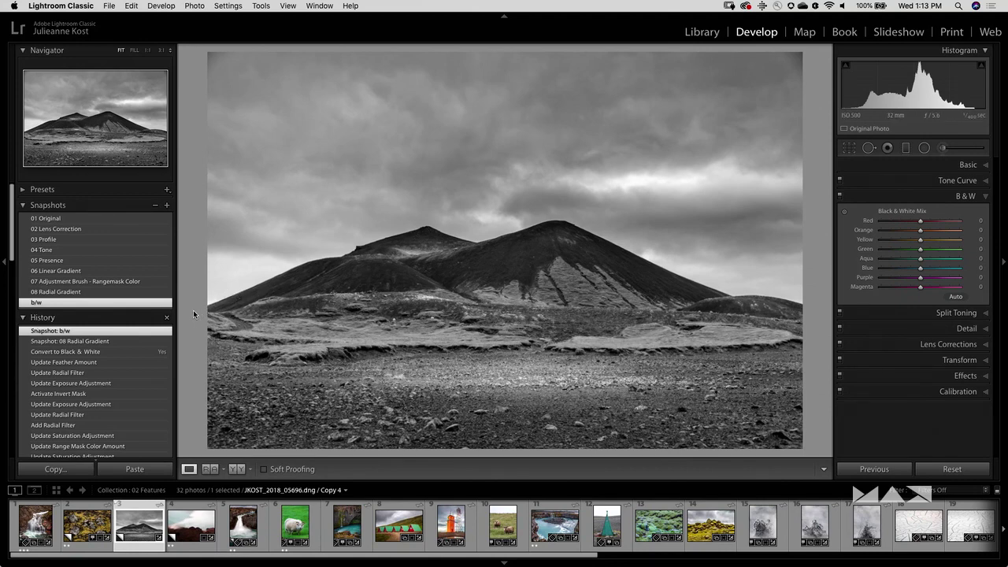
- Open the black-and-white mountain photo as a smart object in Photoshop
{"action": "right_click", "coordinate": [316, 160]}
{"action": "mouse_move", "coordinate": [347, 251]}
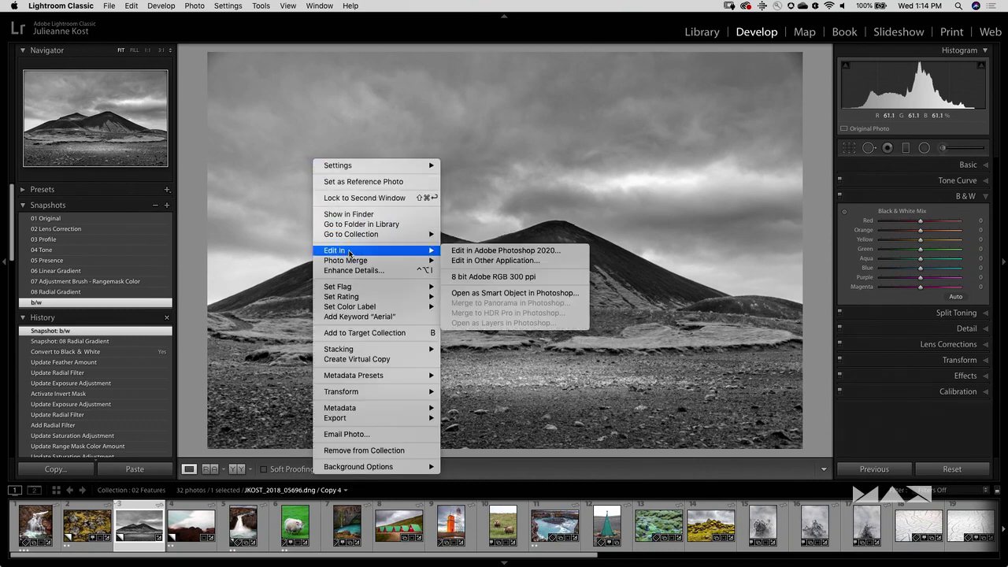
{"action": "left_click", "coordinate": [495, 293]}
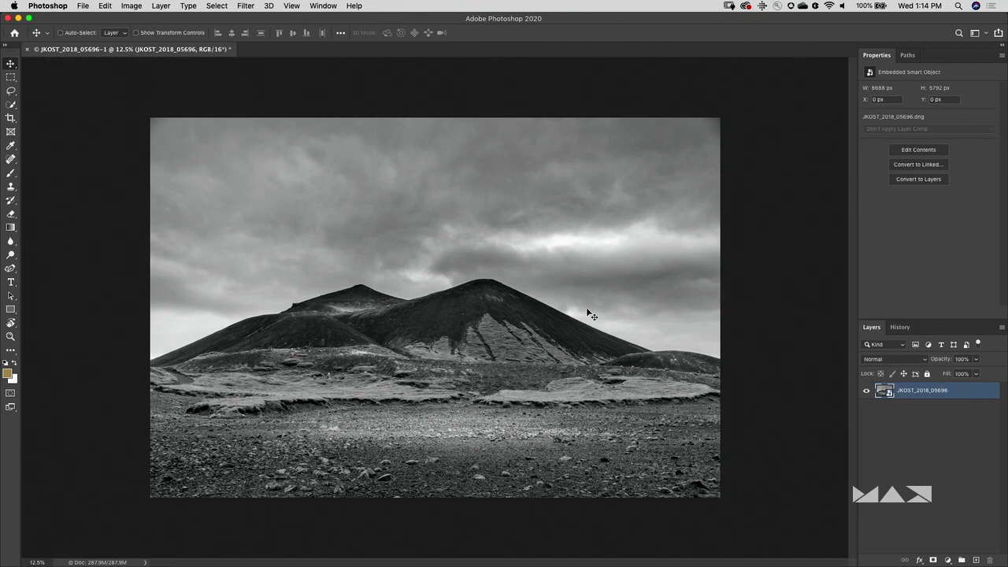
- Open the smart object's contents in Camera Raw, make the dialog full screen and show the photo's snapshots
{"action": "double_click", "coordinate": [887, 398]}
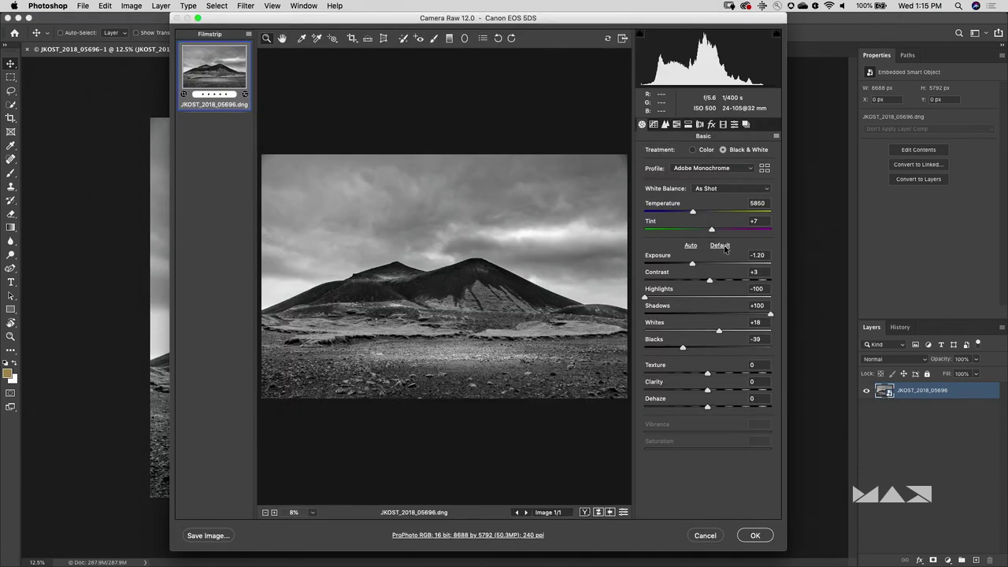
{"action": "left_click", "coordinate": [621, 39]}
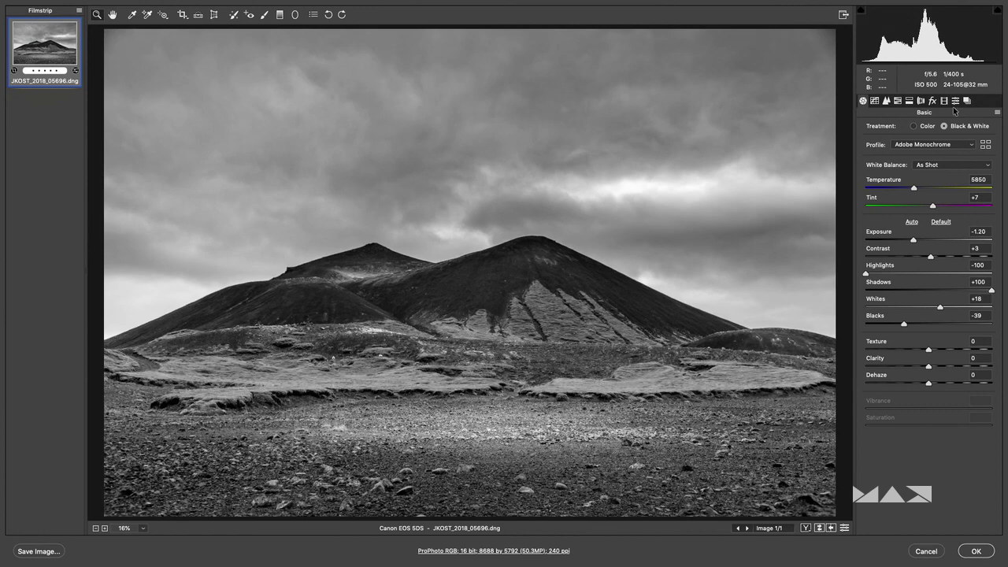
{"action": "left_click", "coordinate": [945, 103]}
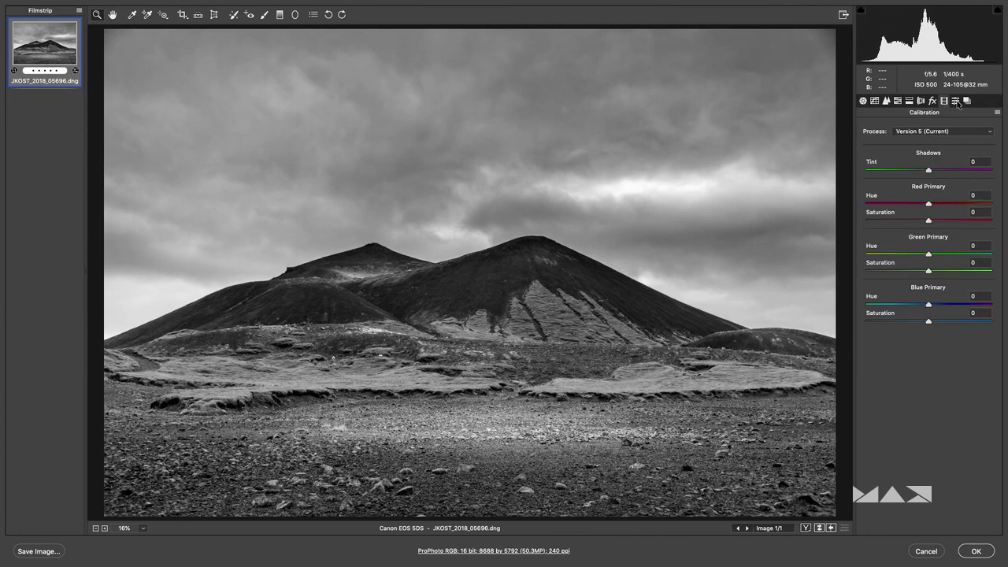
{"action": "left_click", "coordinate": [955, 101]}
{"action": "left_click", "coordinate": [967, 102]}
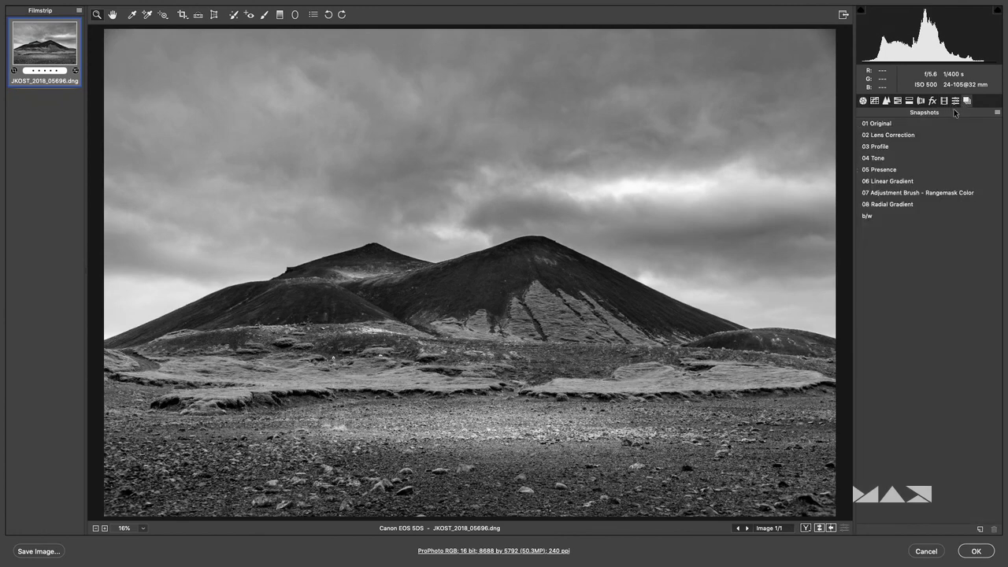
- Apply the 08 Radial Gradient snapshot to the raw photo and update the smart object with it
{"action": "left_click", "coordinate": [892, 209]}
{"action": "left_click", "coordinate": [891, 208]}
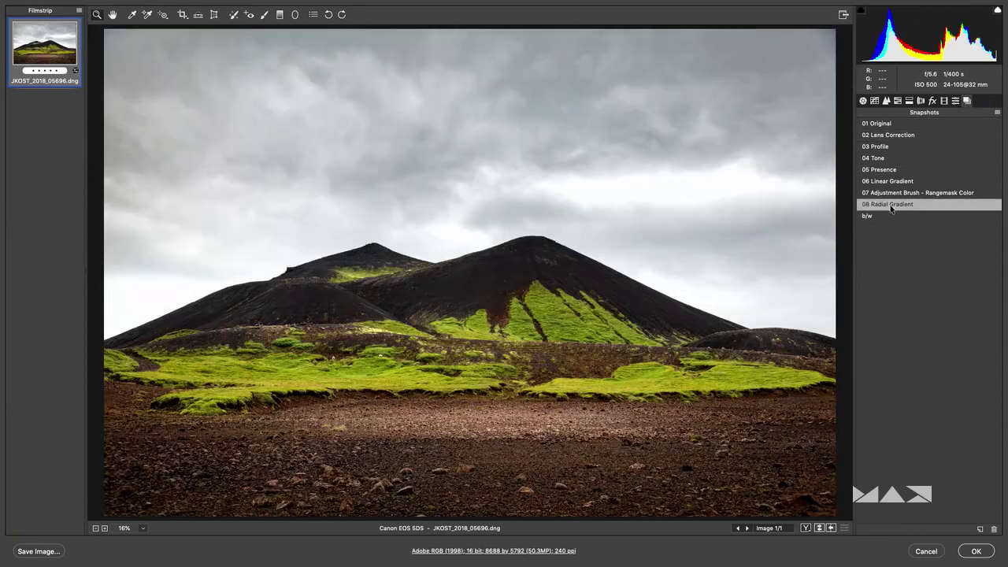
{"action": "left_click", "coordinate": [975, 551]}
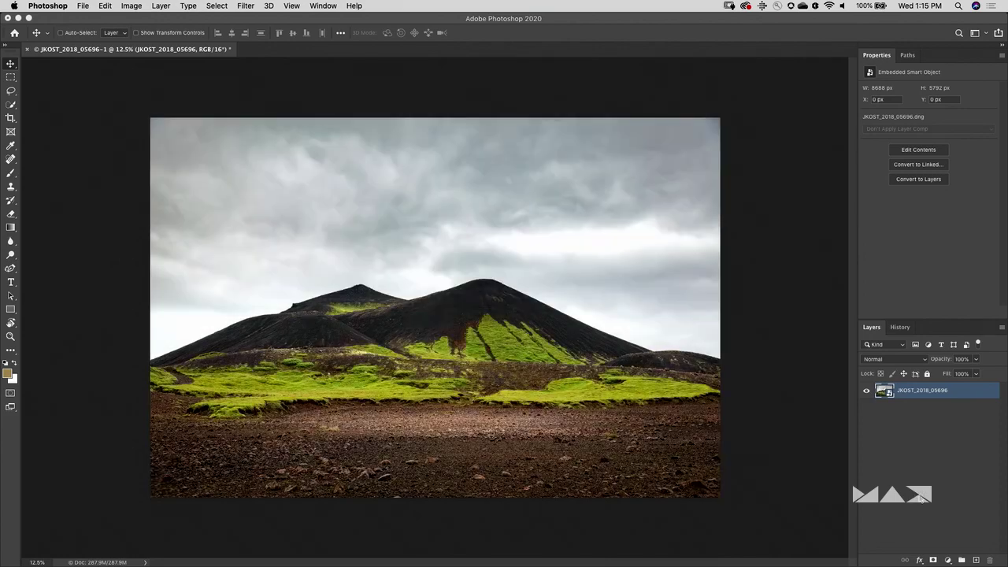
- Switch to Lightroom Classic and create a virtual copy of the black-and-white mountain photo, turning off further sync notices
{"action": "key", "text": "super+Tab"}
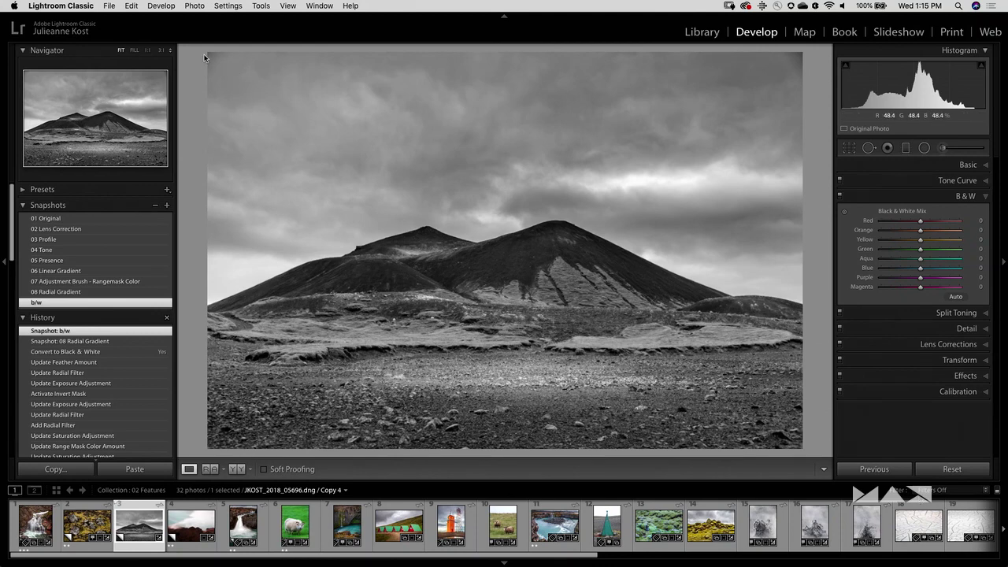
{"action": "left_click", "coordinate": [194, 7]}
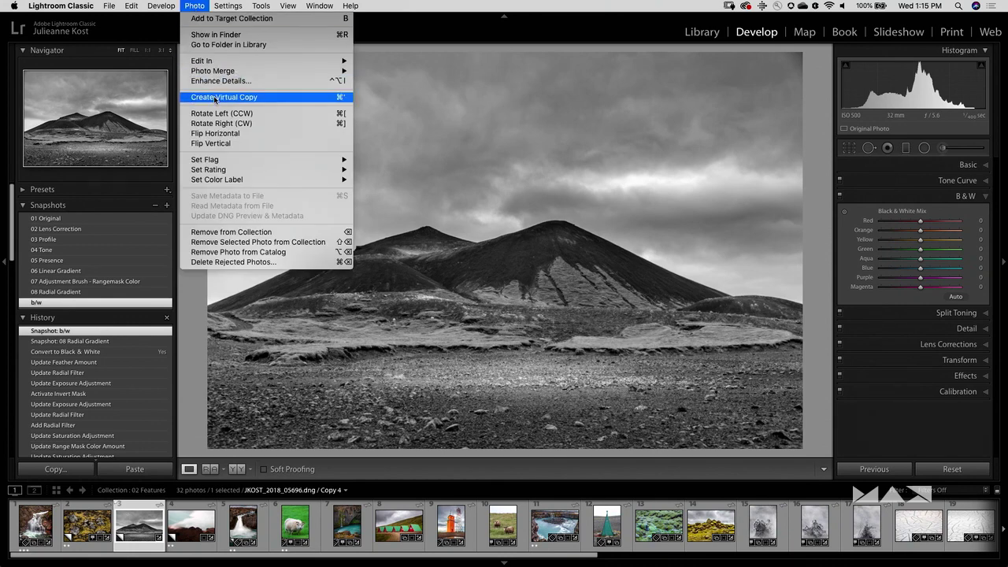
{"action": "left_click", "coordinate": [287, 99]}
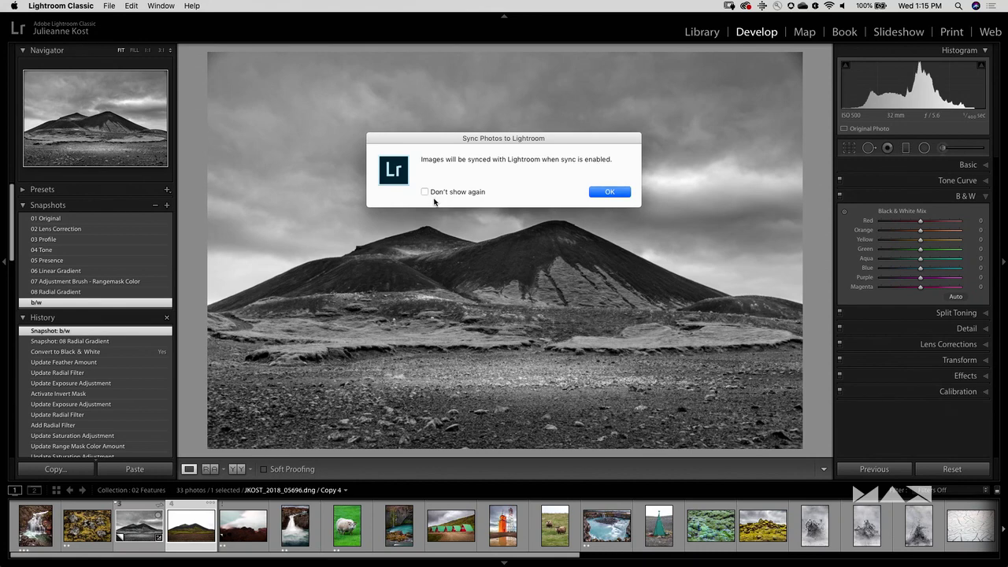
{"action": "left_click", "coordinate": [425, 193]}
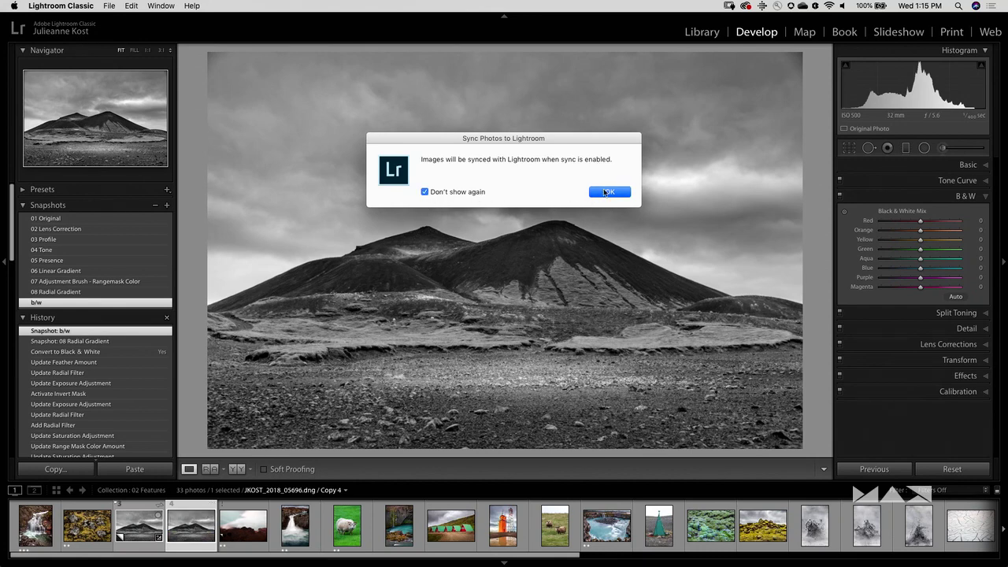
{"action": "key", "text": "Return"}
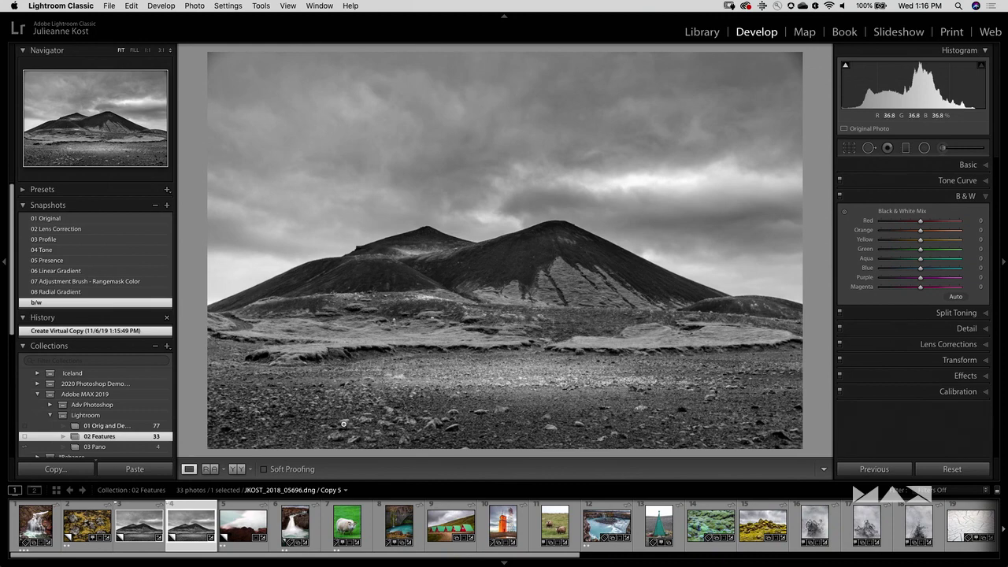
- Apply the 08 Radial Gradient snapshot to the new virtual copy and enlarge the filmstrip thumbnails
{"action": "left_click", "coordinate": [81, 294]}
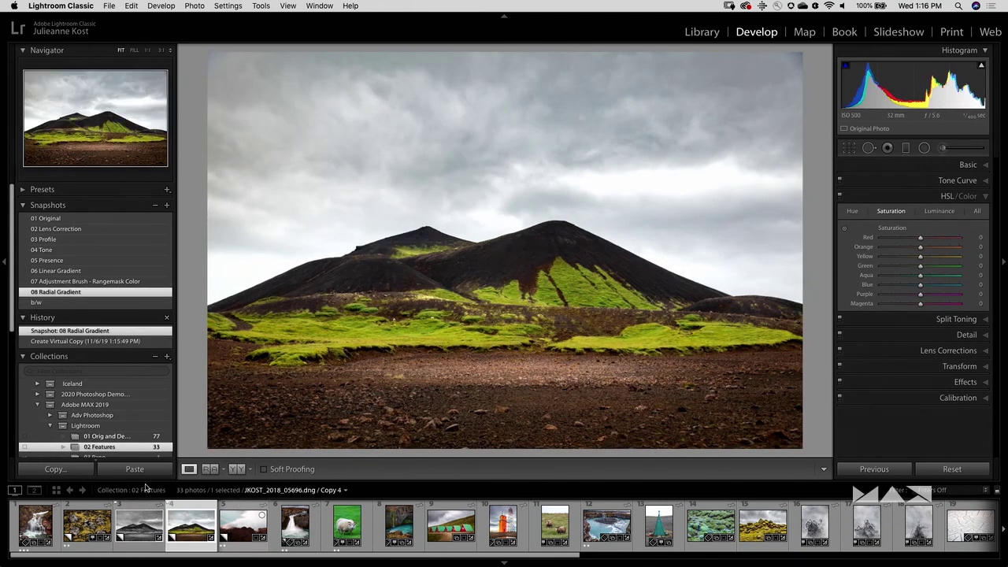
{"action": "left_click_drag", "start_coordinate": [152, 482], "coordinate": [153, 456]}
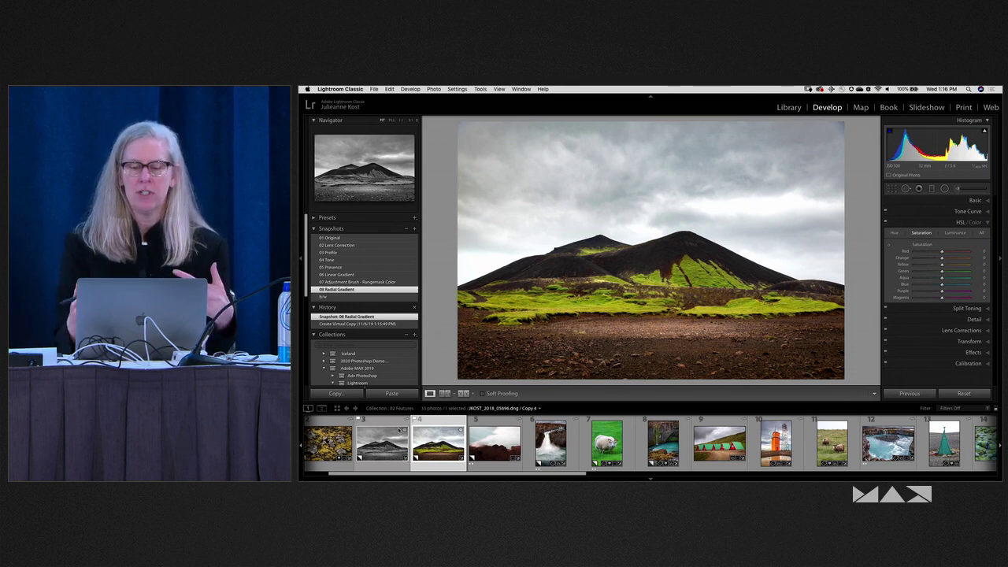
- Show the 02 Features collection in the Library grid, then open JKOST_2018_04231.dng / Copy 2 in Develop
{"action": "key", "text": "g"}
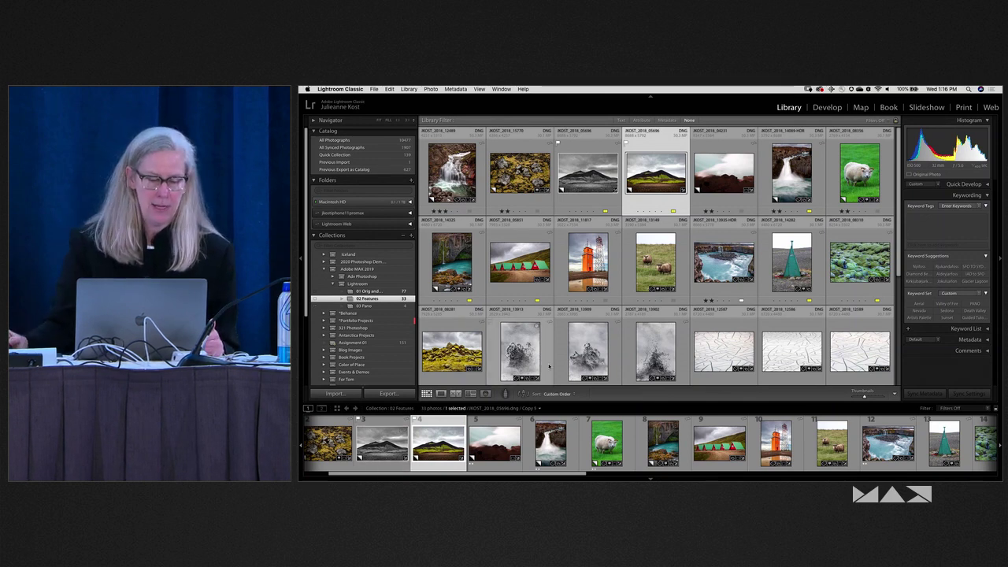
{"action": "left_click", "coordinate": [516, 431]}
{"action": "key", "text": "super+j"}
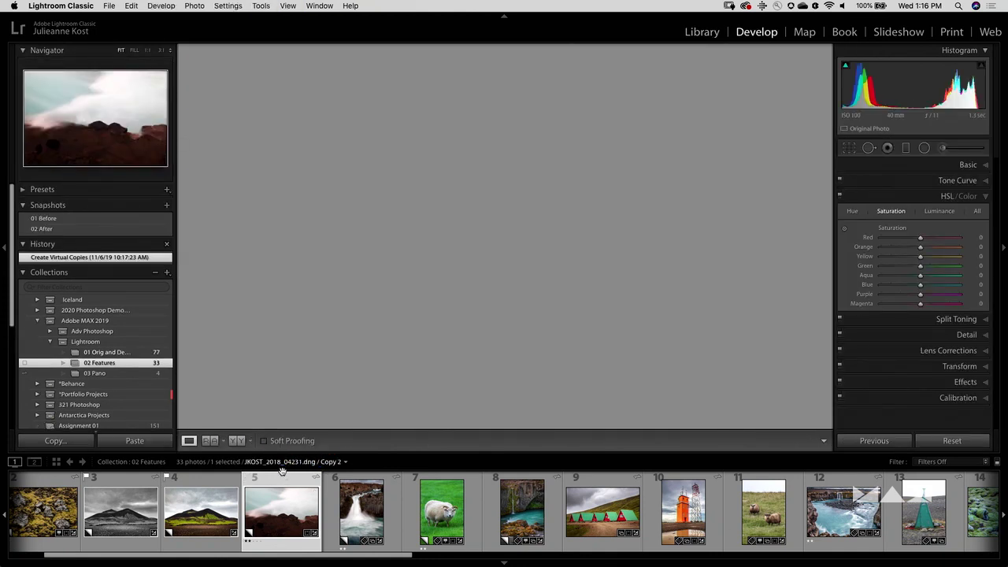
- Switch to Photoshop and quit it without saving the changes to JKOST_2018_05696-1
{"action": "key", "text": "super+Tab"}
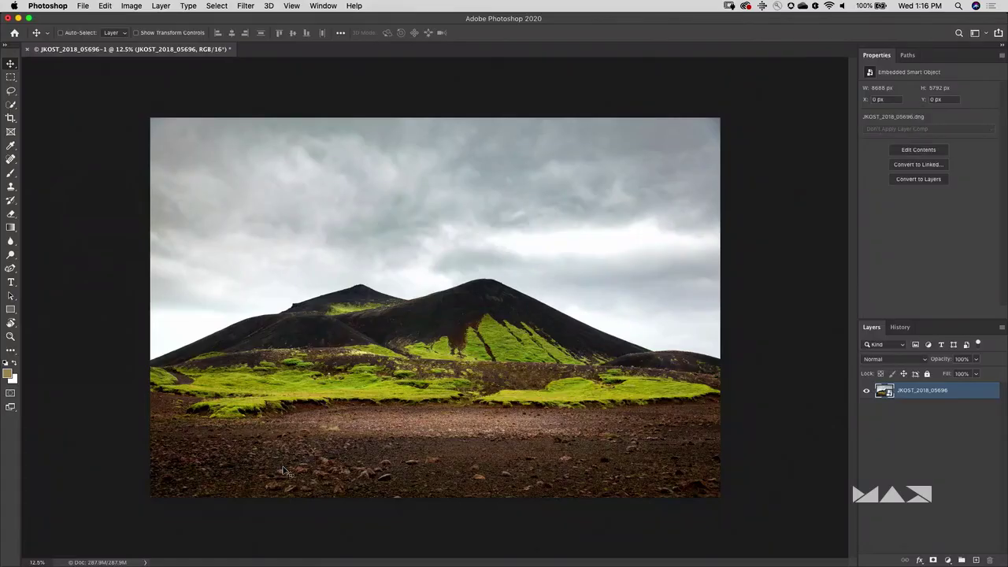
{"action": "key", "text": "super+q"}
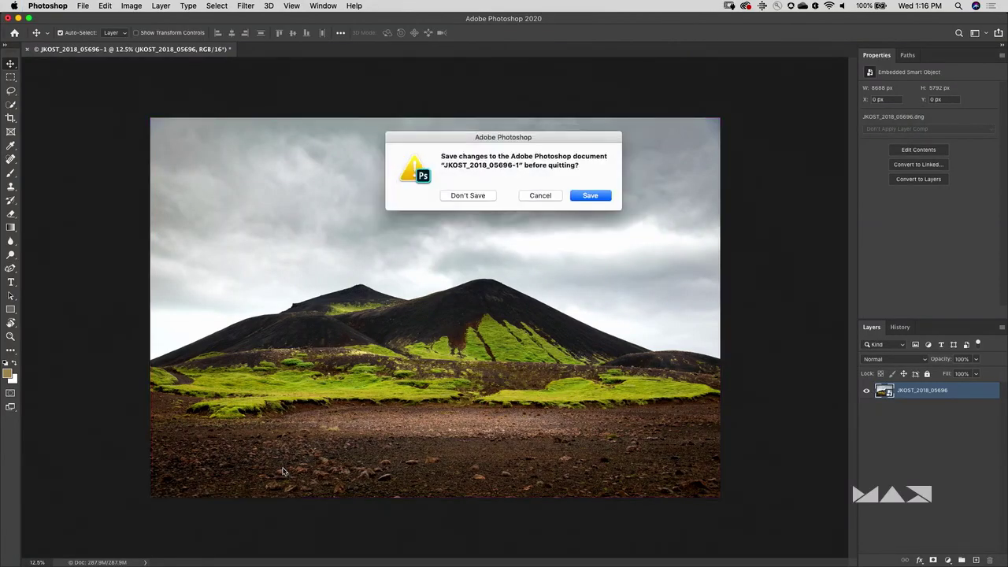
{"action": "key", "text": "super+d"}
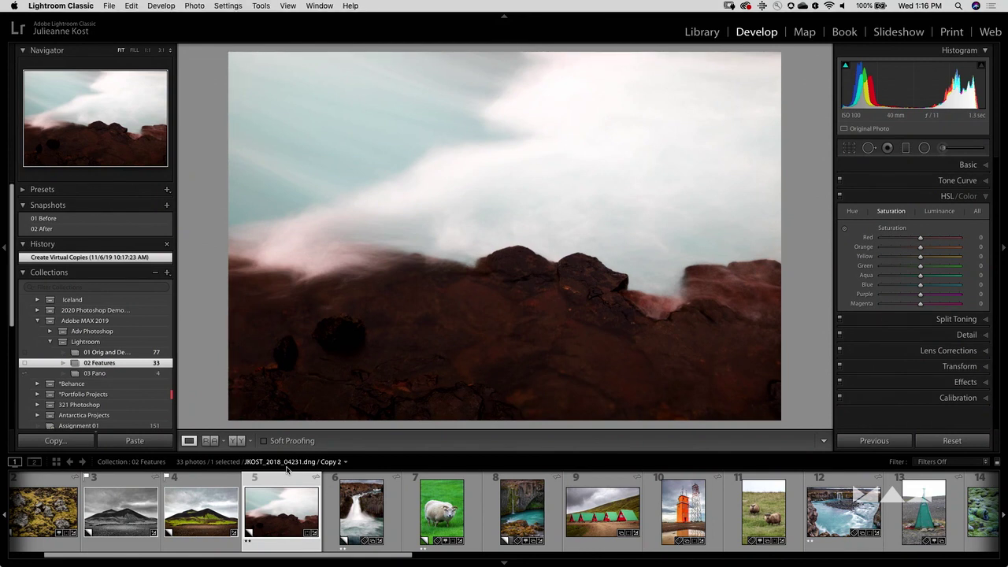
- Cool the rocky coast photo to a temperature of 5,247 and apply automatic tone settings
{"action": "left_click", "coordinate": [949, 167]}
{"action": "left_click_drag", "start_coordinate": [914, 233], "coordinate": [903, 236]}
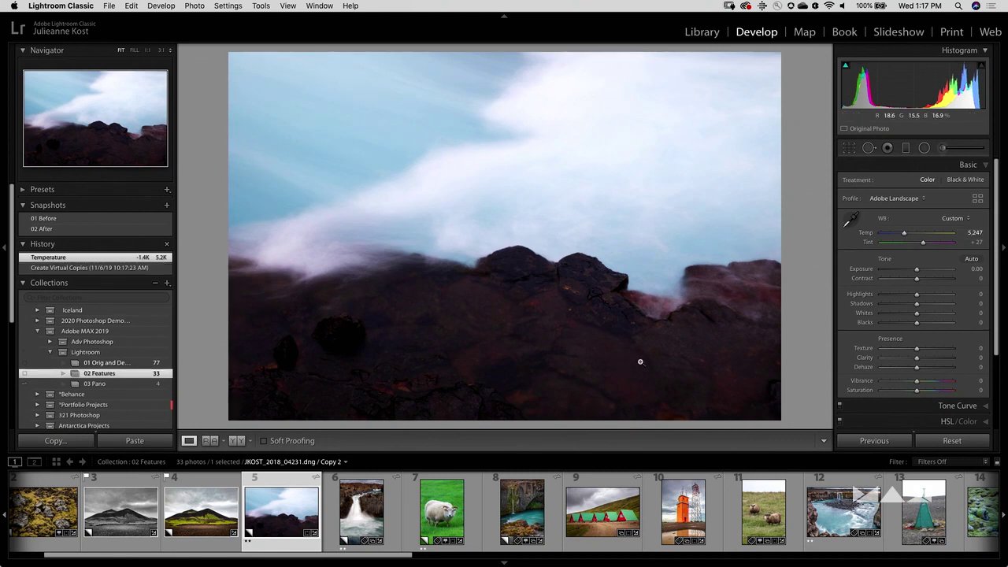
{"action": "left_click", "coordinate": [972, 260]}
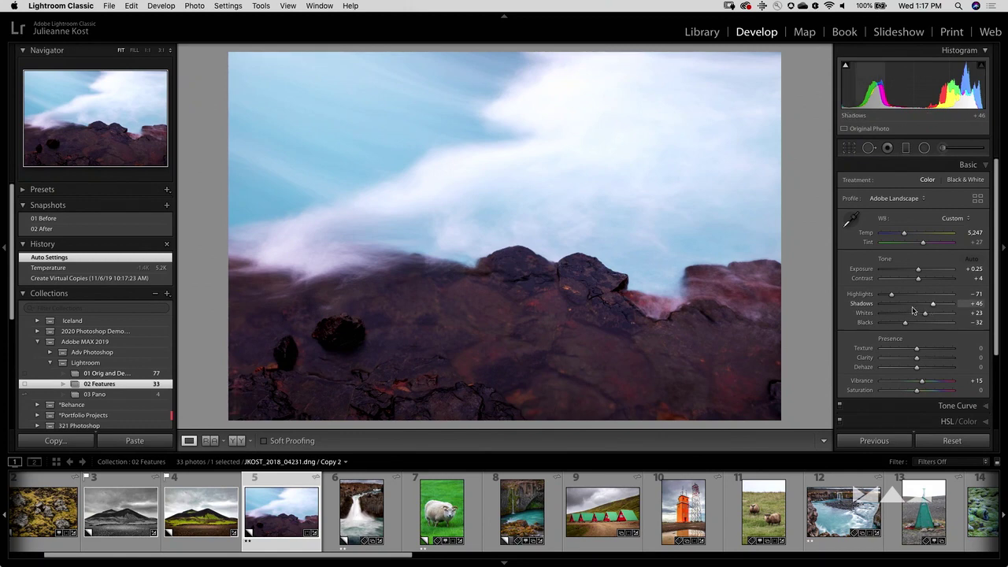
- Set the photo's Exposure to +1.00, Highlights to -100 and Shadows to +100
{"action": "left_click_drag", "start_coordinate": [919, 272], "coordinate": [860, 299]}
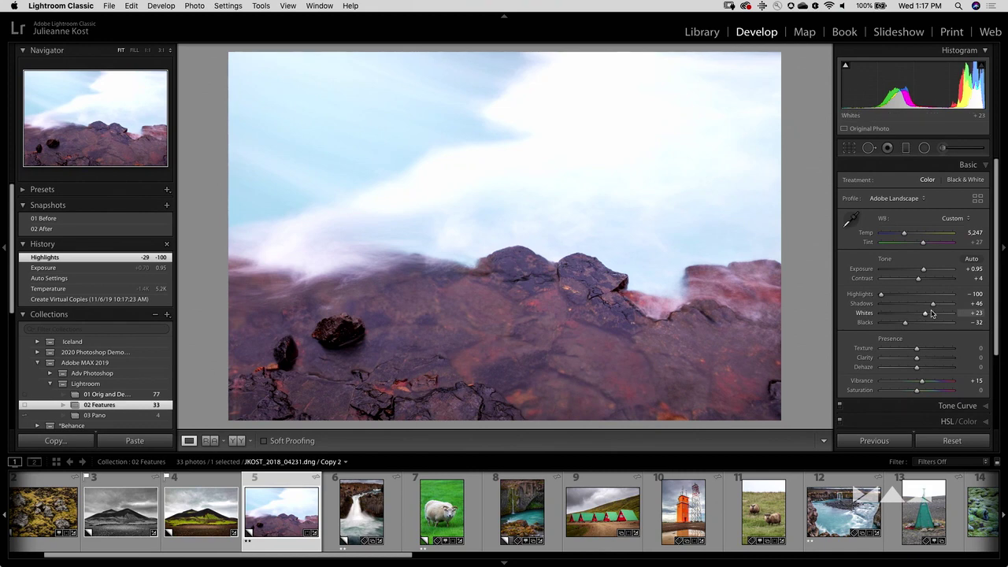
{"action": "left_click_drag", "start_coordinate": [933, 303], "coordinate": [953, 303]}
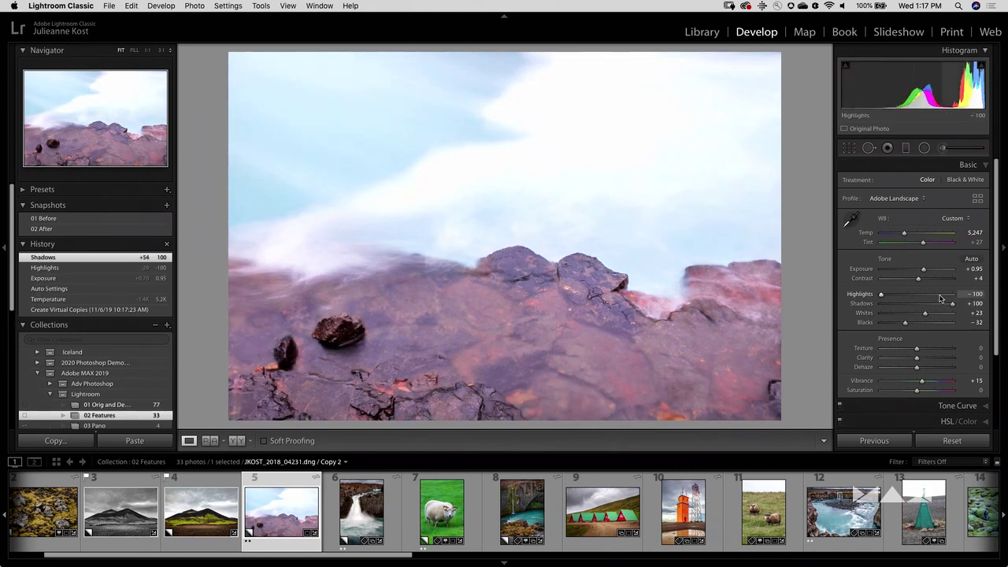
{"action": "mouse_move", "coordinate": [924, 270]}
{"action": "left_mouse_down"}
{"action": "mouse_move", "coordinate": [913, 270]}
{"action": "mouse_move", "coordinate": [925, 269]}
{"action": "left_mouse_up"}
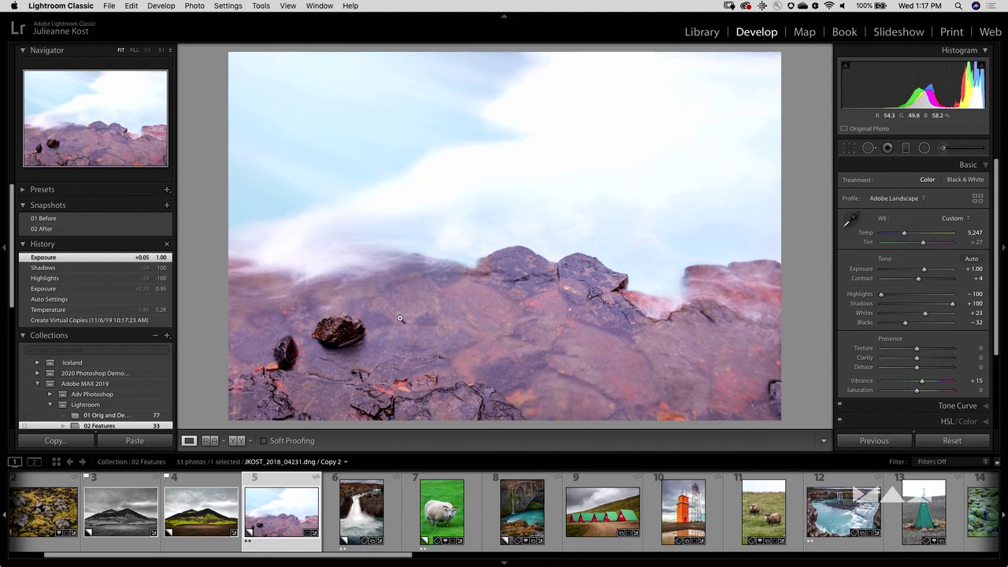
- Activate the Adjustment Brush to start a new mask on the rocky coast photo
{"action": "left_click", "coordinate": [945, 149]}
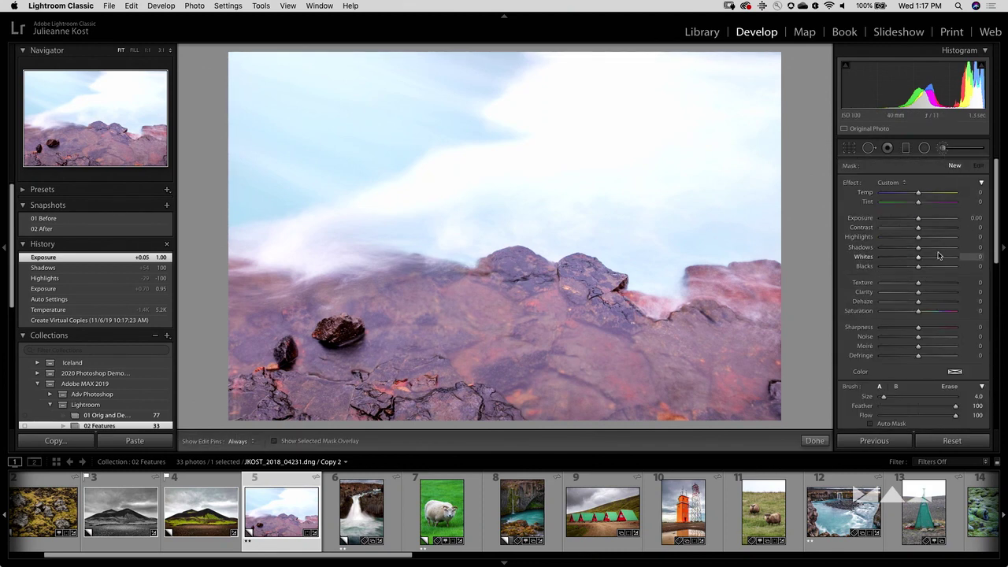
- Set the adjustment brush to exposure 0.71 and shadows 100, and paint over the two dark loose stones
{"action": "left_click_drag", "start_coordinate": [918, 220], "coordinate": [956, 248]}
{"action": "key", "text": "h"}
{"action": "mouse_move", "coordinate": [281, 351]}
{"action": "left_mouse_down"}
{"action": "mouse_move", "coordinate": [342, 324]}
{"action": "mouse_move", "coordinate": [342, 334]}
{"action": "left_mouse_up"}
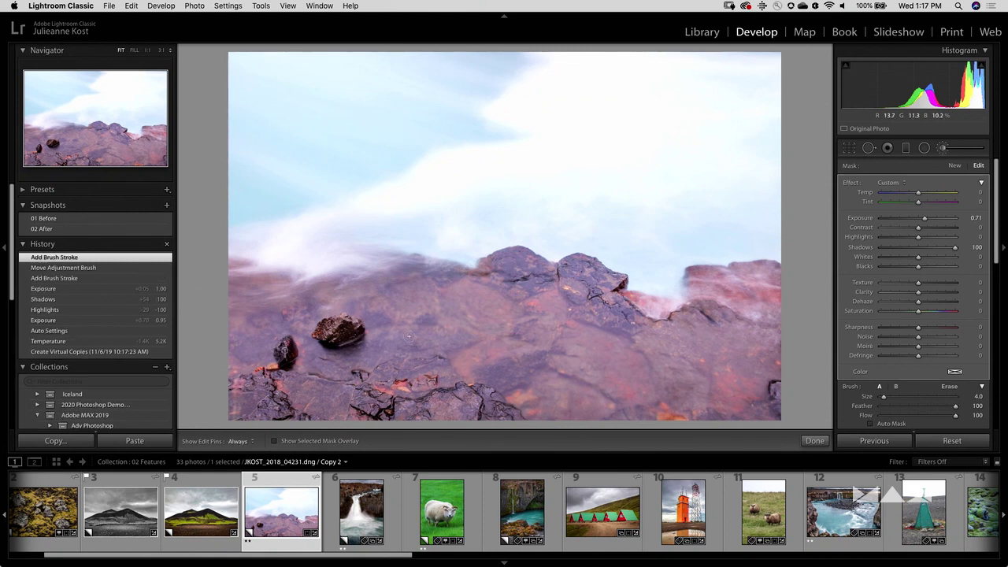
- Raise the stone mask's exposure to 1.71 and paint further strokes over both loose stones
{"action": "left_click_drag", "start_coordinate": [927, 223], "coordinate": [934, 222]}
{"action": "key", "text": "h"}
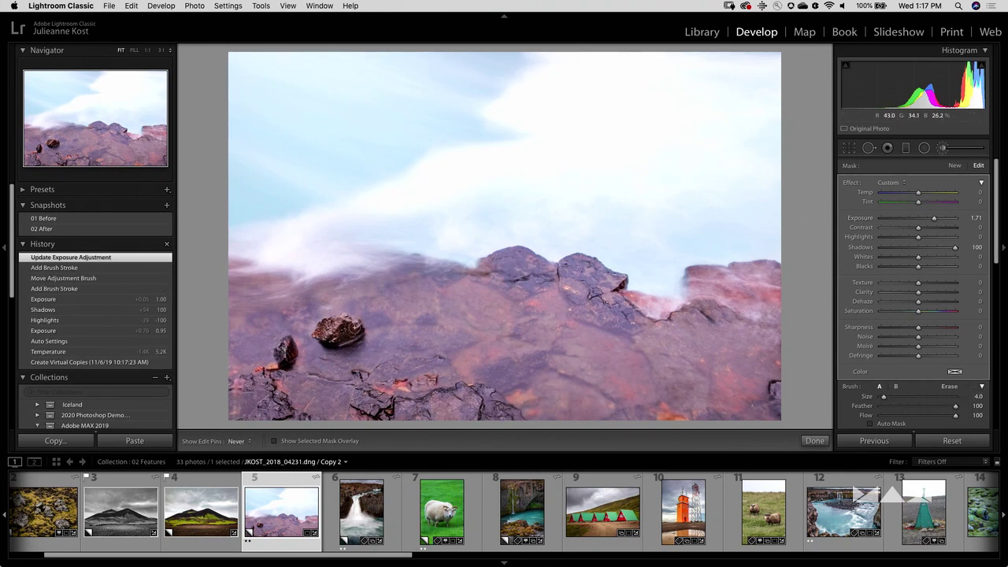
{"action": "left_click_drag", "start_coordinate": [346, 331], "coordinate": [337, 333]}
{"action": "key", "text": "h"}
{"action": "mouse_move", "coordinate": [284, 350]}
{"action": "left_mouse_down"}
{"action": "mouse_move", "coordinate": [287, 311]}
{"action": "mouse_move", "coordinate": [267, 341]}
{"action": "mouse_move", "coordinate": [267, 361]}
{"action": "mouse_move", "coordinate": [307, 368]}
{"action": "left_mouse_up"}
{"action": "key", "text": "alt"}
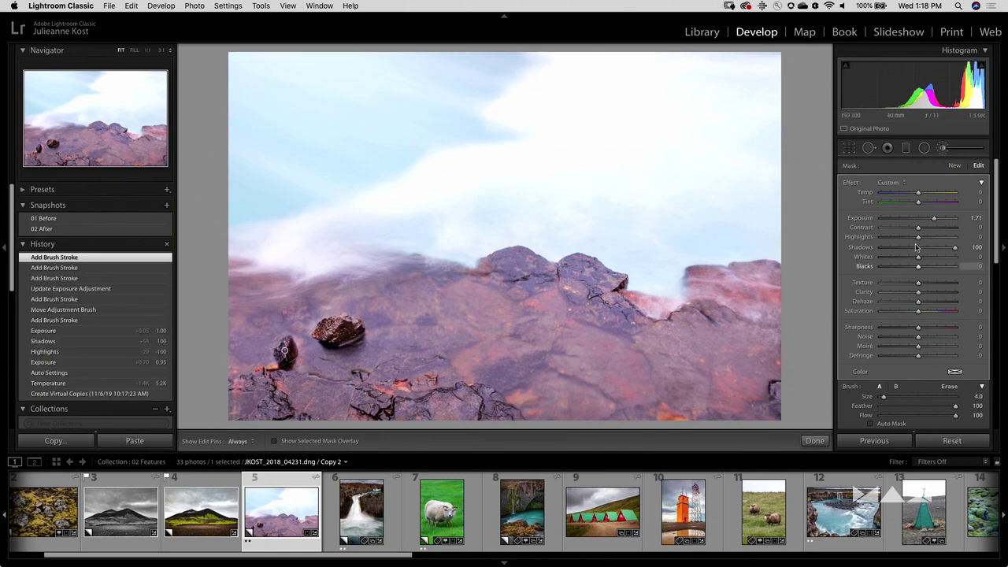
- Start a new brush mask with effects reset, saturation -100 and brush size 19, and paint over the lower-right rocks
{"action": "left_click", "coordinate": [954, 168]}
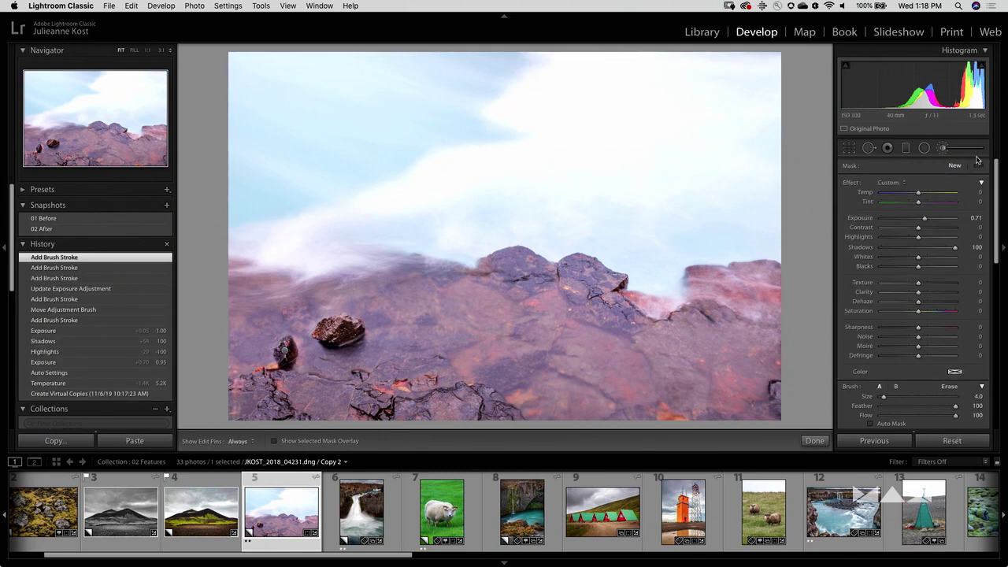
{"action": "double_click", "coordinate": [852, 183]}
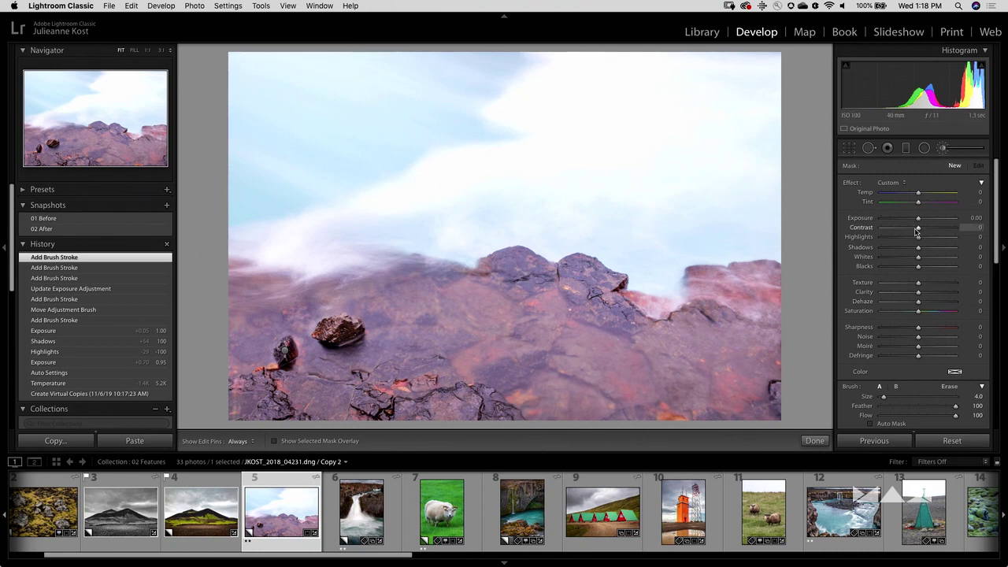
{"action": "left_click_drag", "start_coordinate": [919, 311], "coordinate": [843, 319]}
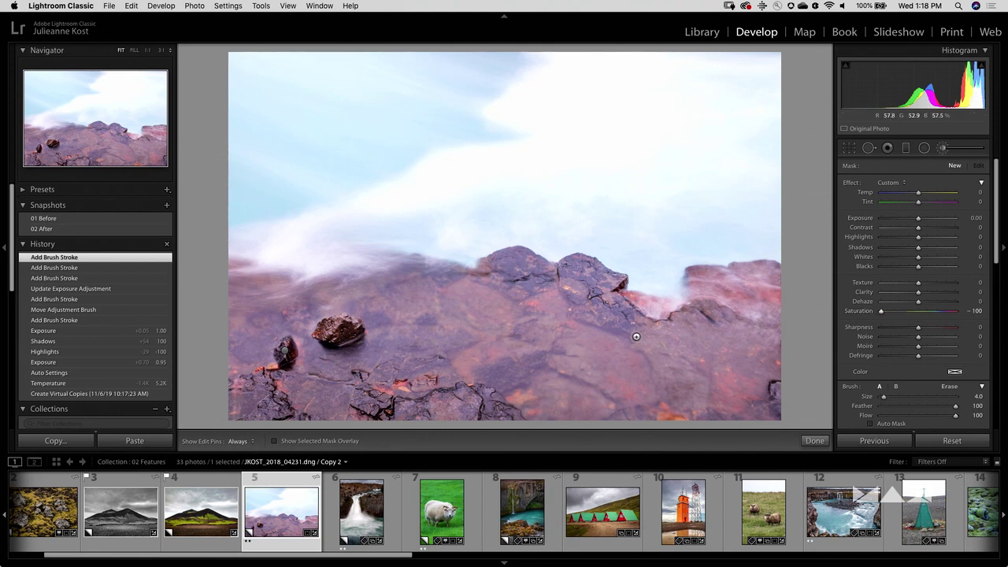
{"action": "key", "text": "bracketright"}
{"action": "key", "text": "bracketright"}
{"action": "key", "text": "bracketright"}
{"action": "key", "text": "bracketright"}
{"action": "key", "text": "bracketright"}
{"action": "key", "text": "h"}
{"action": "left_click_drag", "start_coordinate": [743, 345], "coordinate": [770, 401]}
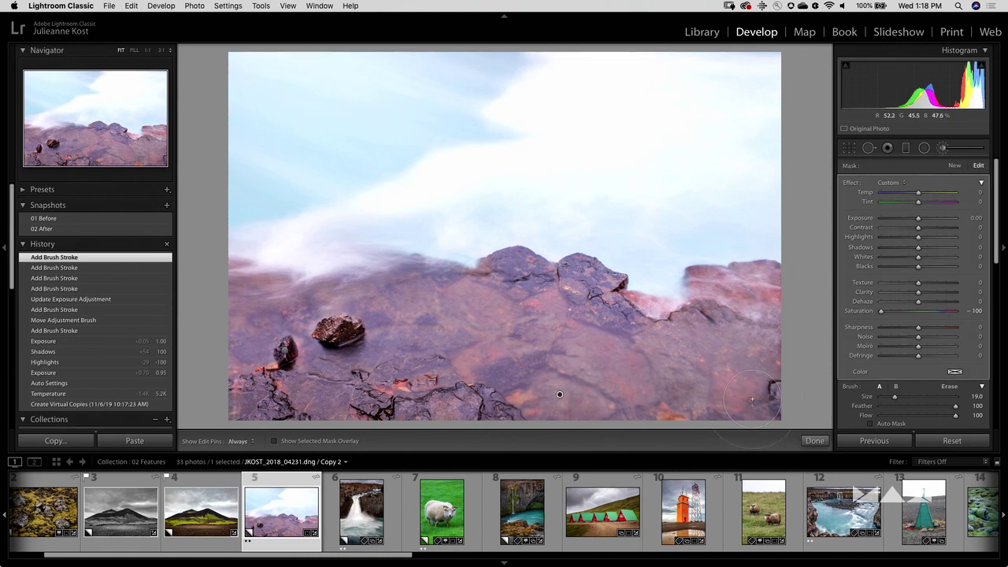
- Check the painted area with the mask overlay and add another desaturating stroke along the lower-right rocks
{"action": "key", "text": "o"}
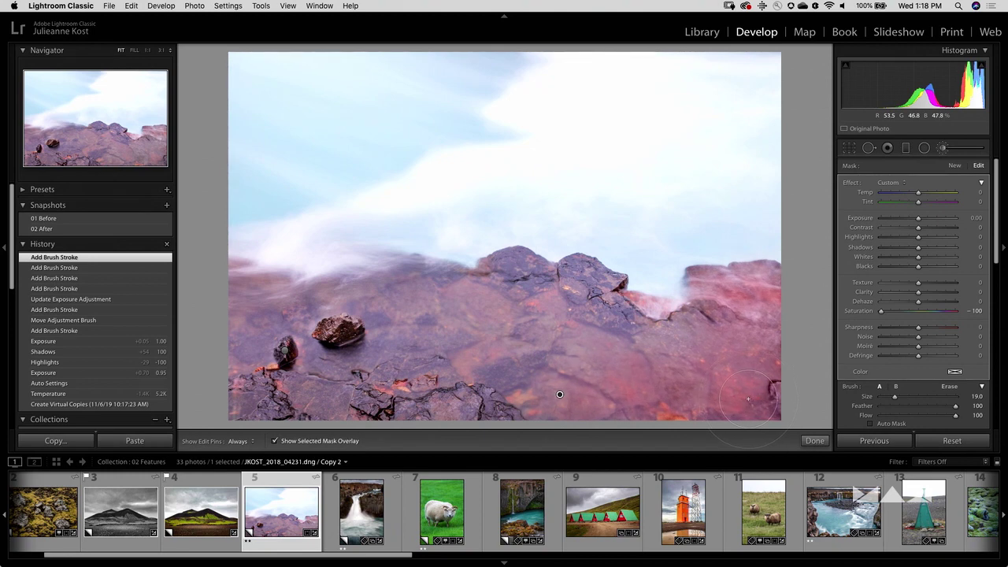
{"action": "key", "text": "h"}
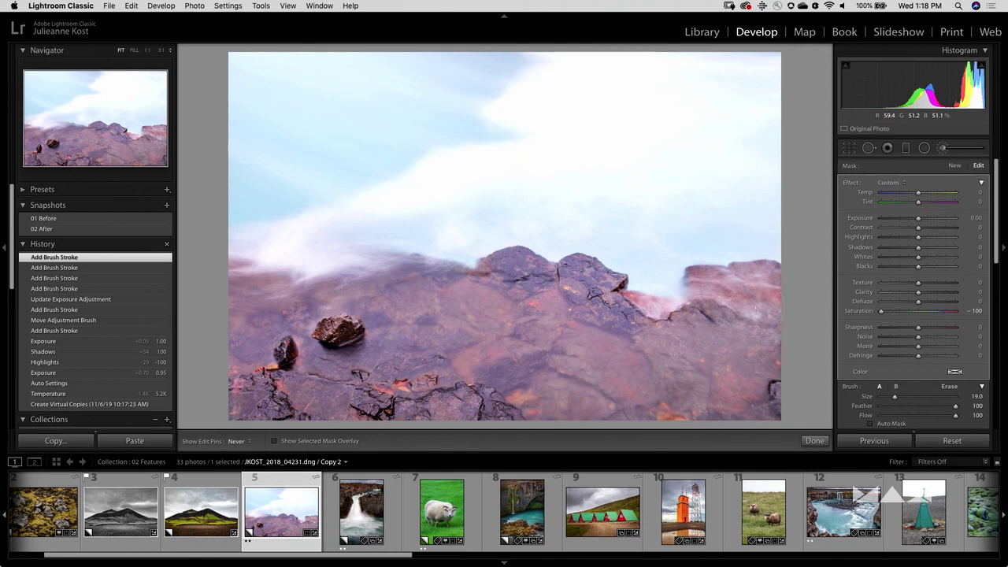
{"action": "left_click_drag", "start_coordinate": [622, 397], "coordinate": [765, 405]}
{"action": "key", "text": "h"}
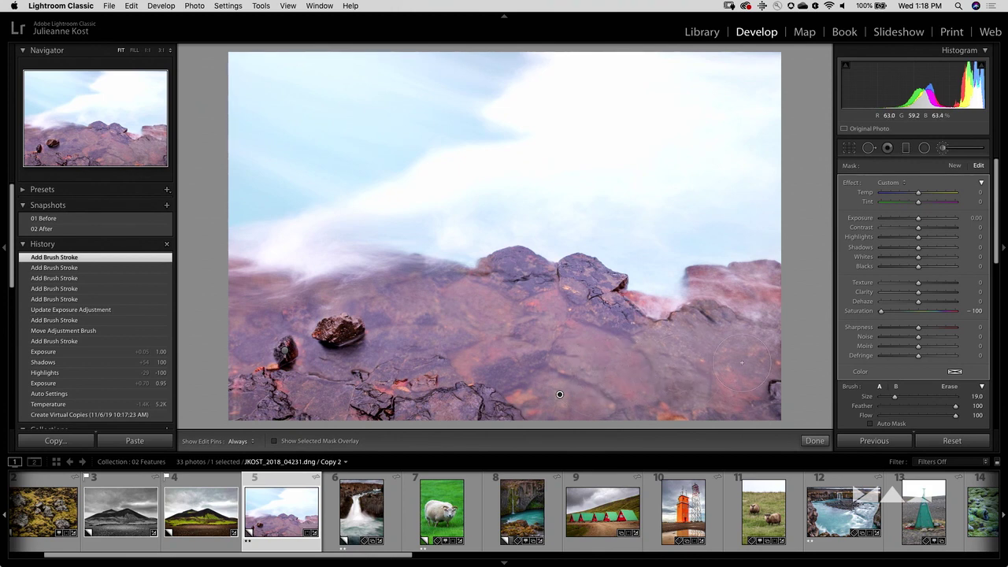
- Extend the desaturating brush strokes across the middle of the rocks
{"action": "key", "text": "h"}
{"action": "left_click_drag", "start_coordinate": [515, 376], "coordinate": [526, 355]}
{"action": "key", "text": "h"}
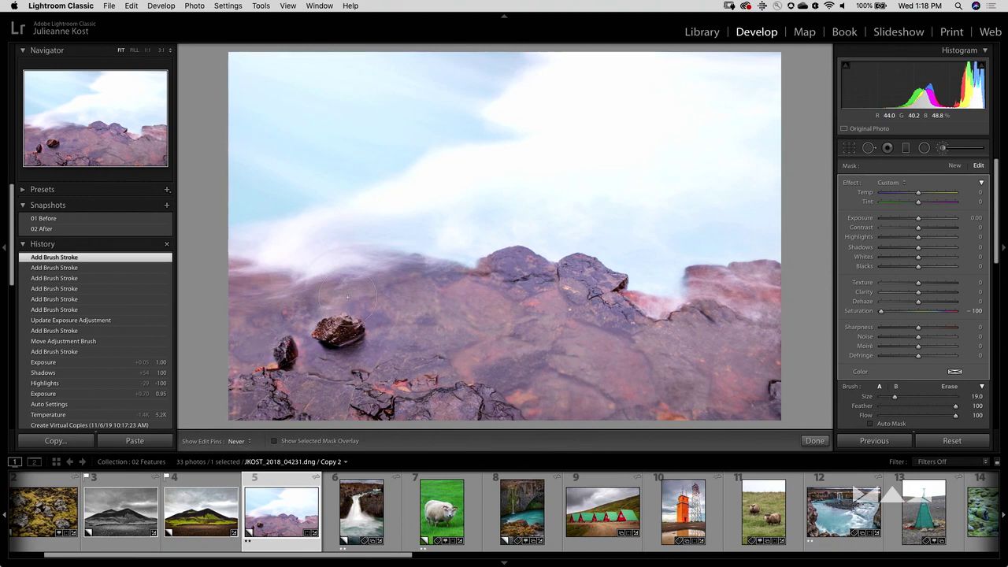
{"action": "left_click", "coordinate": [565, 346]}
{"action": "key", "text": "h"}
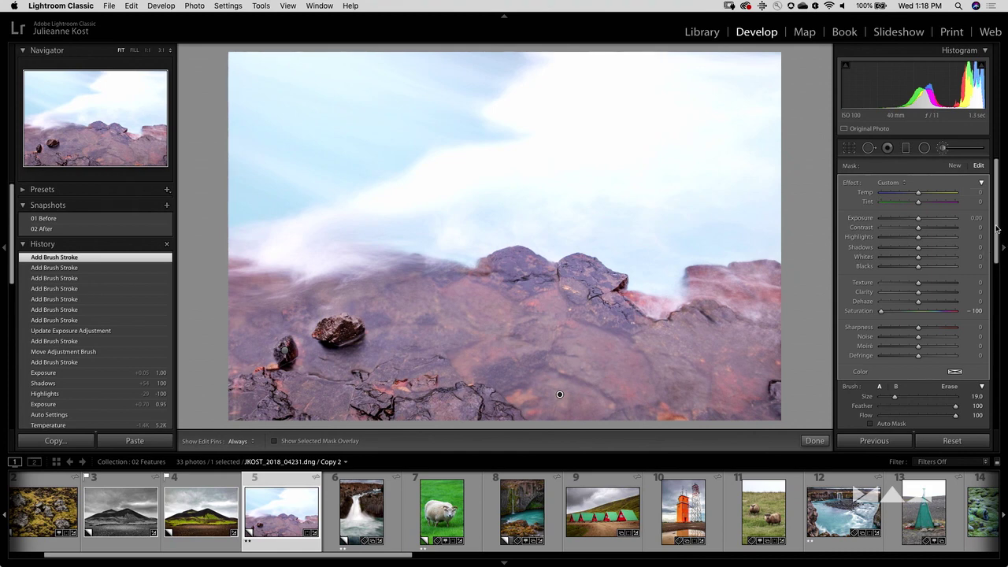
- Set the brush density to 100 and repaint the desaturation across the whole rock foreground
{"action": "scroll", "coordinate": [898, 268], "scroll_direction": "down", "scroll_amount": 2}
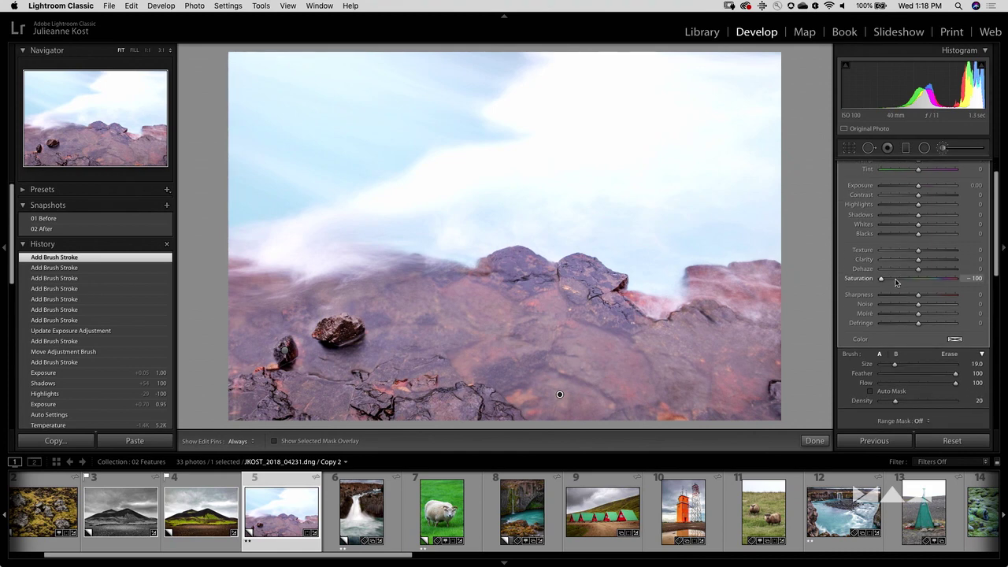
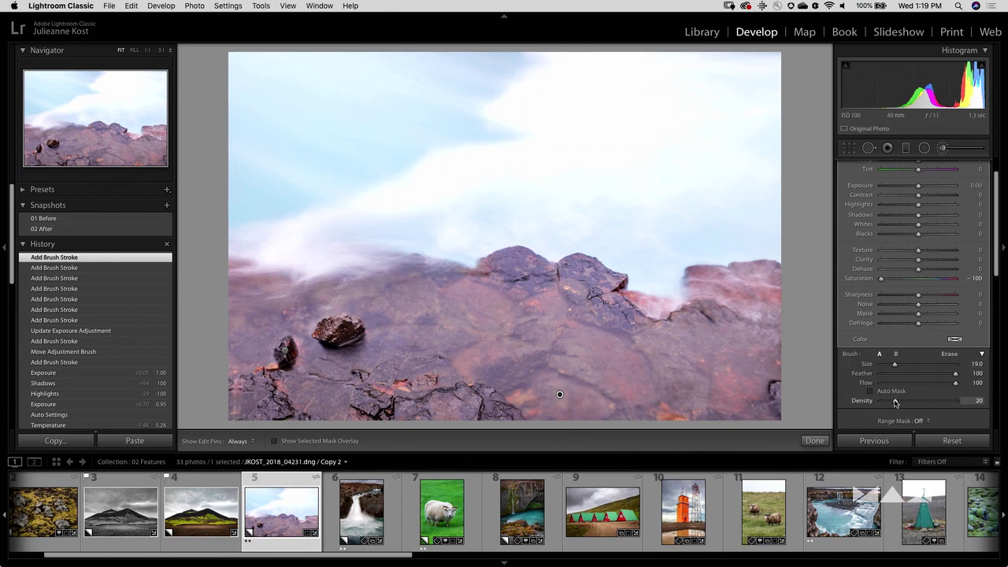
{"action": "left_click_drag", "start_coordinate": [899, 403], "coordinate": [1001, 403]}
{"action": "key", "text": "h"}
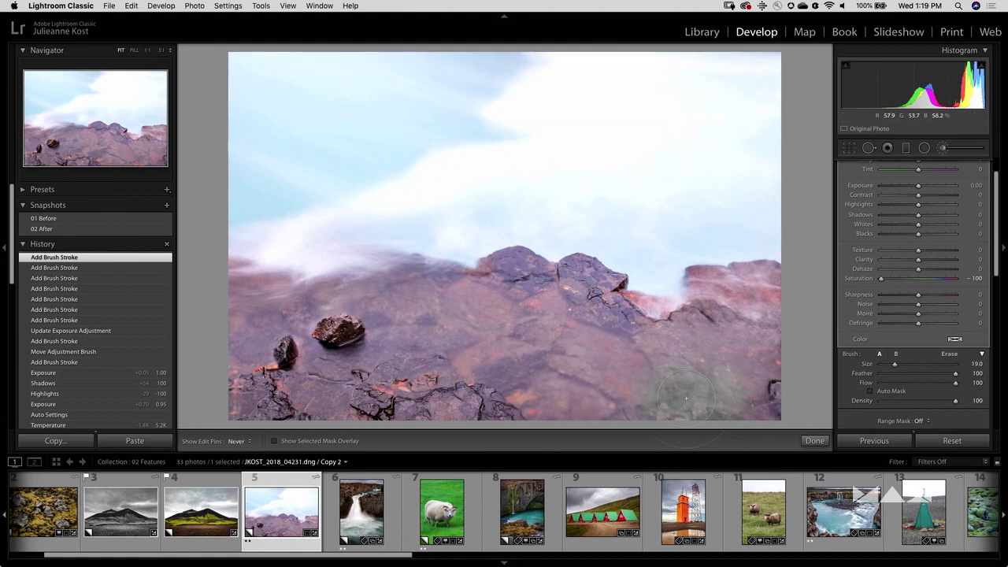
{"action": "left_click_drag", "start_coordinate": [647, 311], "coordinate": [567, 334]}
{"action": "mouse_move", "coordinate": [470, 312]}
{"action": "left_mouse_down"}
{"action": "mouse_move", "coordinate": [508, 374]}
{"action": "mouse_move", "coordinate": [465, 409]}
{"action": "mouse_move", "coordinate": [284, 410]}
{"action": "mouse_move", "coordinate": [223, 302]}
{"action": "left_mouse_up"}
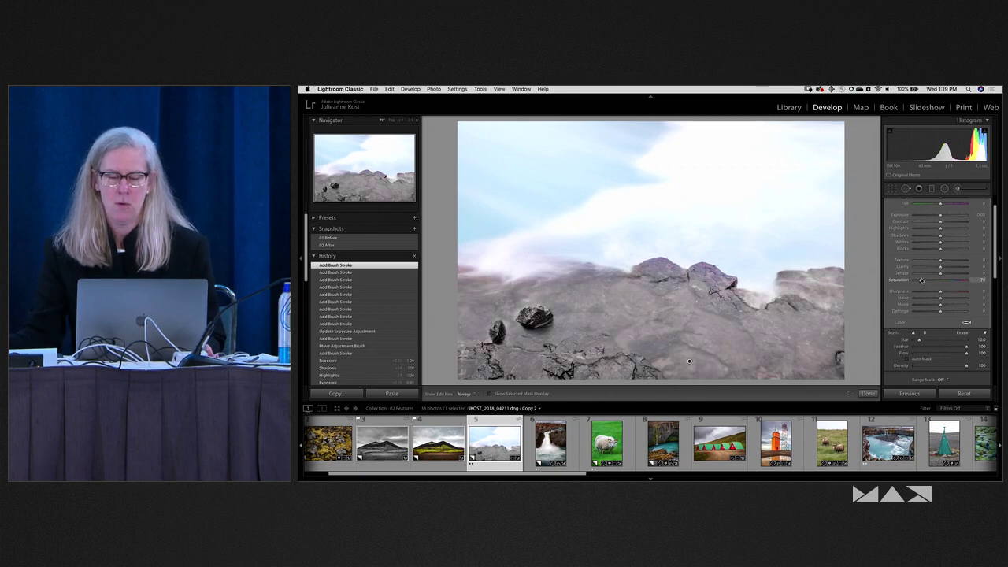
- Set the rock mask's saturation to -69 and shrink the filmstrip to enlarge the photo
{"action": "left_click_drag", "start_coordinate": [922, 281], "coordinate": [922, 282]}
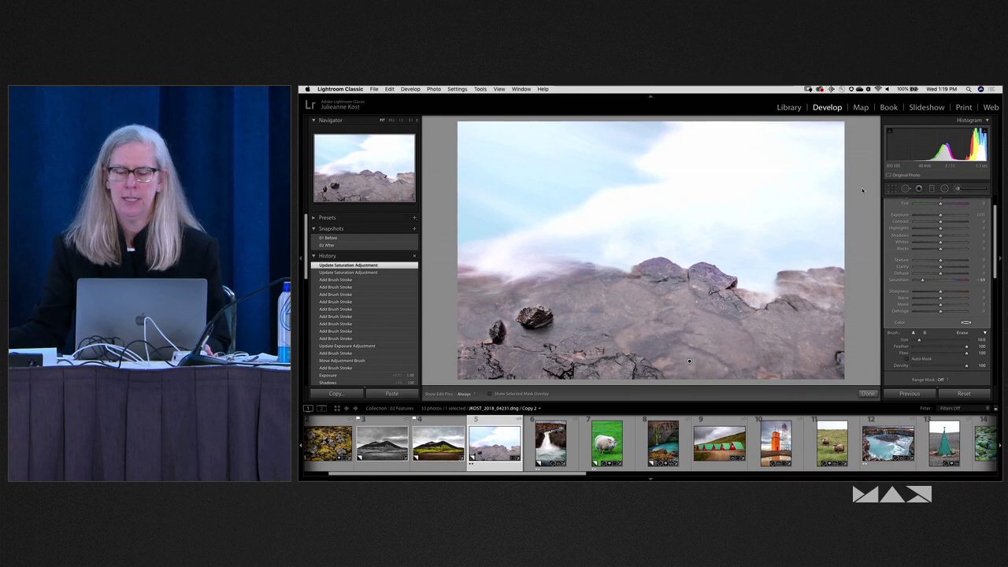
{"action": "scroll", "coordinate": [974, 202], "scroll_direction": "up", "scroll_amount": 1}
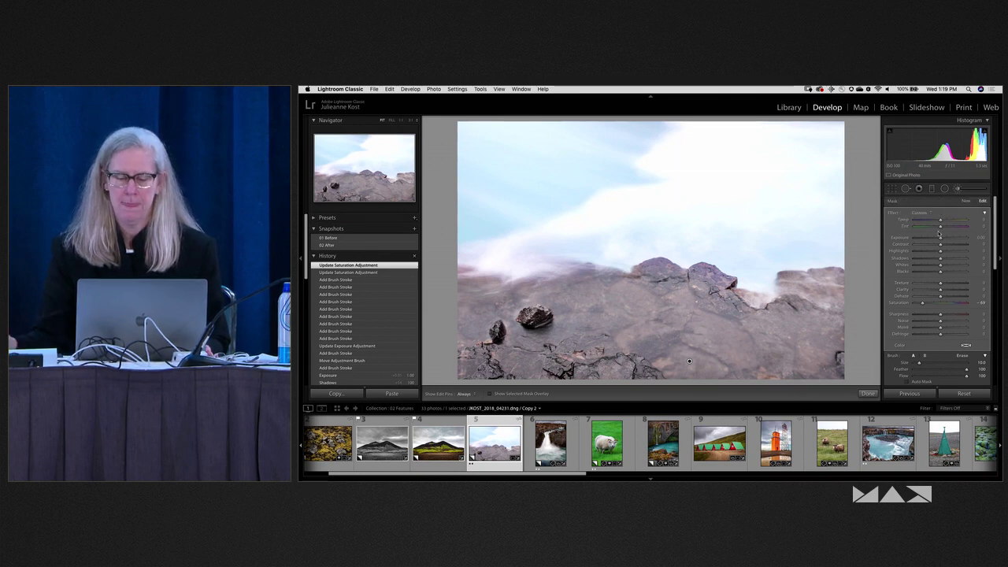
{"action": "left_click_drag", "start_coordinate": [737, 403], "coordinate": [738, 440]}
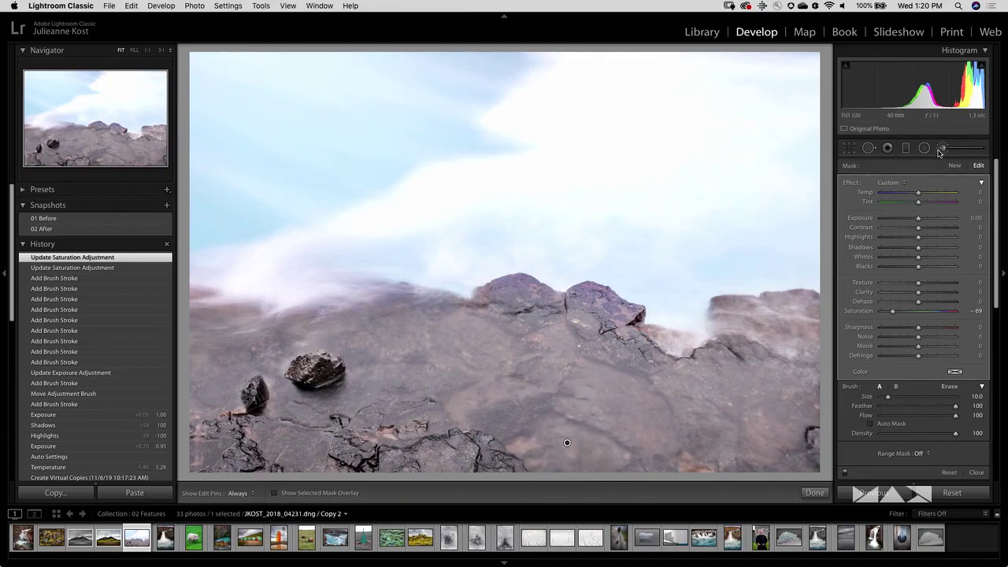
- Start a new brush mask with effects reset, dehaze 64 and brush size 21, and paint over the water
{"action": "left_click", "coordinate": [944, 151]}
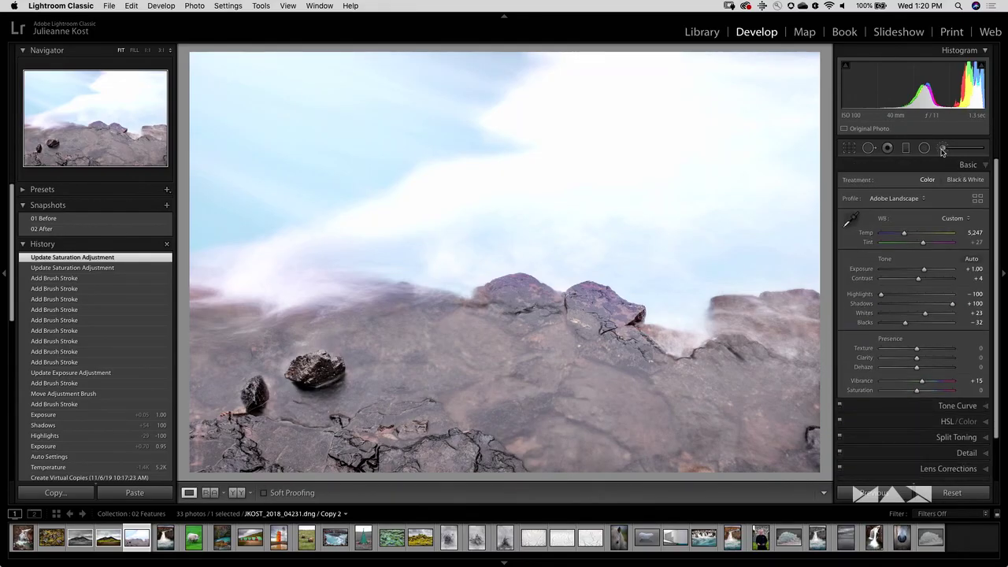
{"action": "left_click", "coordinate": [944, 151]}
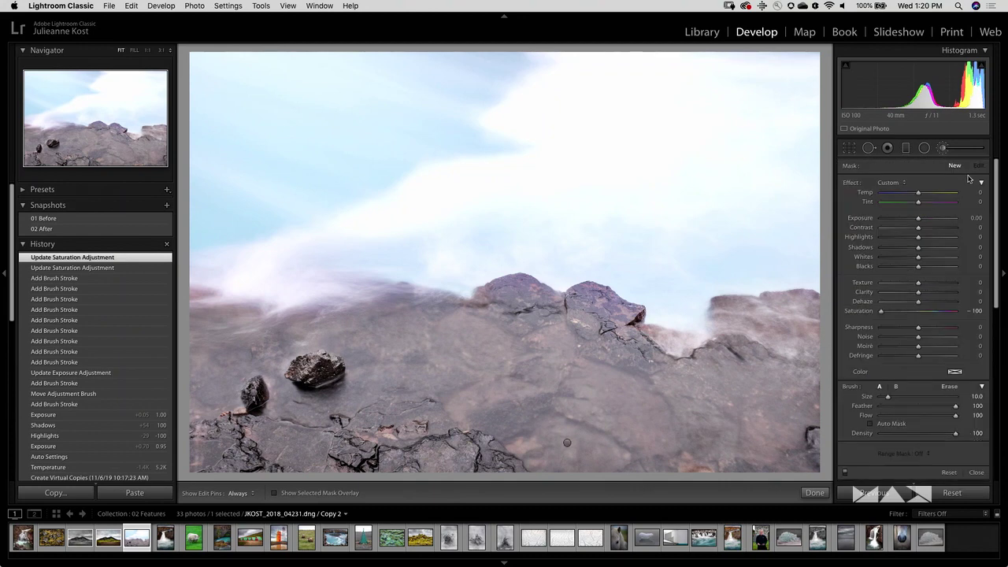
{"action": "double_click", "coordinate": [851, 182]}
{"action": "left_click_drag", "start_coordinate": [917, 302], "coordinate": [942, 302]}
{"action": "key", "text": "bracketright"}
{"action": "key", "text": "bracketright"}
{"action": "key", "text": "bracketright"}
{"action": "key", "text": "bracketright"}
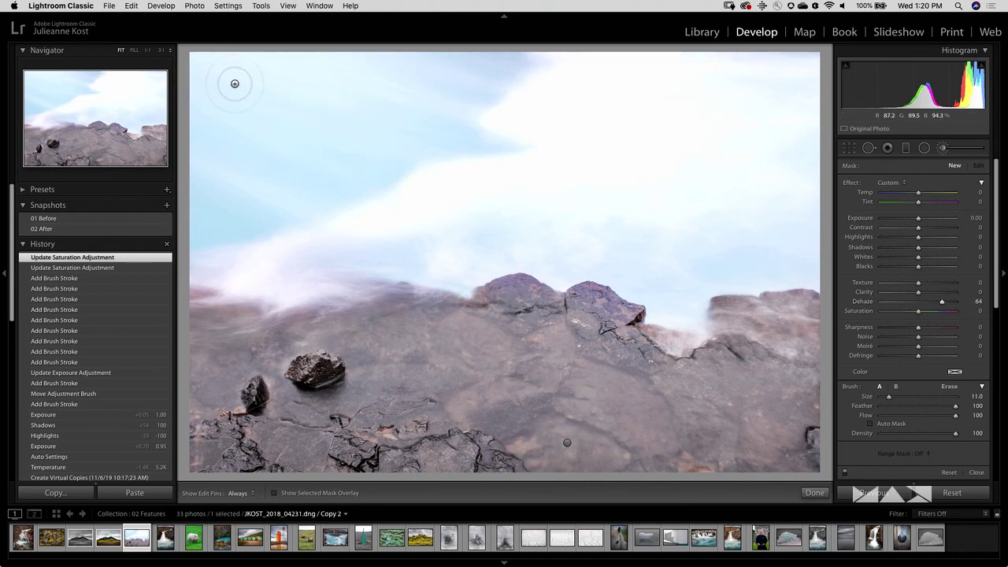
{"action": "mouse_move", "coordinate": [210, 81]}
{"action": "left_mouse_down"}
{"action": "mouse_move", "coordinate": [700, 78]}
{"action": "mouse_move", "coordinate": [779, 124]}
{"action": "mouse_move", "coordinate": [276, 117]}
{"action": "mouse_move", "coordinate": [383, 163]}
{"action": "mouse_move", "coordinate": [761, 169]}
{"action": "mouse_move", "coordinate": [567, 225]}
{"action": "mouse_move", "coordinate": [802, 235]}
{"action": "mouse_move", "coordinate": [708, 272]}
{"action": "mouse_move", "coordinate": [649, 275]}
{"action": "mouse_move", "coordinate": [484, 214]}
{"action": "mouse_move", "coordinate": [465, 233]}
{"action": "mouse_move", "coordinate": [236, 267]}
{"action": "mouse_move", "coordinate": [207, 206]}
{"action": "mouse_move", "coordinate": [199, 150]}
{"action": "mouse_move", "coordinate": [248, 100]}
{"action": "mouse_move", "coordinate": [209, 98]}
{"action": "mouse_move", "coordinate": [221, 67]}
{"action": "mouse_move", "coordinate": [315, 67]}
{"action": "mouse_move", "coordinate": [409, 180]}
{"action": "mouse_move", "coordinate": [481, 174]}
{"action": "mouse_move", "coordinate": [597, 102]}
{"action": "mouse_move", "coordinate": [709, 67]}
{"action": "mouse_move", "coordinate": [785, 82]}
{"action": "mouse_move", "coordinate": [788, 57]}
{"action": "left_mouse_up"}
{"action": "key", "text": "h"}
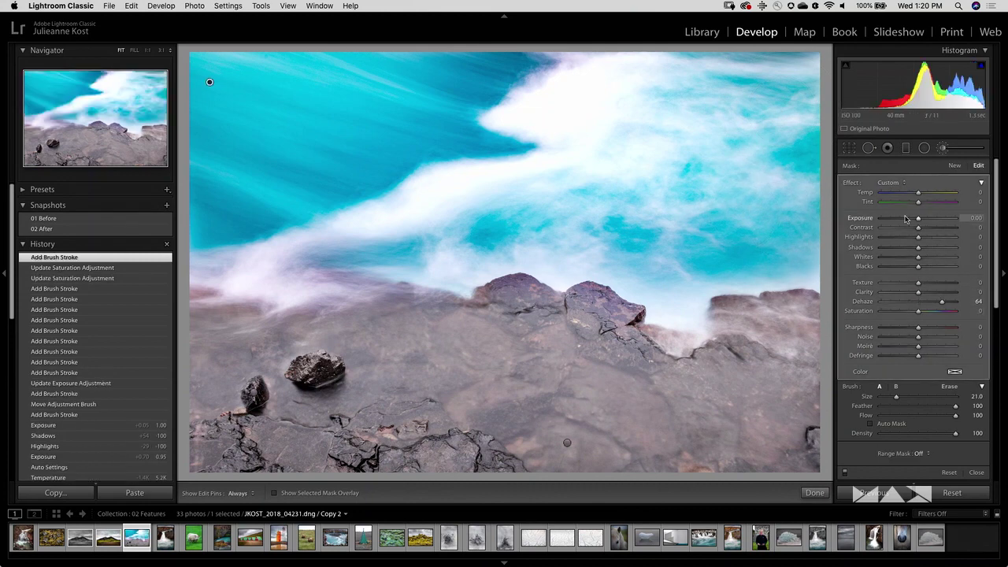
- Set the water mask's clarity to 46 and saturation to -81
{"action": "left_click_drag", "start_coordinate": [916, 313], "coordinate": [894, 314]}
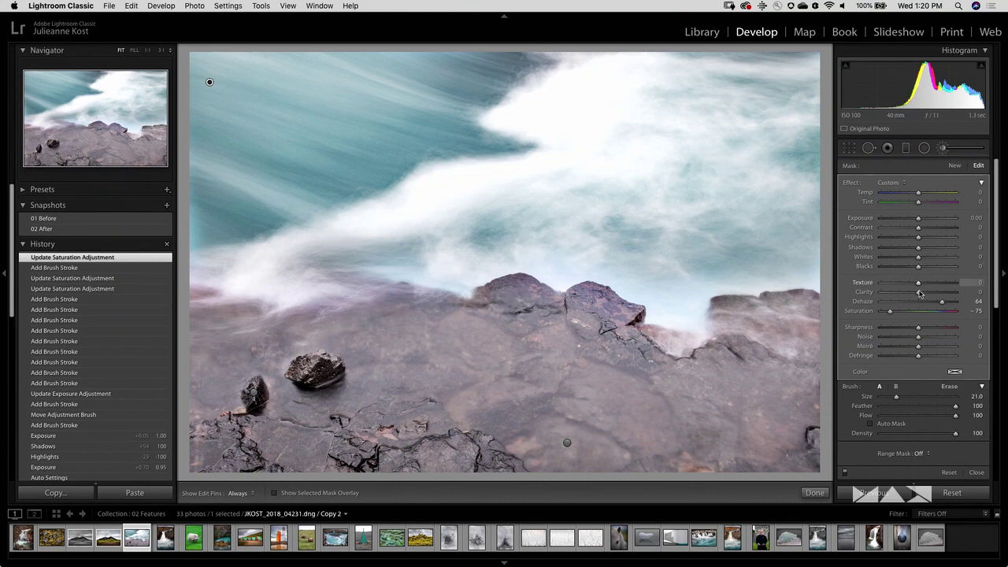
{"action": "left_click_drag", "start_coordinate": [931, 295], "coordinate": [884, 314]}
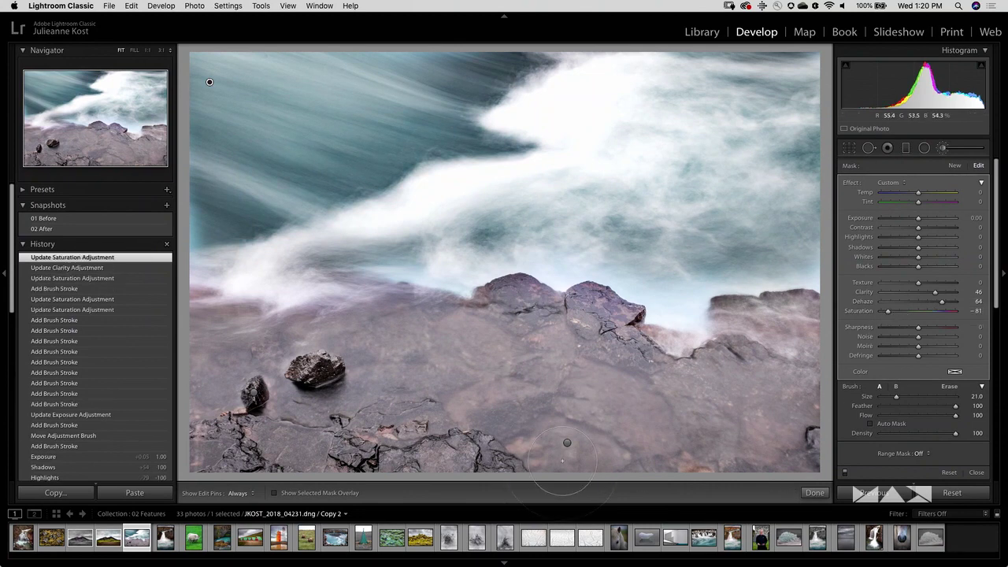
- Set the rock mask's saturation to -93 and paint the remaining coloured rock edges, reducing the brush size to 8
{"action": "key", "text": "Return"}
{"action": "left_click_drag", "start_coordinate": [883, 313], "coordinate": [884, 315]}
{"action": "key", "text": "bracketleft"}
{"action": "key", "text": "bracketleft"}
{"action": "key", "text": "bracketleft"}
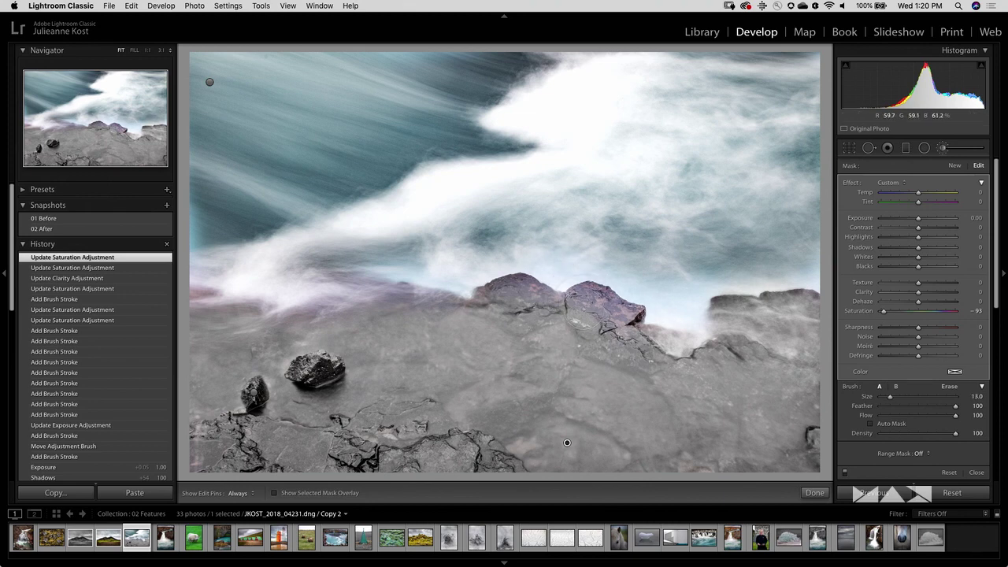
{"action": "key", "text": "h"}
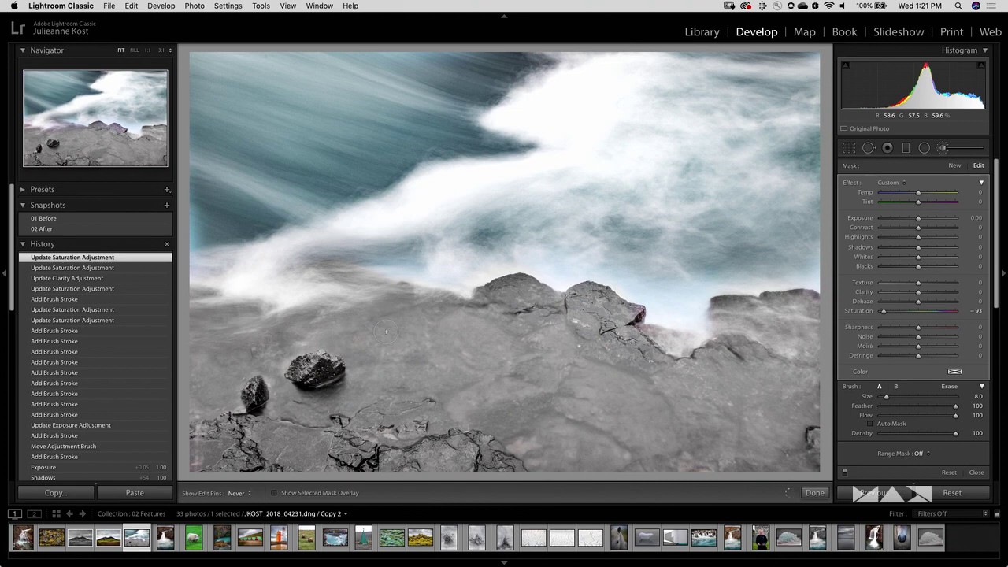
{"action": "left_click", "coordinate": [534, 358]}
{"action": "key", "text": "h"}
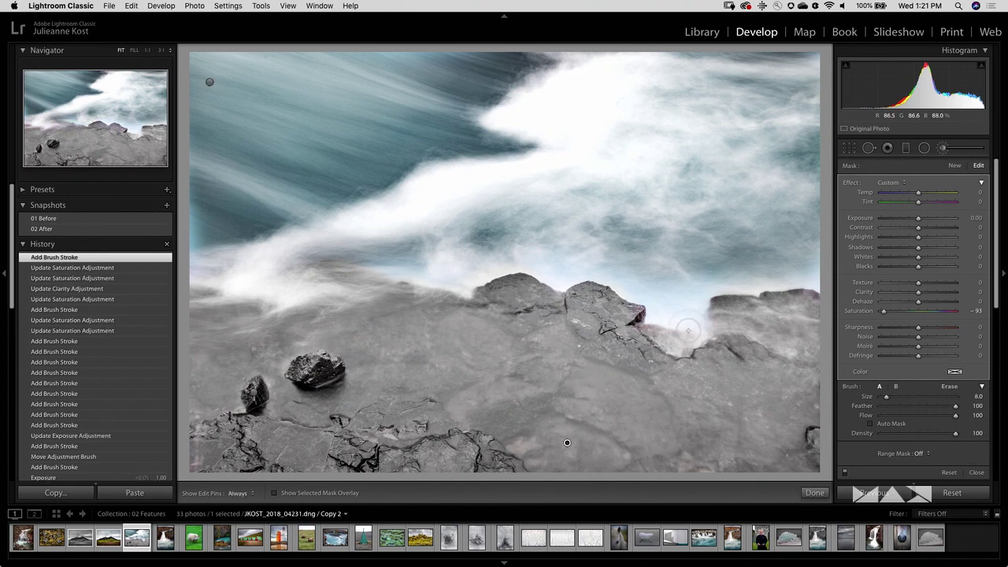
- Compare the edited coastal photo with its original version by switching between the before and after views
{"action": "key", "text": "backslash"}
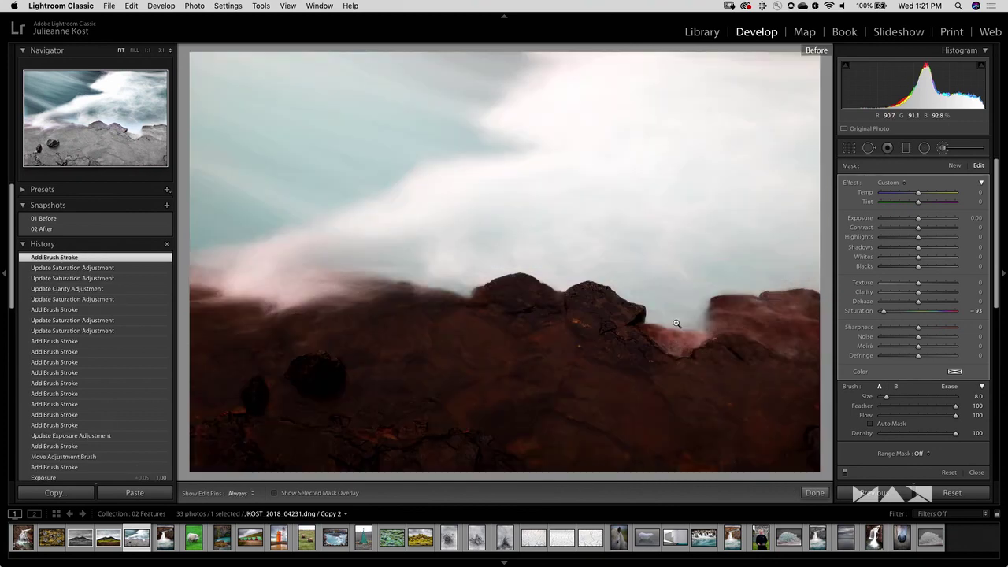
{"action": "key", "text": "backslash"}
{"action": "key", "text": "backslash"}
{"action": "key", "text": "backslash"}
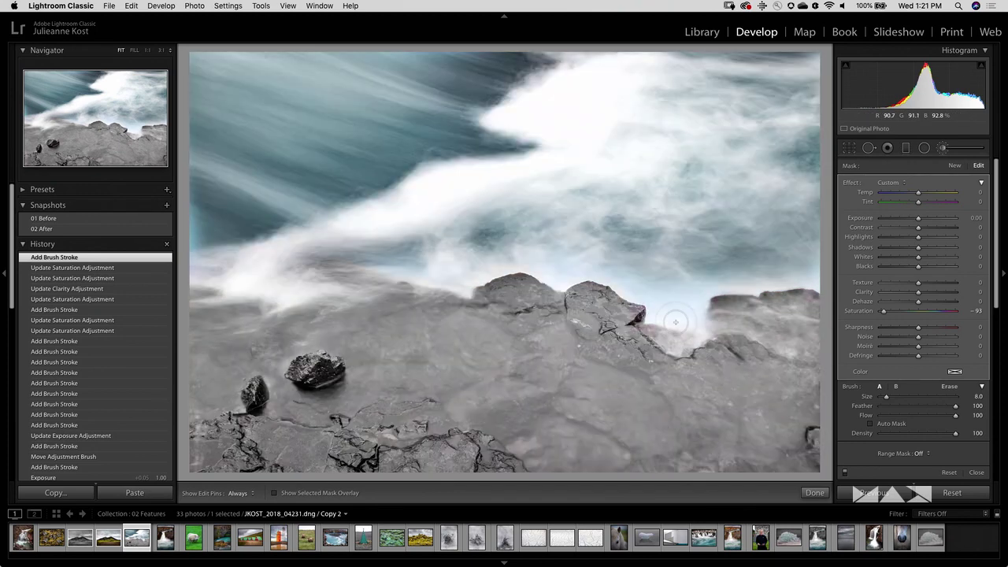
{"action": "key", "text": "backslash"}
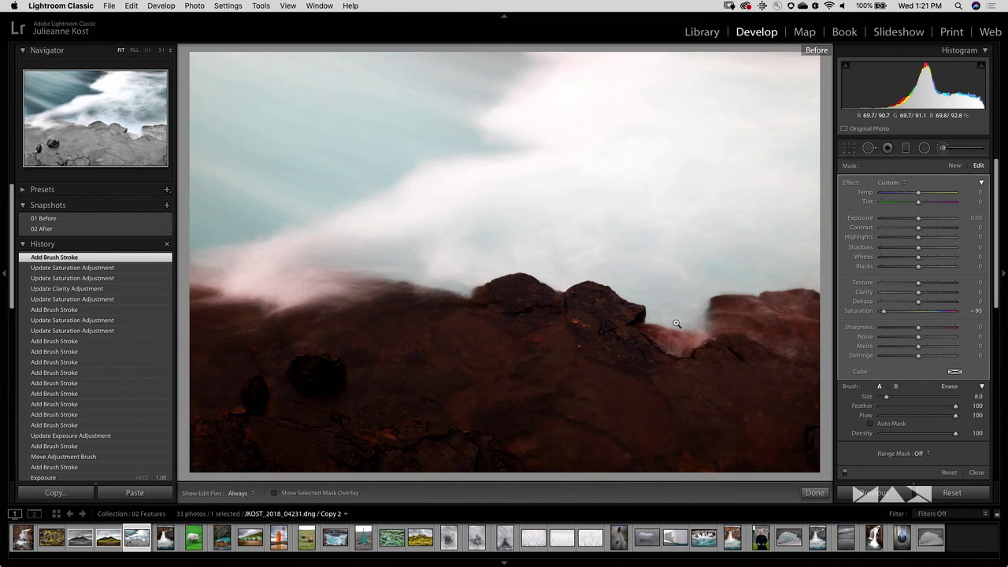
{"action": "key", "text": "backslash"}
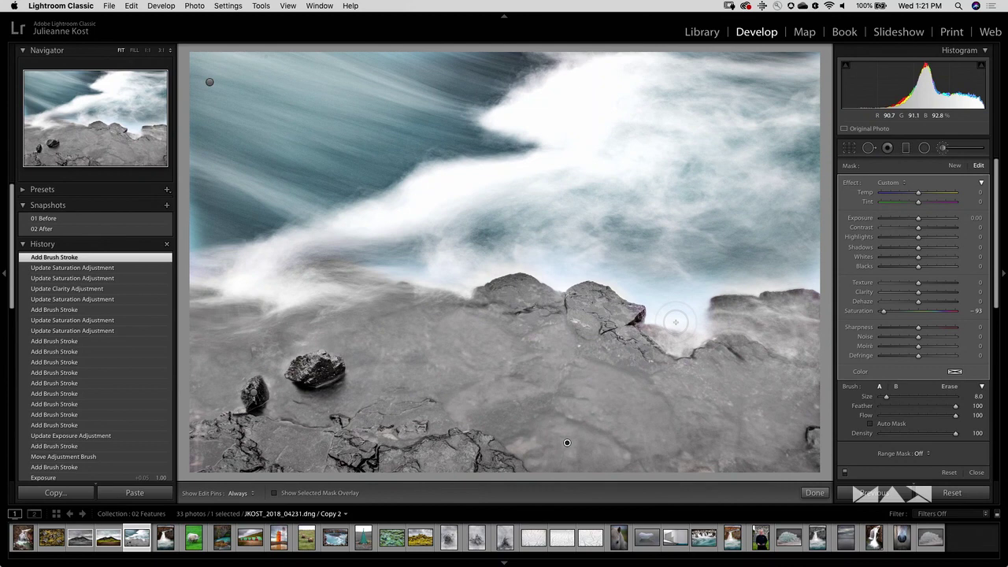
- Open the waterfall photo JKOST_2018_14089-HDR.dng, leave the adjustment brush and set the photo's overall exposure to -0.25
{"action": "left_click", "coordinate": [194, 538]}
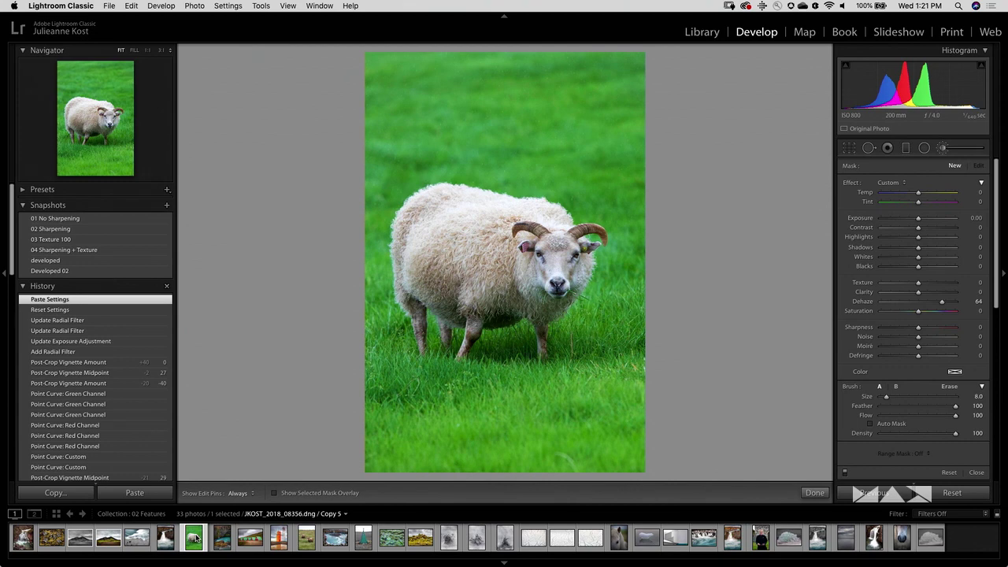
{"action": "left_click", "coordinate": [166, 539]}
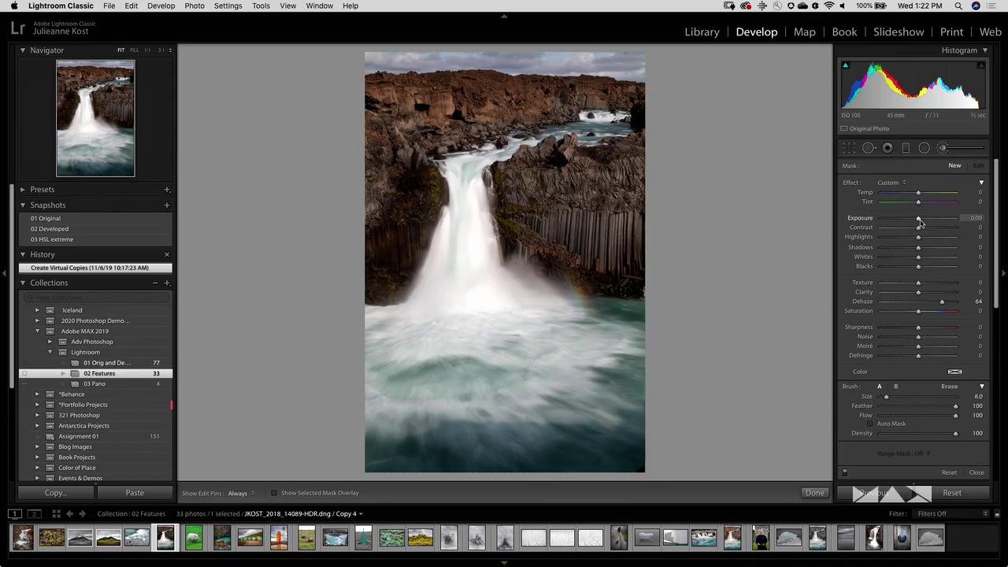
{"action": "left_click_drag", "start_coordinate": [920, 223], "coordinate": [982, 230]}
{"action": "left_click_drag", "start_coordinate": [985, 230], "coordinate": [927, 220]}
{"action": "key", "text": "k"}
{"action": "mouse_move", "coordinate": [914, 267]}
{"action": "left_mouse_down"}
{"action": "mouse_move", "coordinate": [873, 270]}
{"action": "mouse_move", "coordinate": [967, 279]}
{"action": "mouse_move", "coordinate": [915, 271]}
{"action": "left_mouse_up"}
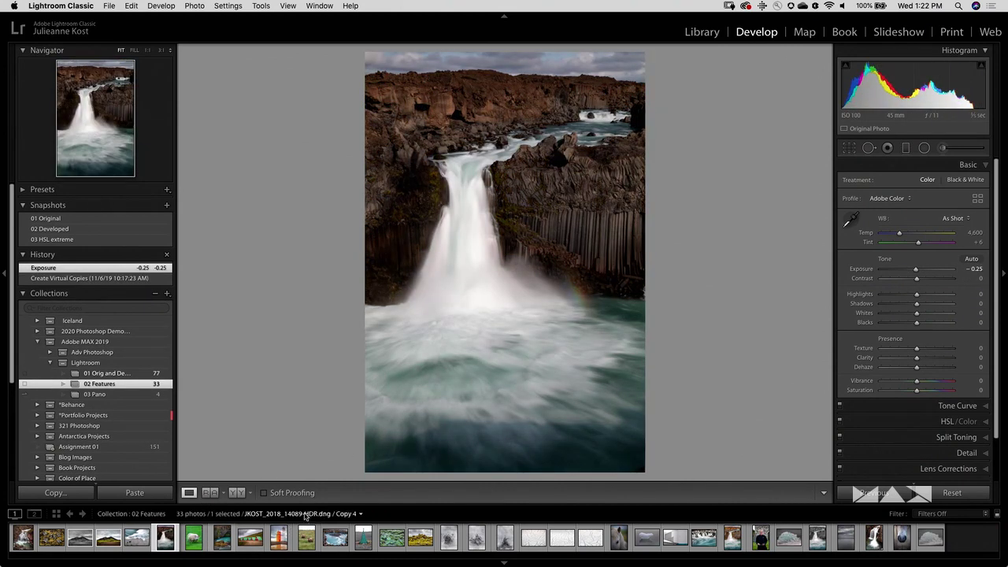
{"action": "left_click", "coordinate": [193, 537]}
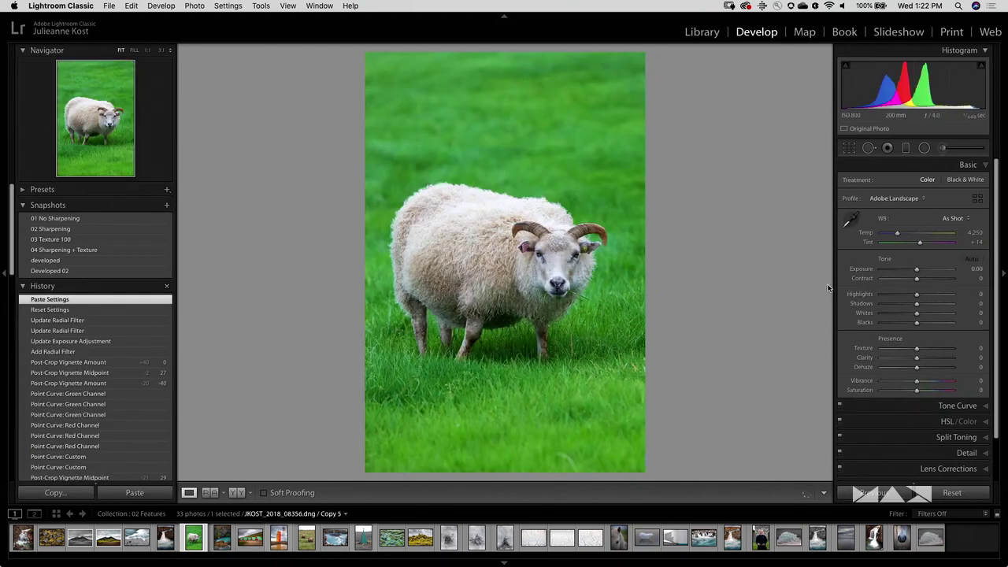
{"action": "mouse_move", "coordinate": [917, 272]}
{"action": "left_mouse_down"}
{"action": "mouse_move", "coordinate": [871, 273]}
{"action": "mouse_move", "coordinate": [957, 268]}
{"action": "mouse_move", "coordinate": [919, 271]}
{"action": "left_mouse_up"}
{"action": "double_click", "coordinate": [918, 271]}
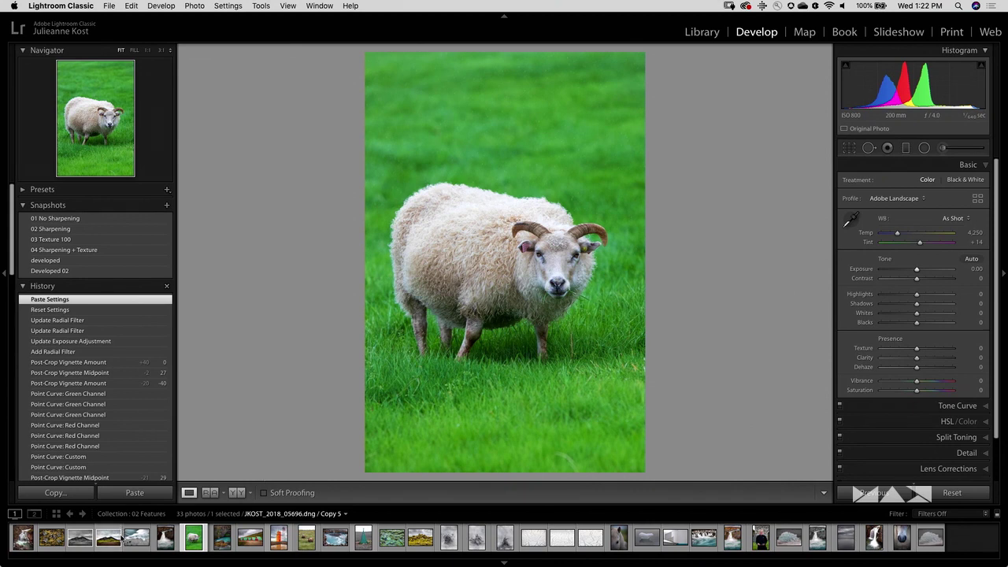
{"action": "left_click", "coordinate": [164, 538]}
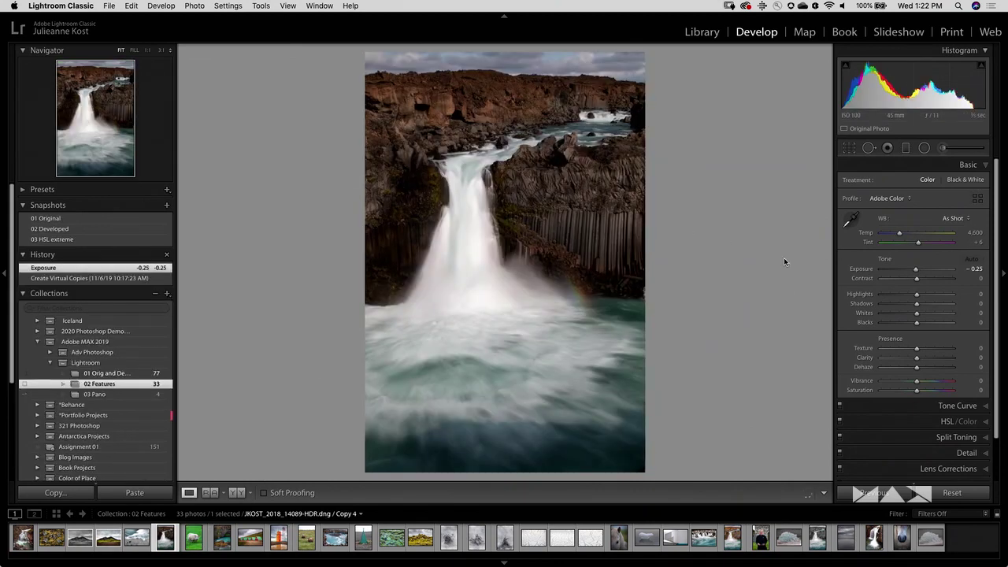
- Set the waterfall photo's highlights to -100, shadows to +100 and whites to +53
{"action": "left_click_drag", "start_coordinate": [917, 293], "coordinate": [953, 303]}
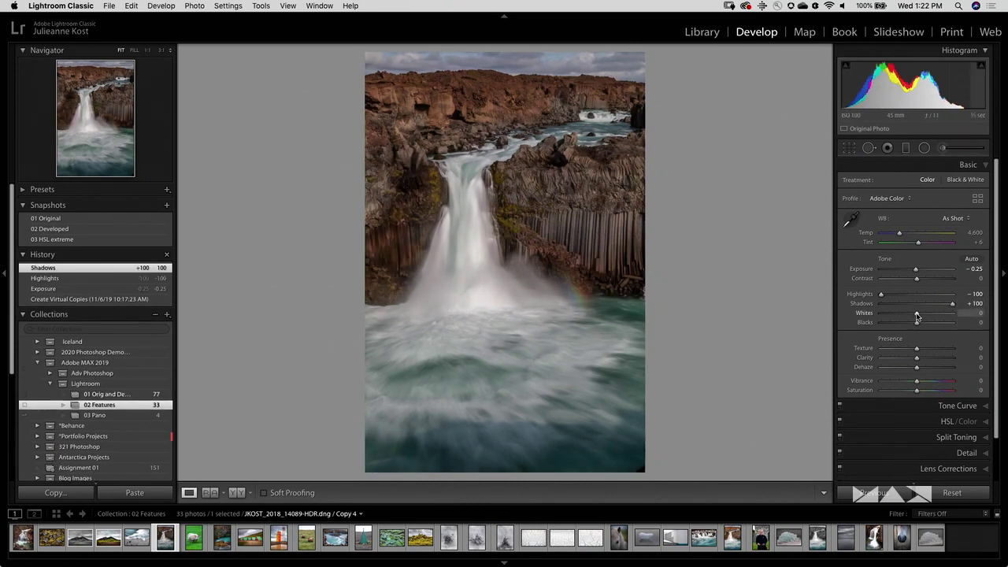
{"action": "left_click_drag", "start_coordinate": [918, 316], "coordinate": [936, 316]}
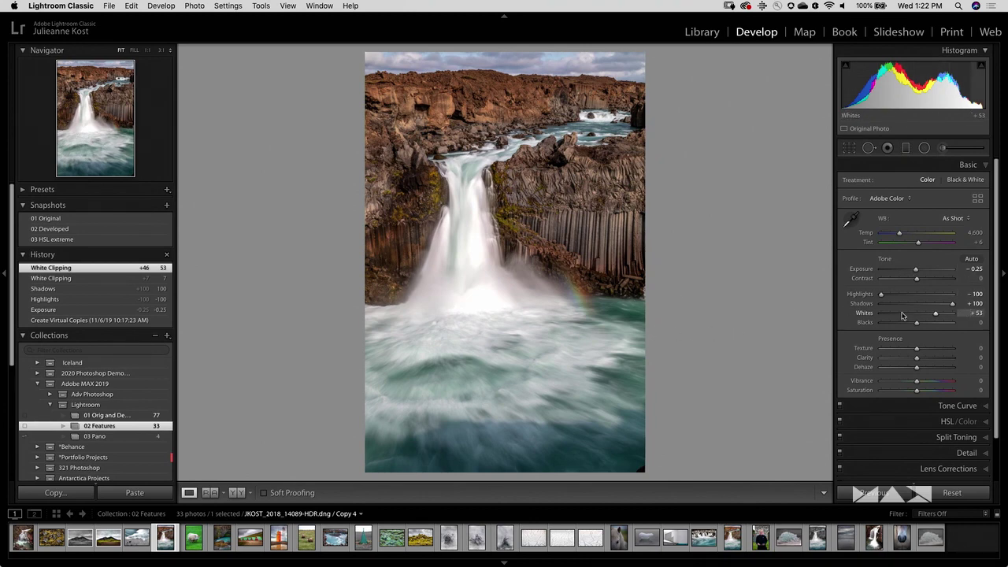
- Open the tone curve's point editor and set its channel to RGB
{"action": "left_click", "coordinate": [951, 410]}
{"action": "left_click", "coordinate": [936, 326]}
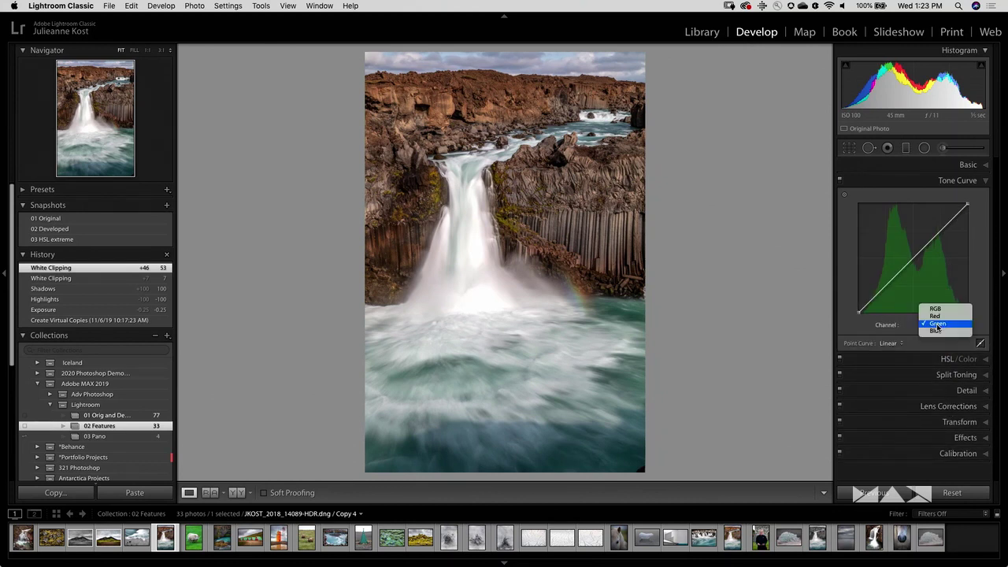
{"action": "left_click", "coordinate": [935, 309]}
- Try lifting the darks on the parametric tone curve
{"action": "left_click", "coordinate": [980, 344]}
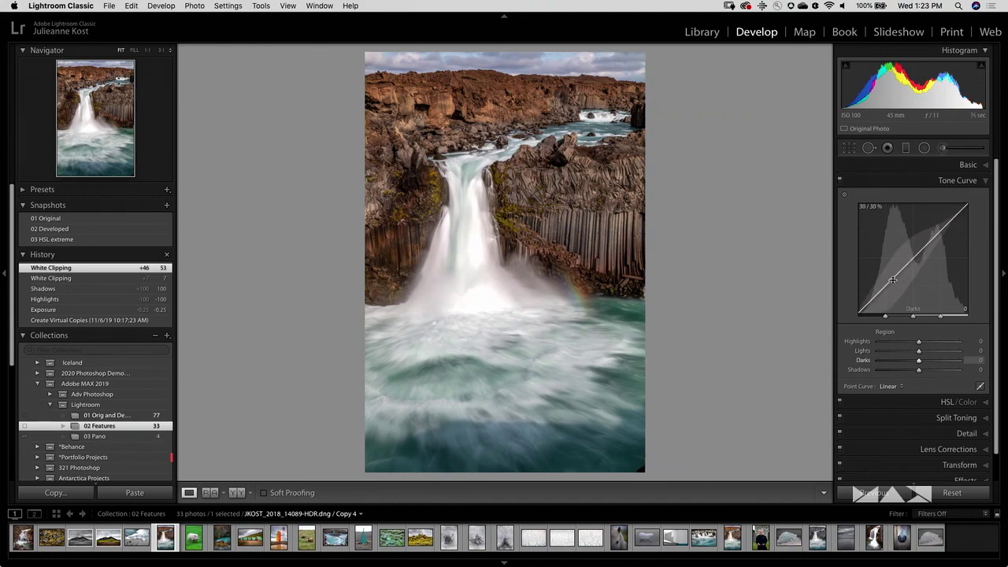
{"action": "mouse_move", "coordinate": [895, 277]}
{"action": "left_mouse_down"}
{"action": "mouse_move", "coordinate": [897, 254]}
{"action": "mouse_move", "coordinate": [897, 297]}
{"action": "mouse_move", "coordinate": [897, 273]}
{"action": "left_mouse_up"}
{"action": "key", "text": "super+z"}
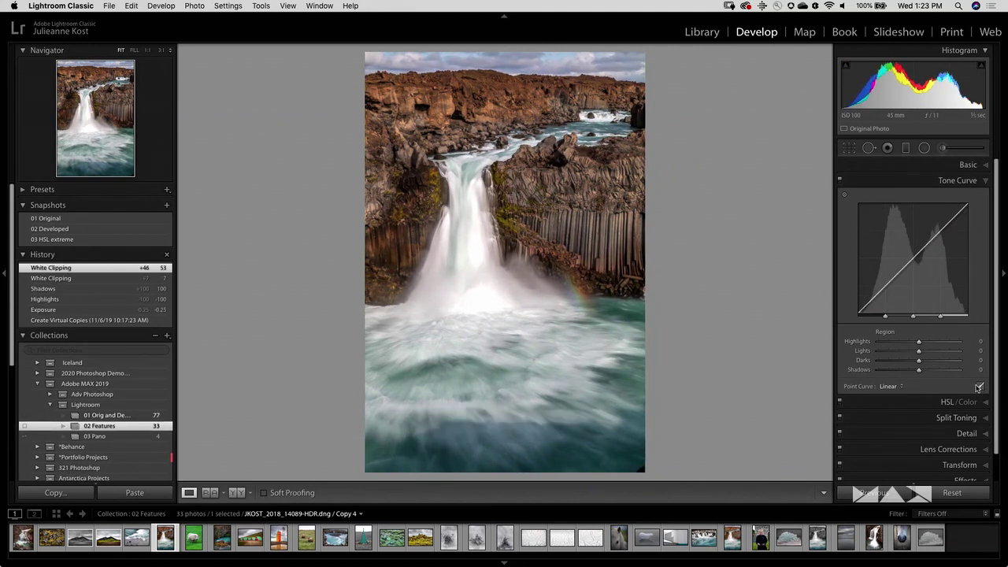
{"action": "left_click", "coordinate": [960, 413]}
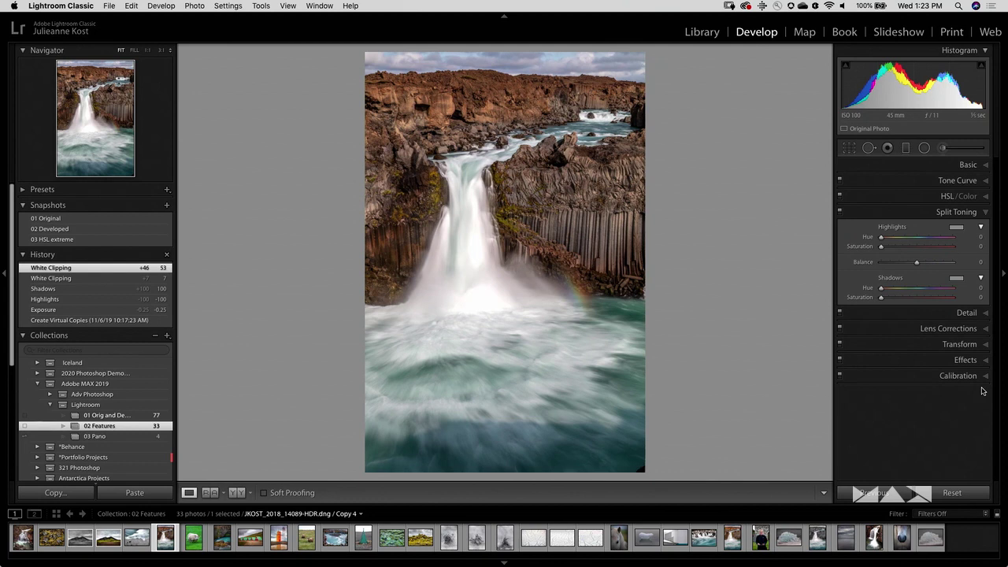
{"action": "left_click", "coordinate": [973, 183]}
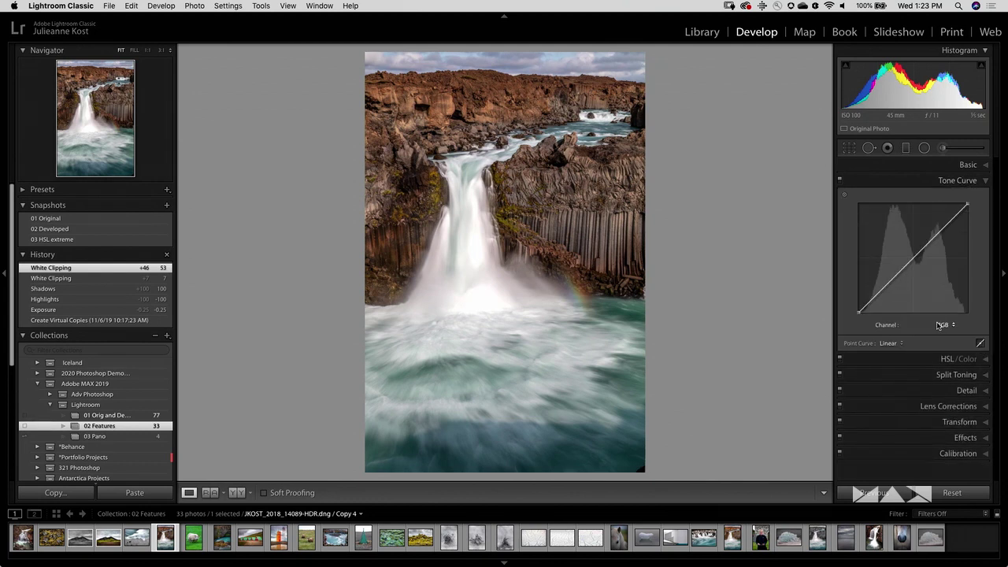
- Brighten the waterfall photo's darker tones by raising two points in the lower part of the RGB point curve
{"action": "left_click", "coordinate": [942, 325]}
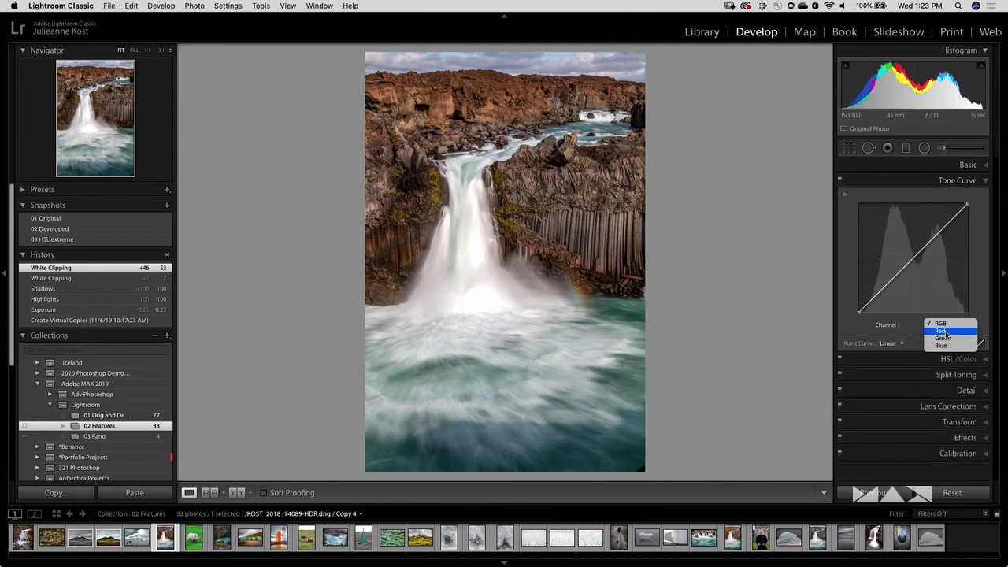
{"action": "left_click", "coordinate": [948, 326]}
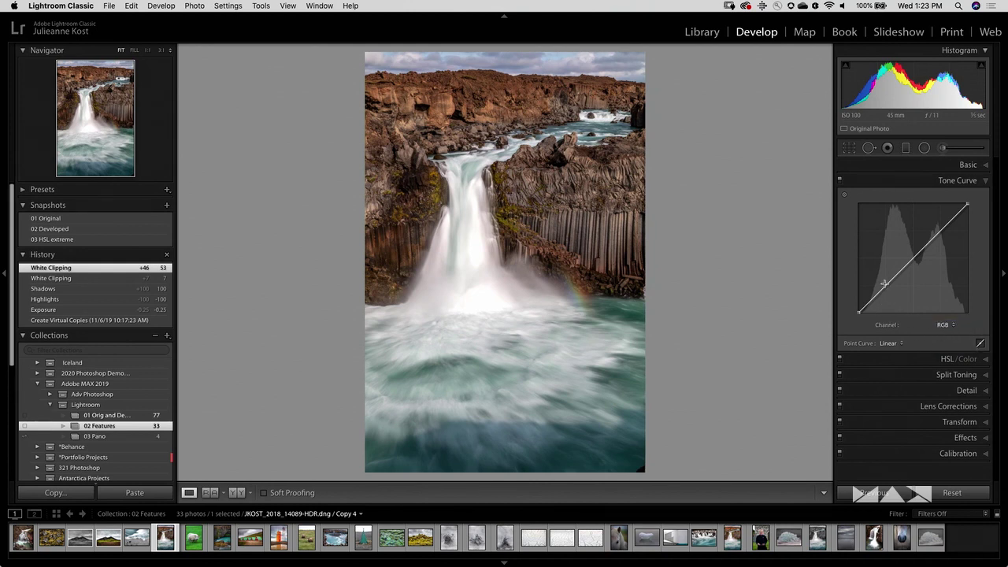
{"action": "mouse_move", "coordinate": [879, 293]}
{"action": "left_mouse_down"}
{"action": "mouse_move", "coordinate": [889, 278]}
{"action": "mouse_move", "coordinate": [871, 292]}
{"action": "left_mouse_up"}
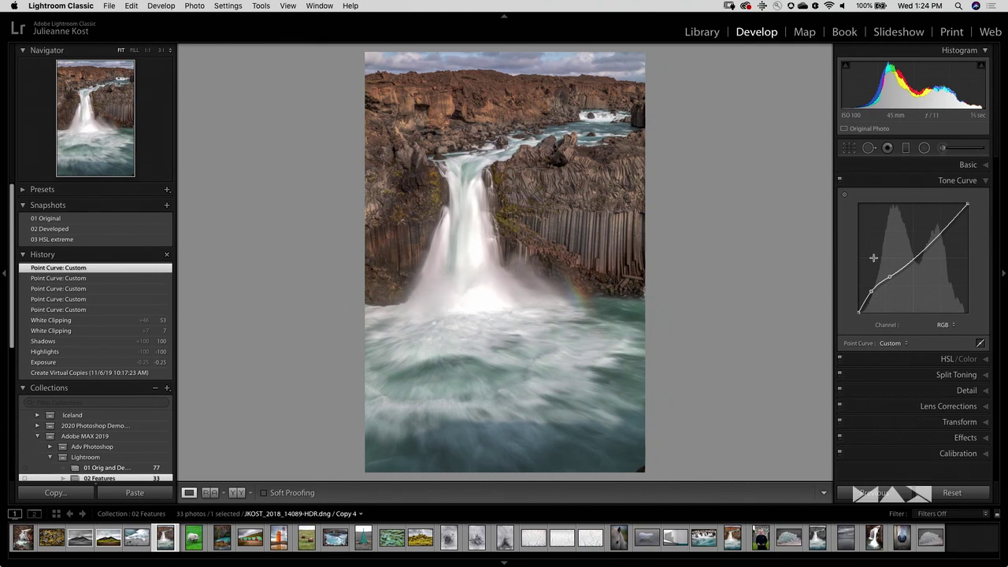
{"action": "mouse_move", "coordinate": [890, 276]}
{"action": "left_mouse_down"}
{"action": "mouse_move", "coordinate": [896, 288]}
{"action": "mouse_move", "coordinate": [886, 280]}
{"action": "left_mouse_up"}
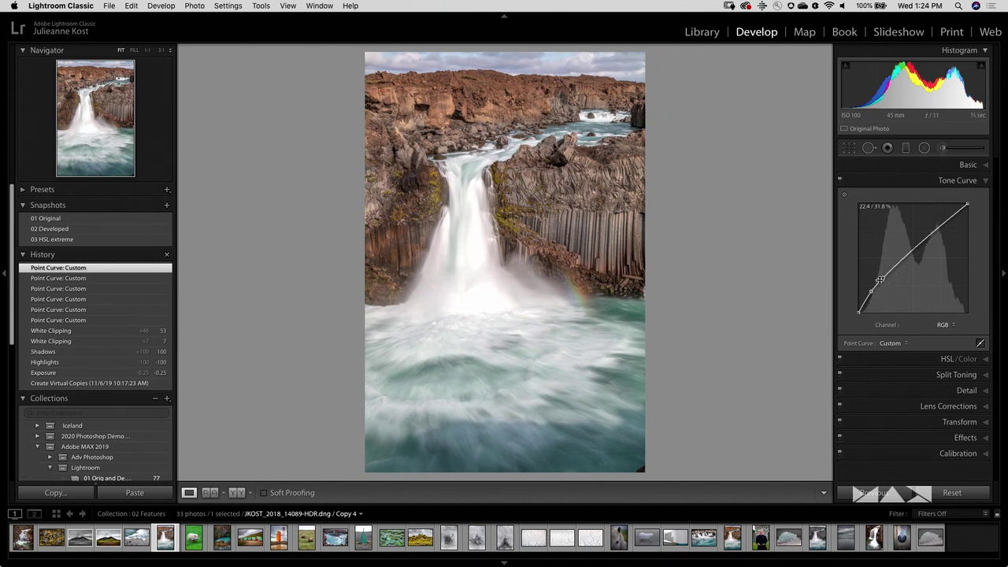
- On the blue channel's point curve, shift the black point slightly inward to warm the shadows
{"action": "left_click", "coordinate": [943, 324]}
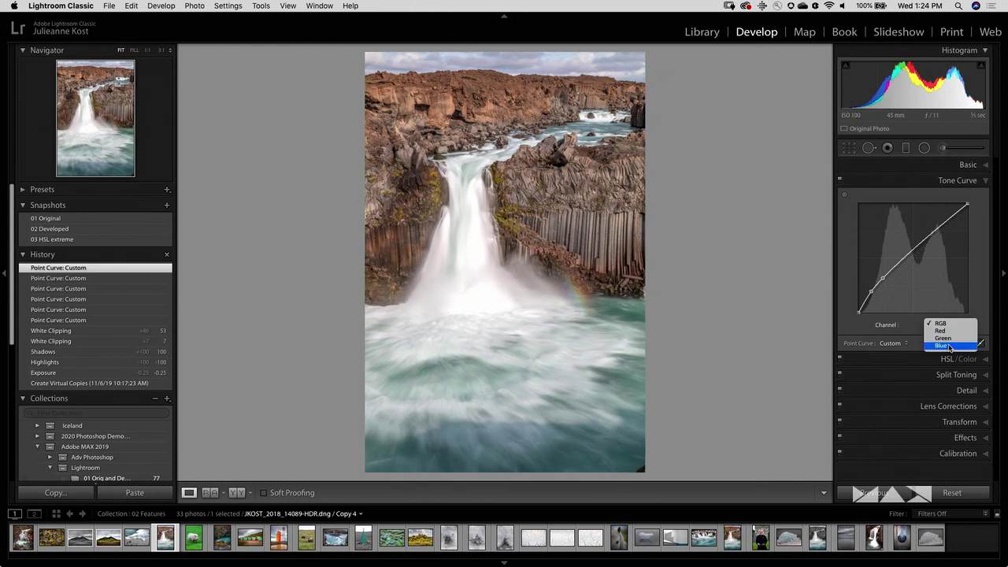
{"action": "left_click", "coordinate": [949, 346]}
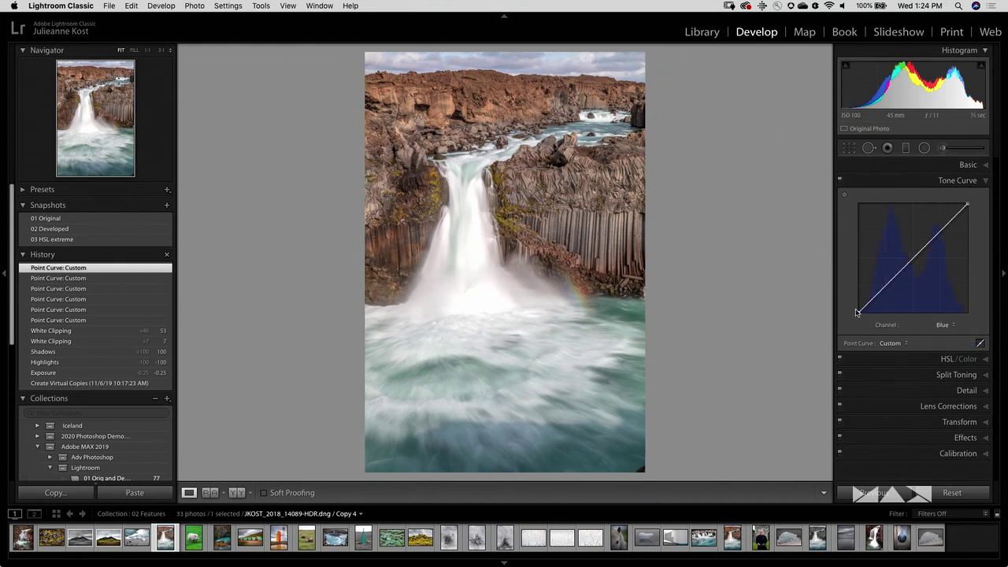
{"action": "mouse_move", "coordinate": [858, 310]}
{"action": "left_mouse_down"}
{"action": "mouse_move", "coordinate": [859, 285]}
{"action": "mouse_move", "coordinate": [859, 324]}
{"action": "left_mouse_up"}
{"action": "left_click_drag", "start_coordinate": [861, 314], "coordinate": [862, 316]}
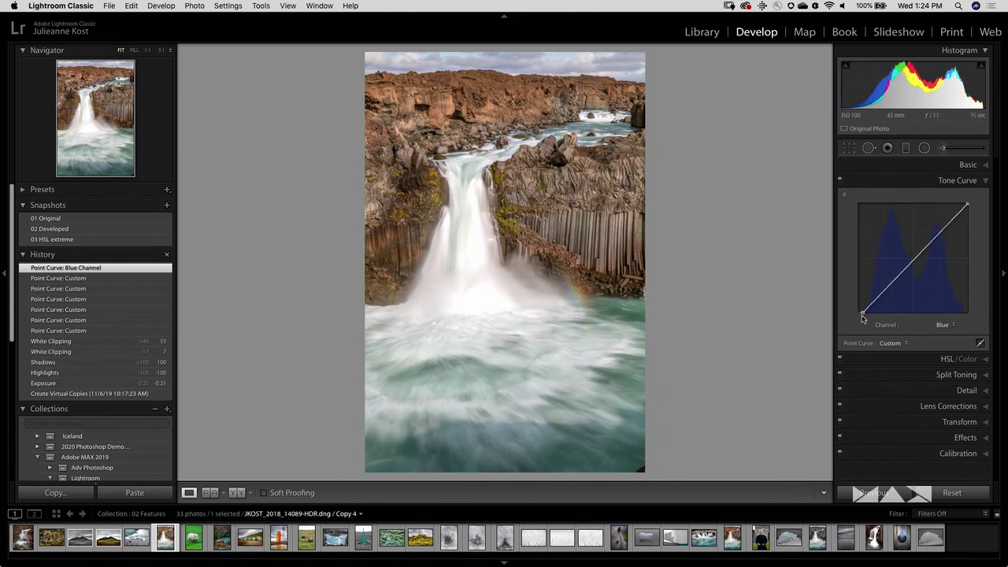
- Set the red saturation to -100 in the HSL adjustments
{"action": "left_click", "coordinate": [946, 358]}
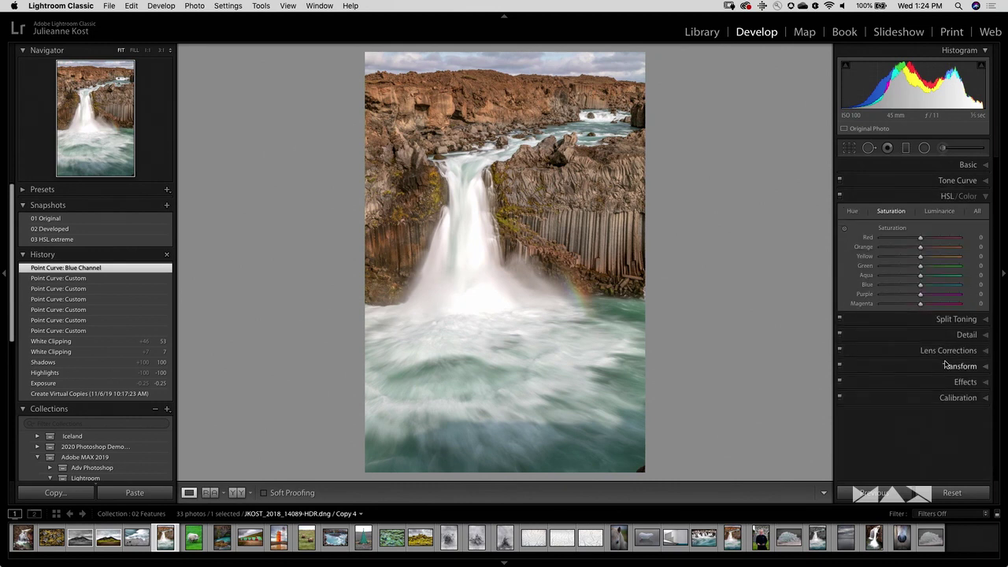
{"action": "left_click", "coordinate": [844, 230]}
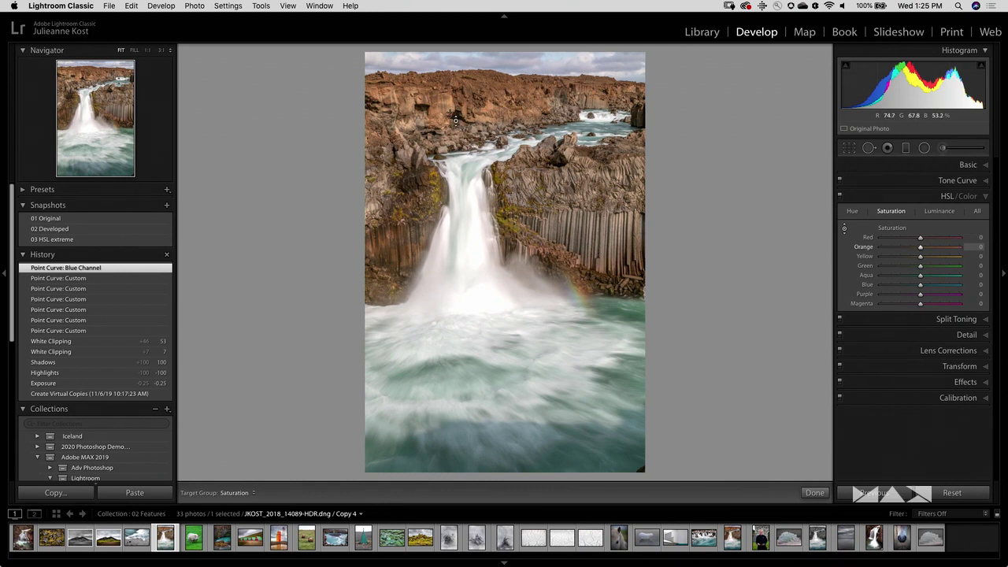
{"action": "left_click_drag", "start_coordinate": [918, 238], "coordinate": [846, 250]}
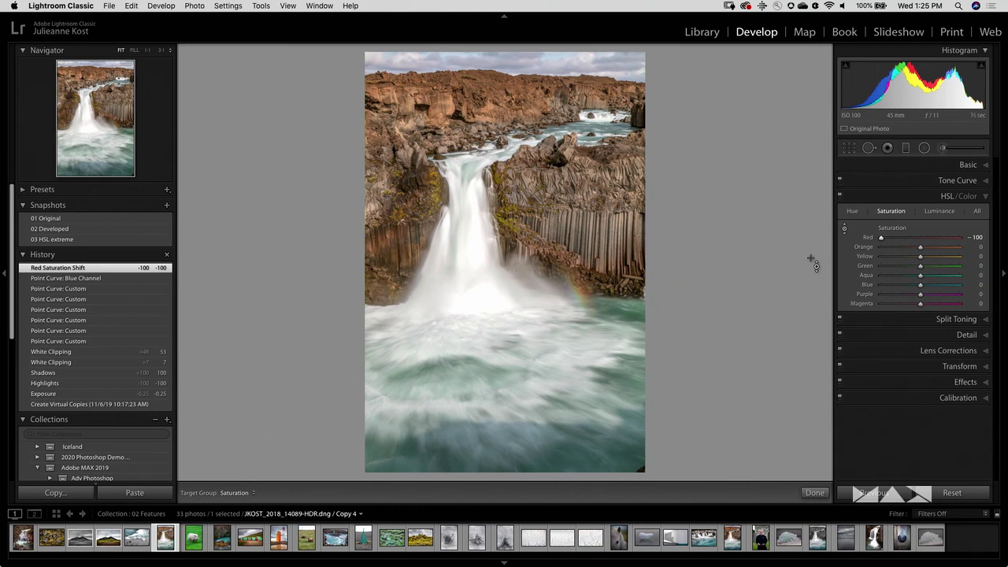
{"action": "left_click", "coordinate": [846, 231]}
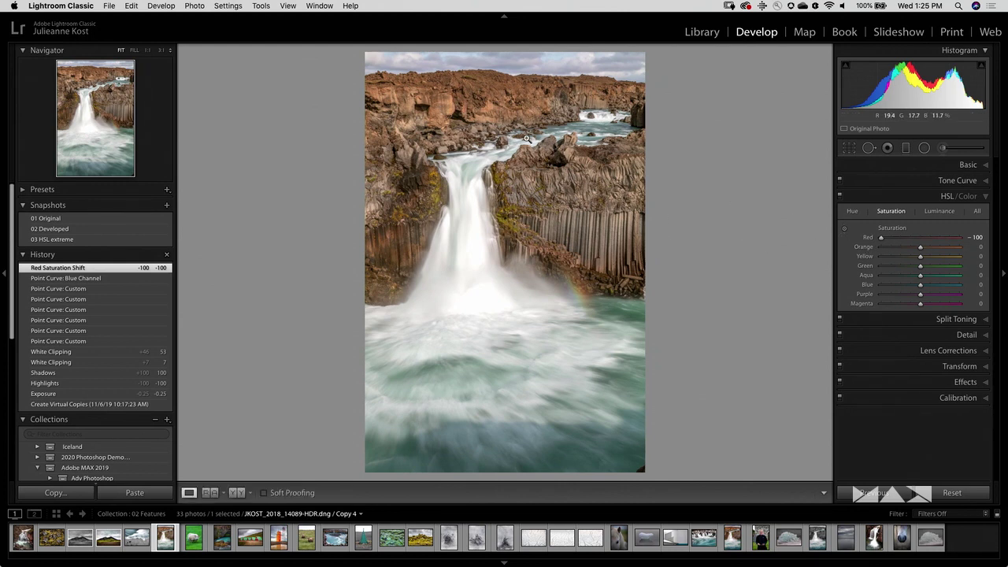
- Desaturate the rocks with the targeted saturation adjustment, bringing orange to -100 and yellow to -84
{"action": "left_click", "coordinate": [844, 230]}
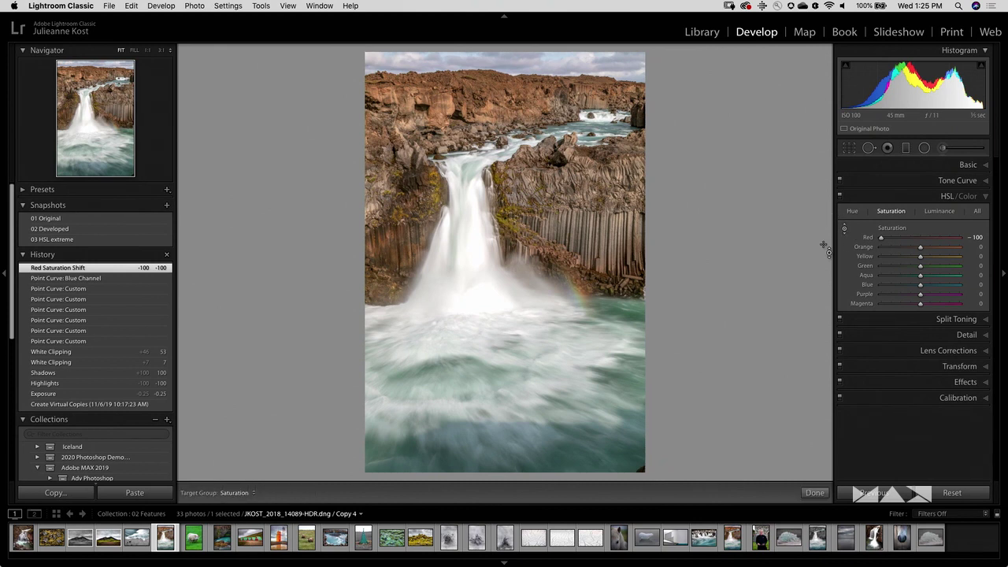
{"action": "left_click_drag", "start_coordinate": [415, 119], "coordinate": [440, 185]}
{"action": "left_click_drag", "start_coordinate": [441, 141], "coordinate": [441, 148]}
{"action": "mouse_move", "coordinate": [440, 189]}
{"action": "left_mouse_down"}
{"action": "mouse_move", "coordinate": [440, 175]}
{"action": "mouse_move", "coordinate": [440, 204]}
{"action": "left_mouse_up"}
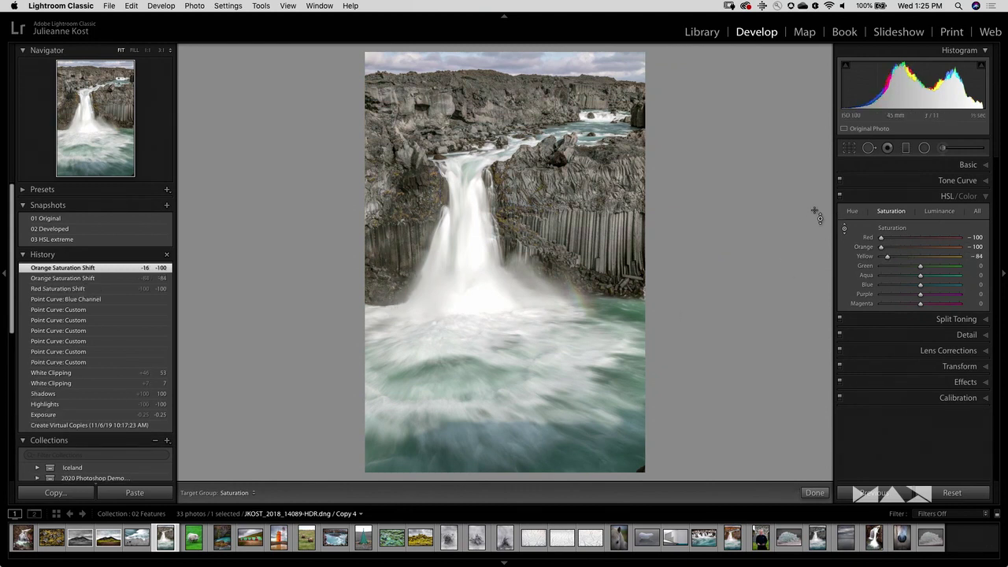
- Use targeted adjustments on the water to shift the aqua hue to +64 and set saturation to +34 for aqua and +10 for blue
{"action": "left_click", "coordinate": [853, 212]}
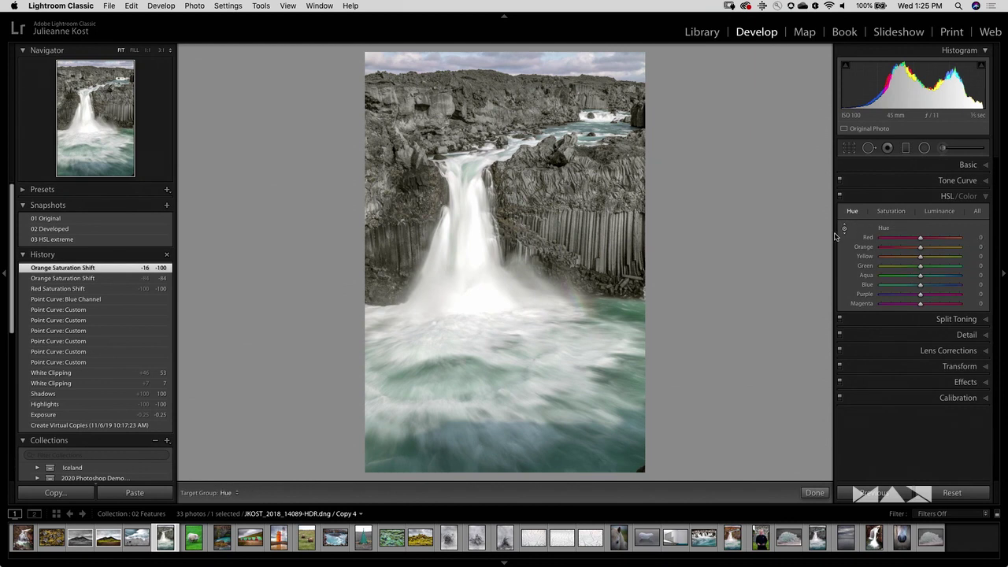
{"action": "left_click_drag", "start_coordinate": [622, 330], "coordinate": [629, 392]}
{"action": "left_click", "coordinate": [895, 214]}
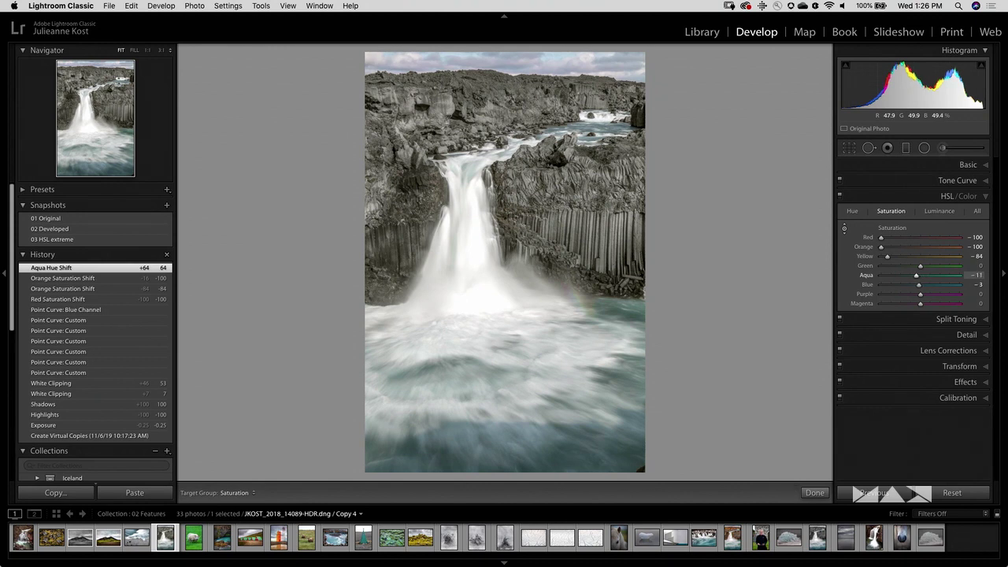
{"action": "left_click_drag", "start_coordinate": [566, 347], "coordinate": [565, 340]}
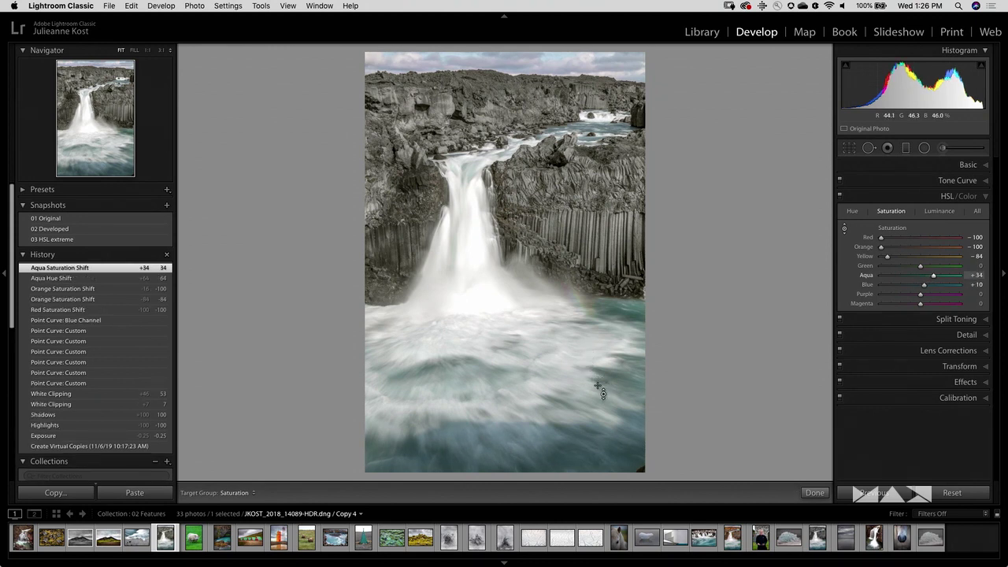
- With the adjustment brush at dehaze 0 and saturation -100, paint over the sky above the cliffs to remove its colour
{"action": "left_click", "coordinate": [943, 149]}
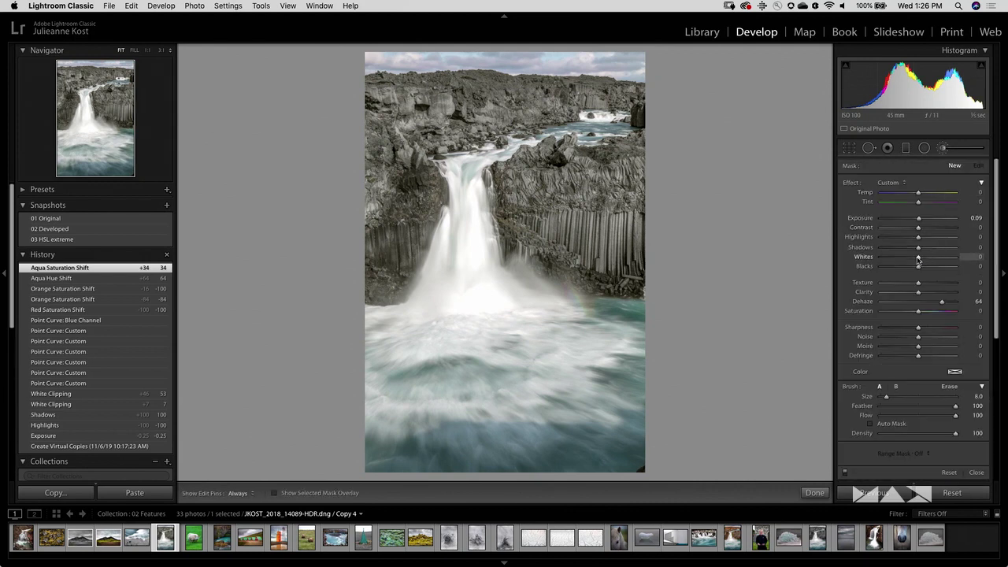
{"action": "double_click", "coordinate": [864, 302]}
{"action": "left_click_drag", "start_coordinate": [886, 311], "coordinate": [866, 315]}
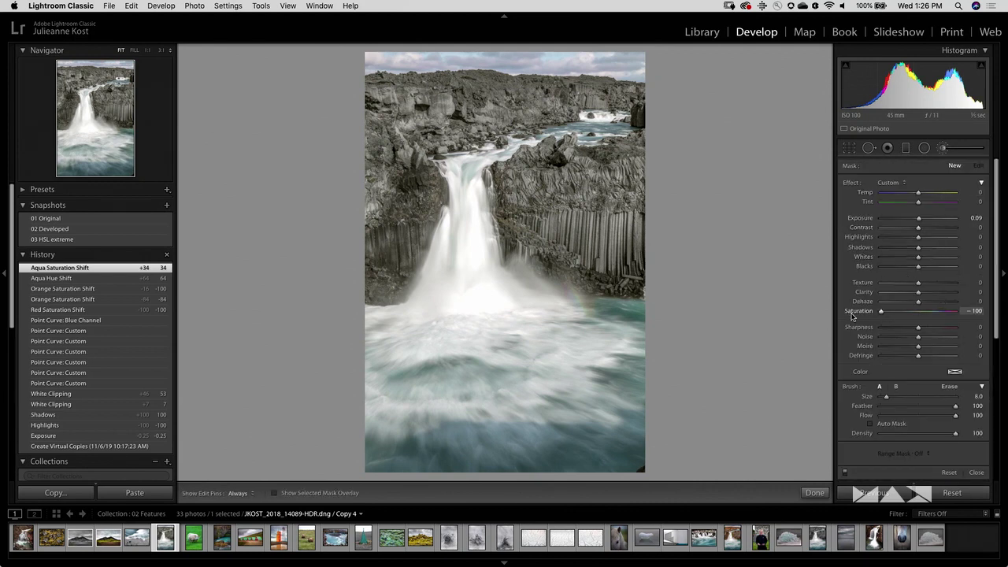
{"action": "key", "text": "h"}
{"action": "mouse_move", "coordinate": [632, 70]}
{"action": "left_mouse_down"}
{"action": "mouse_move", "coordinate": [566, 52]}
{"action": "mouse_move", "coordinate": [397, 49]}
{"action": "mouse_move", "coordinate": [417, 58]}
{"action": "mouse_move", "coordinate": [399, 59]}
{"action": "mouse_move", "coordinate": [686, 62]}
{"action": "left_mouse_up"}
{"action": "key", "text": "h"}
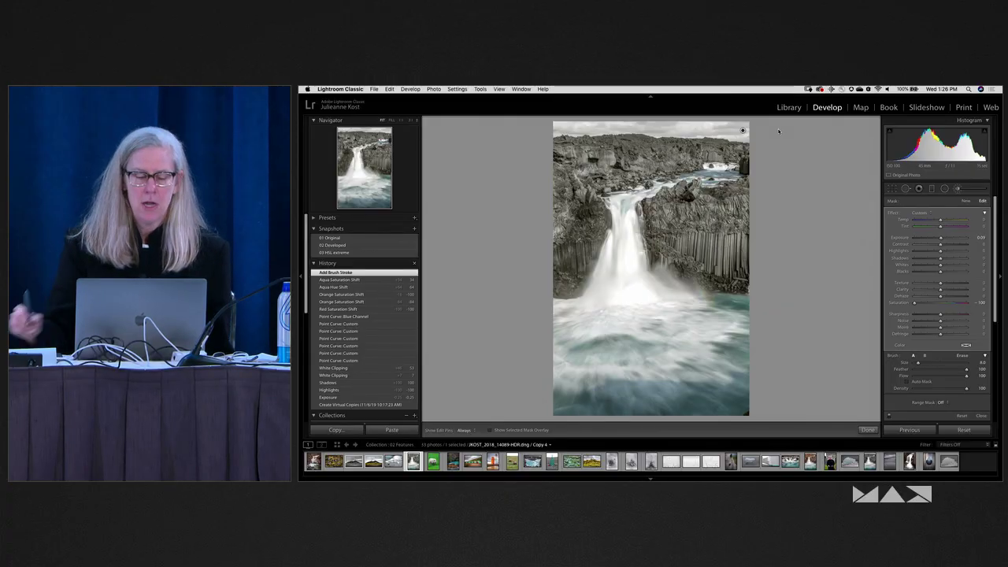
- Open the sheep photo JKOST_2018_08356.dng, leave the adjustment brush and set the camera profile to Adobe Color
{"action": "key", "text": "Right"}
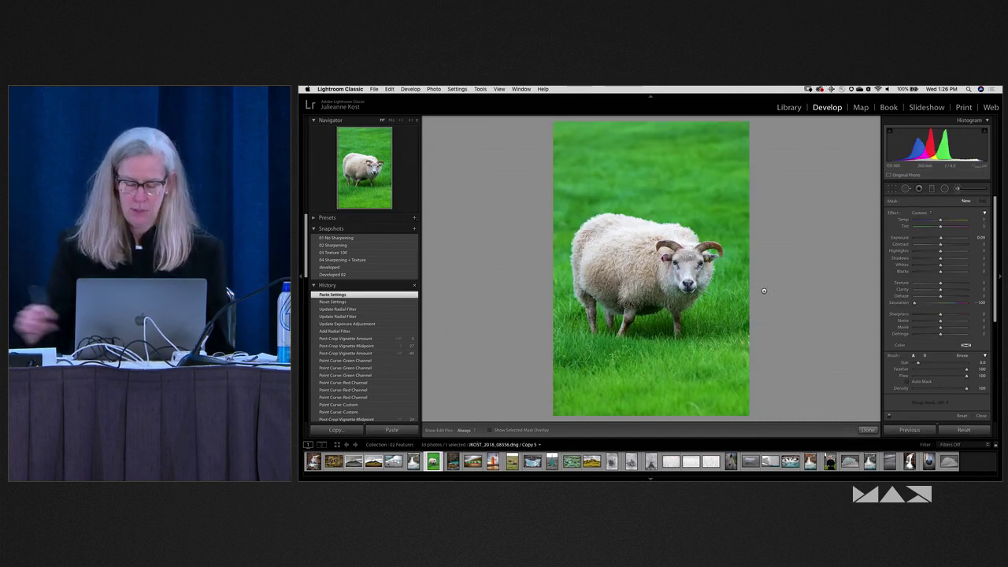
{"action": "key", "text": "k"}
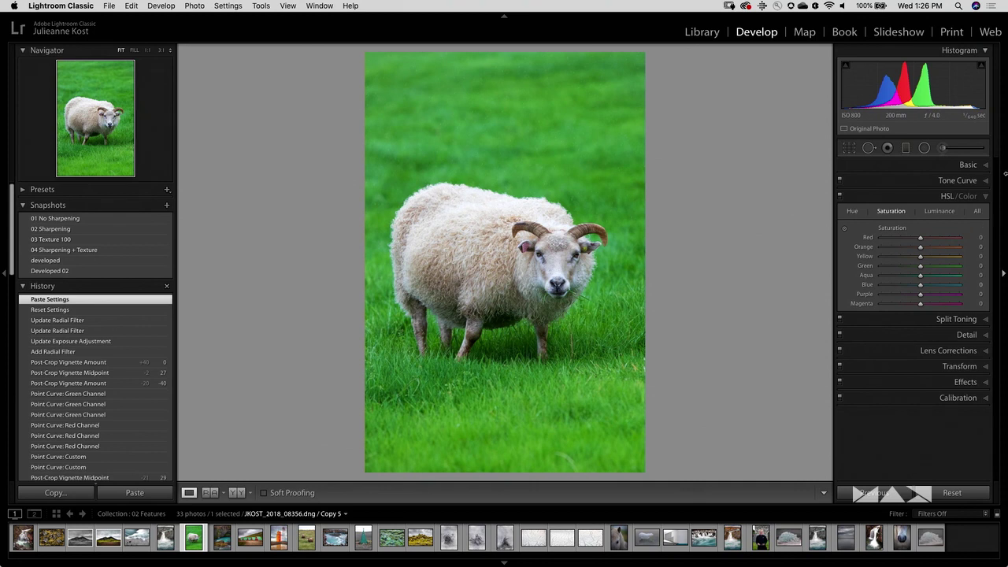
{"action": "left_click", "coordinate": [974, 200]}
{"action": "left_click", "coordinate": [909, 201]}
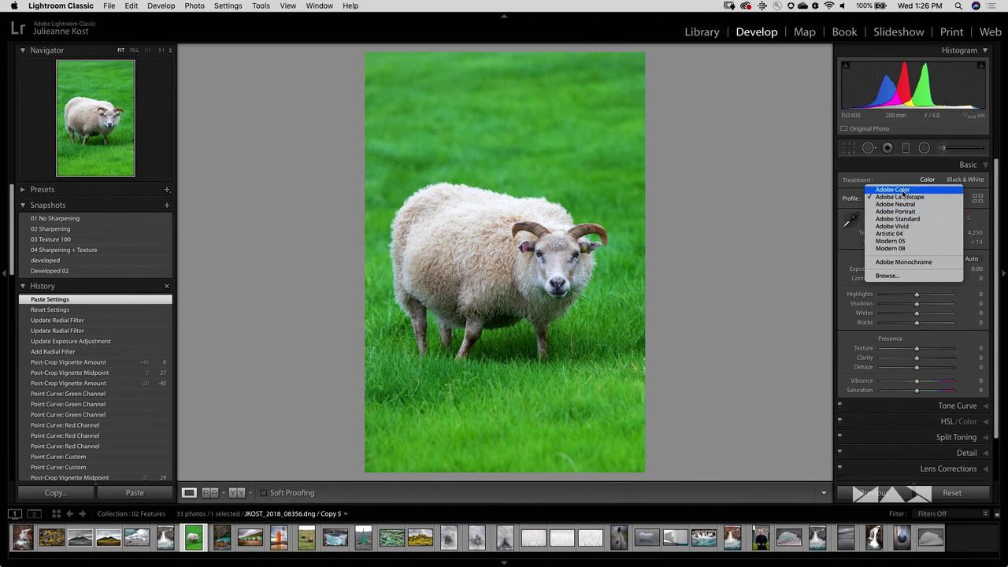
{"action": "left_click", "coordinate": [896, 192]}
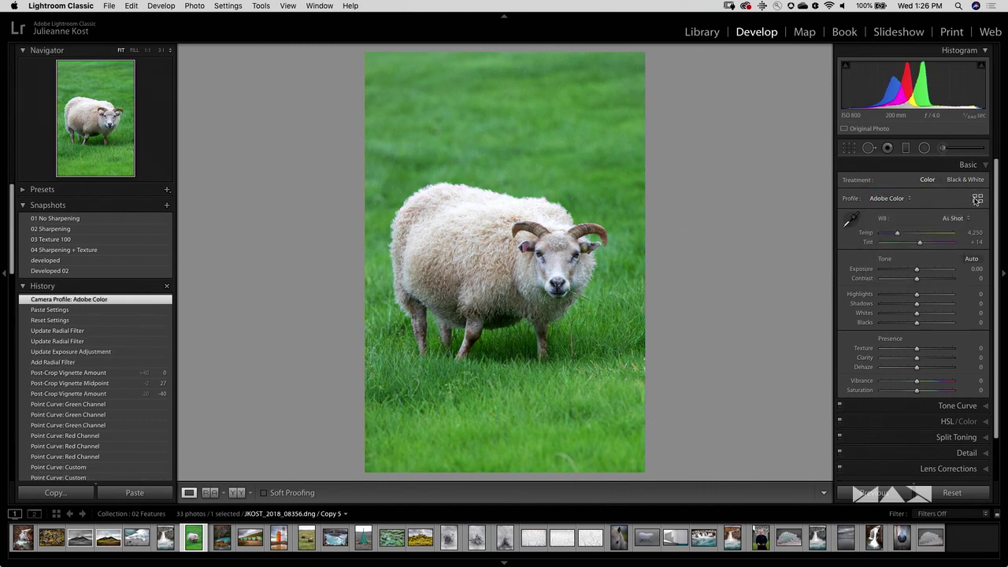
- Open the Profile Browser for the sheep photo, collapse the Adobe Raw group and view the Camera Matching profiles
{"action": "left_click", "coordinate": [976, 201]}
{"action": "left_click", "coordinate": [877, 239]}
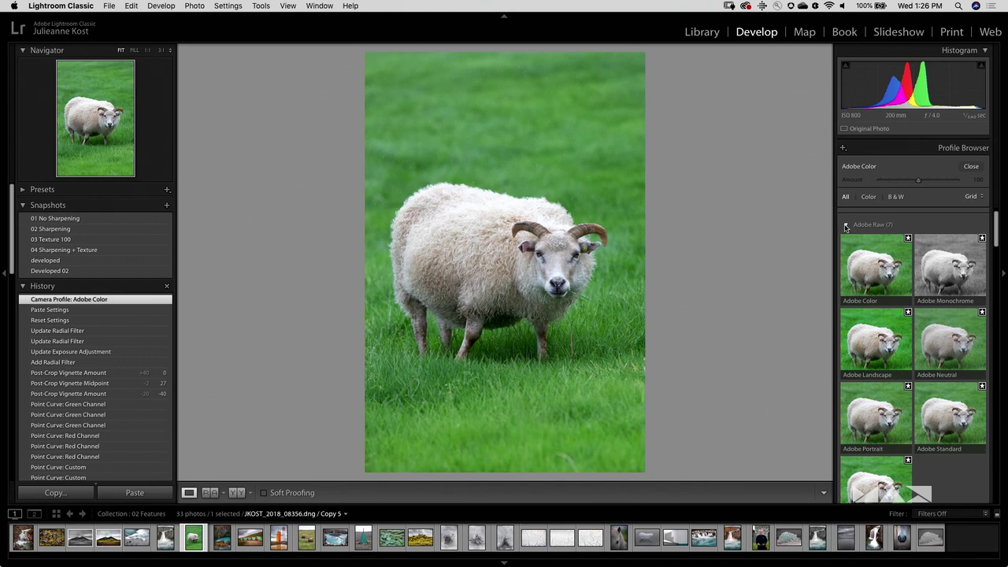
{"action": "left_click", "coordinate": [845, 226]}
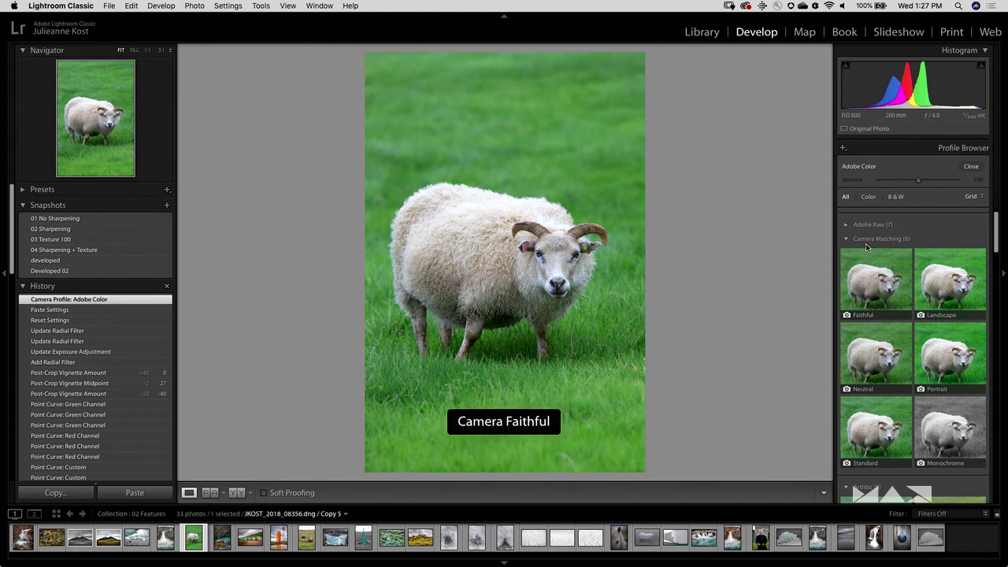
- Browse past the Camera Matching, Artistic and B&W groups, apply the Modern 08 profile to the sheep photo and close the Profile Browser
{"action": "mouse_move", "coordinate": [997, 241]}
{"action": "left_mouse_down"}
{"action": "mouse_move", "coordinate": [998, 262]}
{"action": "mouse_move", "coordinate": [997, 241]}
{"action": "left_mouse_up"}
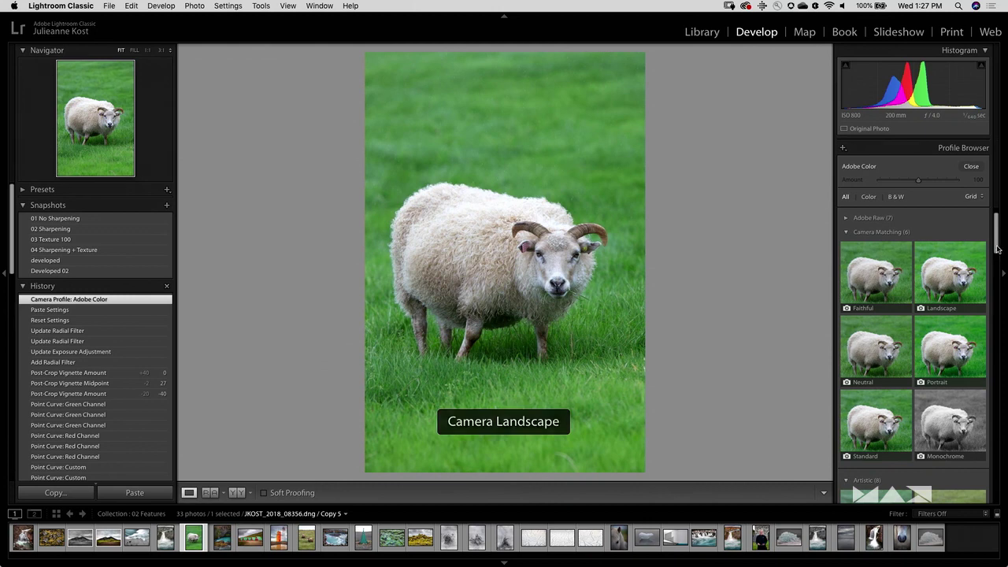
{"action": "left_click", "coordinate": [847, 232]}
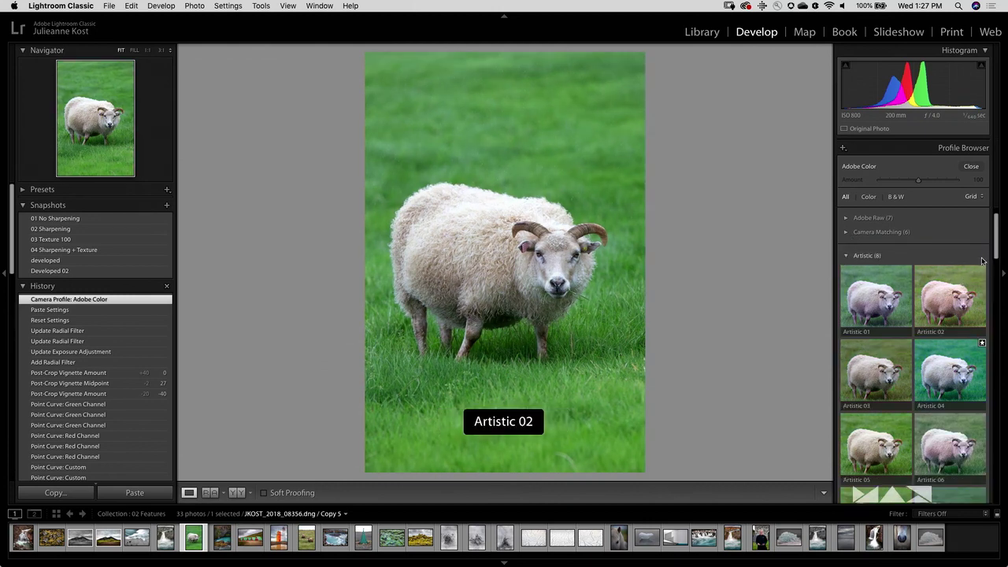
{"action": "left_click_drag", "start_coordinate": [996, 252], "coordinate": [1001, 293]}
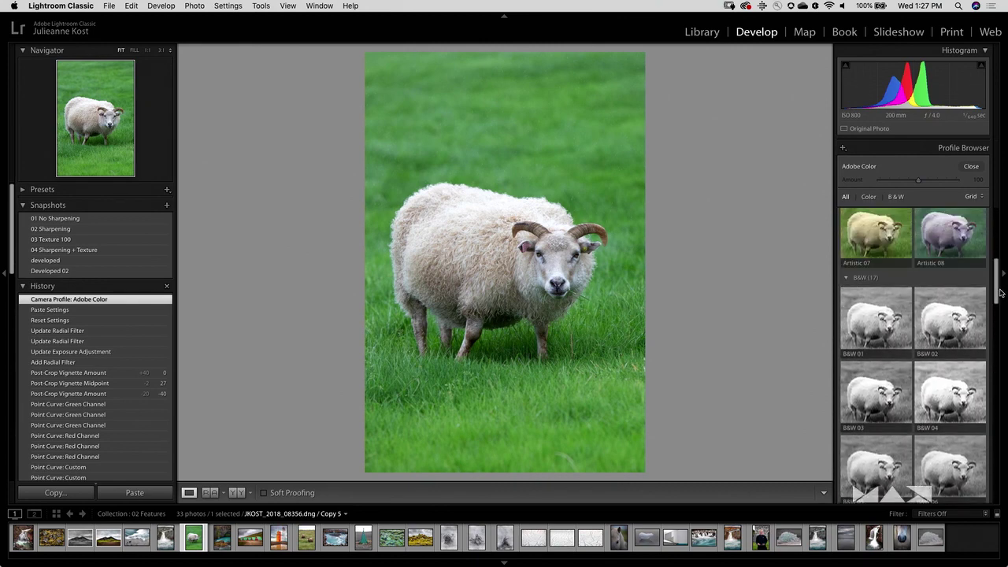
{"action": "left_click", "coordinate": [846, 278]}
{"action": "left_click_drag", "start_coordinate": [996, 307], "coordinate": [996, 359]}
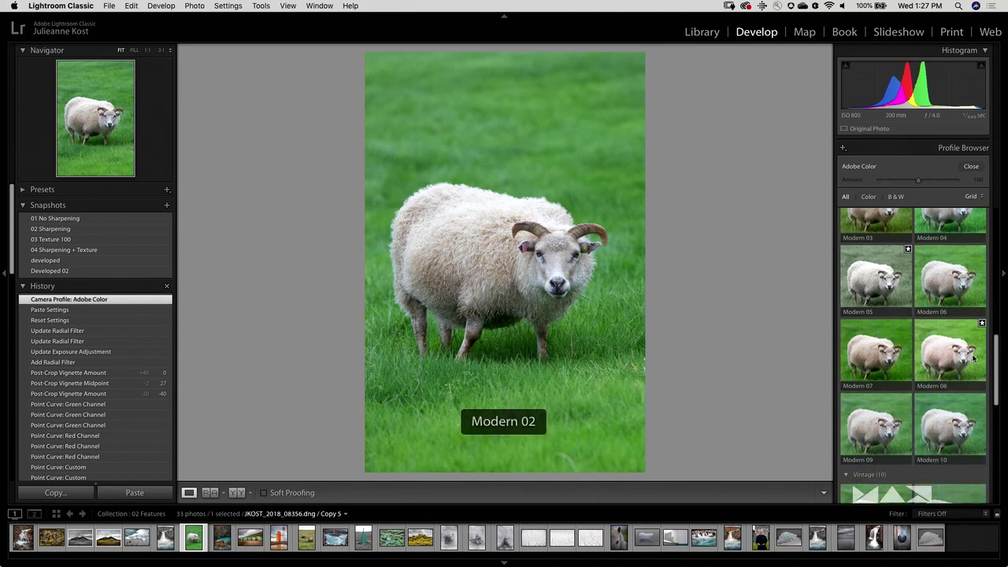
{"action": "left_click", "coordinate": [949, 360]}
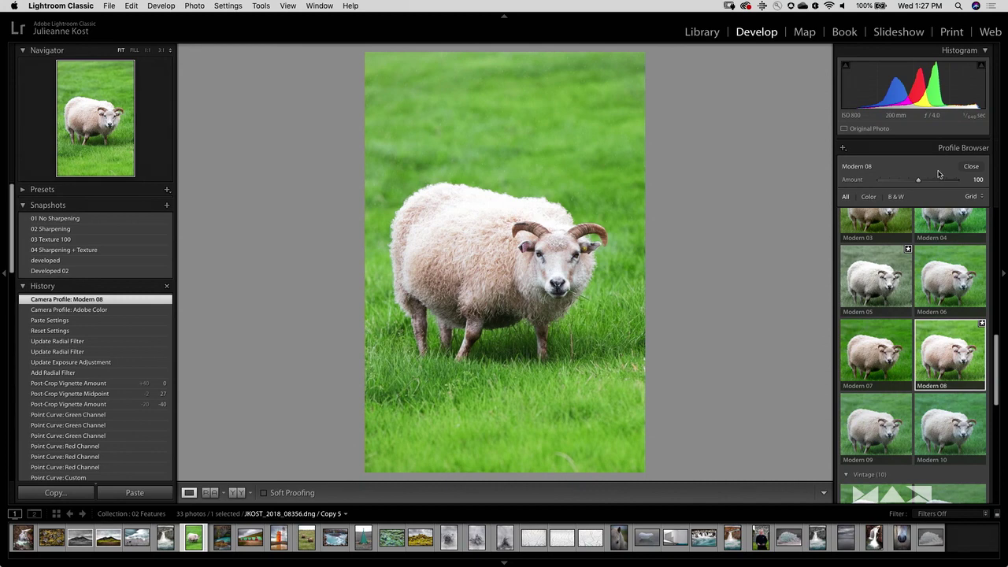
{"action": "left_click", "coordinate": [971, 167]}
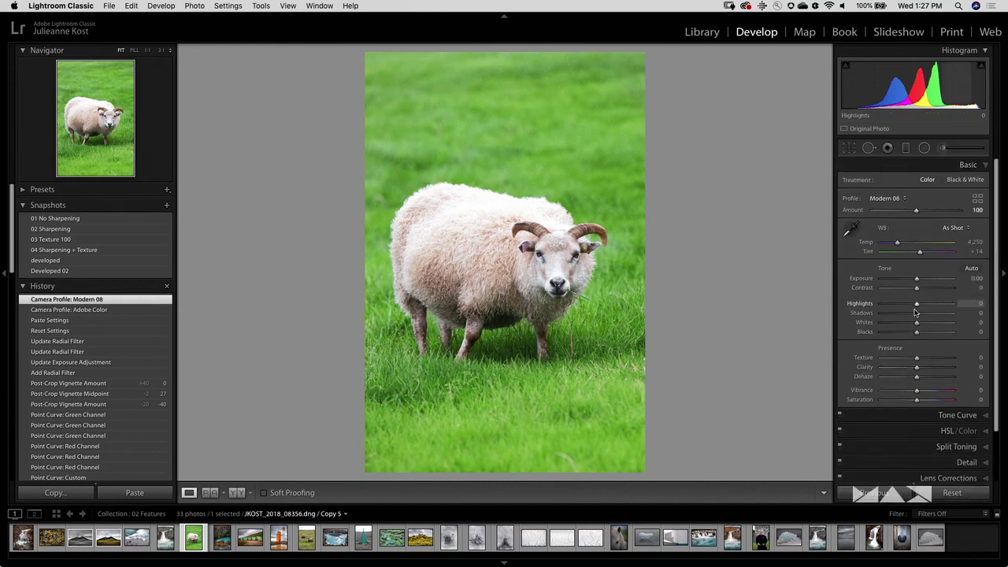
- Try the Blacks at -100 and -34 on the sheep photo, and reset them to 0
{"action": "left_click_drag", "start_coordinate": [917, 331], "coordinate": [850, 330]}
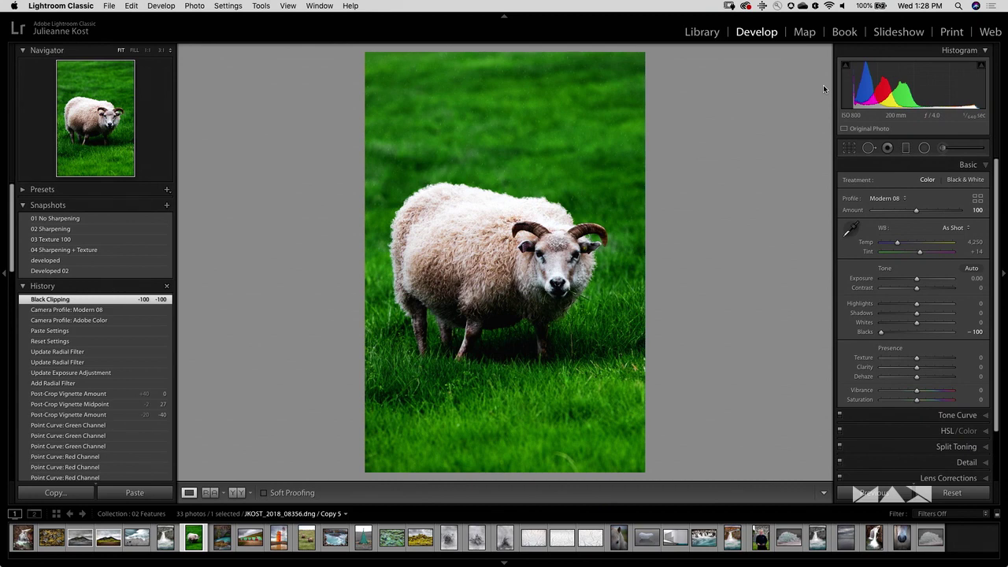
{"action": "left_click_drag", "start_coordinate": [879, 331], "coordinate": [906, 337]}
{"action": "double_click", "coordinate": [906, 337]}
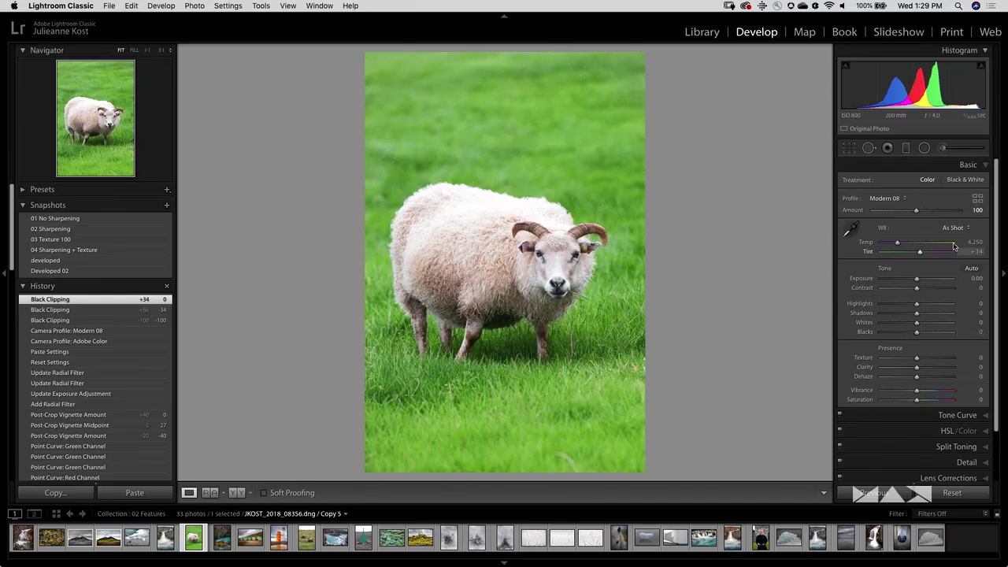
- Reopen the Profile Browser, apply Artistic 03, try profile amounts of 147, 120 and 125, and reset the amount to 100
{"action": "left_click", "coordinate": [888, 199]}
{"action": "left_click", "coordinate": [890, 196]}
{"action": "left_click", "coordinate": [977, 198]}
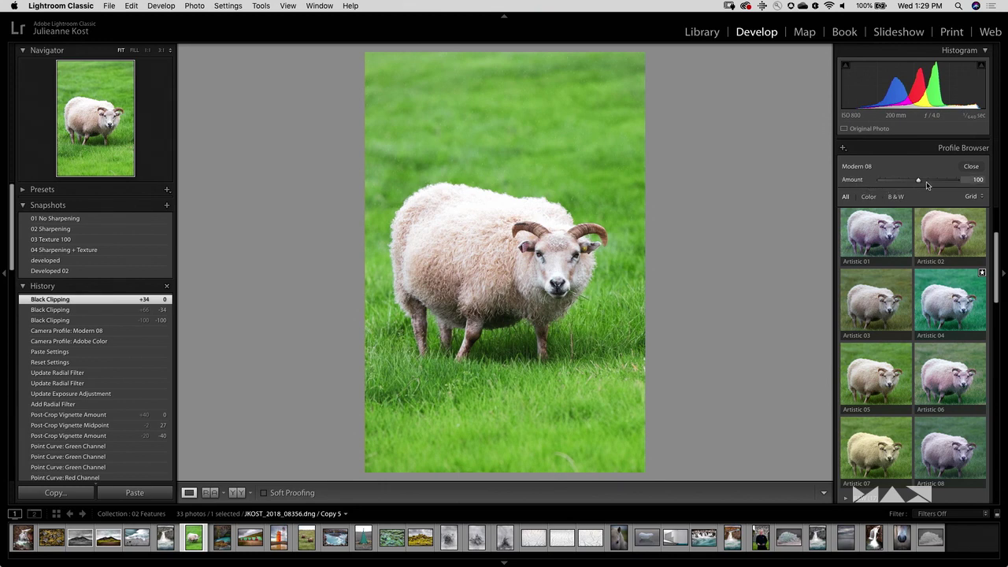
{"action": "left_click", "coordinate": [887, 309]}
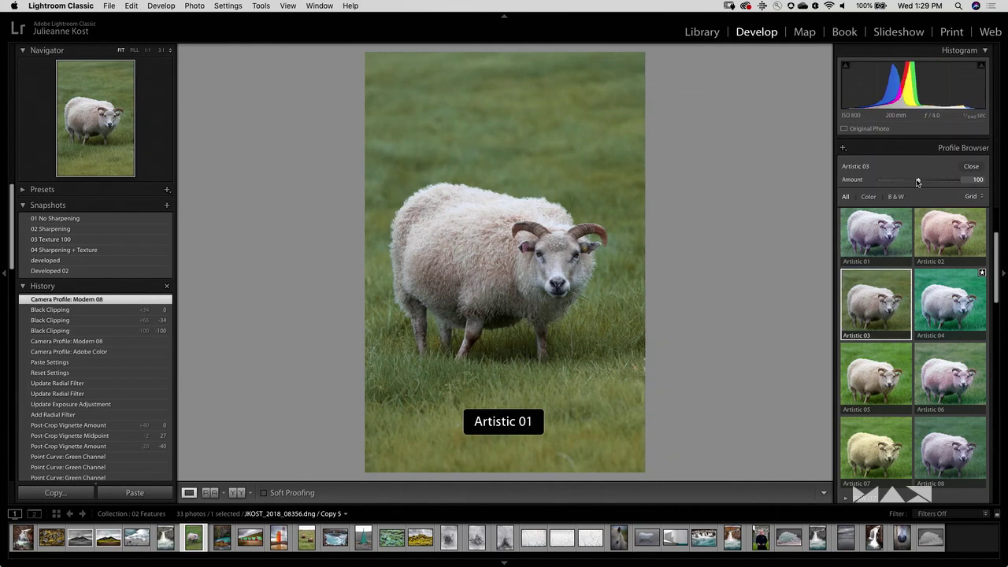
{"action": "mouse_move", "coordinate": [916, 181]}
{"action": "left_mouse_down"}
{"action": "mouse_move", "coordinate": [878, 180]}
{"action": "mouse_move", "coordinate": [916, 185]}
{"action": "left_mouse_up"}
{"action": "left_click_drag", "start_coordinate": [966, 193], "coordinate": [937, 186]}
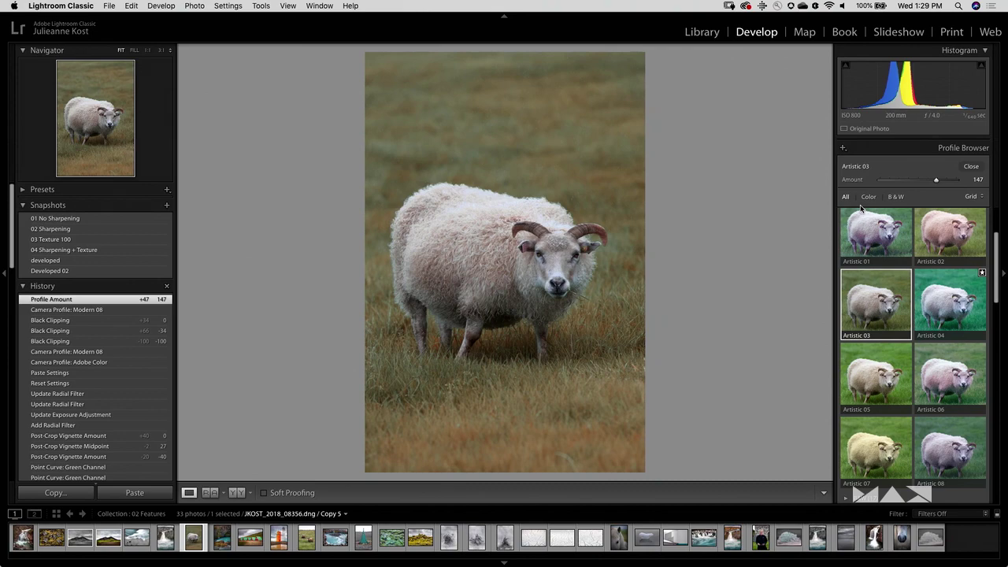
{"action": "left_click_drag", "start_coordinate": [937, 187], "coordinate": [921, 190]}
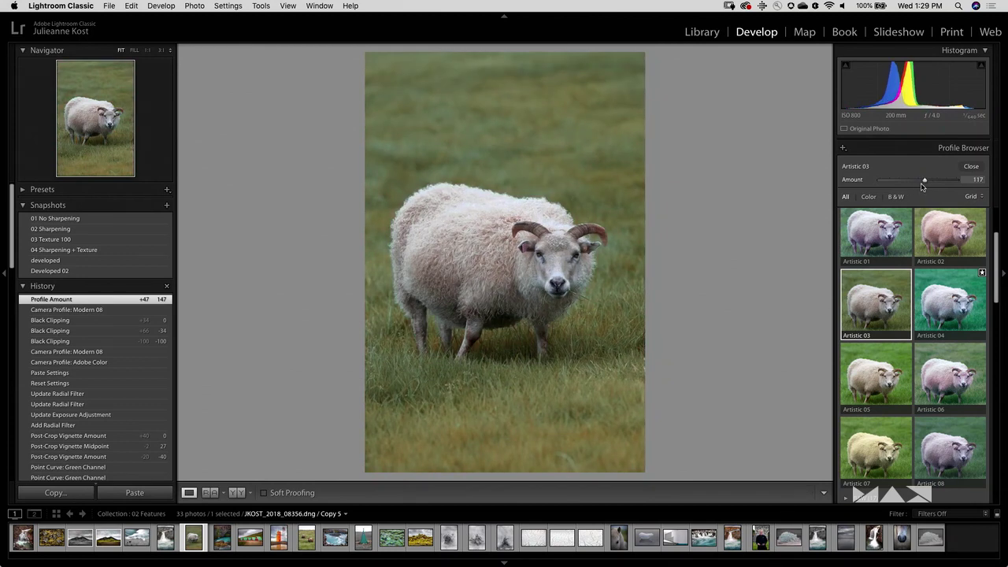
{"action": "left_click_drag", "start_coordinate": [923, 186], "coordinate": [924, 181]}
{"action": "double_click", "coordinate": [925, 182]}
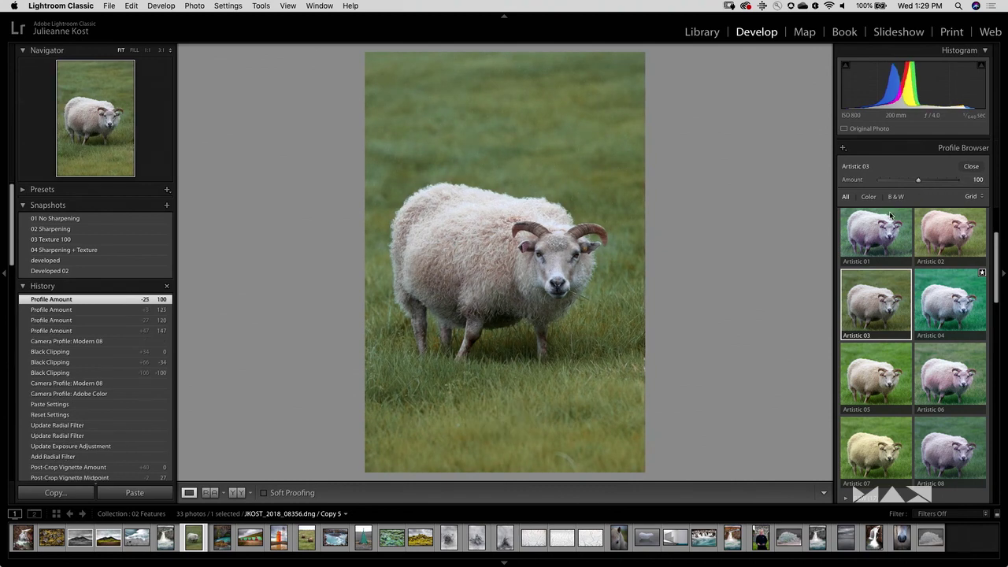
- Apply the Artistic 08 profile to the sheep photo and close the Profile Browser
{"action": "left_click", "coordinate": [935, 451]}
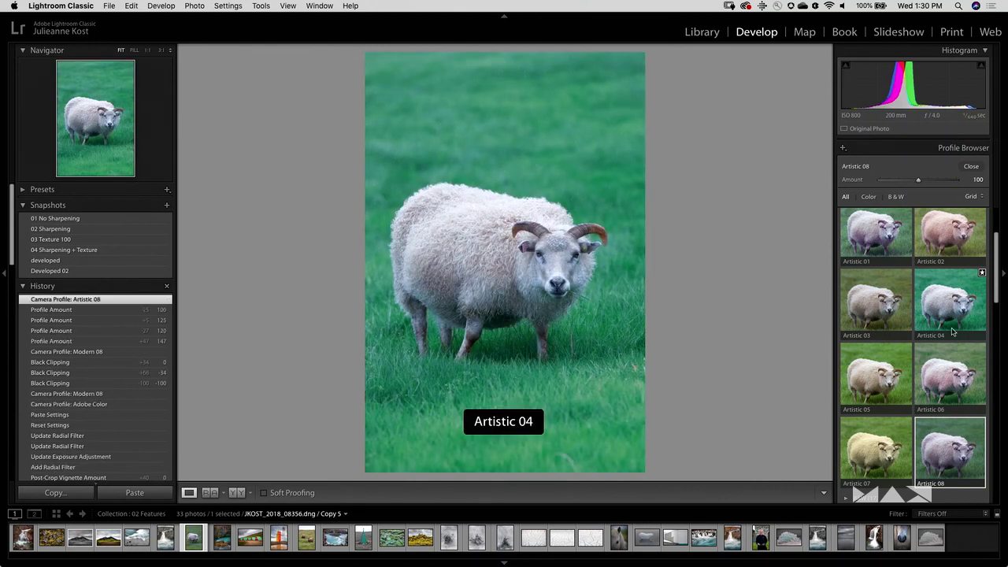
{"action": "key", "text": "Escape"}
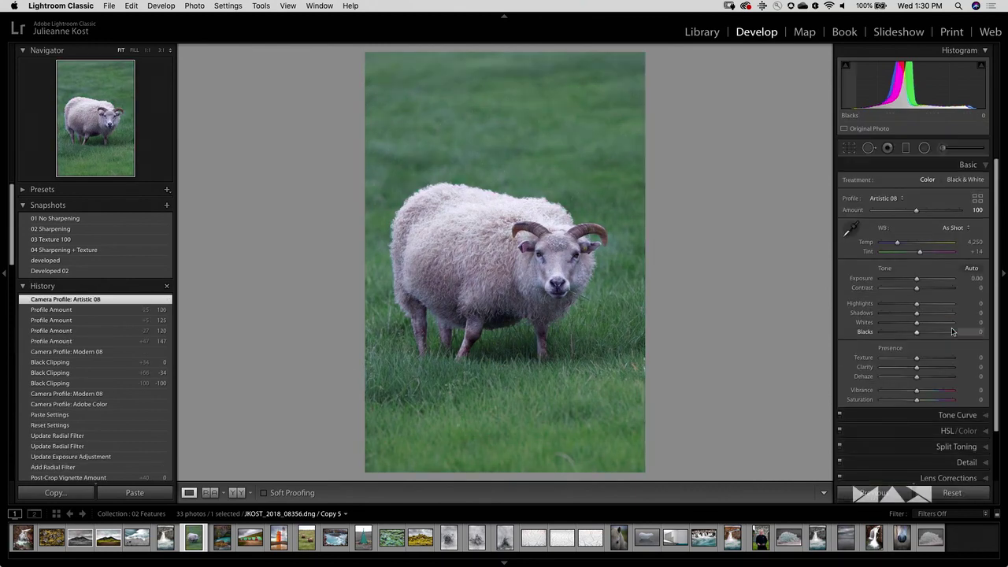
- Apply automatic tone settings, and adjust Shadows to +100, Highlights to -100 and Exposure to +0.05
{"action": "left_click", "coordinate": [972, 269]}
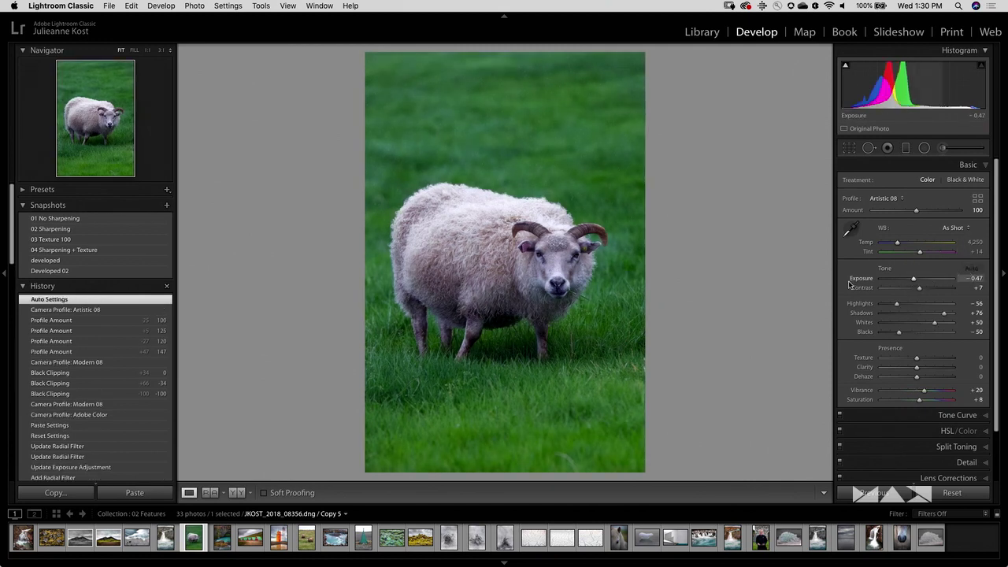
{"action": "left_click_drag", "start_coordinate": [944, 313], "coordinate": [968, 318]}
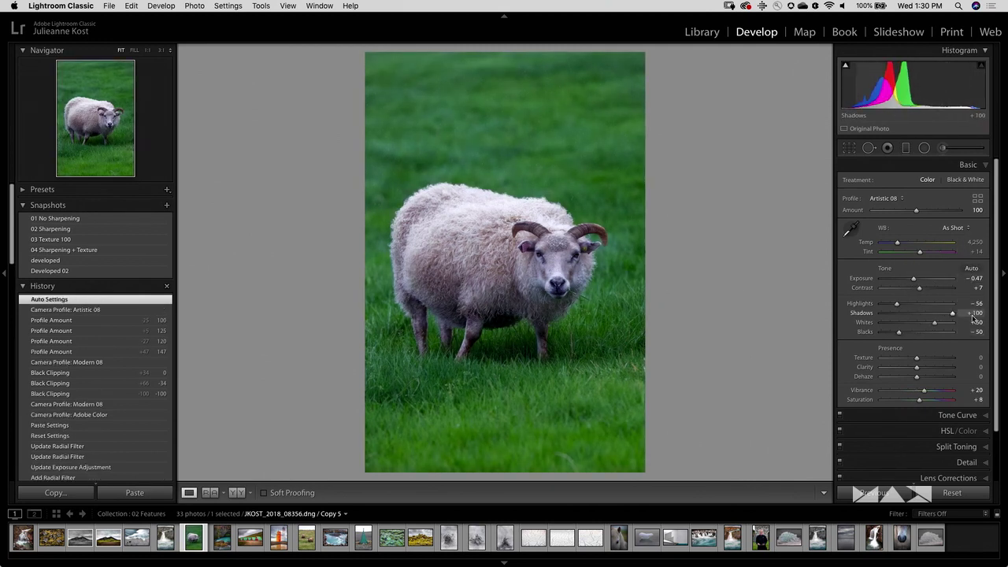
{"action": "left_click_drag", "start_coordinate": [897, 303], "coordinate": [917, 282]}
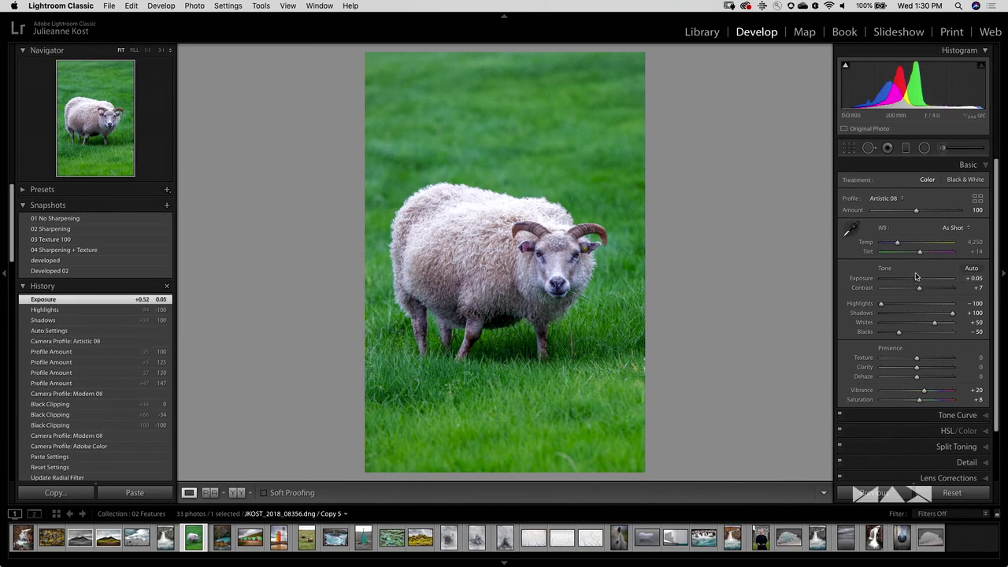
- Try Texture at +100 on a close-up of the sheep's face and wool, and reset it to 0
{"action": "left_click", "coordinate": [527, 257]}
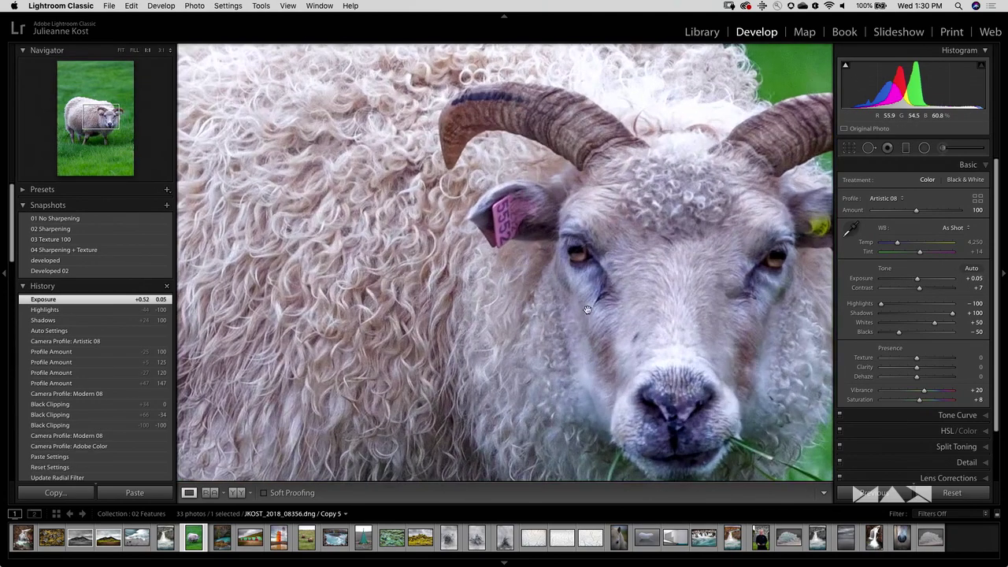
{"action": "left_click_drag", "start_coordinate": [550, 319], "coordinate": [602, 236]}
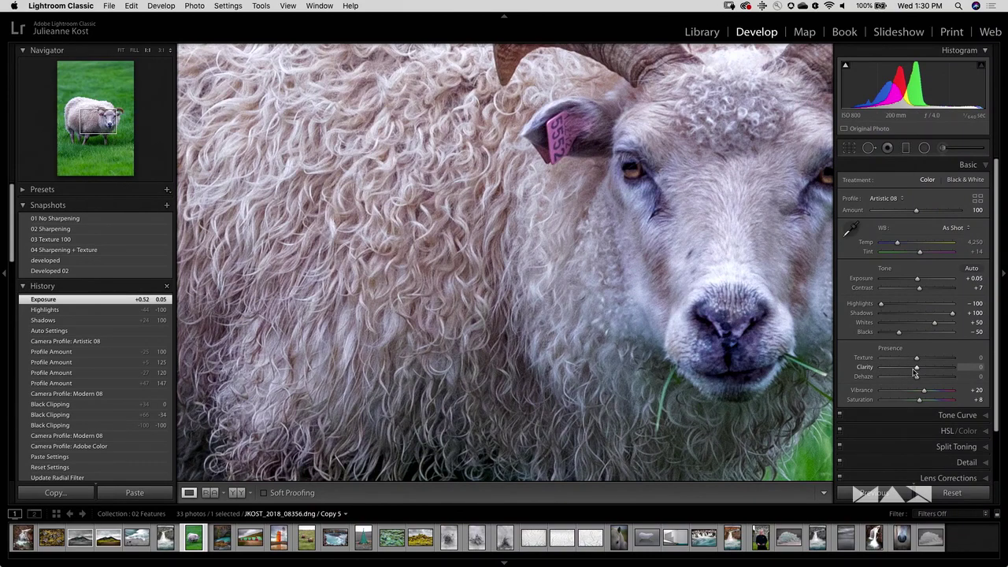
{"action": "left_click_drag", "start_coordinate": [917, 359], "coordinate": [969, 373]}
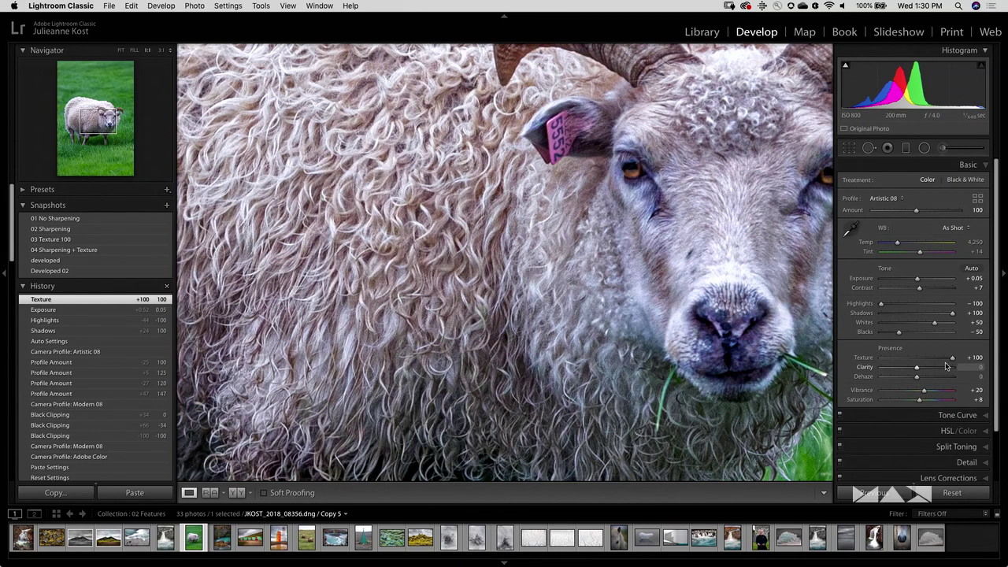
{"action": "double_click", "coordinate": [864, 361]}
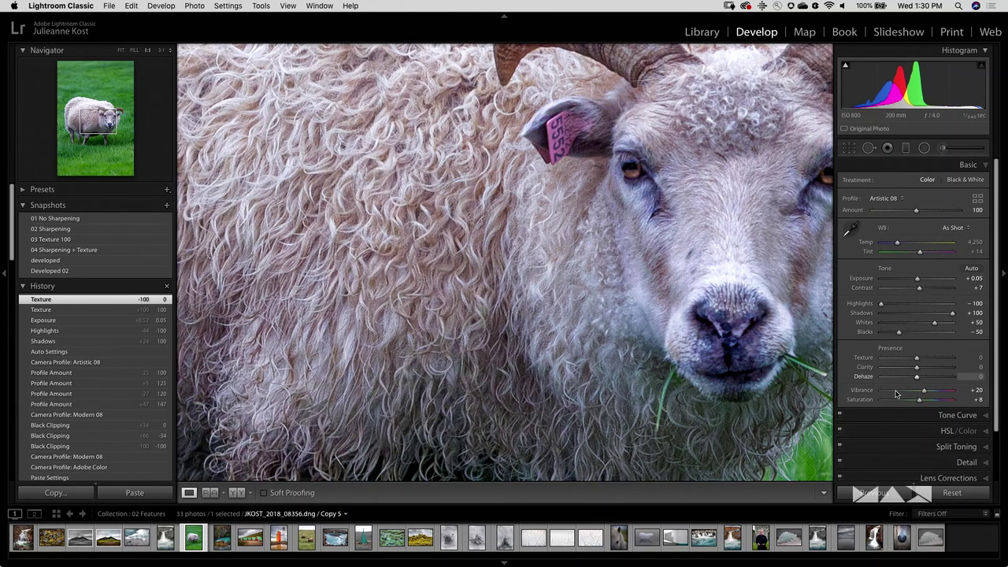
- Try a sharpening amount of 150 with radius 1.9, set the radius to 0.5 and restore the amount to 40
{"action": "left_click", "coordinate": [961, 463]}
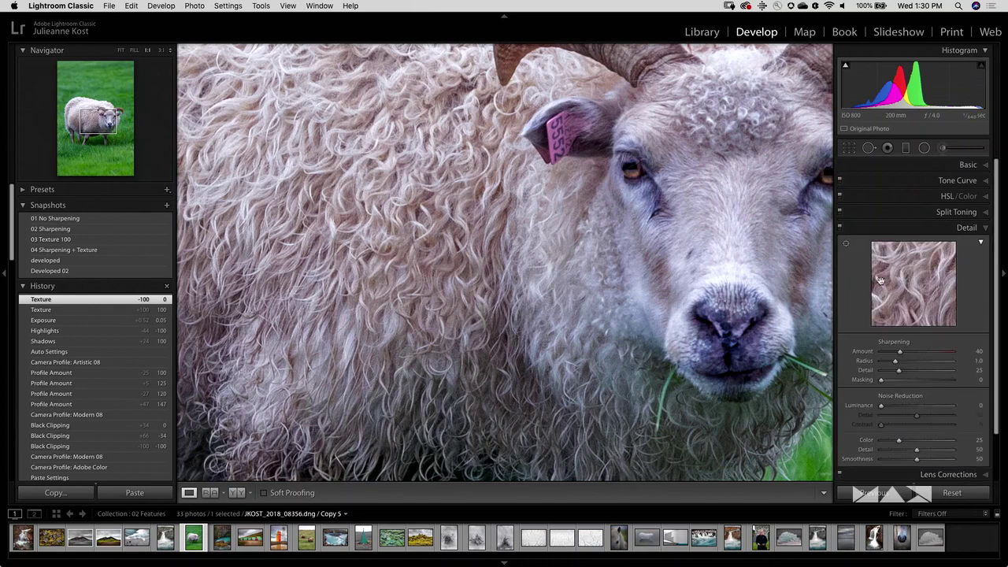
{"action": "left_click_drag", "start_coordinate": [902, 353], "coordinate": [982, 352]}
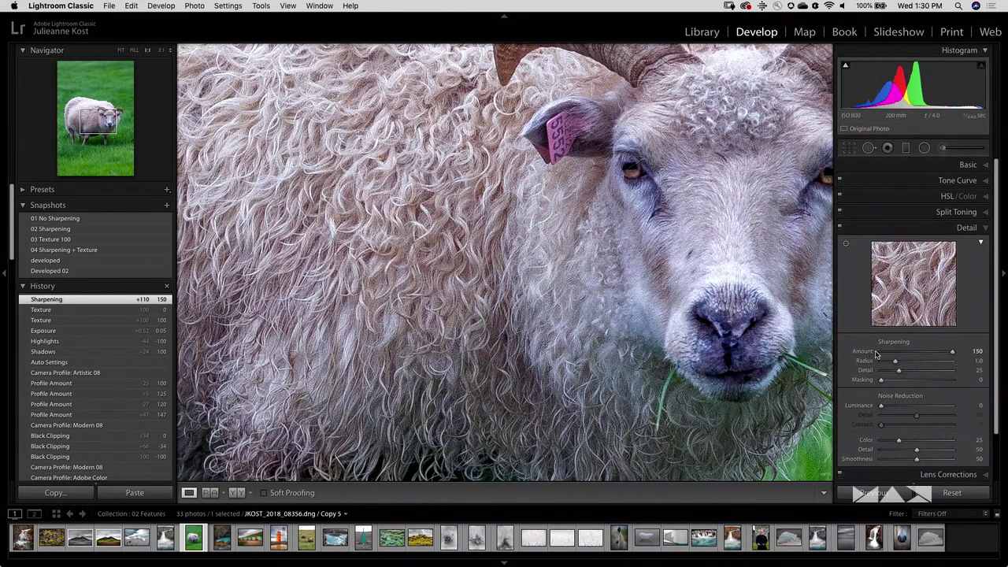
{"action": "left_click_drag", "start_coordinate": [897, 363], "coordinate": [937, 363]}
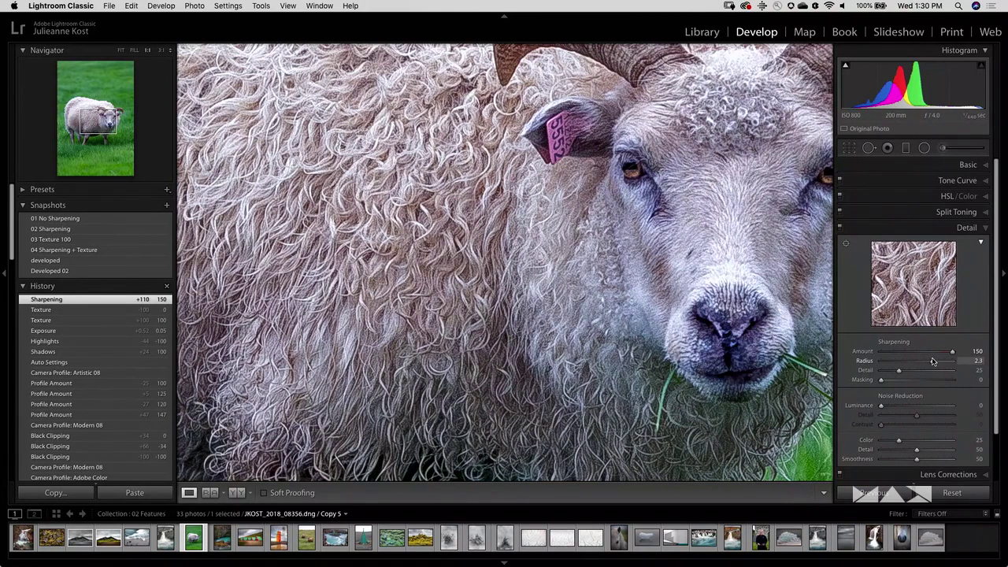
{"action": "left_click_drag", "start_coordinate": [923, 360], "coordinate": [921, 360]}
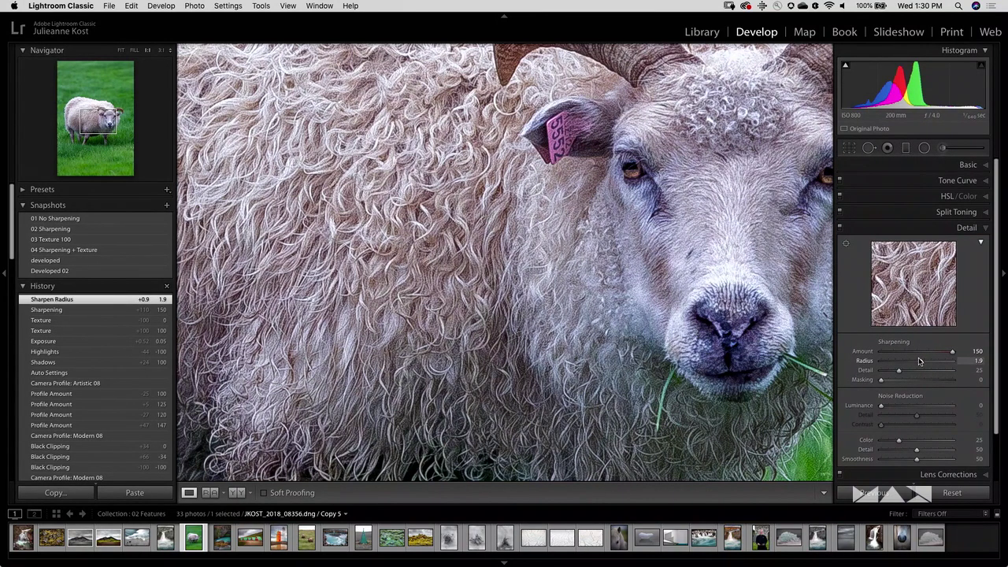
{"action": "left_click_drag", "start_coordinate": [916, 360], "coordinate": [880, 361]}
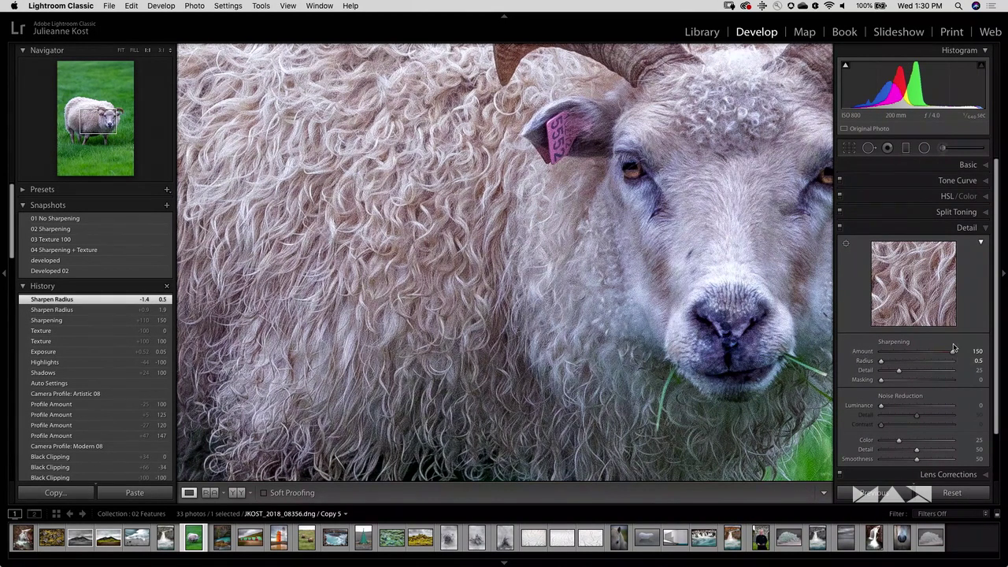
{"action": "left_click_drag", "start_coordinate": [952, 352], "coordinate": [901, 355]}
{"action": "left_click", "coordinate": [901, 352]}
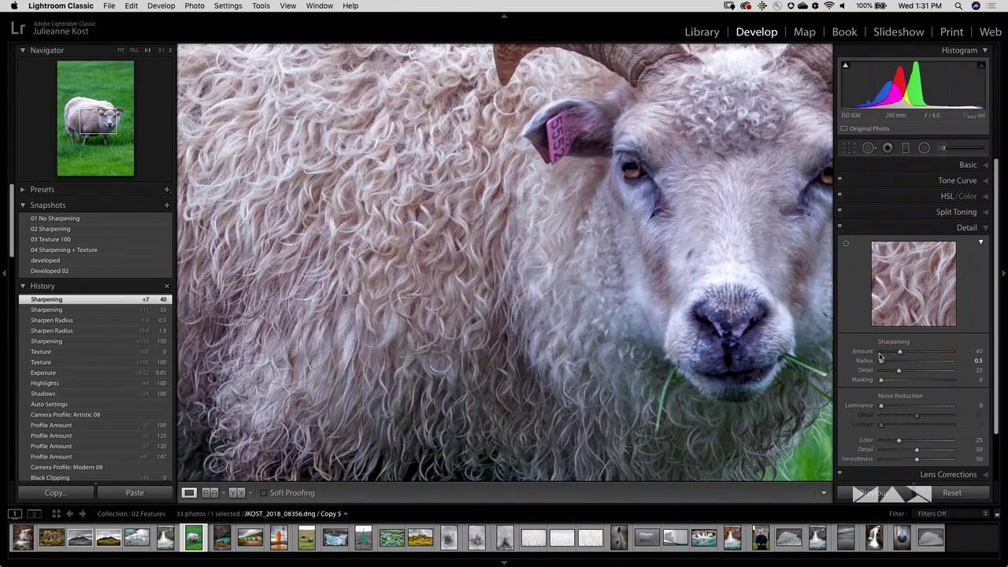
- Set Texture to +51, try Vibrance and Saturation at -16 each, and reset both to 0
{"action": "left_click", "coordinate": [968, 165]}
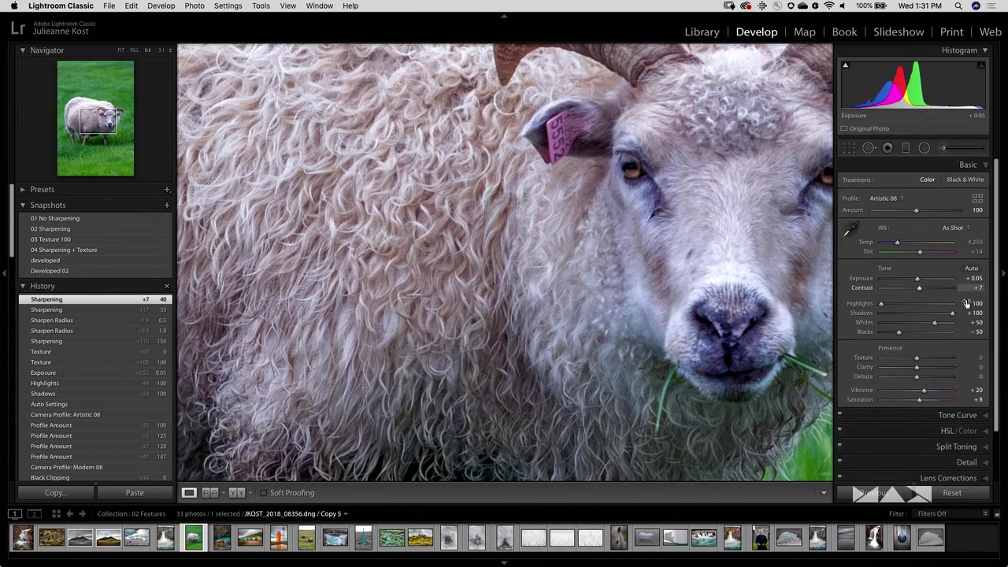
{"action": "left_click_drag", "start_coordinate": [917, 359], "coordinate": [931, 362]}
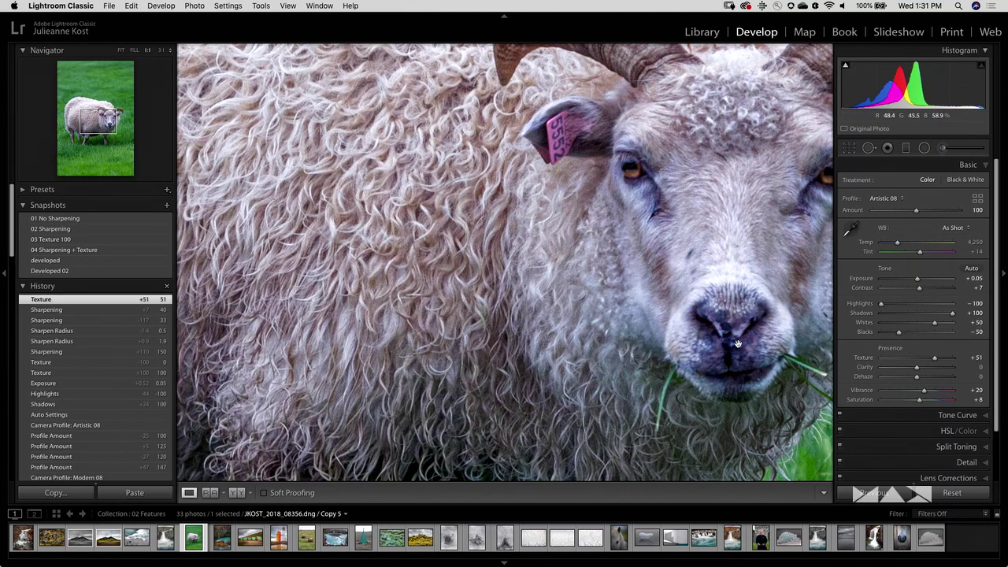
{"action": "double_click", "coordinate": [865, 391]}
{"action": "mouse_move", "coordinate": [927, 399]}
{"action": "left_mouse_down"}
{"action": "mouse_move", "coordinate": [900, 393]}
{"action": "mouse_move", "coordinate": [914, 404]}
{"action": "left_mouse_up"}
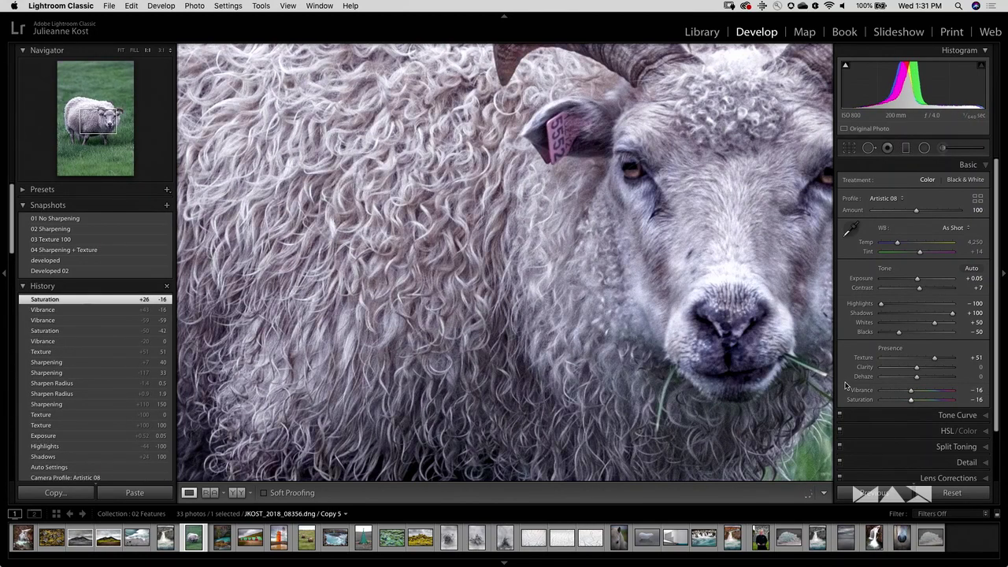
{"action": "double_click", "coordinate": [864, 400]}
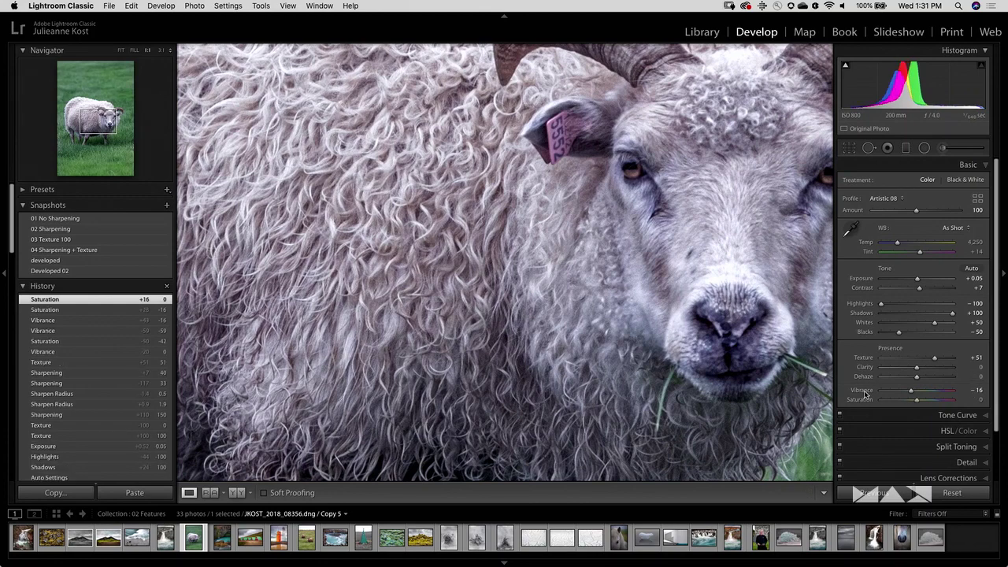
{"action": "double_click", "coordinate": [864, 391]}
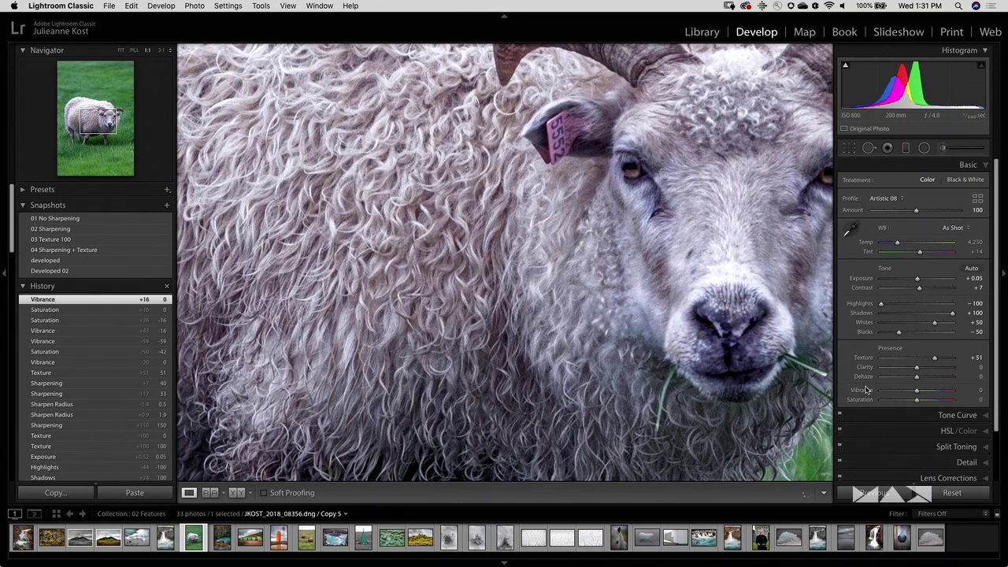
- View the whole sheep photo and set Texture to +22
{"action": "left_click", "coordinate": [588, 294]}
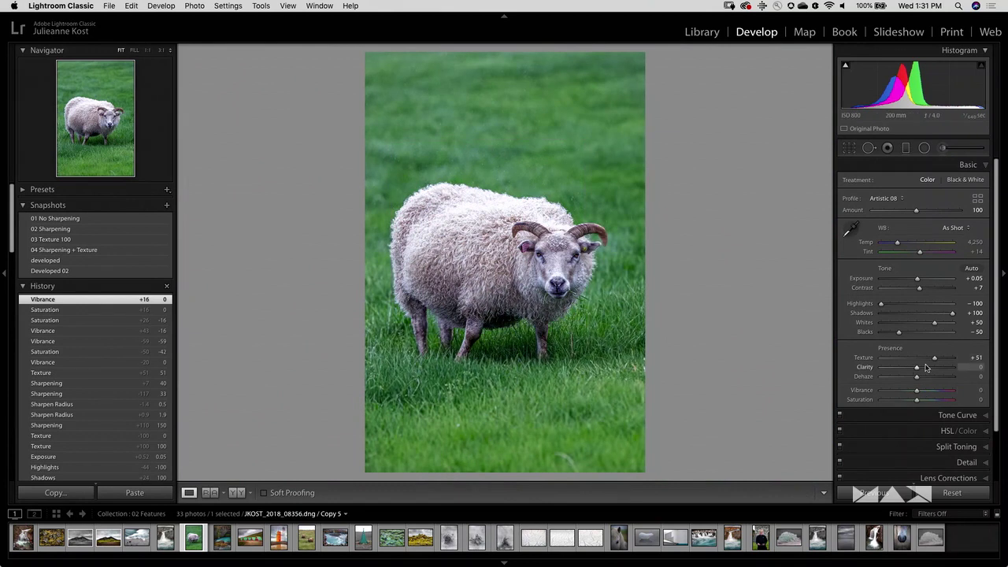
{"action": "left_click_drag", "start_coordinate": [924, 358], "coordinate": [923, 358]}
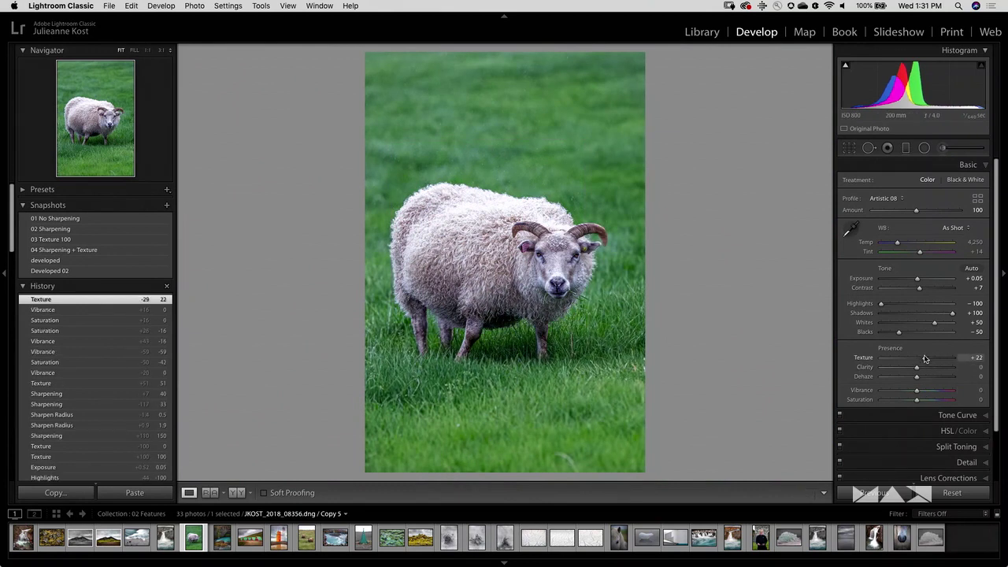
- Brighten and warm the sheep photo by setting Exposure to +0.60 and Temp to 4,983
{"action": "left_click_drag", "start_coordinate": [918, 281], "coordinate": [922, 279]}
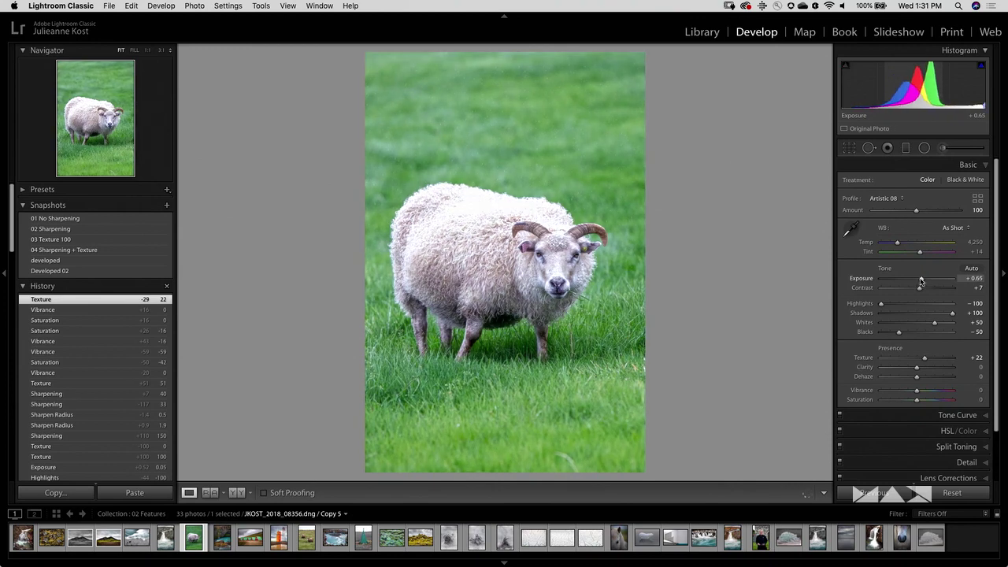
{"action": "left_click_drag", "start_coordinate": [897, 242], "coordinate": [902, 243]}
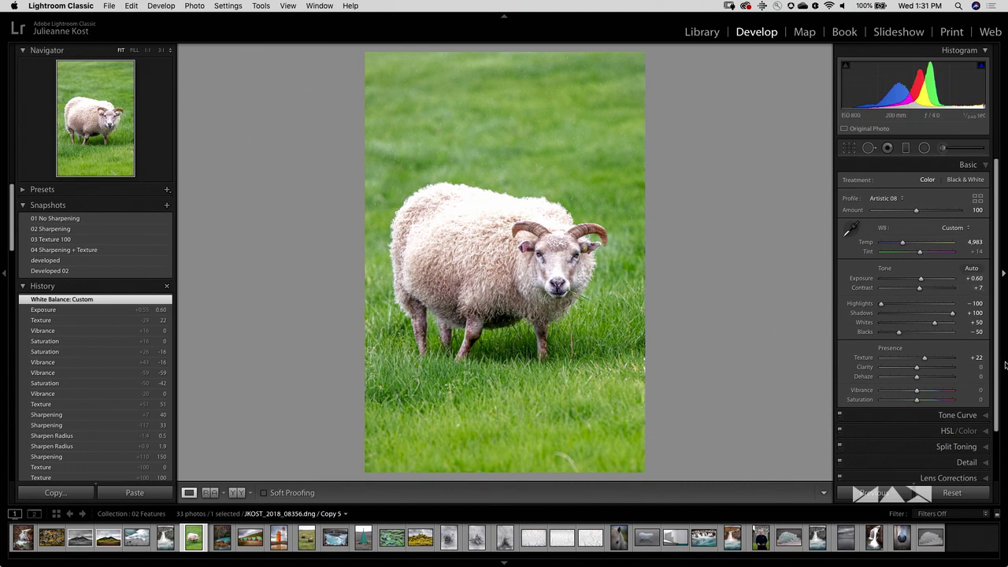
- Add two points to the RGB tone curve, one in the shadows slightly lowered and one around 56 % input
{"action": "left_click", "coordinate": [957, 415]}
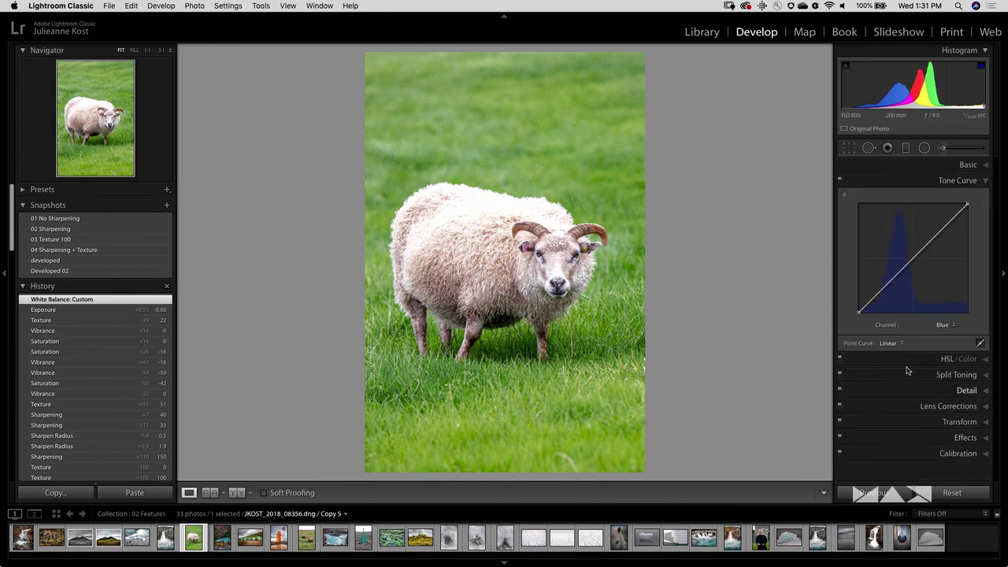
{"action": "left_click", "coordinate": [946, 325]}
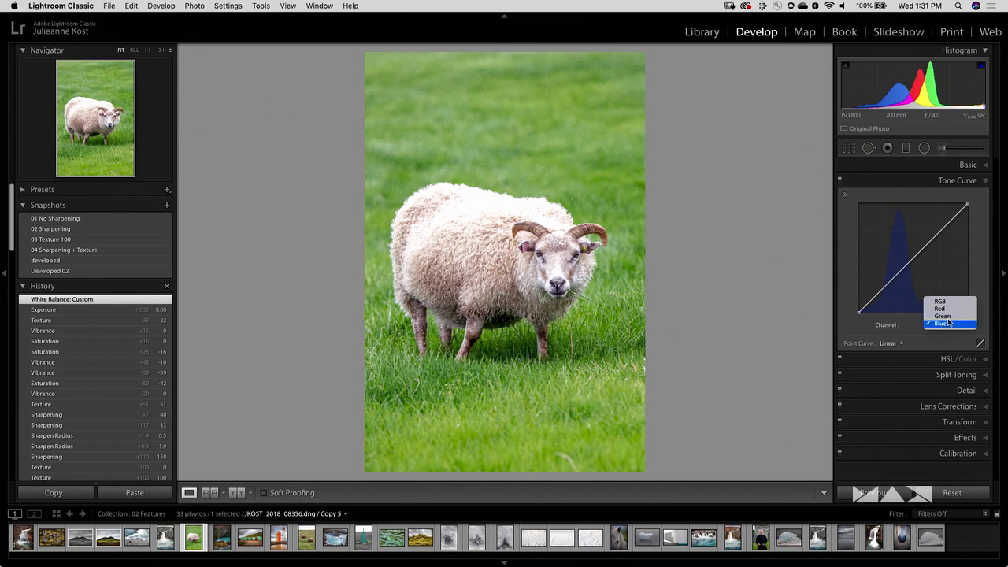
{"action": "left_click", "coordinate": [941, 301]}
{"action": "left_click_drag", "start_coordinate": [888, 281], "coordinate": [888, 286]}
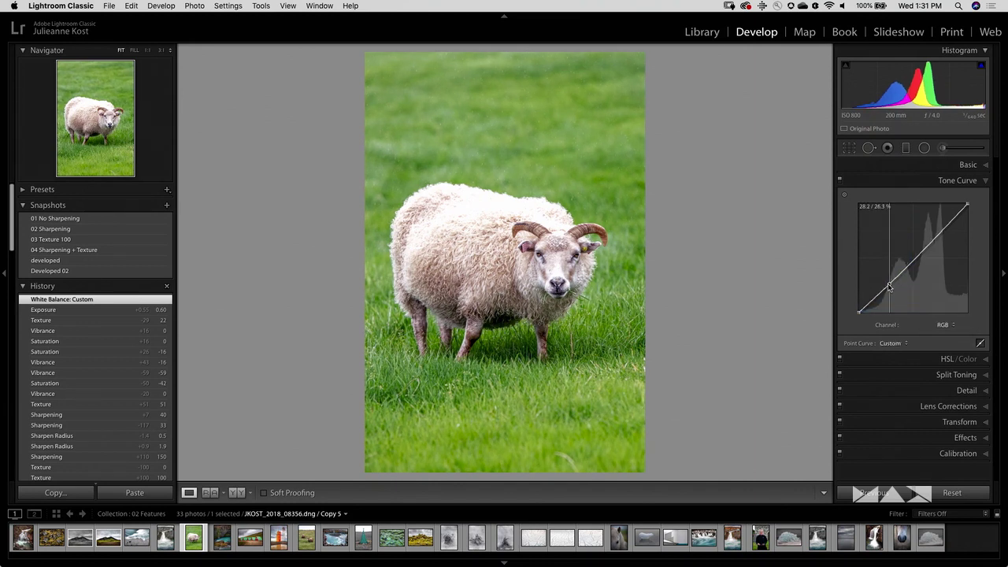
{"action": "left_click_drag", "start_coordinate": [919, 253], "coordinate": [920, 252]}
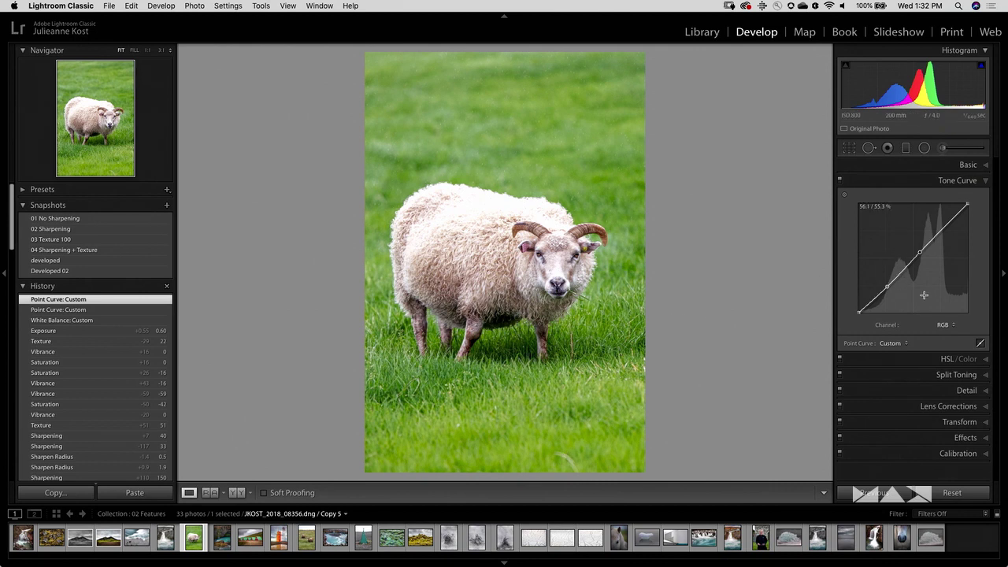
- Add two points to the Red channel's tone curve, a slightly lowered one in the shadows and one in the midtones
{"action": "left_click", "coordinate": [943, 325]}
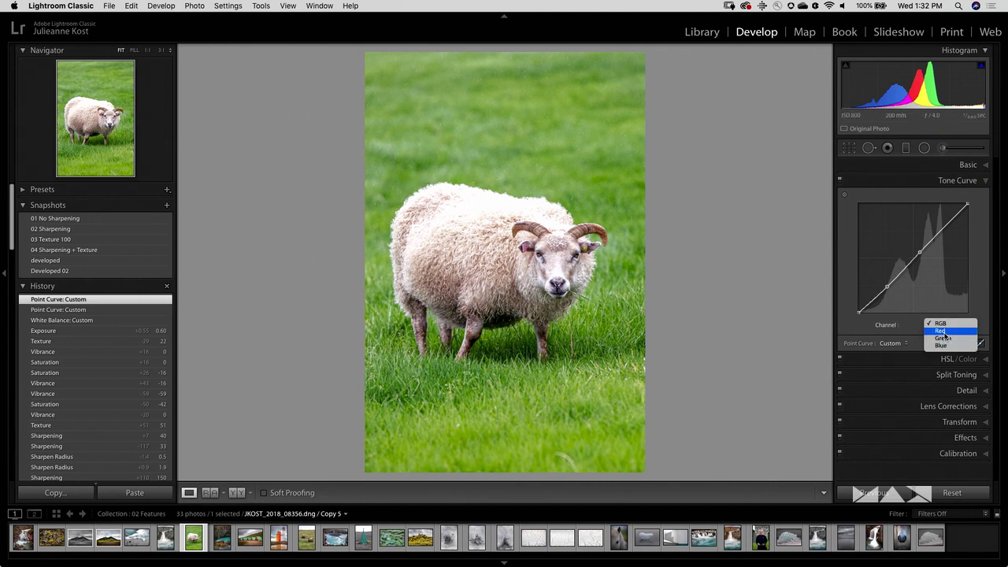
{"action": "left_click", "coordinate": [942, 331]}
{"action": "left_click", "coordinate": [882, 289]}
{"action": "left_click_drag", "start_coordinate": [905, 269], "coordinate": [905, 266]}
- Shape the Green channel's tone curve with two points, a shadow point near the diagonal and a raised highlight point
{"action": "left_click", "coordinate": [947, 326]}
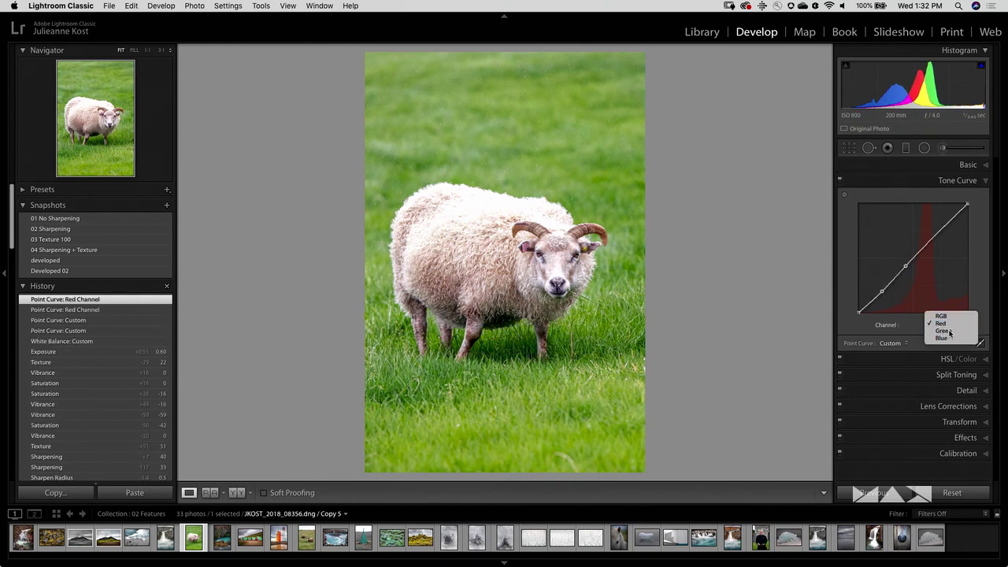
{"action": "left_click", "coordinate": [948, 331]}
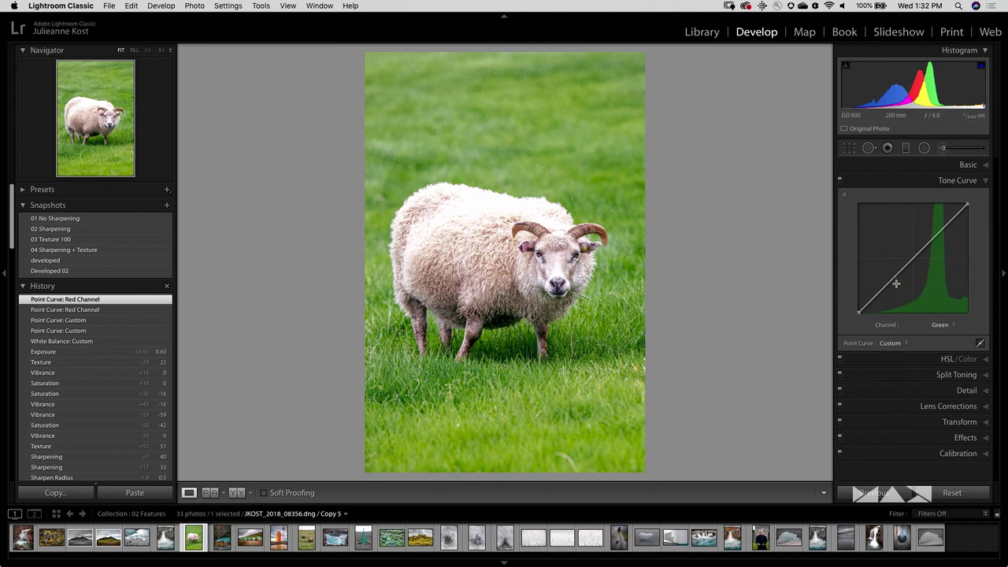
{"action": "left_click_drag", "start_coordinate": [886, 281], "coordinate": [887, 278]}
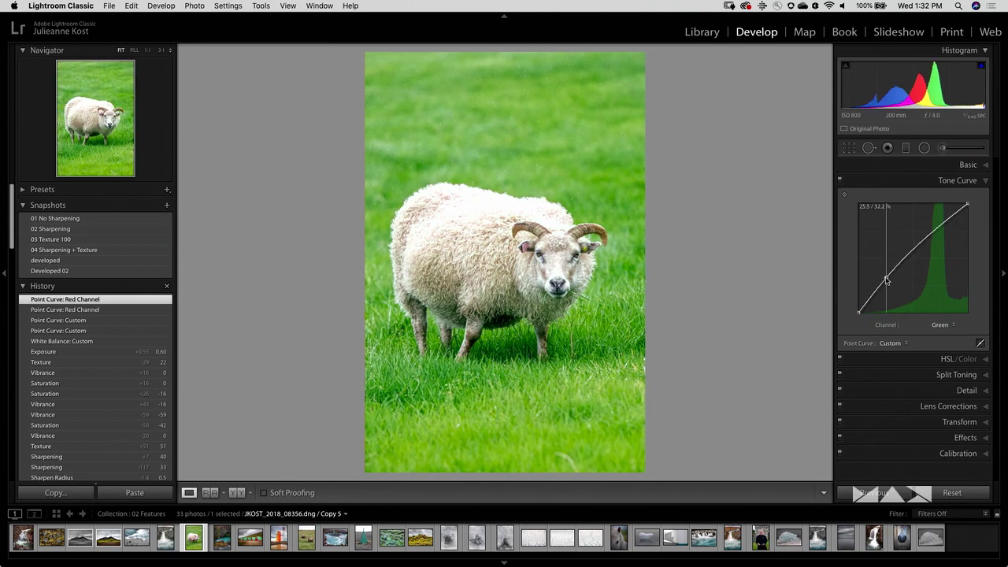
{"action": "left_click_drag", "start_coordinate": [928, 234], "coordinate": [928, 234]}
{"action": "left_click_drag", "start_coordinate": [887, 278], "coordinate": [891, 284]}
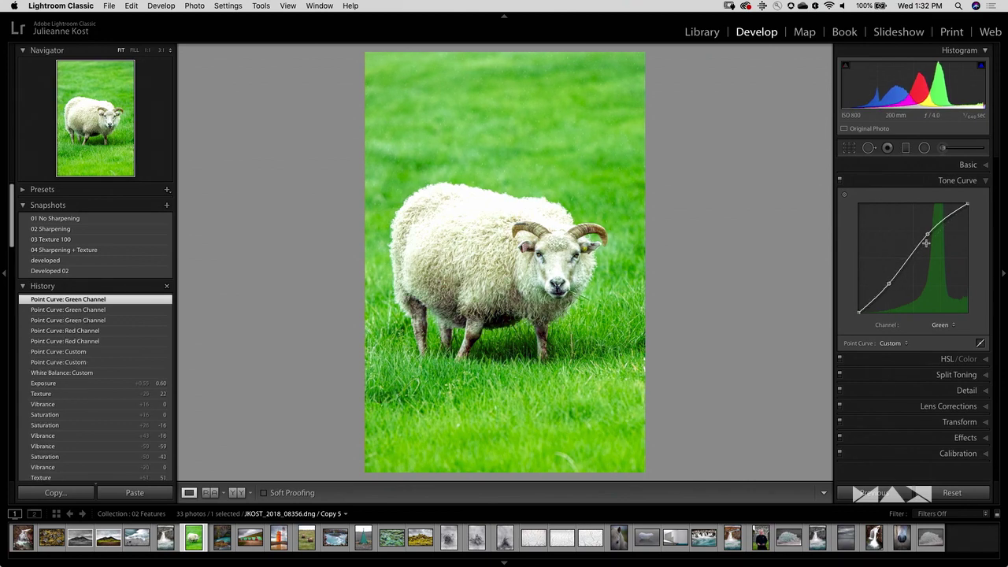
{"action": "left_click_drag", "start_coordinate": [928, 235], "coordinate": [930, 240]}
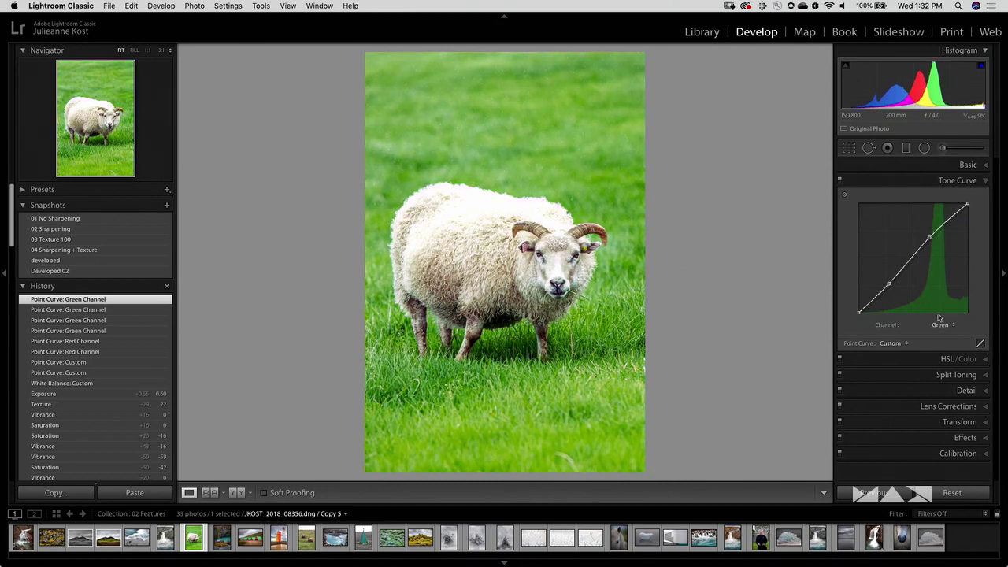
- Reset the point curve of all channels to Linear, check the Red channel and return to RGB
{"action": "double_click", "coordinate": [858, 347]}
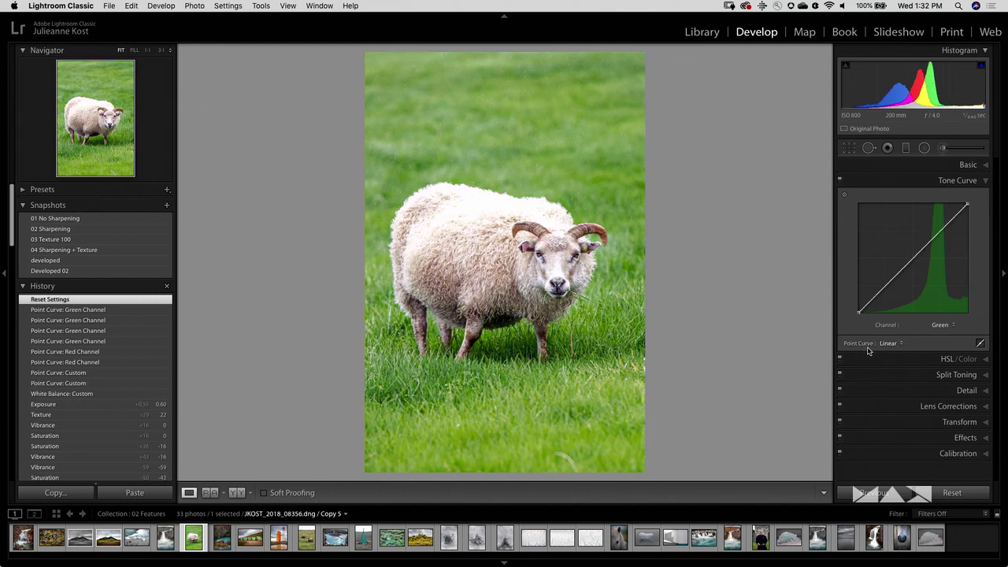
{"action": "left_click", "coordinate": [942, 325]}
{"action": "left_click", "coordinate": [939, 316]}
{"action": "left_click", "coordinate": [942, 324]}
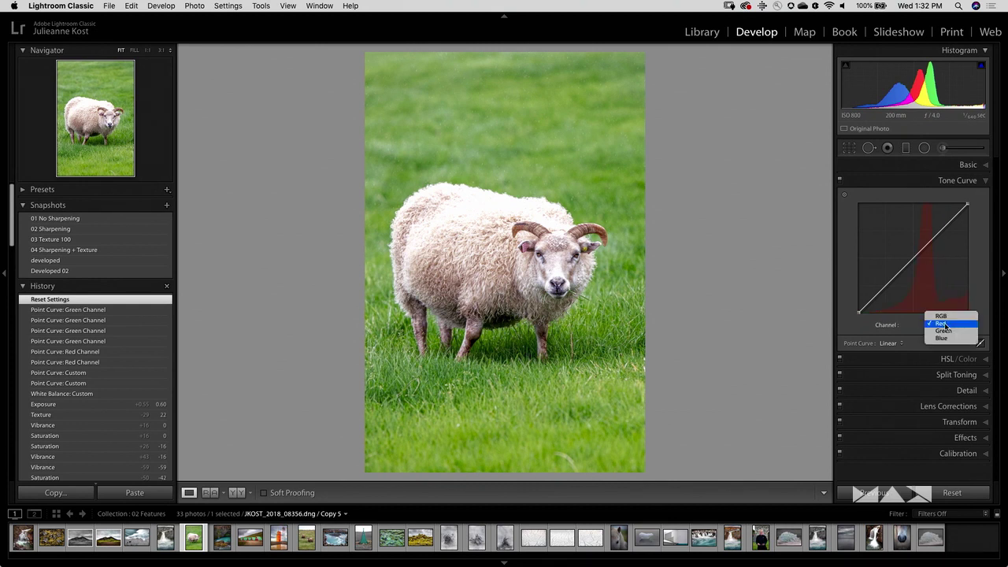
{"action": "left_click", "coordinate": [938, 318]}
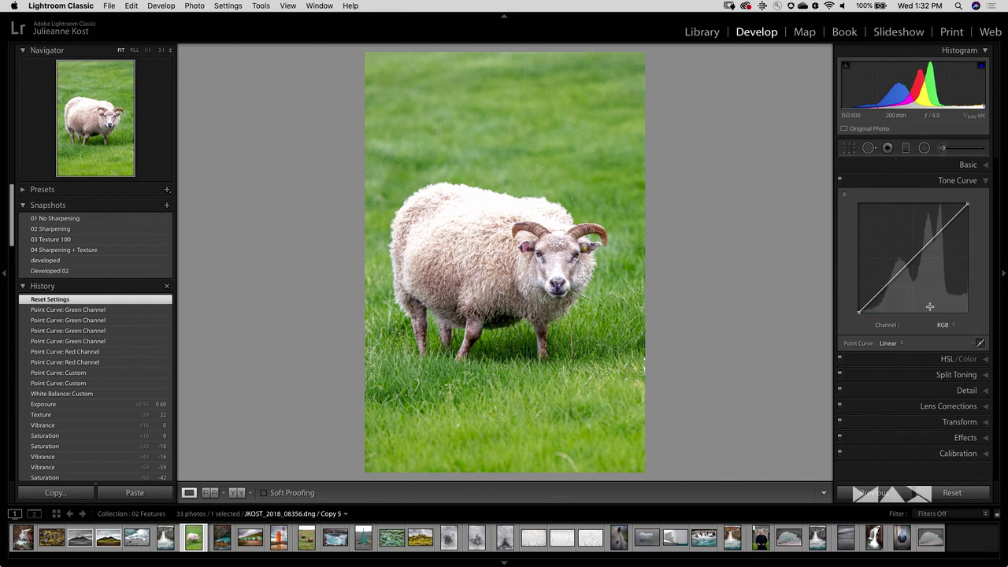
- Return from the tone curve to the basic adjustments and set Whites to -11 on the sheep photo
{"action": "left_click", "coordinate": [957, 180]}
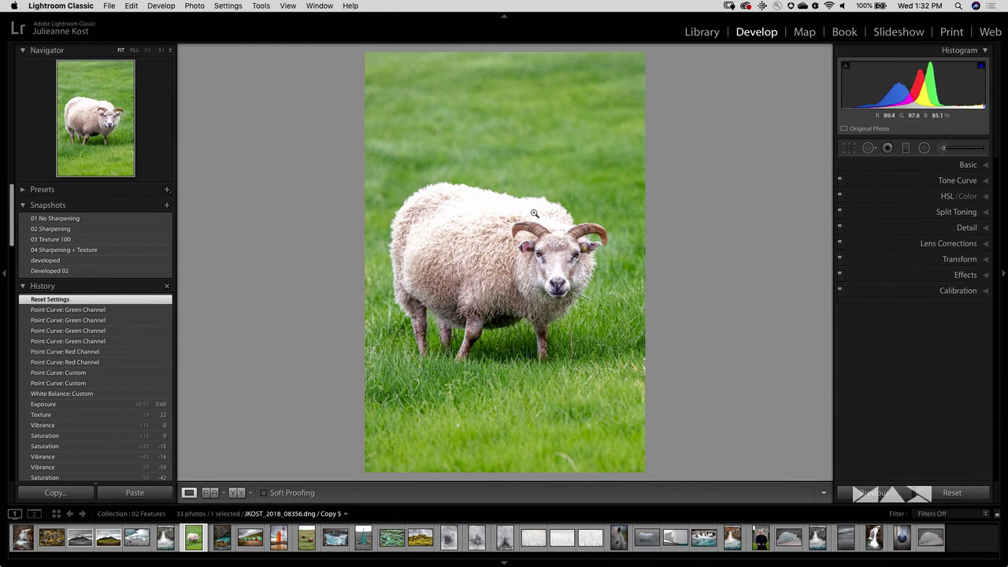
{"action": "left_click", "coordinate": [962, 165]}
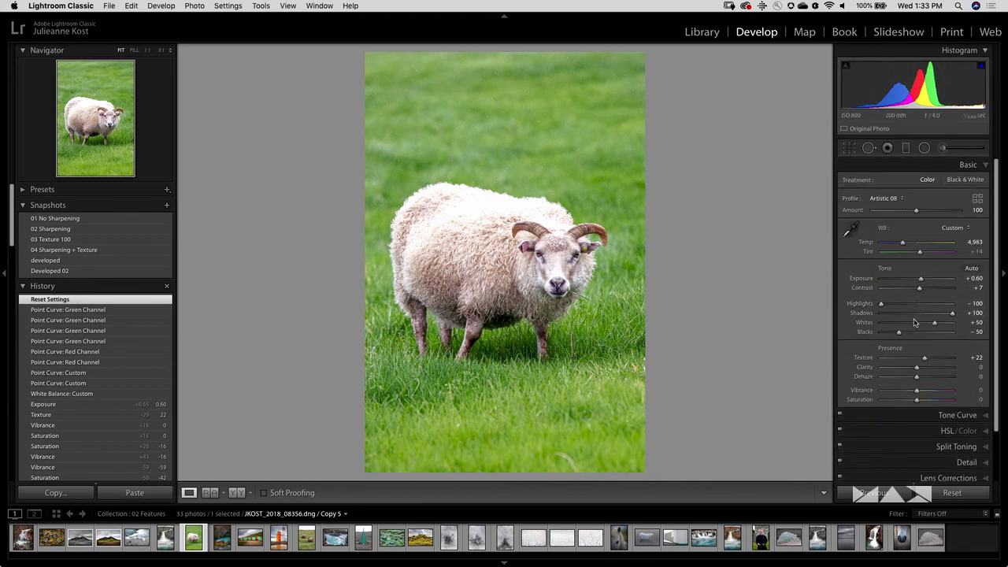
{"action": "left_click_drag", "start_coordinate": [936, 326], "coordinate": [915, 330]}
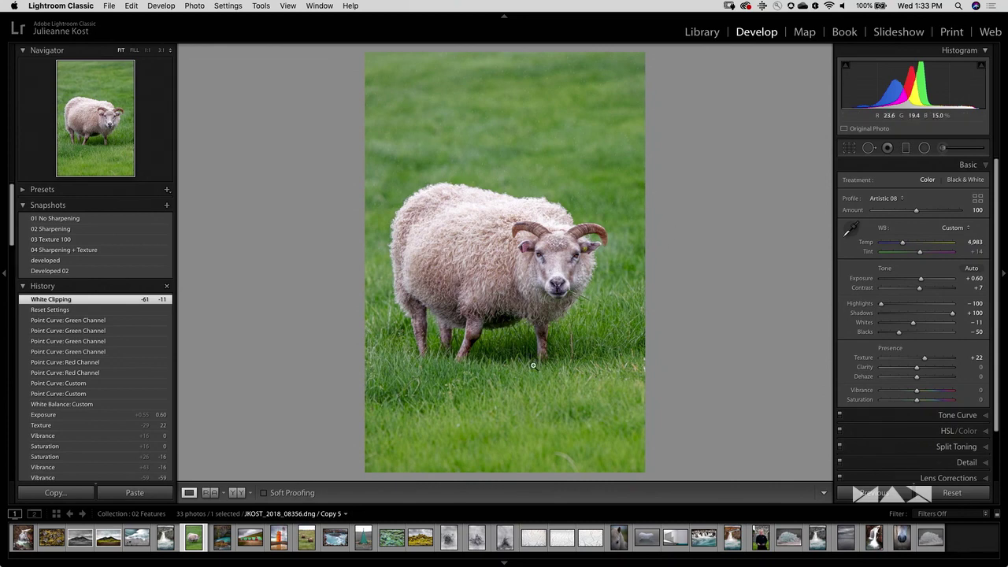
- View the red cabins photo and compare the yellow moss hill photo with the blue-green mossy rocks photo
{"action": "left_click", "coordinate": [249, 539]}
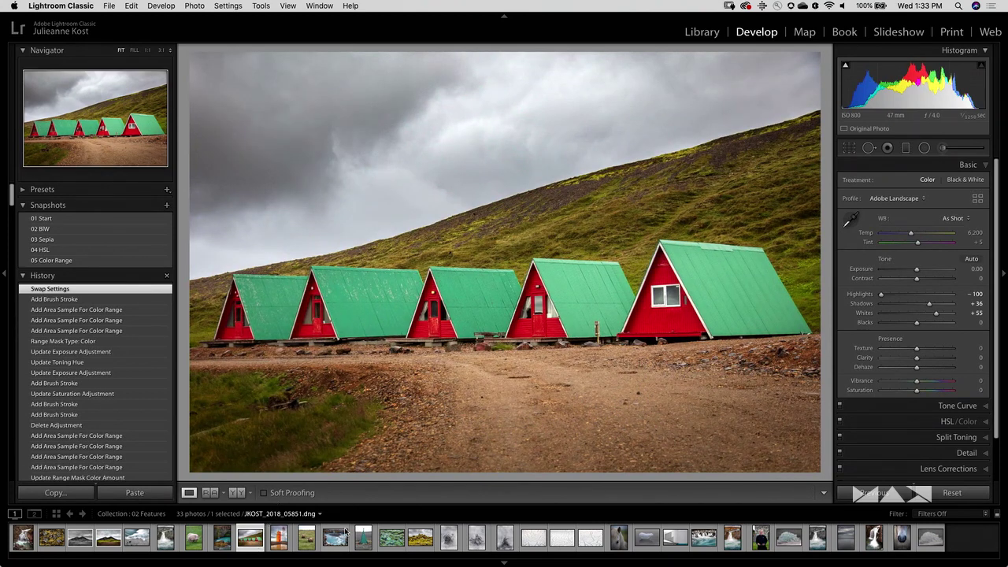
{"action": "left_click", "coordinate": [391, 538]}
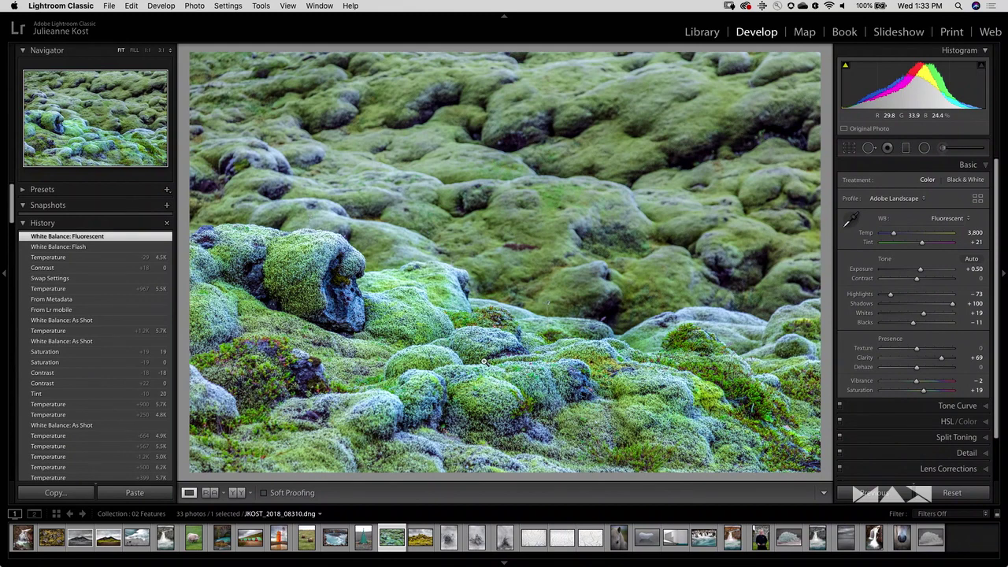
{"action": "left_click", "coordinate": [421, 549]}
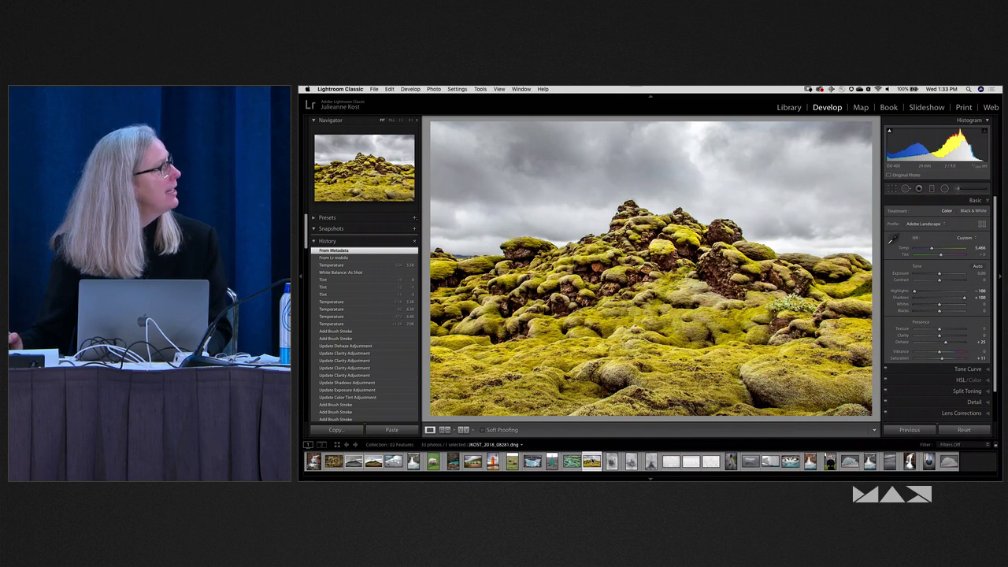
{"action": "left_click", "coordinate": [572, 460]}
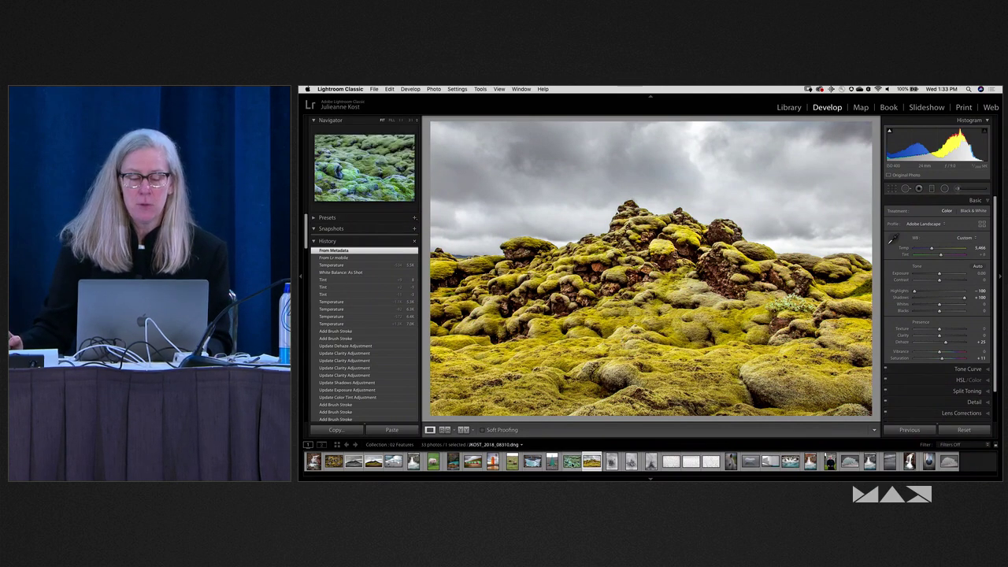
{"action": "left_click", "coordinate": [591, 462]}
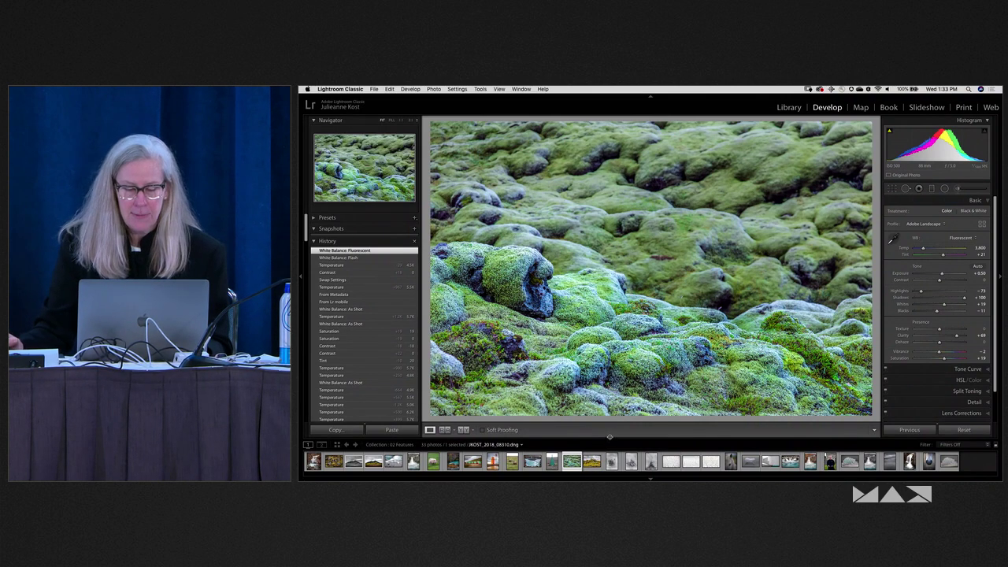
- Enlarge the filmstrip thumbnails and show the yellow moss hill as reference beside the active blue-green mossy rocks photo
{"action": "left_click_drag", "start_coordinate": [608, 438], "coordinate": [609, 420]}
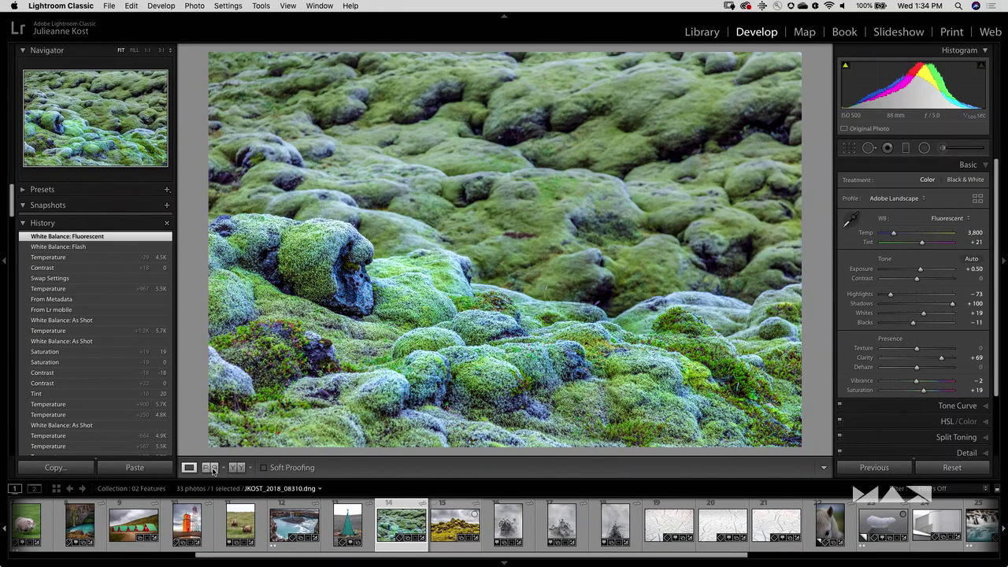
{"action": "left_click", "coordinate": [211, 467]}
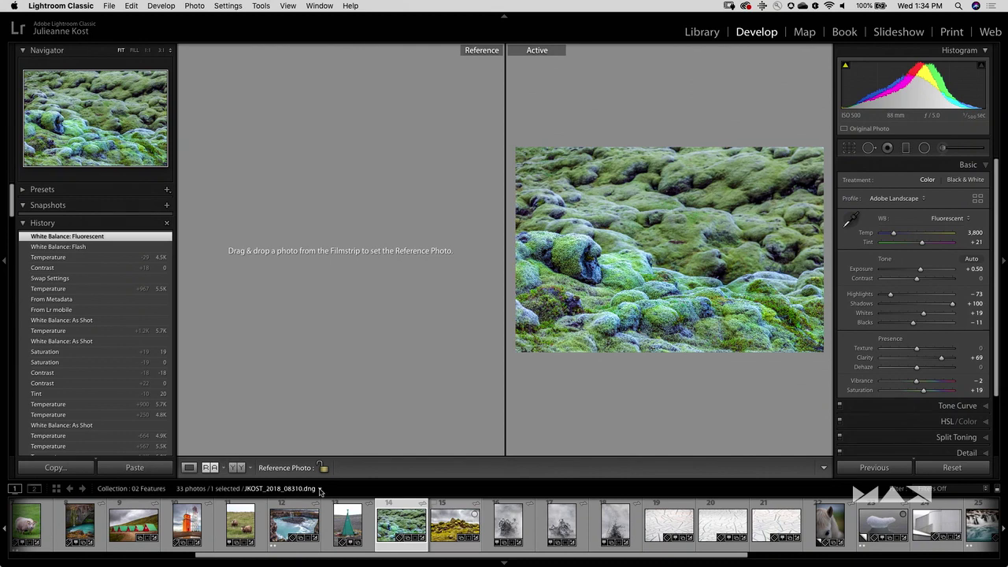
{"action": "left_click_drag", "start_coordinate": [452, 526], "coordinate": [315, 282]}
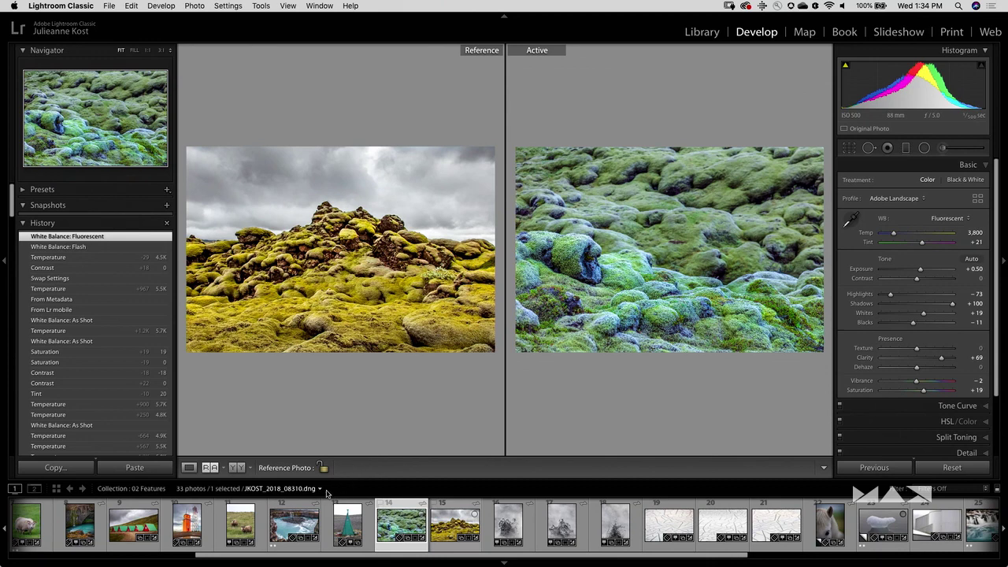
{"action": "right_click", "coordinate": [289, 528]}
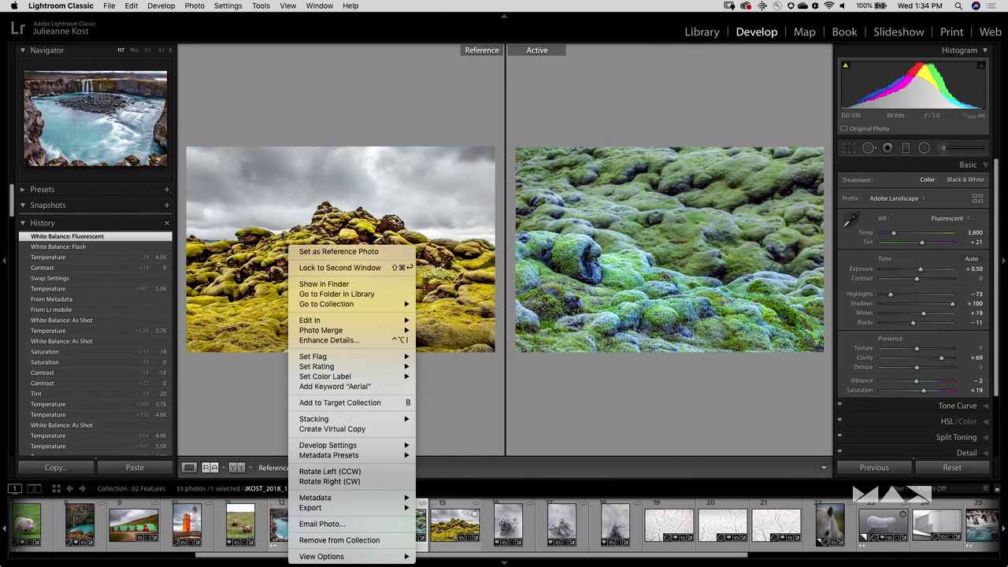
{"action": "left_click", "coordinate": [396, 195]}
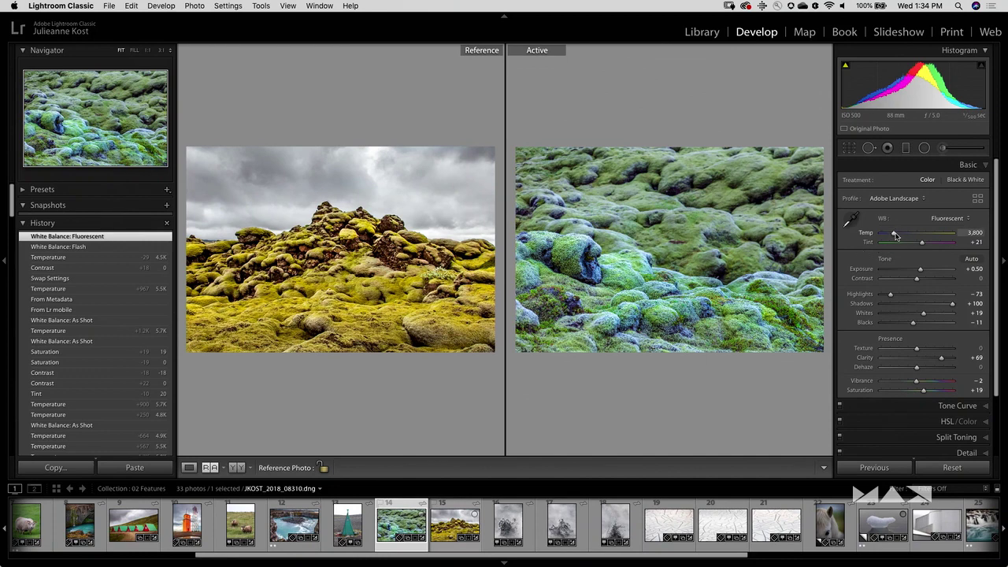
- Match the mossy rocks to the reference photo by setting Temp to 5,269 and Contrast to -31
{"action": "left_click_drag", "start_coordinate": [894, 234], "coordinate": [900, 236]}
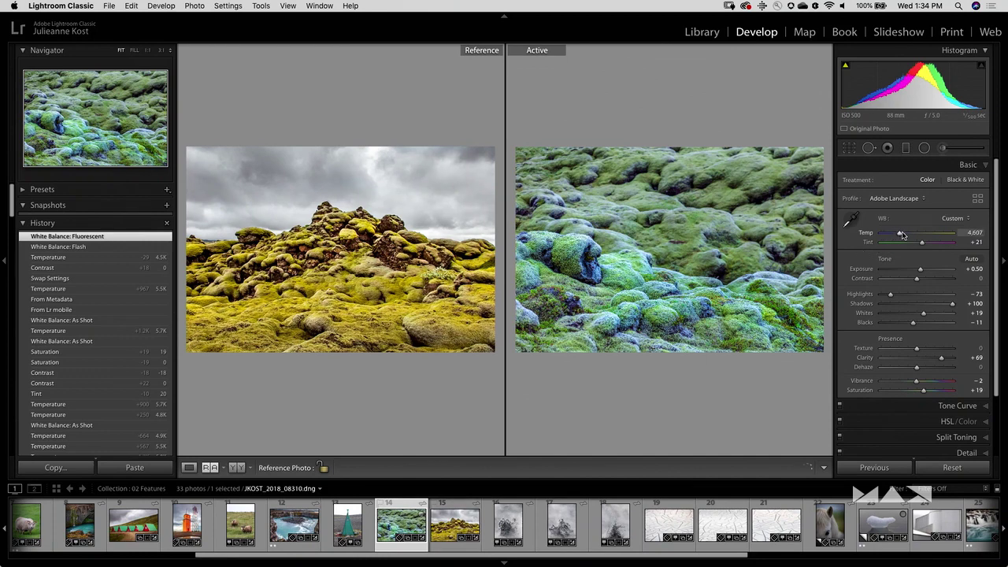
{"action": "left_click", "coordinate": [912, 235]}
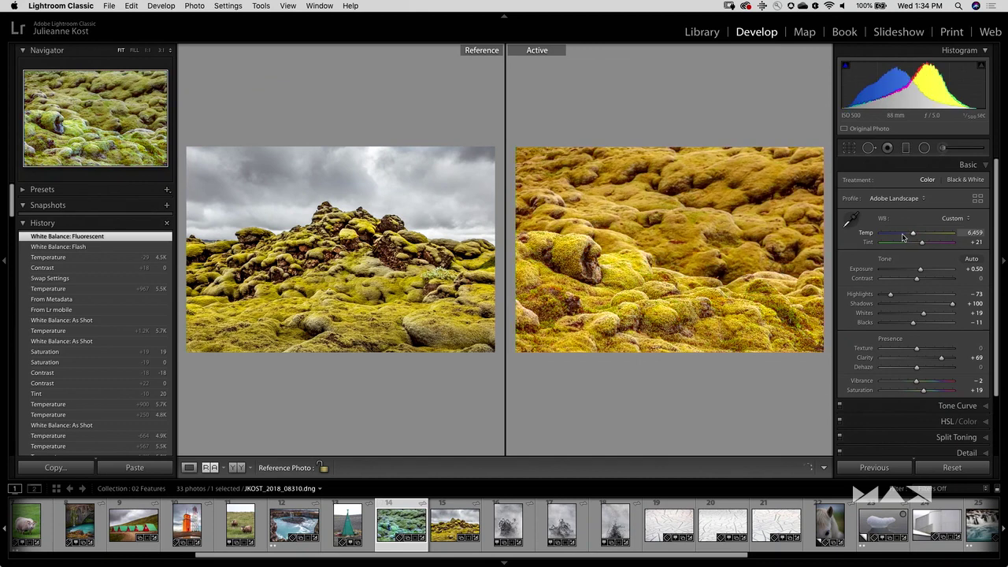
{"action": "left_click_drag", "start_coordinate": [912, 235], "coordinate": [904, 236]}
{"action": "left_click_drag", "start_coordinate": [915, 281], "coordinate": [906, 280]}
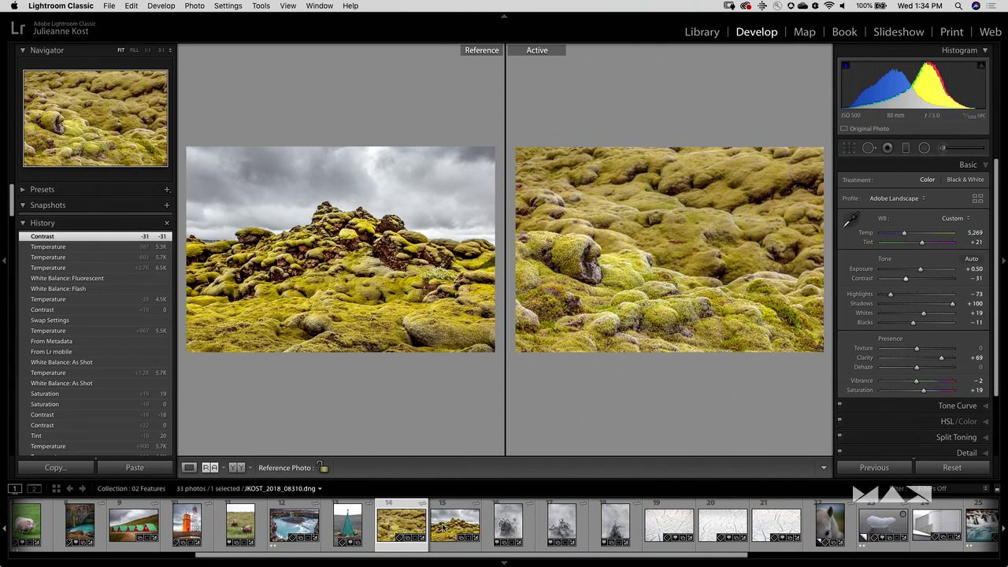
- Leave the reference comparison, open the first grey mud-splash photo, and set Dehaze to +26 and Whites to +64
{"action": "left_click", "coordinate": [519, 527]}
{"action": "key", "text": "shift+r"}
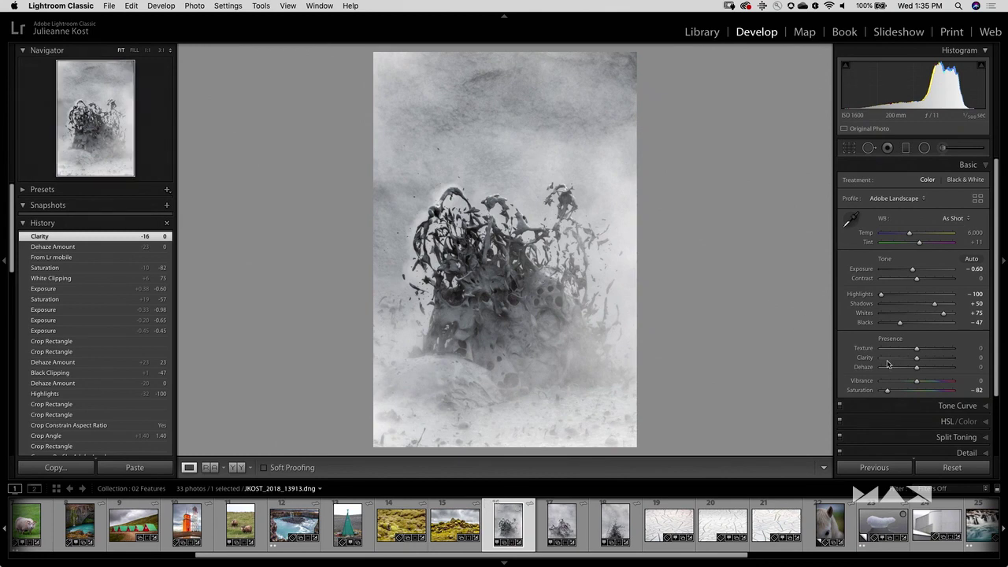
{"action": "left_click_drag", "start_coordinate": [916, 368], "coordinate": [926, 369]}
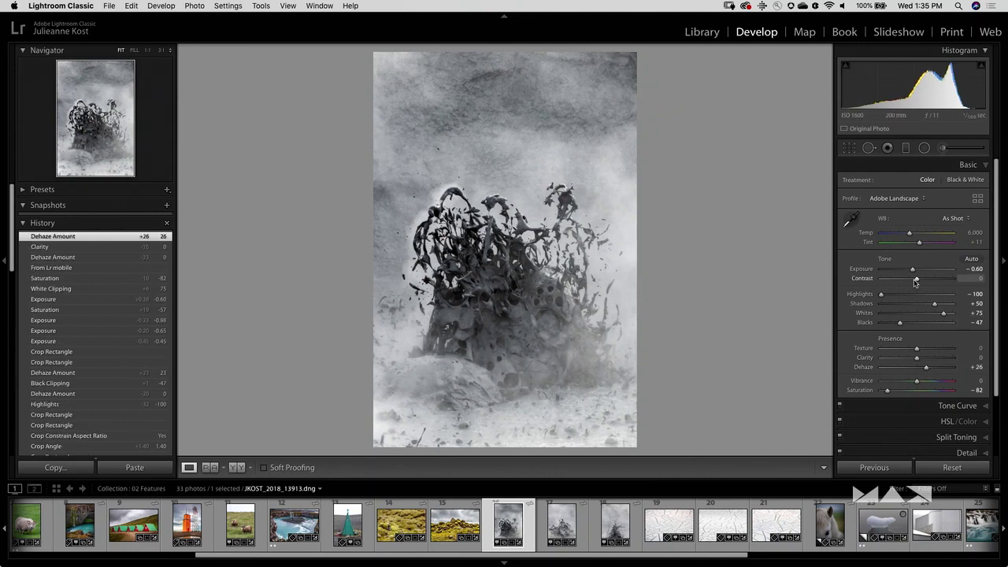
{"action": "mouse_move", "coordinate": [942, 314]}
{"action": "left_mouse_down"}
{"action": "mouse_move", "coordinate": [927, 315]}
{"action": "mouse_move", "coordinate": [943, 317]}
{"action": "left_mouse_up"}
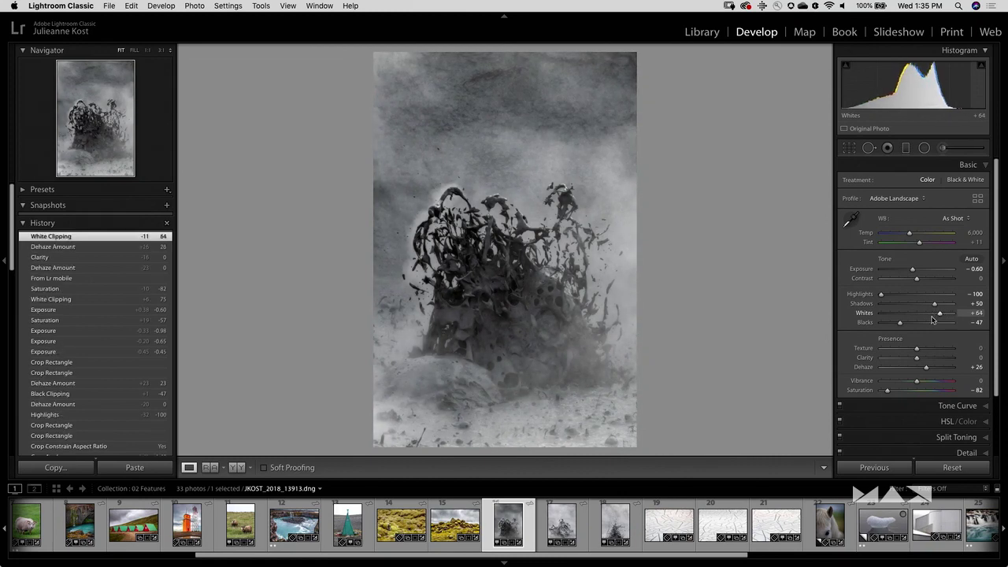
- Try applying all of the previous photo's settings to the second mud-splash photo, and undo the change
{"action": "left_click", "coordinate": [562, 522]}
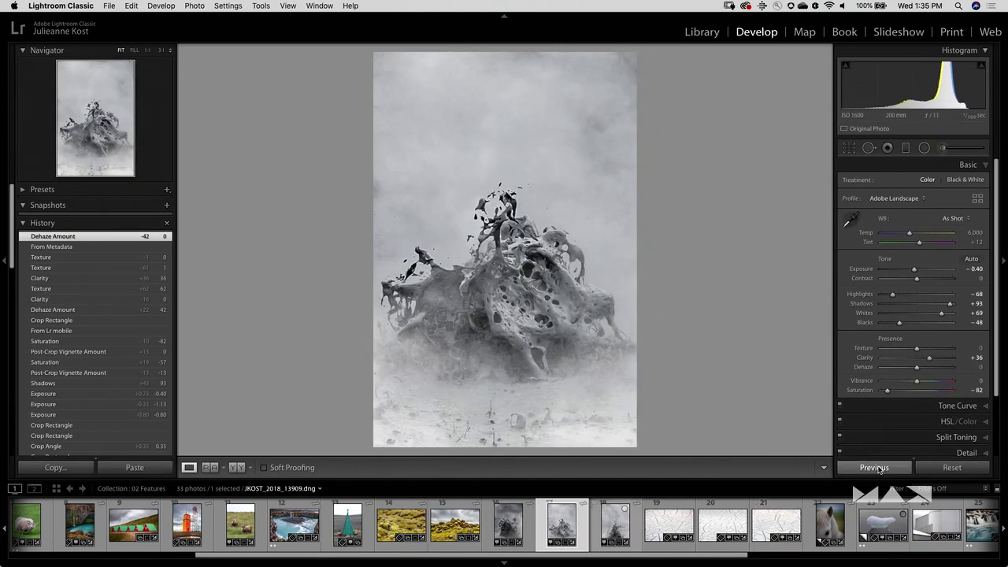
{"action": "left_click", "coordinate": [876, 467]}
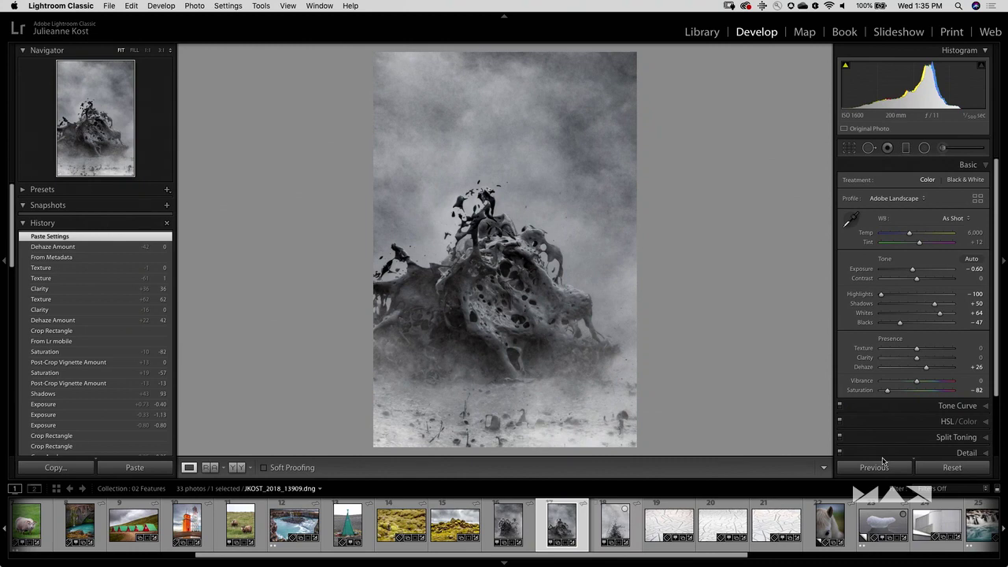
{"action": "key", "text": "super+z"}
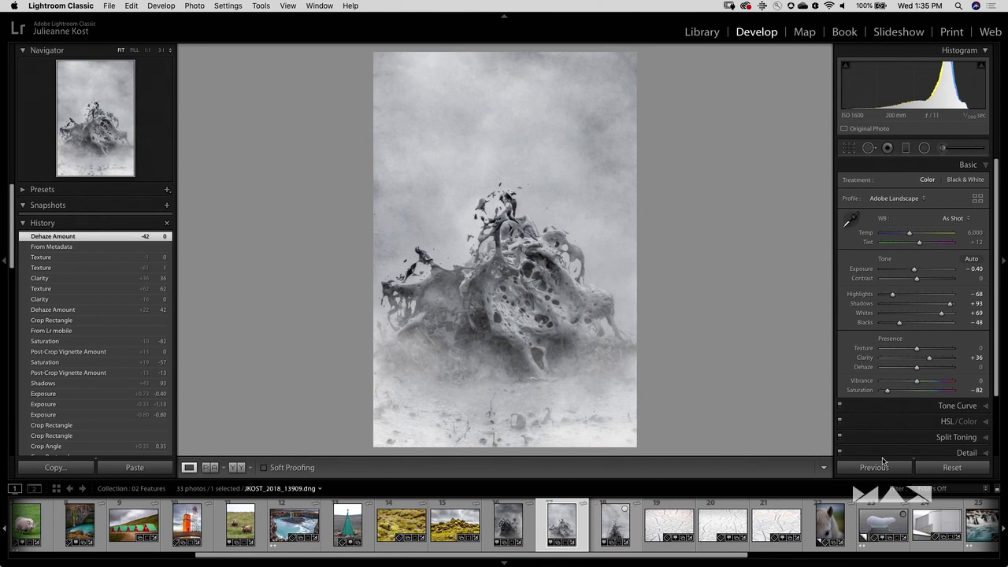
- Copy all develop settings except Crop from the first mud-splash photo
{"action": "left_click", "coordinate": [508, 522]}
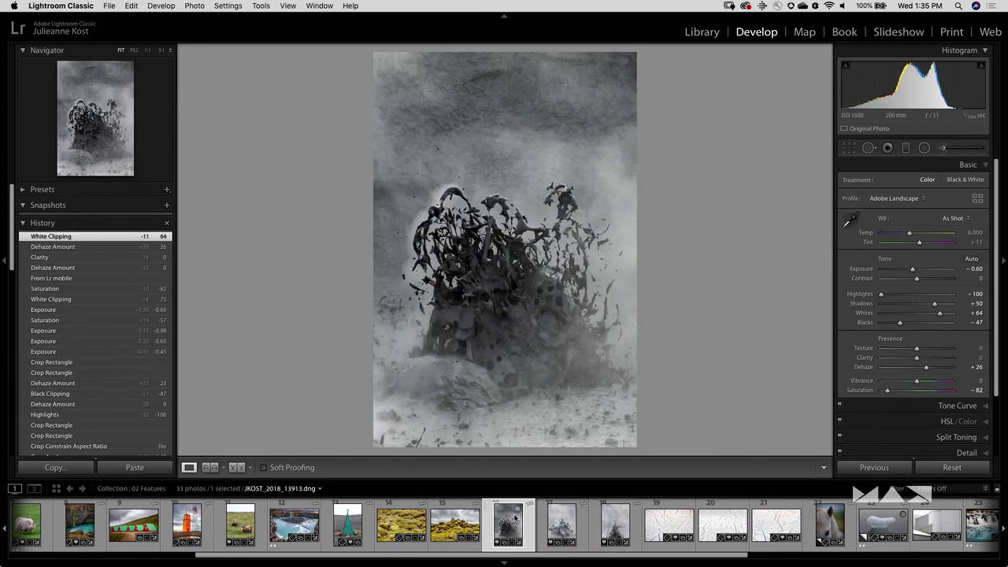
{"action": "left_click", "coordinate": [78, 470]}
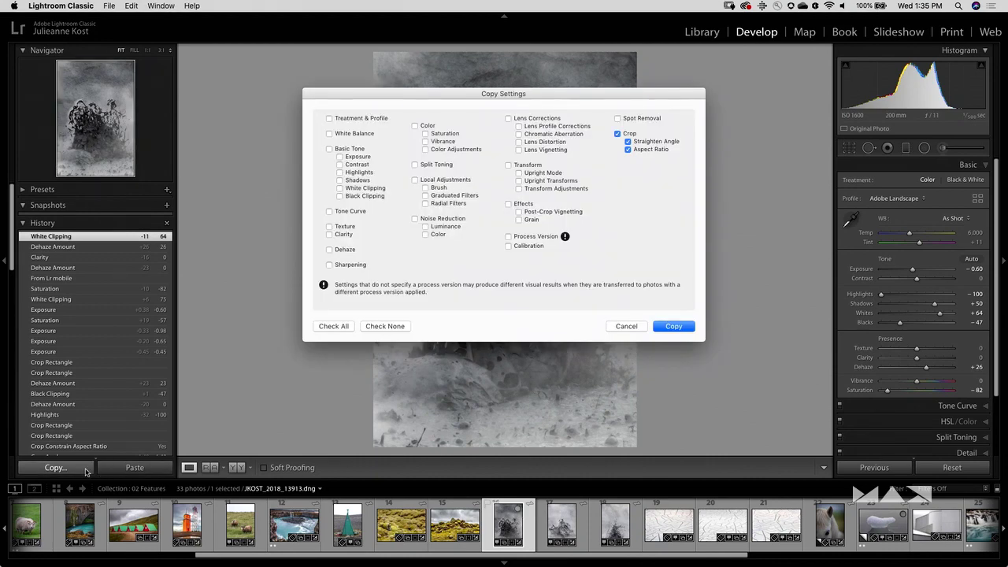
{"action": "left_click", "coordinate": [345, 328]}
{"action": "left_click", "coordinate": [381, 328]}
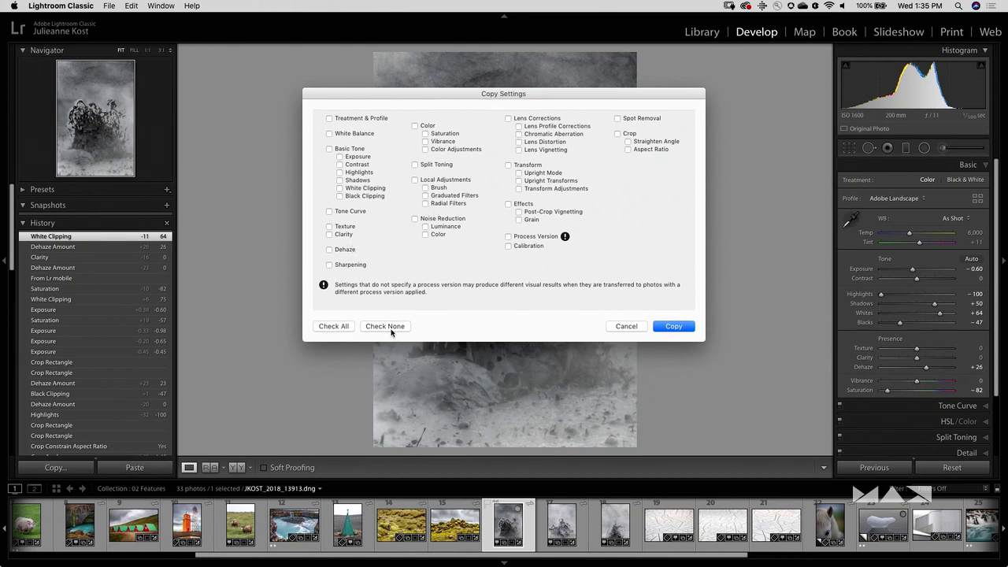
{"action": "left_click", "coordinate": [345, 327]}
{"action": "left_click", "coordinate": [617, 133]}
{"action": "left_click", "coordinate": [673, 326]}
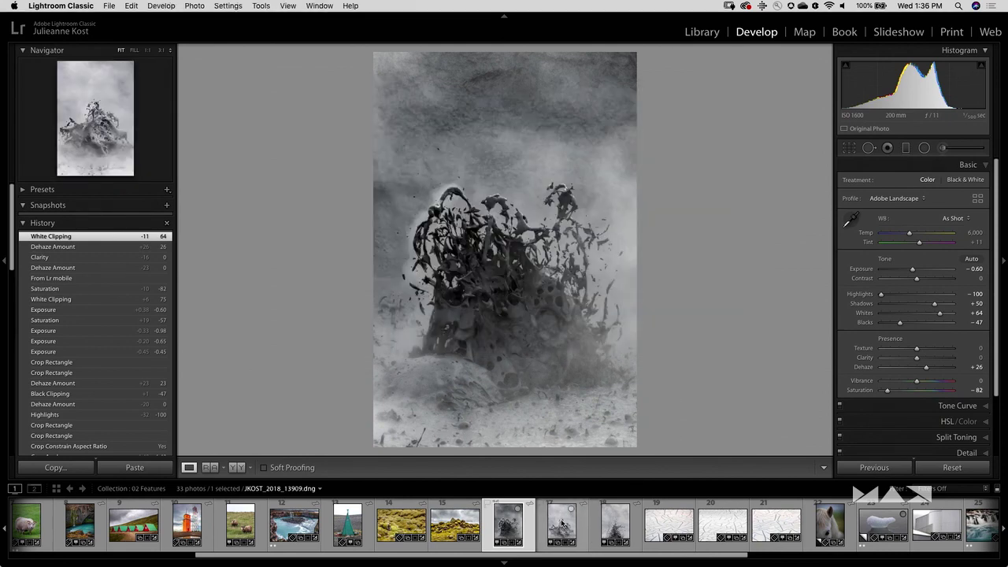
- Paste the copied settings onto the second mud-splash photo and set its Post-Crop Vignetting Amount to -17
{"action": "left_click", "coordinate": [563, 525]}
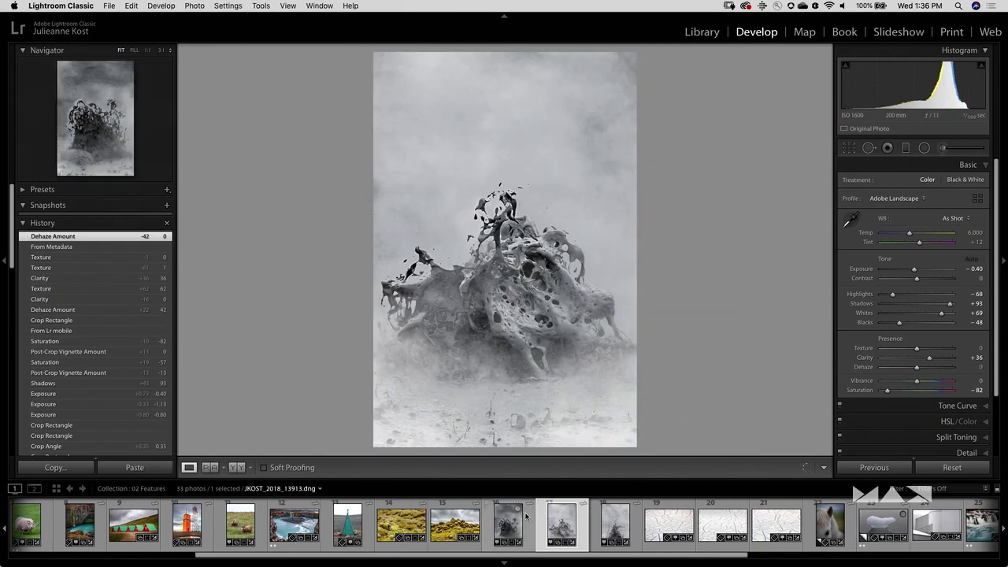
{"action": "key", "text": "super+shift+v"}
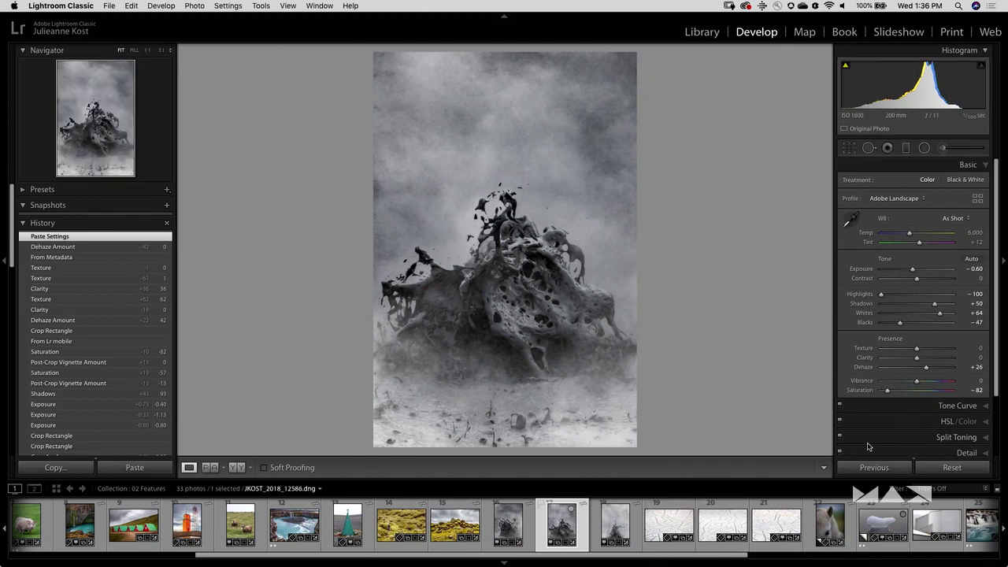
{"action": "scroll", "coordinate": [1001, 449], "scroll_direction": "down", "scroll_amount": 3}
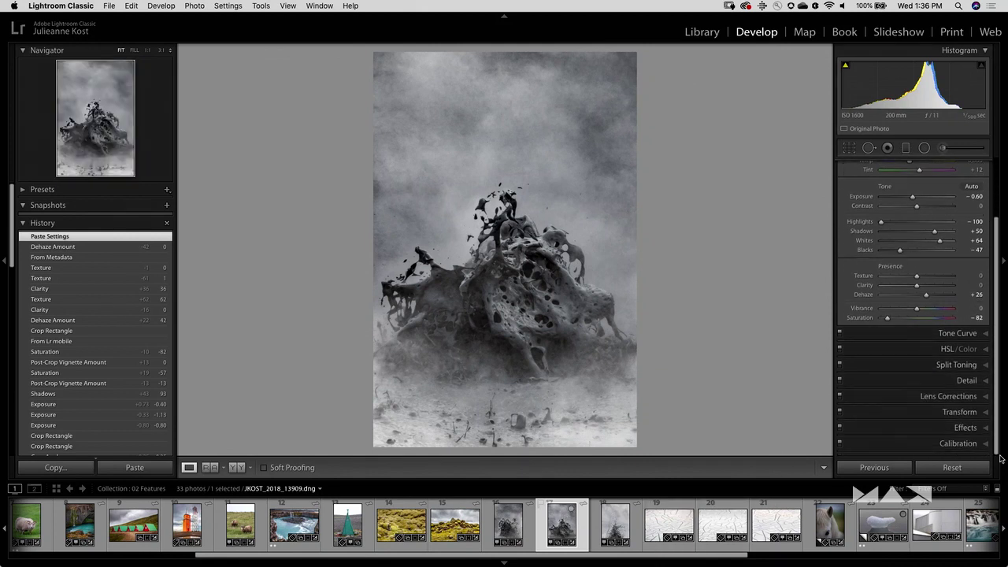
{"action": "left_click", "coordinate": [966, 428]}
{"action": "left_click_drag", "start_coordinate": [916, 311], "coordinate": [910, 312]}
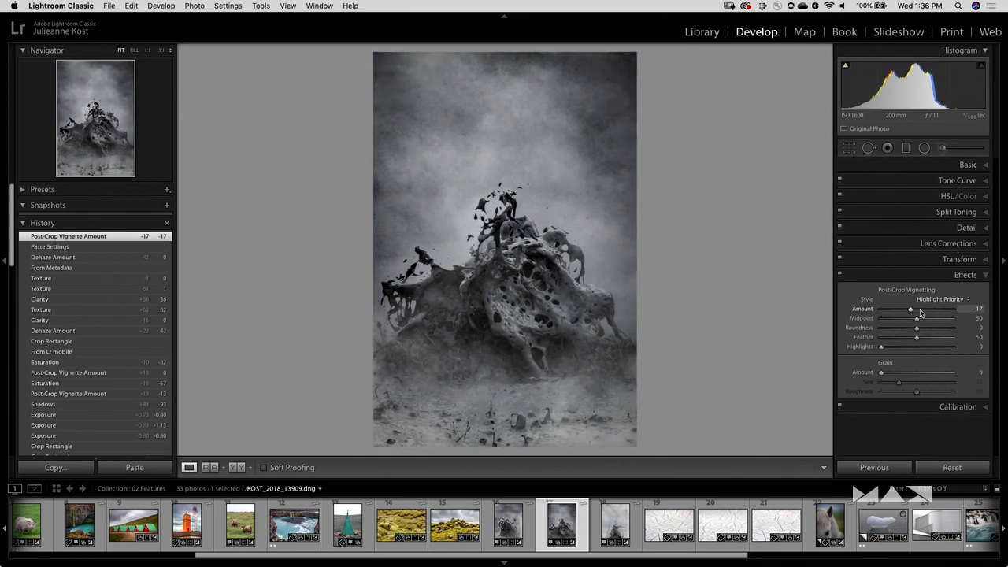
- Copy only the Post-Crop Vignetting setting from the second mud-splash photo
{"action": "left_click", "coordinate": [55, 467]}
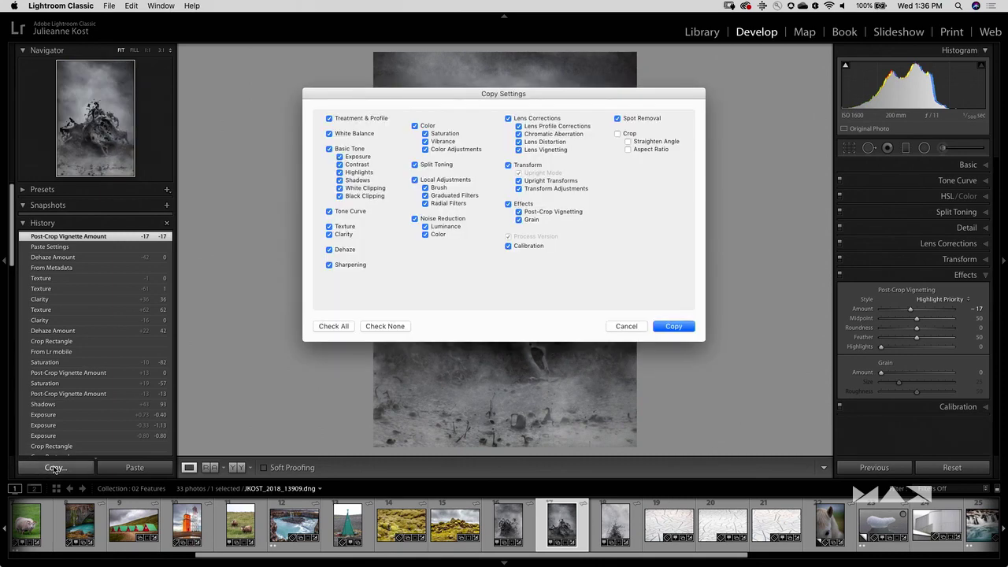
{"action": "left_click", "coordinate": [381, 328]}
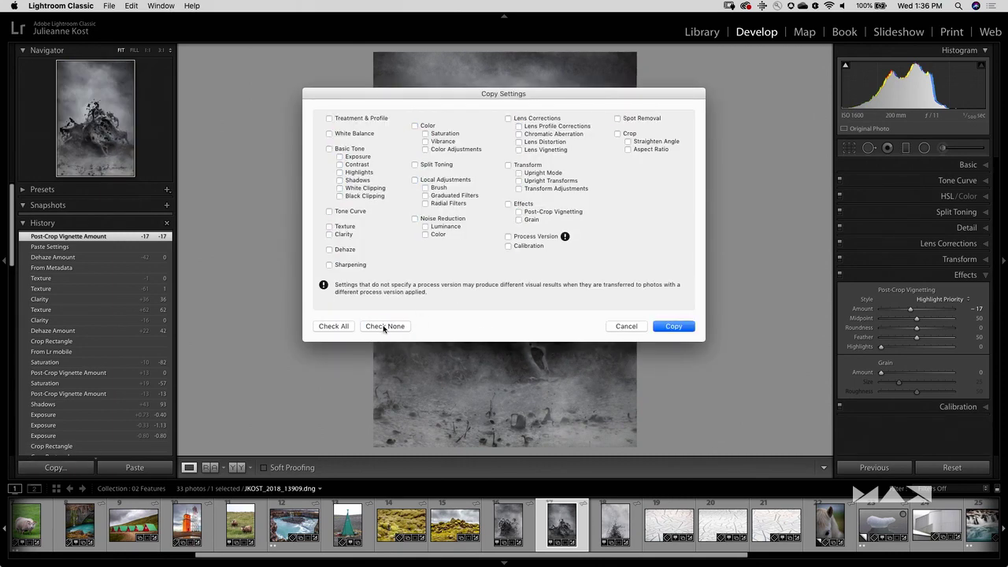
{"action": "left_click", "coordinate": [523, 212]}
{"action": "left_click", "coordinate": [674, 326]}
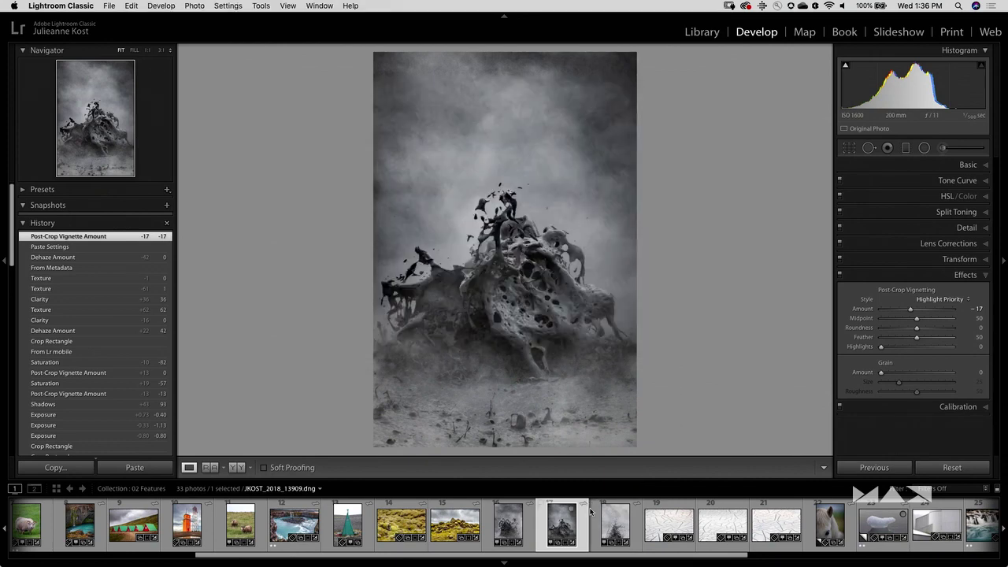
- Paste the copied vignette onto the first mud-splash photo and the mossy rocks close-up
{"action": "left_click", "coordinate": [506, 527]}
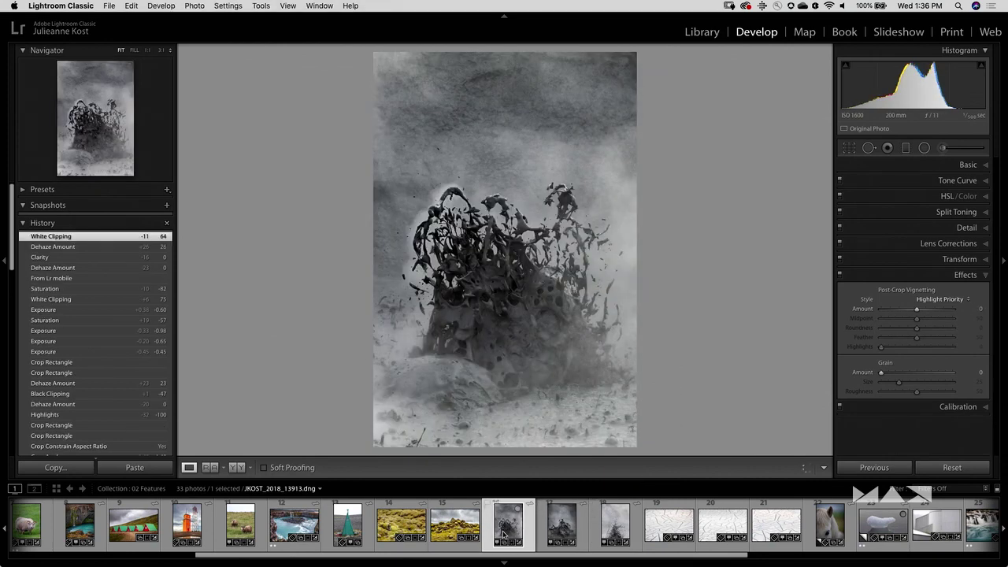
{"action": "key", "text": "super+shift+v"}
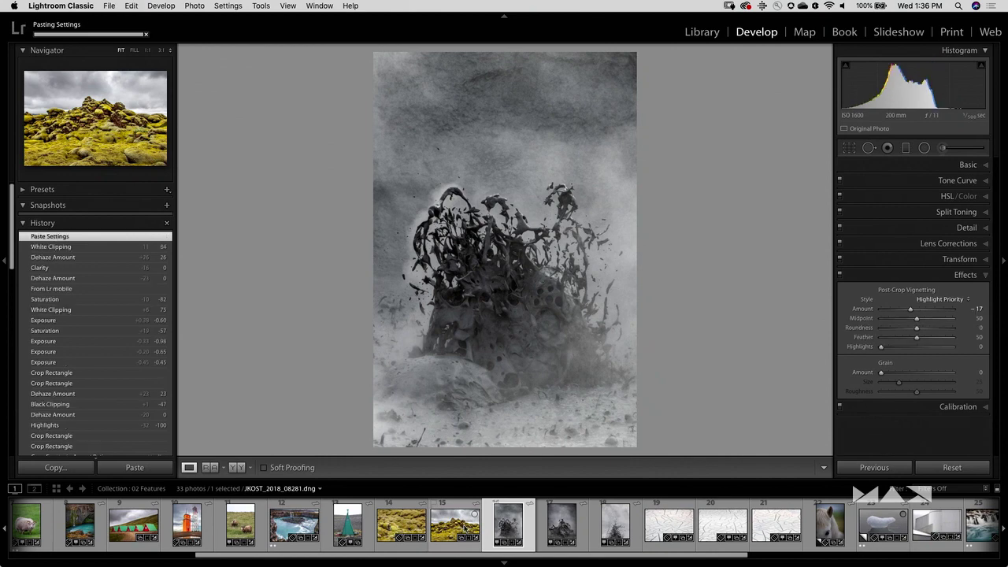
{"action": "left_click", "coordinate": [451, 531]}
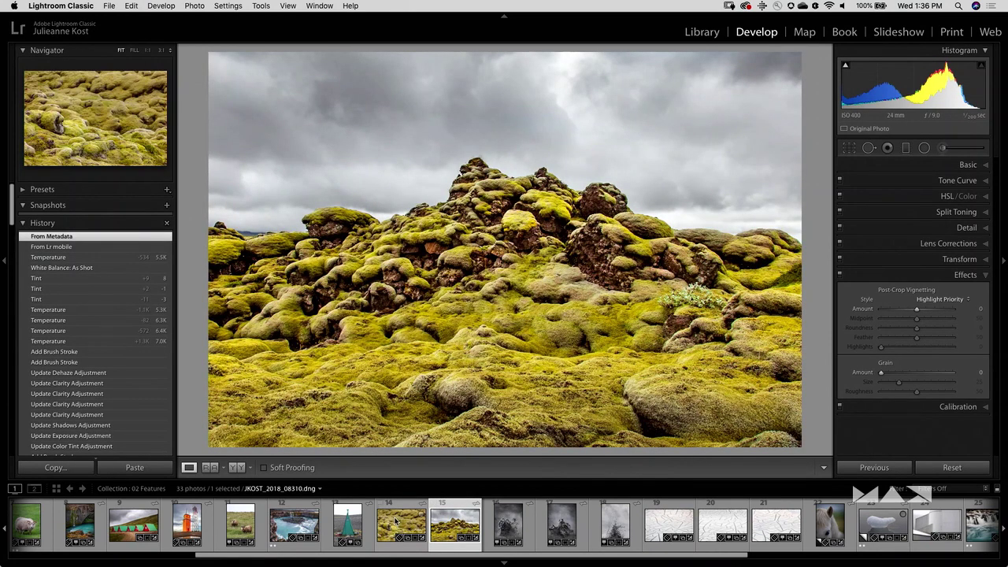
{"action": "left_click", "coordinate": [398, 522]}
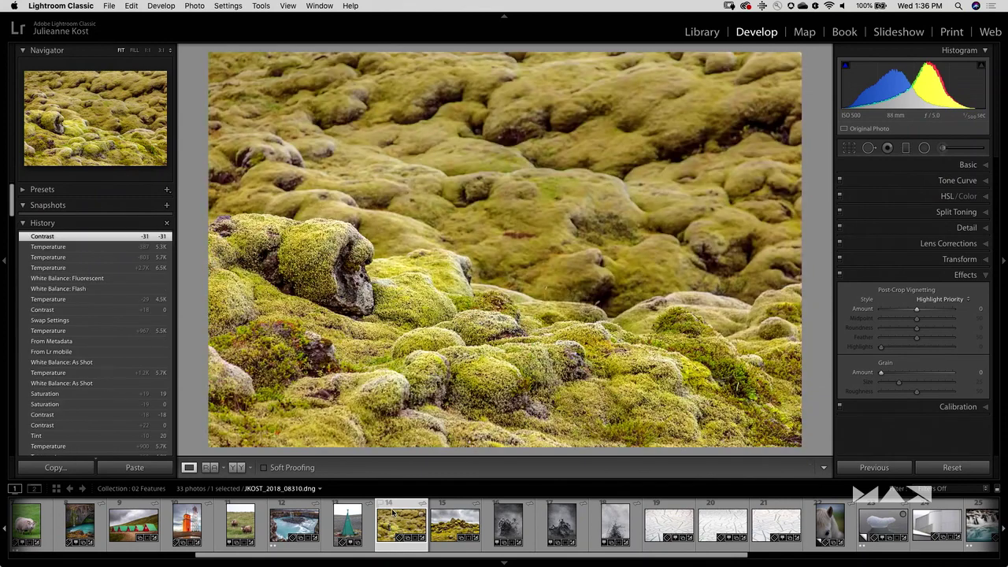
{"action": "key", "text": "super+shift+v"}
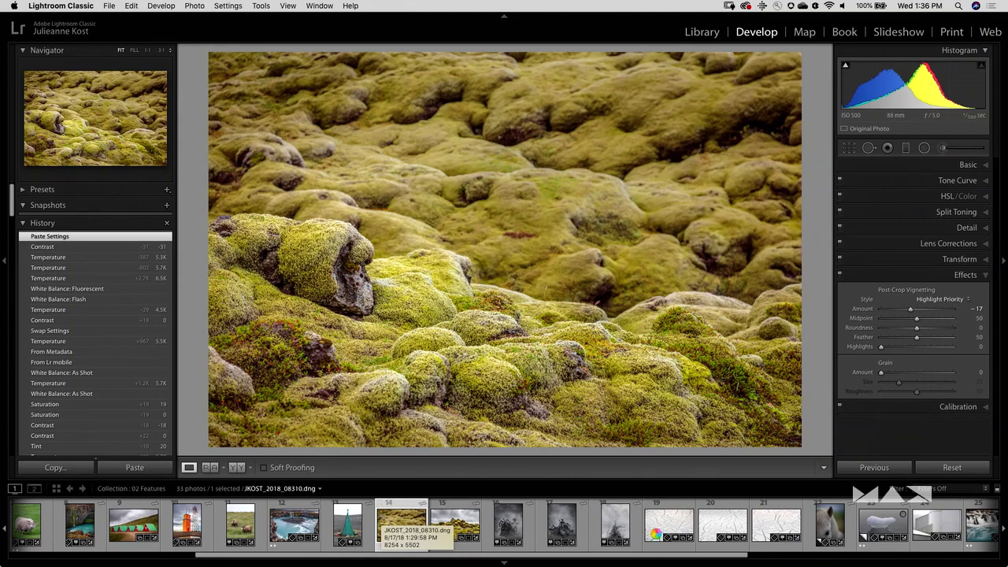
- Select the three white cracked-ground photos together and turn on Auto Sync
{"action": "left_click", "coordinate": [656, 532]}
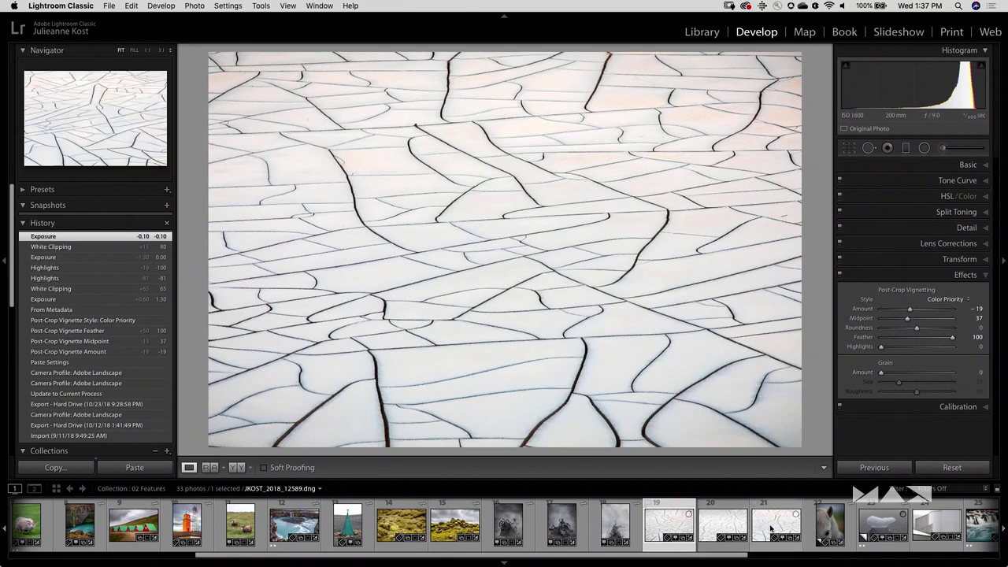
{"action": "left_click", "coordinate": [770, 528], "text": "shift"}
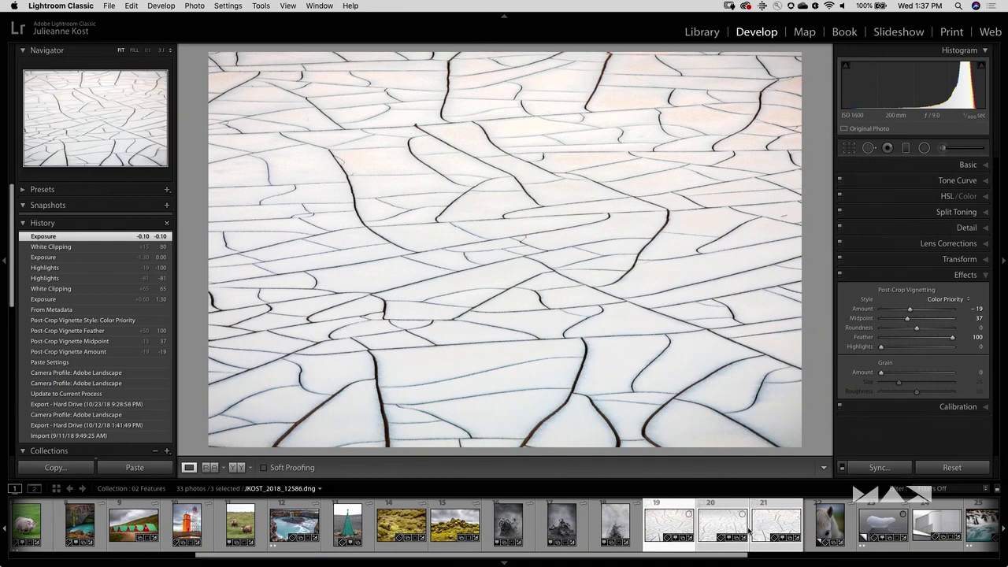
{"action": "left_click", "coordinate": [843, 468]}
- Darken the three cracked-ground photos with a custom RGB point curve, pulling down one point in the highlights and one in the darker tones
{"action": "left_click", "coordinate": [957, 181]}
{"action": "left_click_drag", "start_coordinate": [941, 228], "coordinate": [945, 239]}
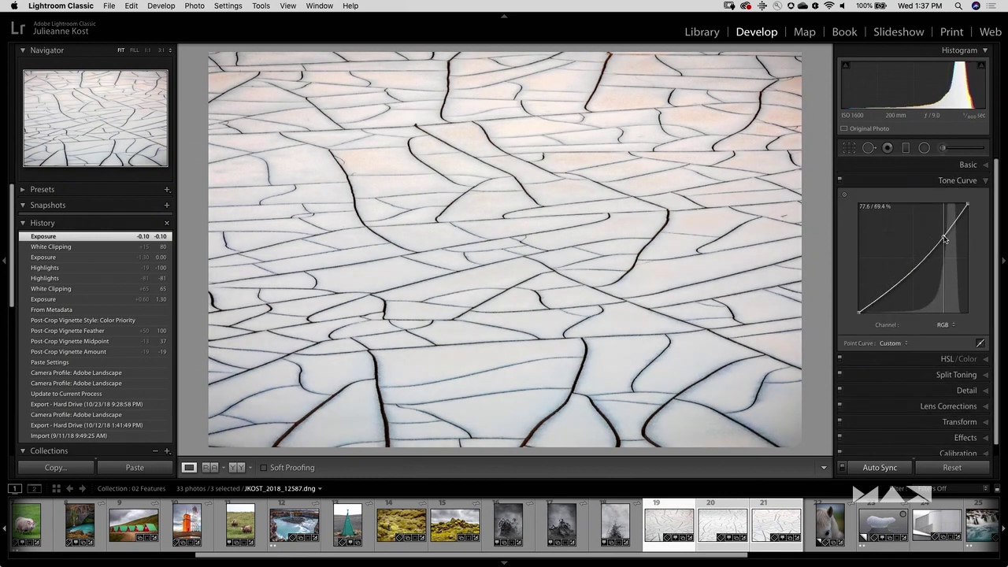
{"action": "left_click_drag", "start_coordinate": [903, 269], "coordinate": [901, 275]}
{"action": "left_click_drag", "start_coordinate": [945, 235], "coordinate": [899, 280]}
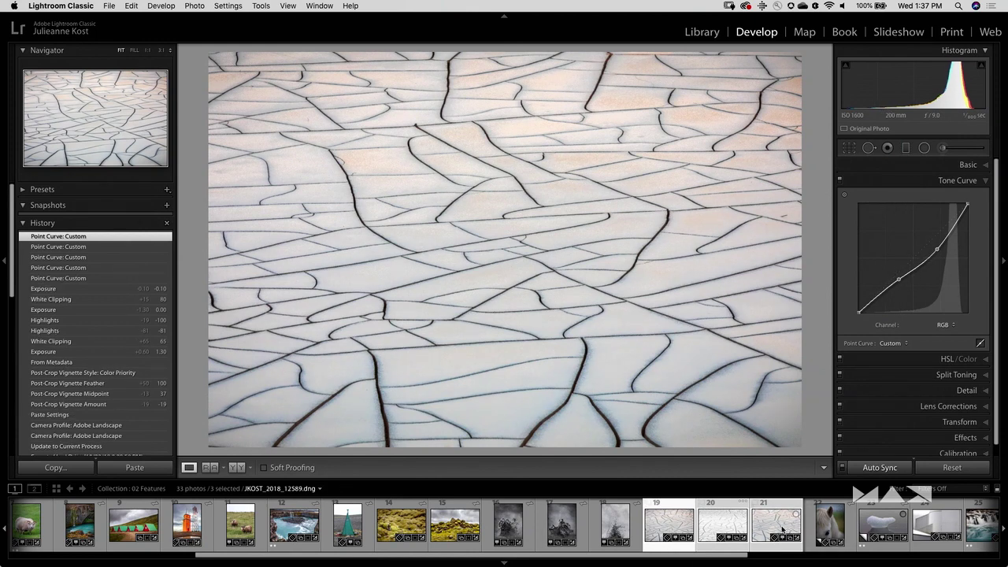
{"action": "left_click", "coordinate": [738, 528]}
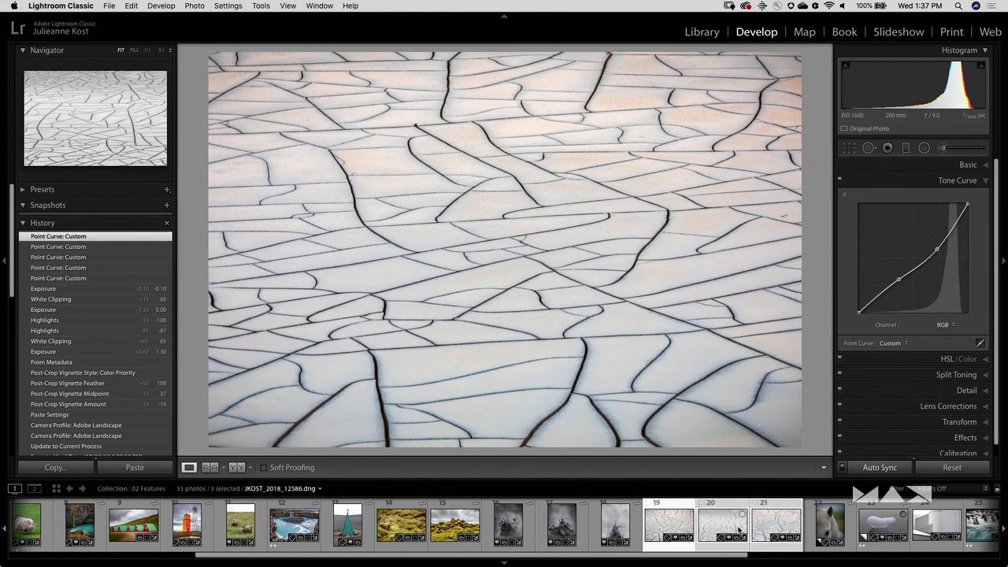
{"action": "key", "text": "Right"}
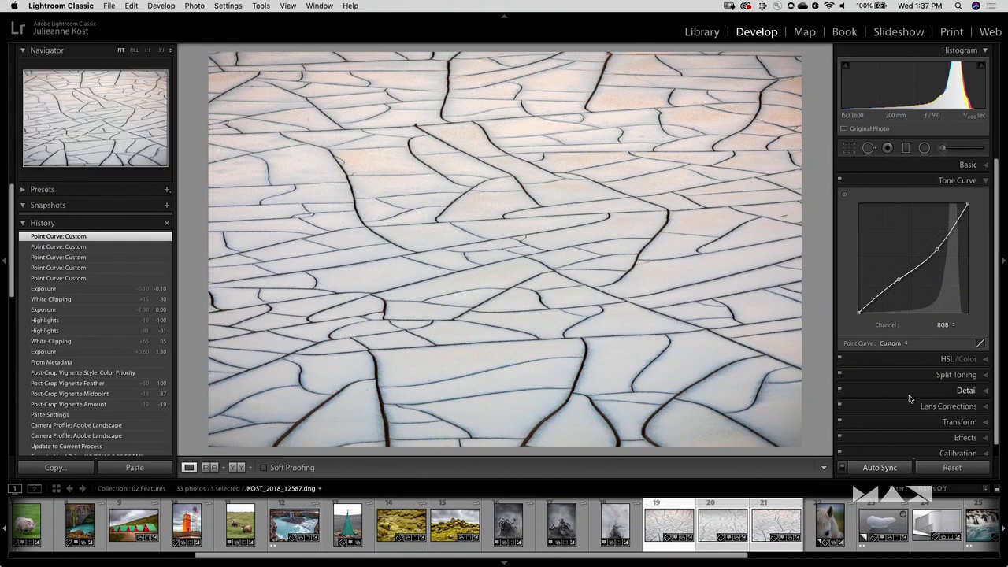
- Convert the cracked-ground photos to black and white and split-tone them with shadow Hue 40, shadow Saturation 46 and Balance +43
{"action": "left_click", "coordinate": [957, 375]}
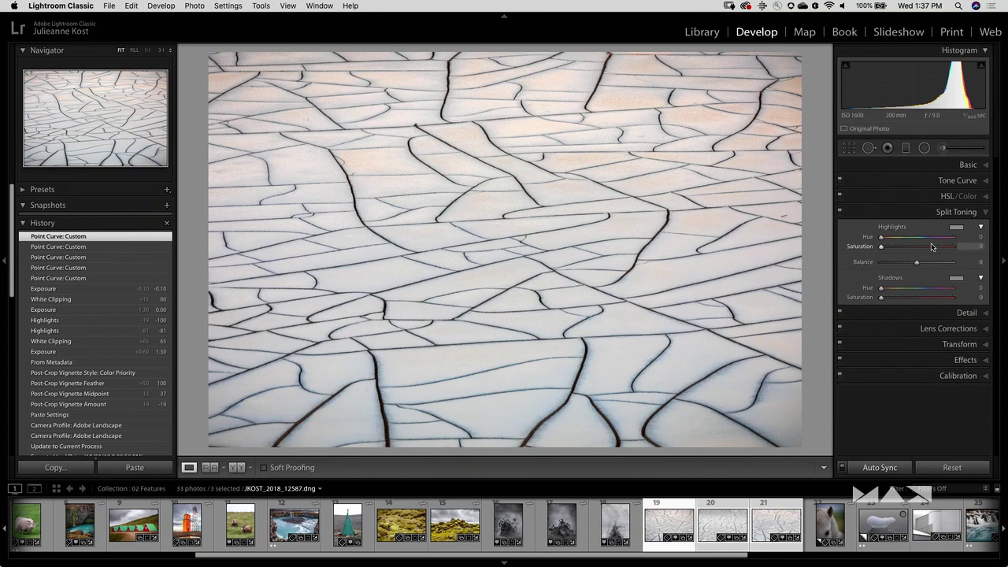
{"action": "key", "text": "v"}
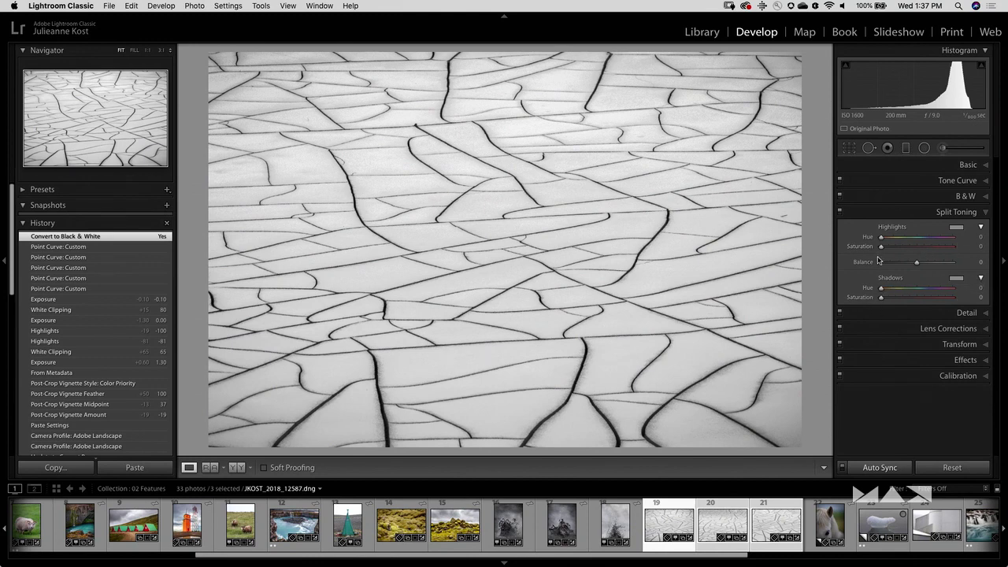
{"action": "key", "text": "alt"}
{"action": "mouse_move", "coordinate": [881, 288]}
{"action": "left_mouse_down"}
{"action": "mouse_move", "coordinate": [948, 297]}
{"action": "mouse_move", "coordinate": [894, 292]}
{"action": "left_mouse_up"}
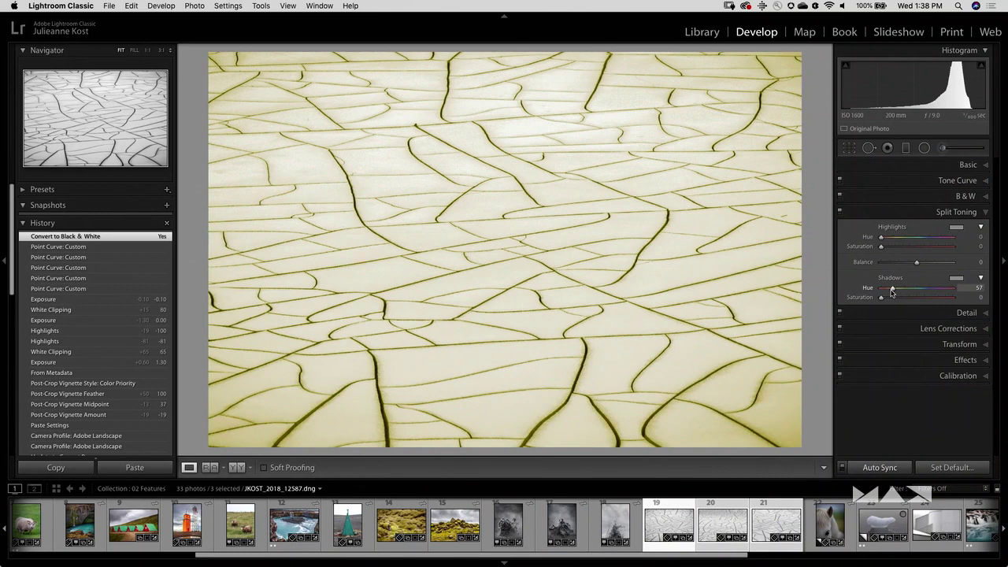
{"action": "mouse_move", "coordinate": [888, 294]}
{"action": "left_mouse_down"}
{"action": "mouse_move", "coordinate": [930, 300]}
{"action": "mouse_move", "coordinate": [893, 299]}
{"action": "mouse_move", "coordinate": [906, 298]}
{"action": "left_mouse_up"}
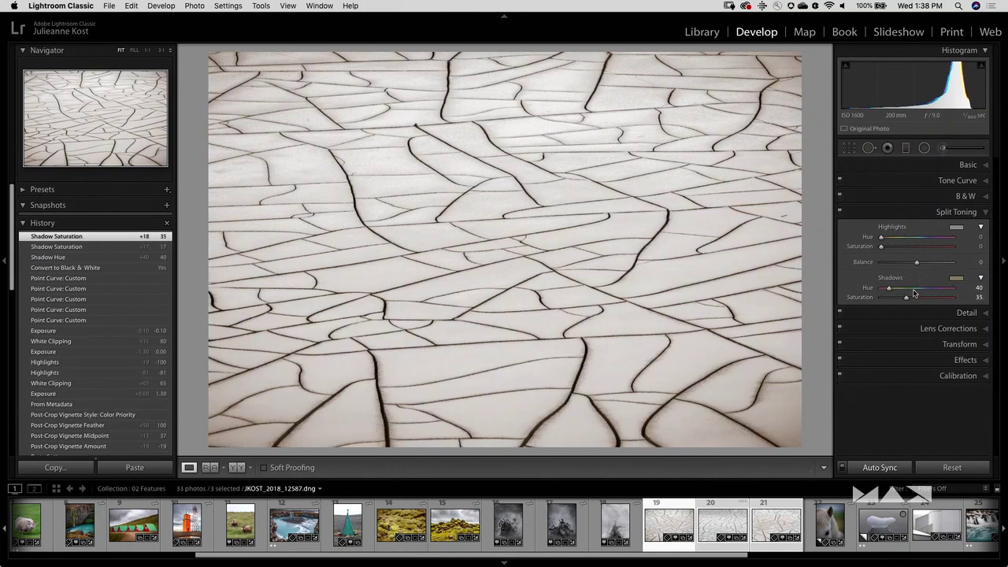
{"action": "left_click_drag", "start_coordinate": [912, 301], "coordinate": [914, 301]}
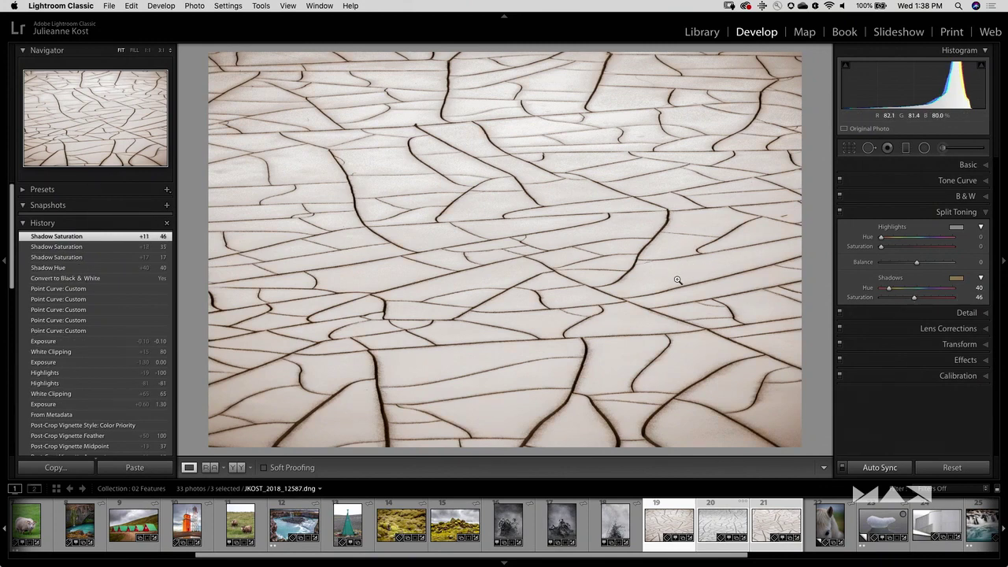
{"action": "mouse_move", "coordinate": [918, 264]}
{"action": "left_mouse_down"}
{"action": "mouse_move", "coordinate": [942, 267]}
{"action": "mouse_move", "coordinate": [933, 266]}
{"action": "left_mouse_up"}
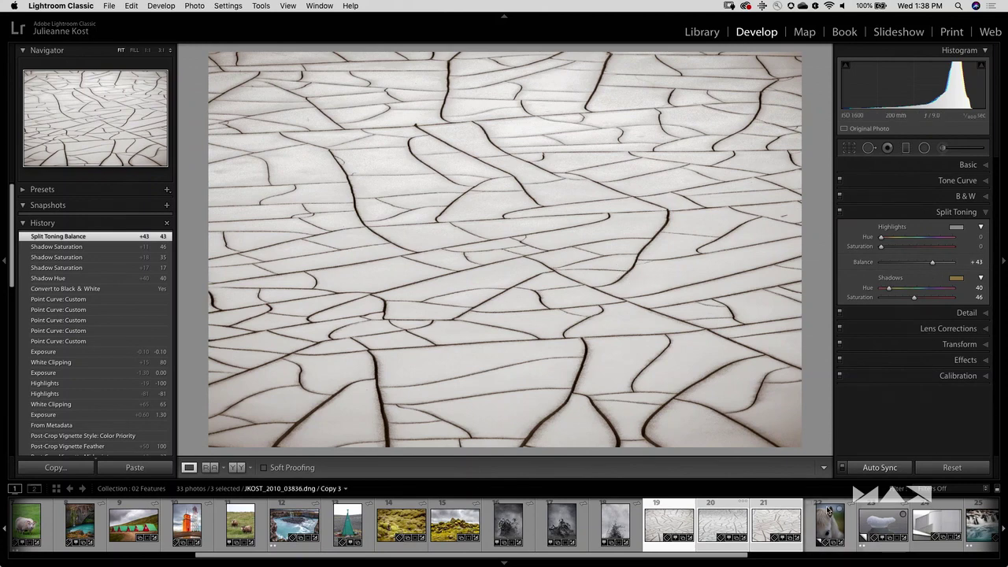
- Open the white horse photo, apply Auto tone settings and convert it to black and white
{"action": "left_click", "coordinate": [831, 531]}
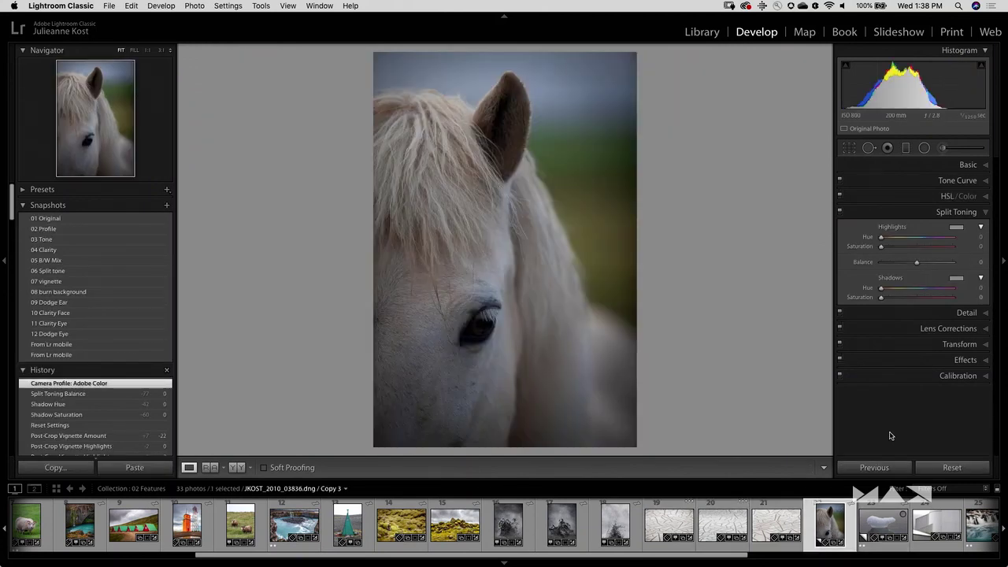
{"action": "left_click", "coordinate": [969, 164]}
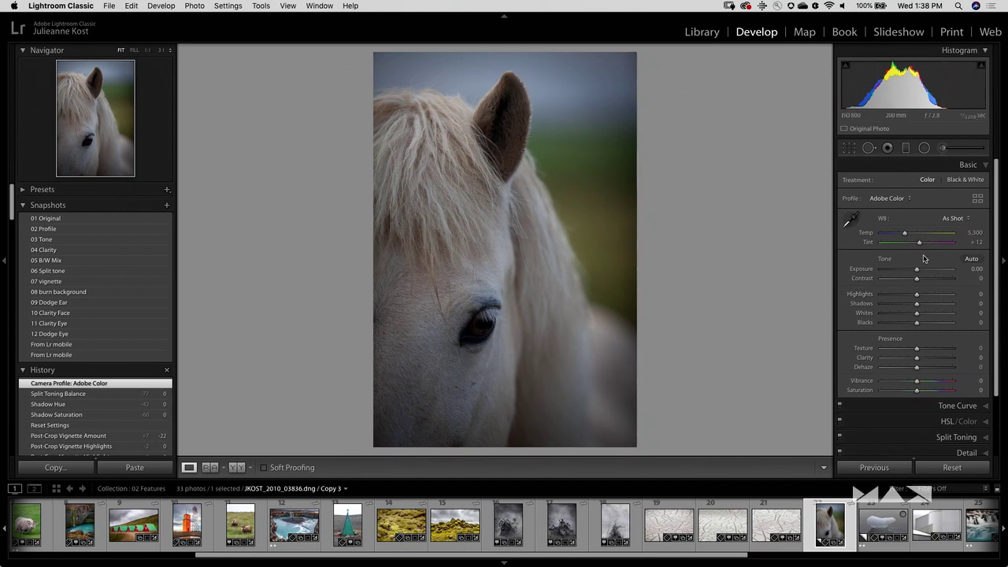
{"action": "left_click", "coordinate": [971, 259]}
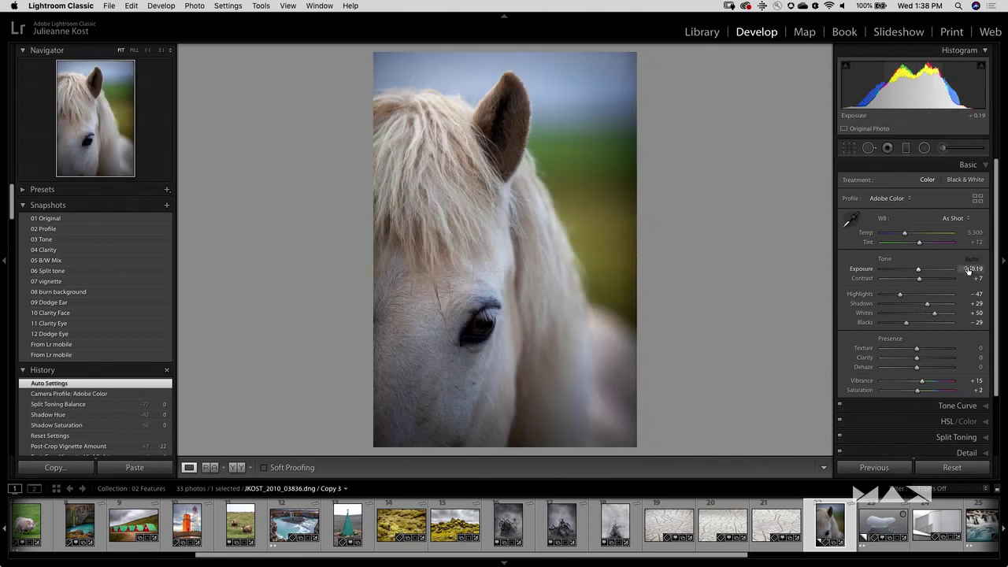
{"action": "key", "text": "v"}
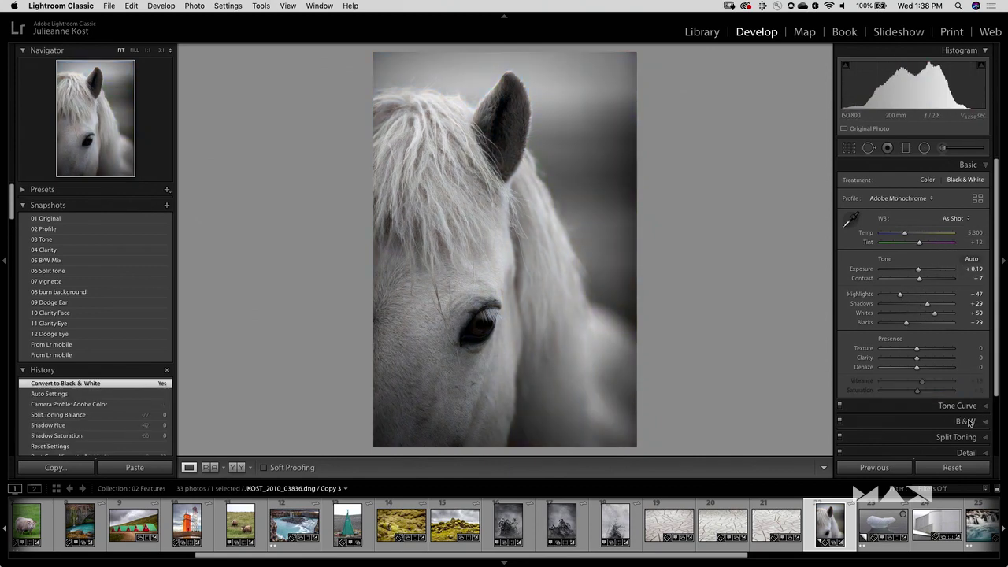
- Apply the Auto black-and-white mix to the horse photo and split-tone it with shadow Hue 40, shadow Saturation 52 and Balance +59
{"action": "left_click", "coordinate": [966, 423]}
{"action": "left_click", "coordinate": [954, 298]}
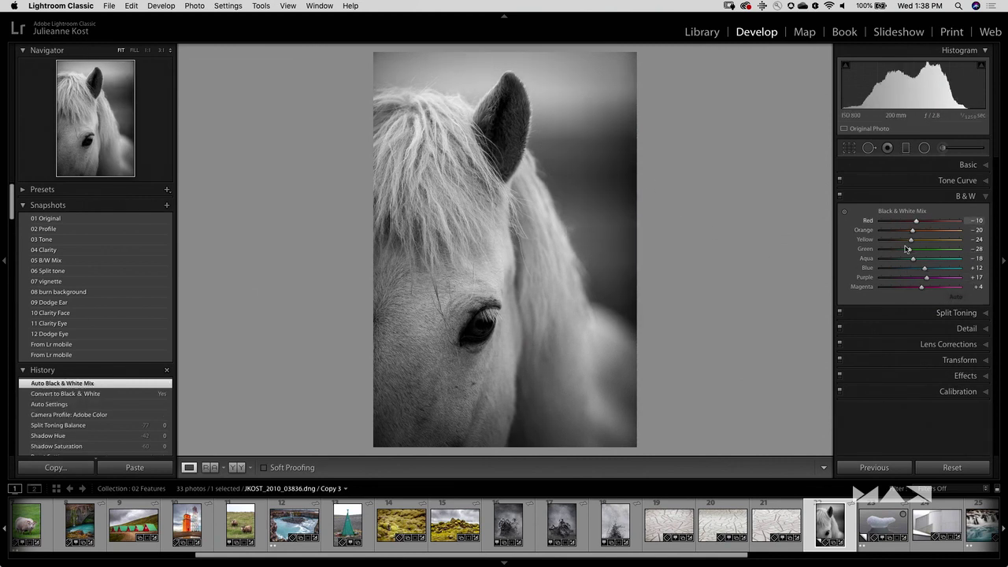
{"action": "left_click", "coordinate": [957, 313]}
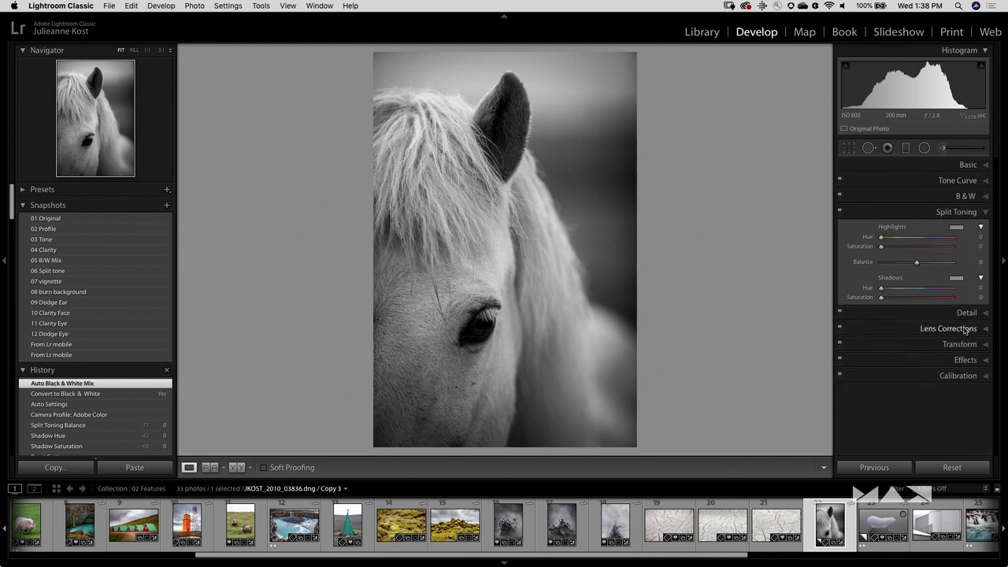
{"action": "key", "text": "alt"}
{"action": "left_click_drag", "start_coordinate": [881, 290], "coordinate": [914, 307]}
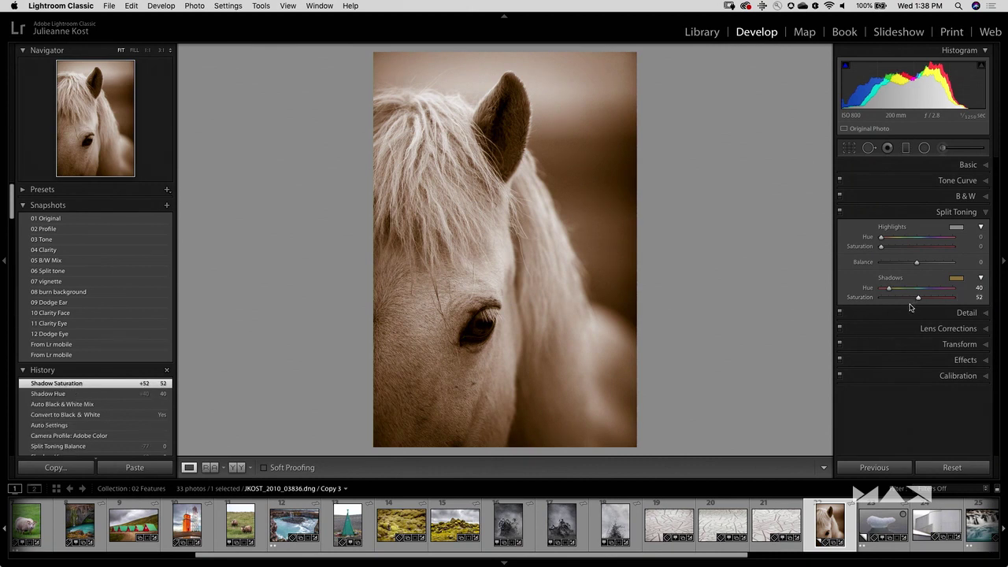
{"action": "left_click_drag", "start_coordinate": [919, 265], "coordinate": [937, 266]}
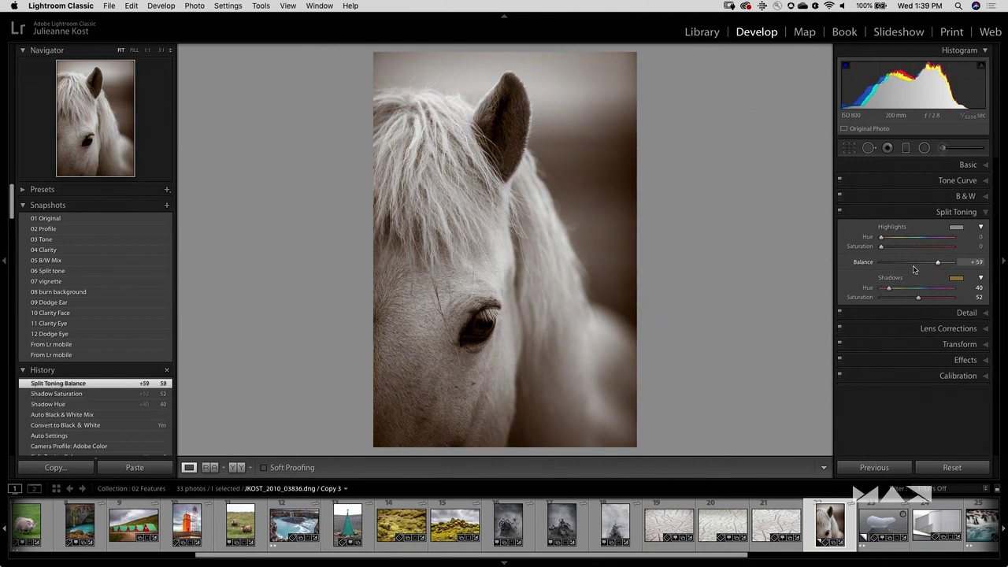
- Select the three cracked-ground photos together again and open their tone curve
{"action": "left_click", "coordinate": [777, 525]}
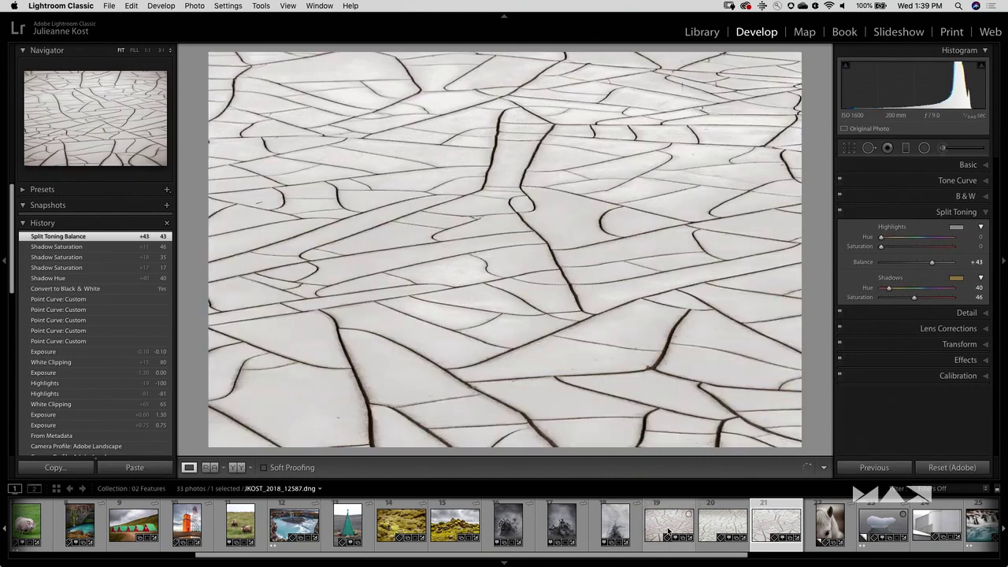
{"action": "left_click", "coordinate": [666, 536], "text": "shift"}
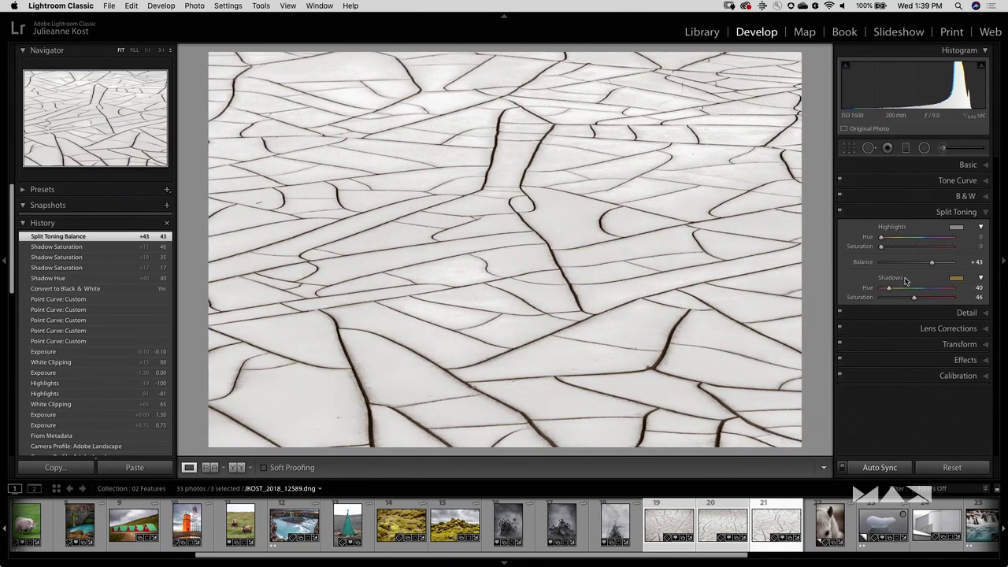
{"action": "left_click", "coordinate": [948, 182]}
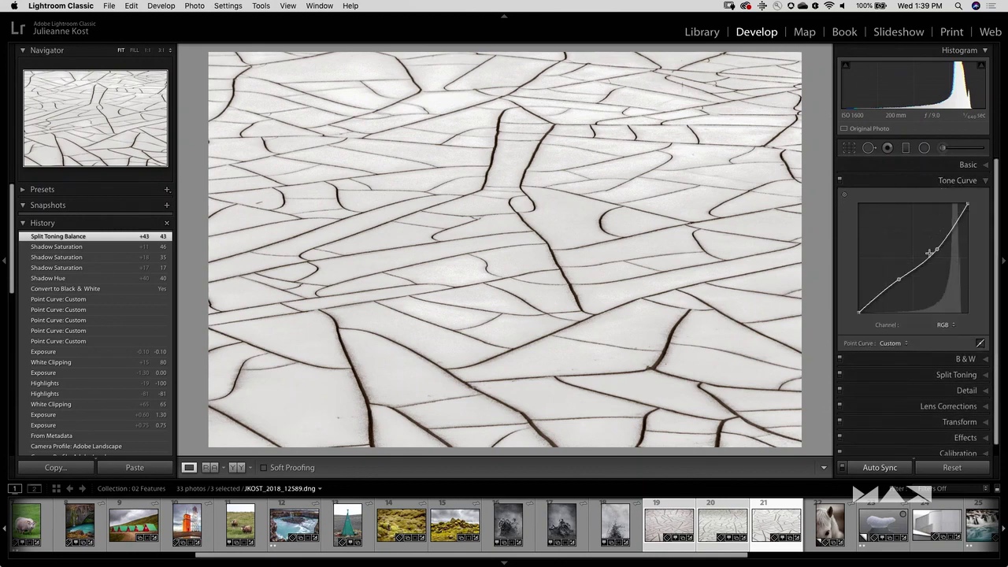
{"action": "left_click_drag", "start_coordinate": [938, 249], "coordinate": [973, 313]}
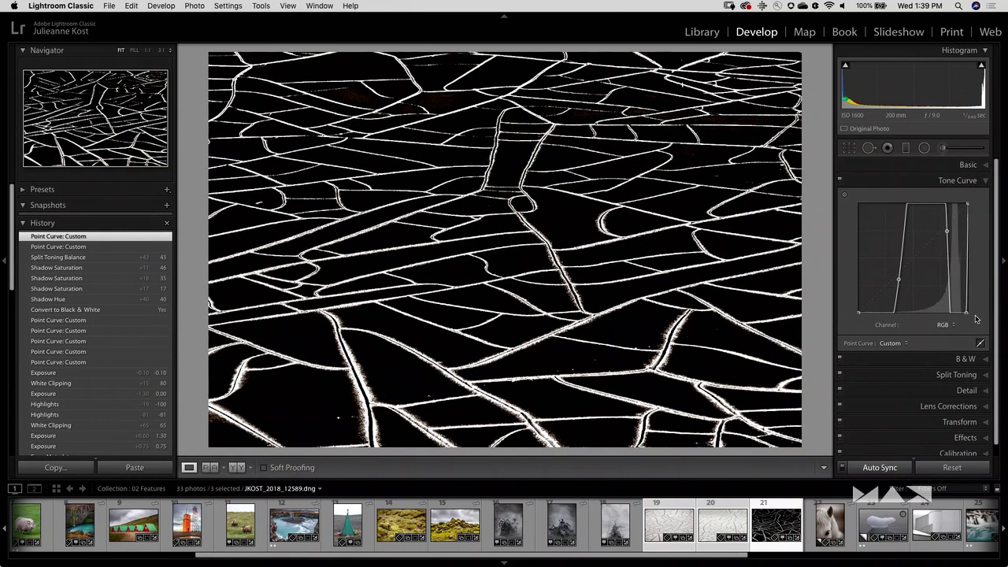
{"action": "left_click", "coordinate": [906, 344]}
{"action": "left_click", "coordinate": [908, 346]}
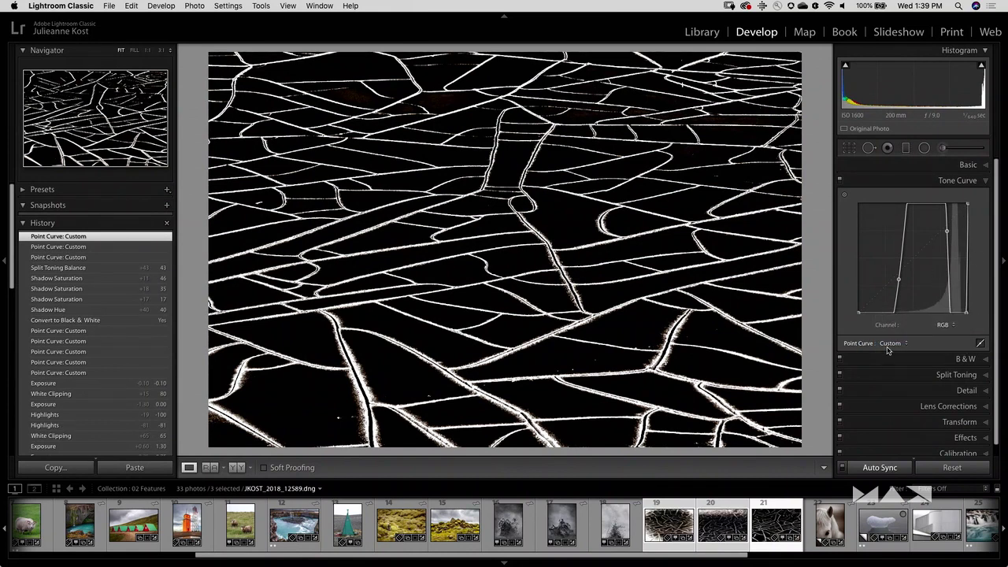
- Reset the point curve and invert the cracked-ground photos' tones by lowering the white endpoint fully and raising the black endpoint fully
{"action": "double_click", "coordinate": [862, 347]}
{"action": "left_click_drag", "start_coordinate": [966, 204], "coordinate": [969, 275]}
{"action": "left_click_drag", "start_coordinate": [968, 312], "coordinate": [968, 314]}
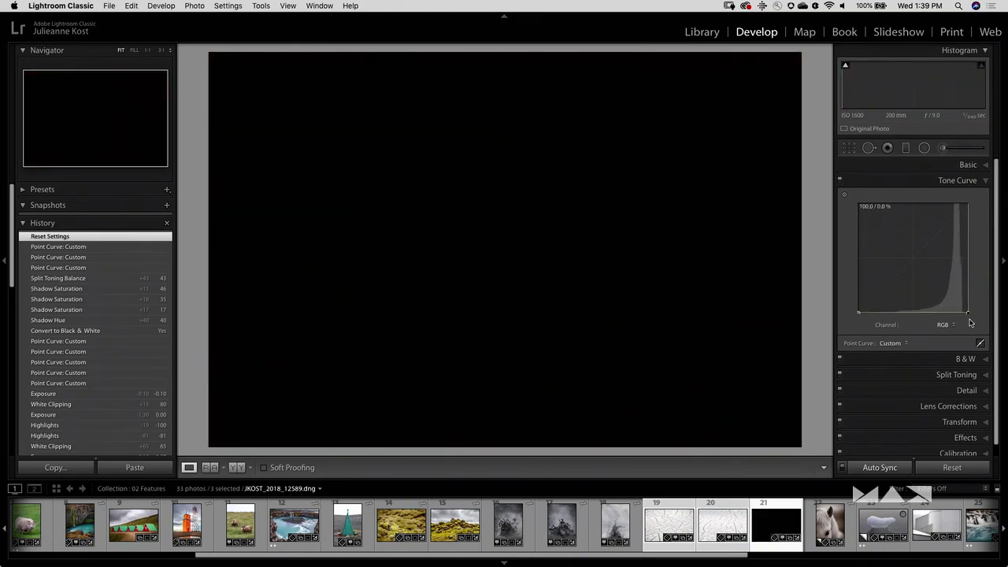
{"action": "left_click_drag", "start_coordinate": [858, 312], "coordinate": [858, 204]}
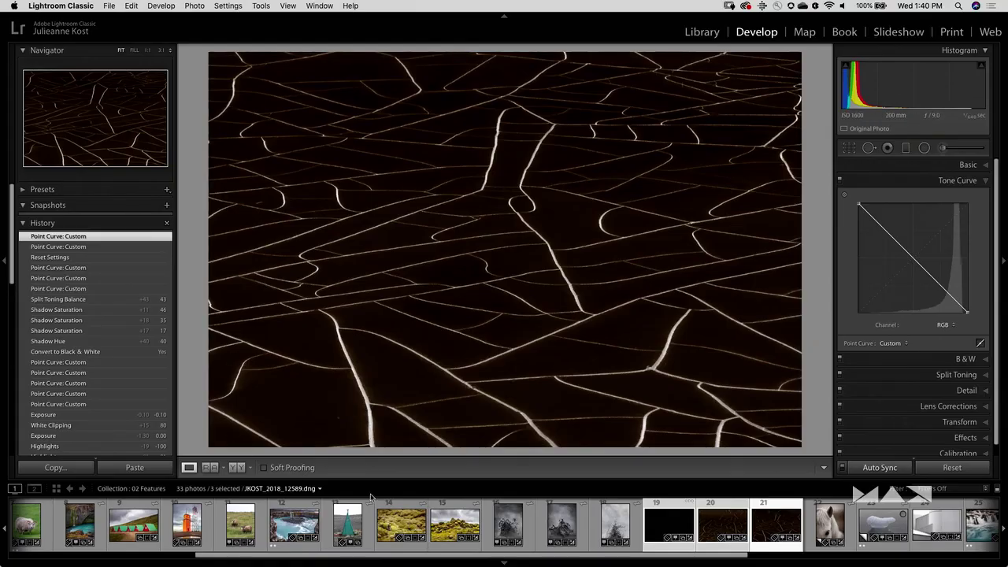
- Open the photo of mossy ground with pale rocks, select its existing Adjustment Brush edit and check the mask overlay
{"action": "scroll", "coordinate": [215, 545], "scroll_direction": "up", "scroll_amount": 5}
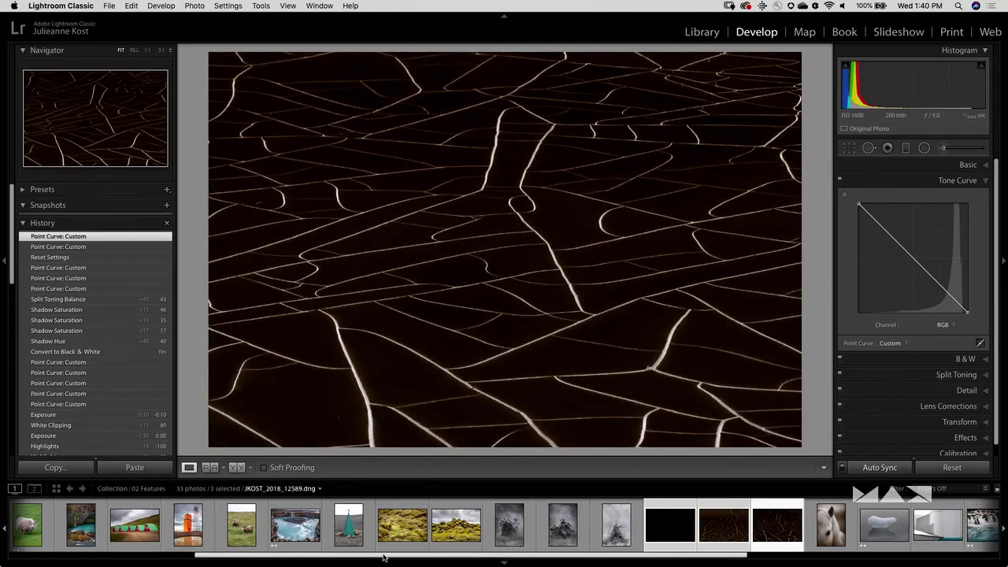
{"action": "scroll", "coordinate": [215, 545], "scroll_direction": "up", "scroll_amount": 1}
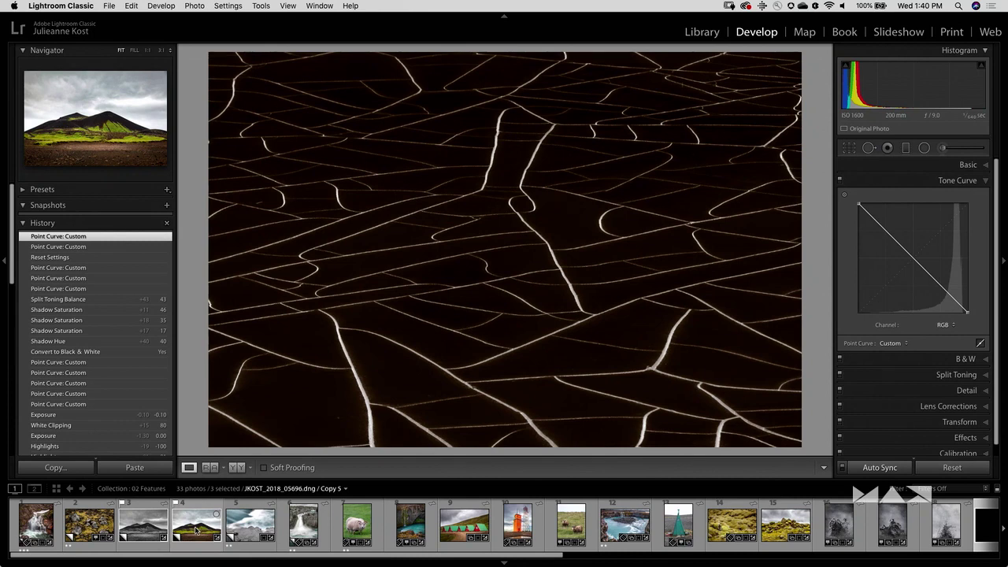
{"action": "left_click", "coordinate": [102, 527]}
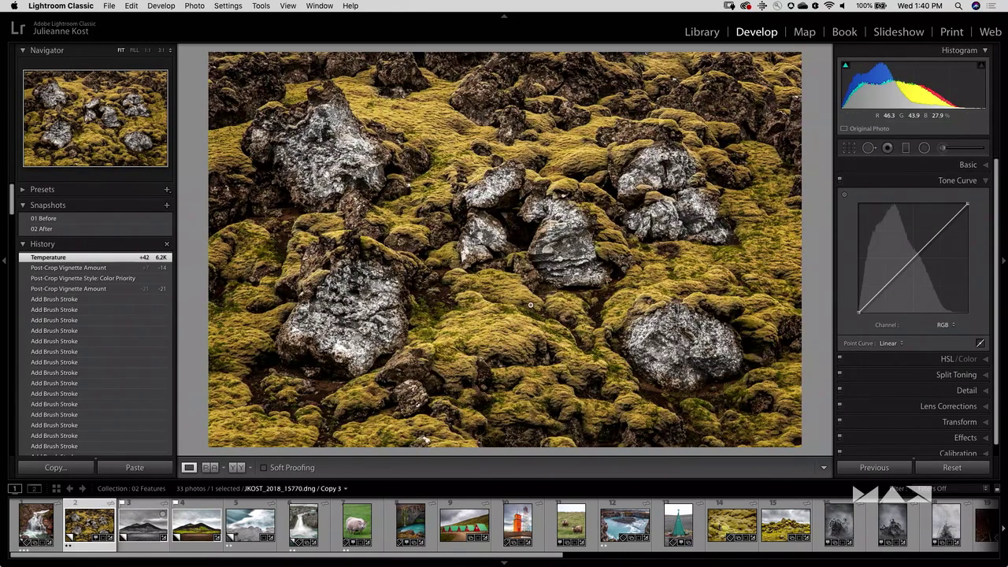
{"action": "left_click", "coordinate": [944, 149]}
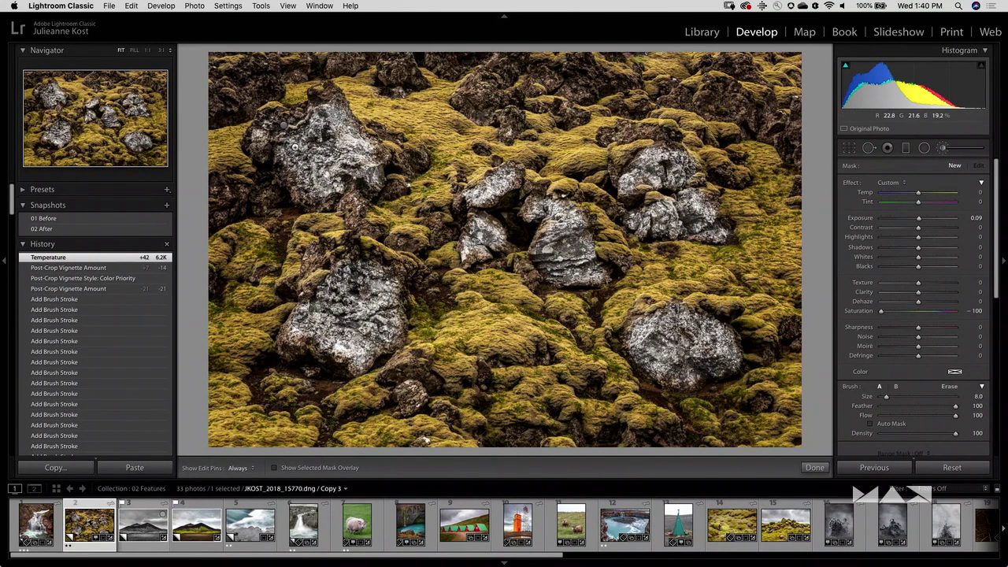
{"action": "left_click", "coordinate": [283, 126]}
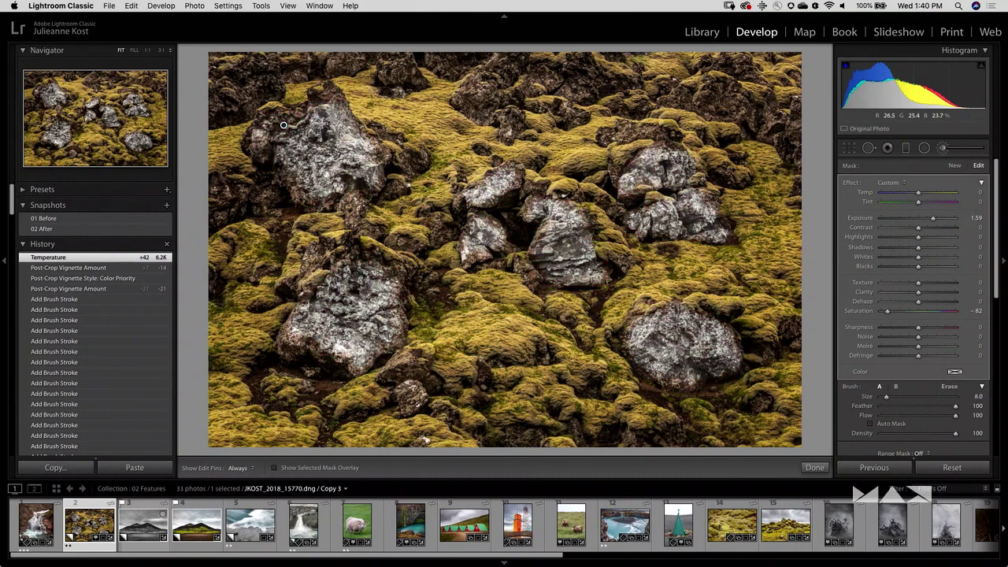
{"action": "key", "text": "o"}
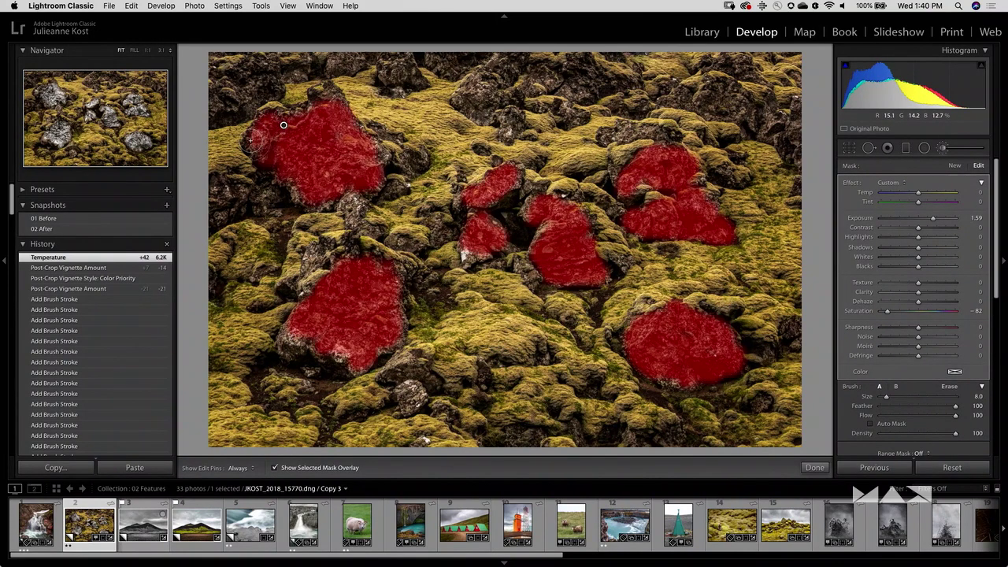
{"action": "key", "text": "o"}
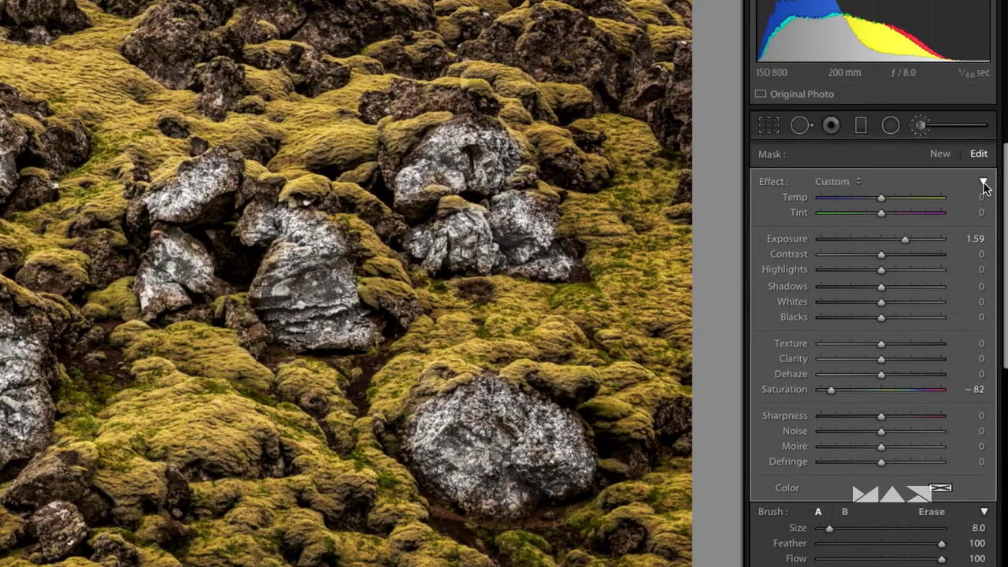
- Collapse the brush effect sliders and lower the combined Amount of the rock adjustment to 52
{"action": "left_click", "coordinate": [983, 184]}
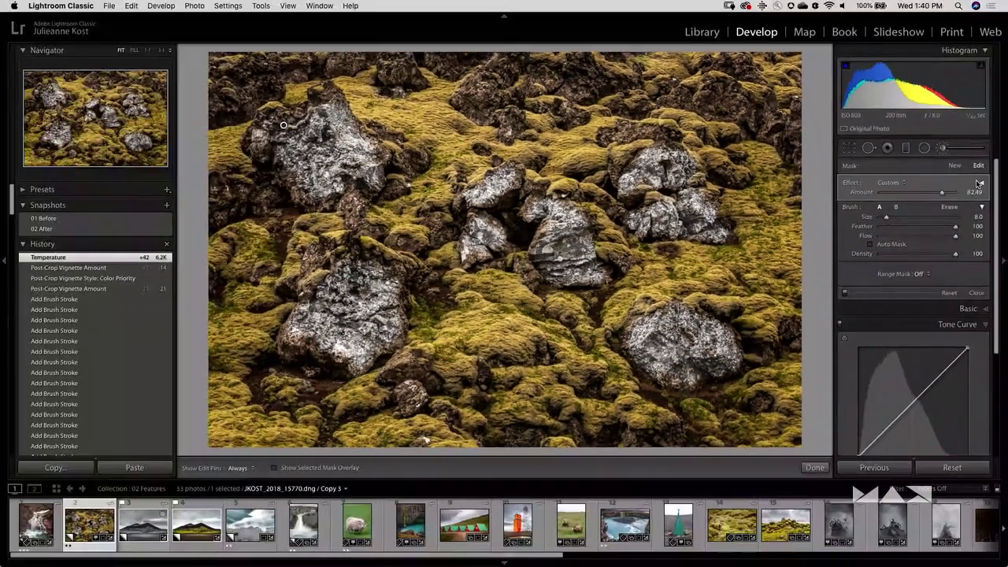
{"action": "mouse_move", "coordinate": [940, 197]}
{"action": "left_mouse_down"}
{"action": "mouse_move", "coordinate": [898, 197]}
{"action": "mouse_move", "coordinate": [967, 198]}
{"action": "mouse_move", "coordinate": [898, 198]}
{"action": "mouse_move", "coordinate": [972, 207]}
{"action": "mouse_move", "coordinate": [922, 198]}
{"action": "left_mouse_up"}
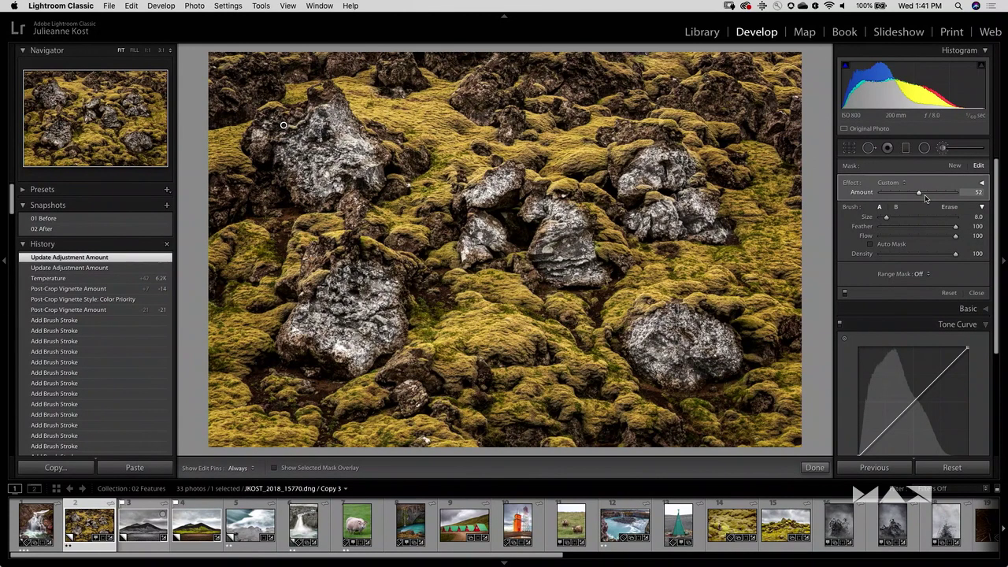
{"action": "left_click", "coordinate": [982, 184]}
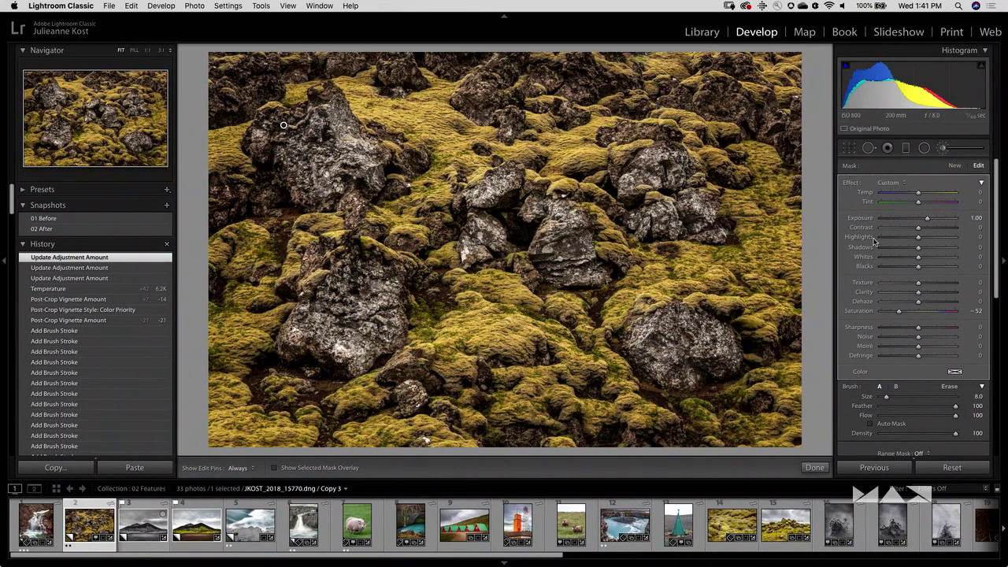
- Raise the rock adjustment's combined Amount to 100, and fine-tune its individual sliders to Saturation -57 and Exposure 1.65
{"action": "left_click", "coordinate": [982, 183]}
{"action": "left_click_drag", "start_coordinate": [919, 193], "coordinate": [983, 193]}
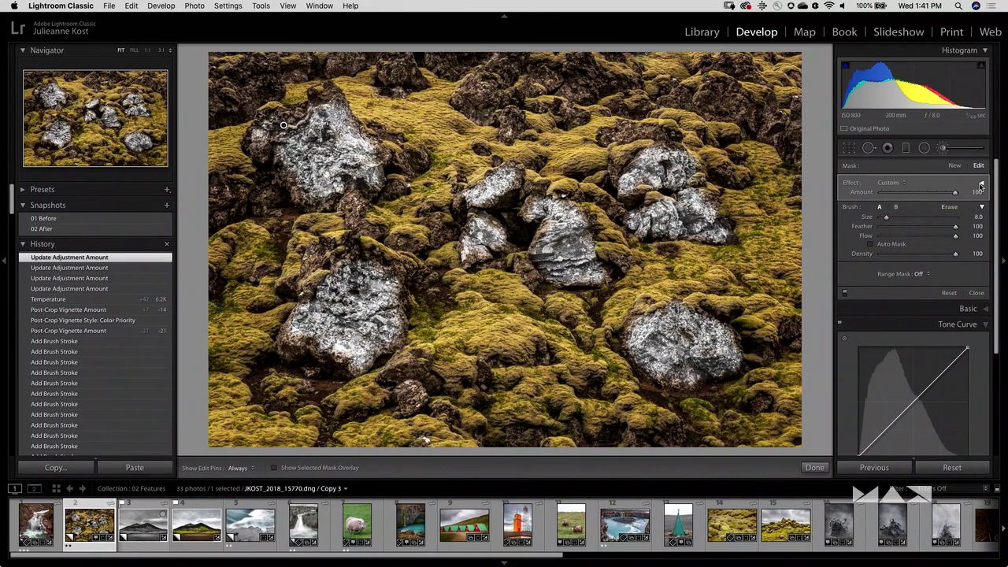
{"action": "left_click", "coordinate": [982, 183]}
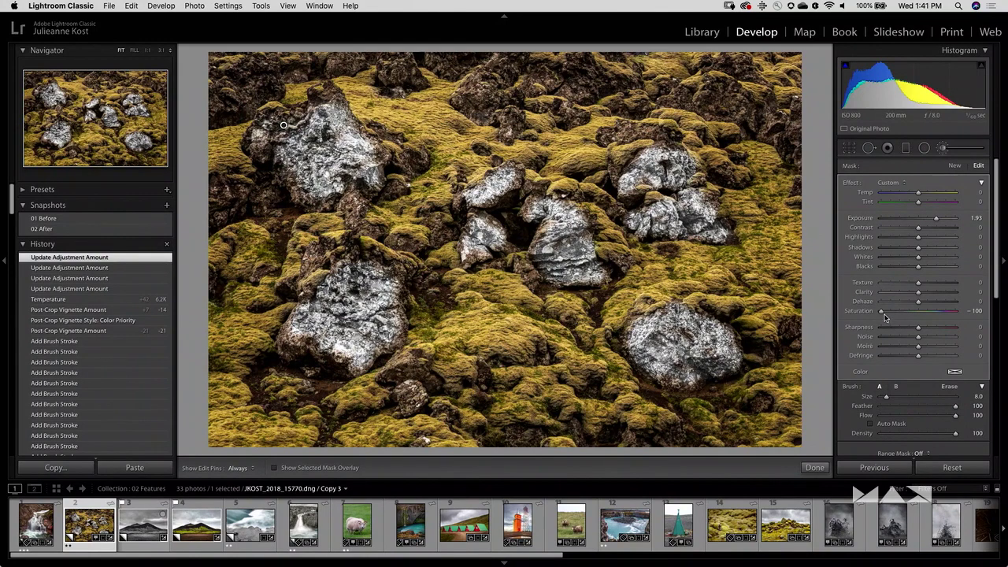
{"action": "left_click_drag", "start_coordinate": [882, 312], "coordinate": [899, 313]}
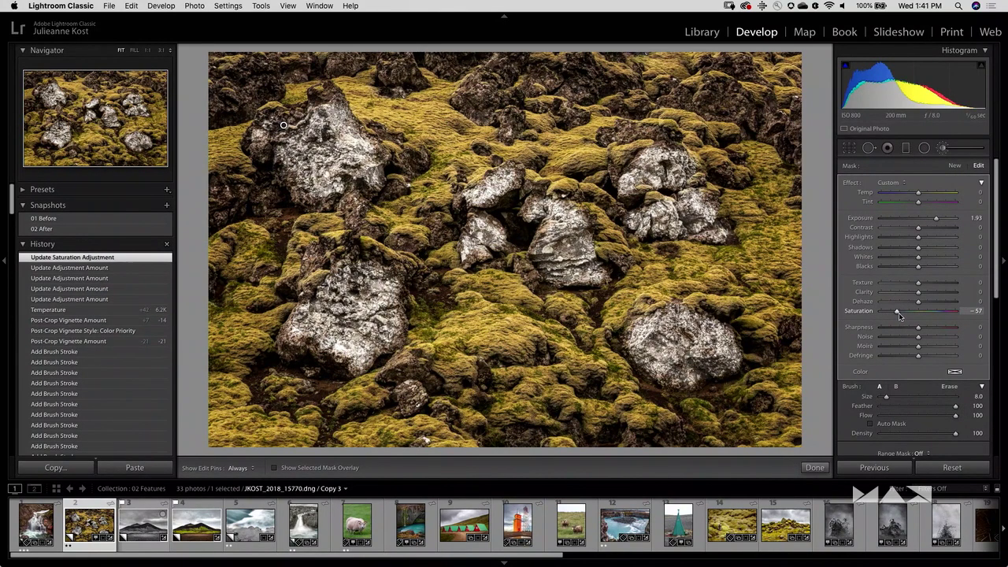
{"action": "left_click_drag", "start_coordinate": [936, 221], "coordinate": [933, 224]}
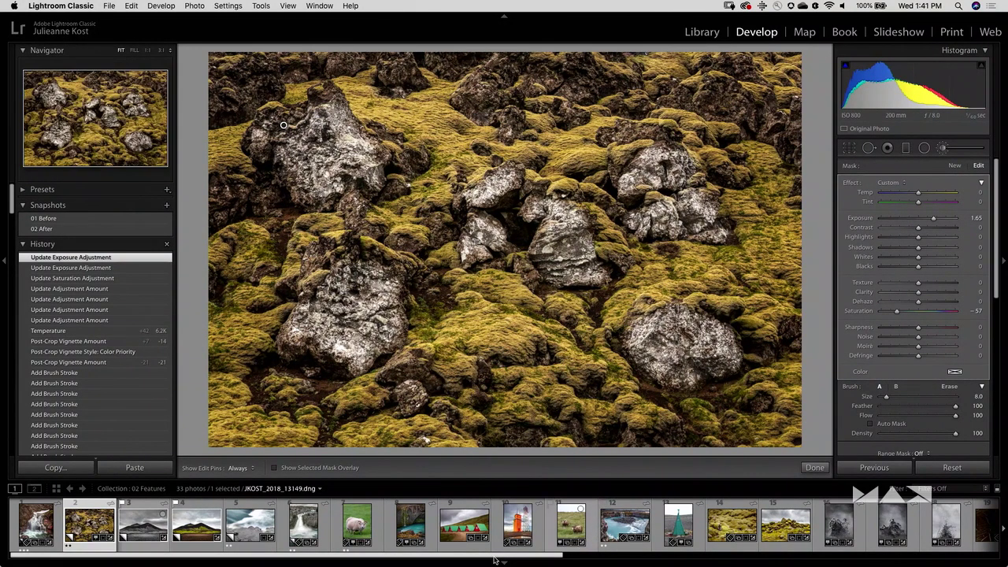
- Open the cloudy seascape photo with Spot Removal in Heal mode and visualize spots with a slightly lowered threshold
{"action": "left_click_drag", "start_coordinate": [504, 557], "coordinate": [961, 556]}
{"action": "left_click", "coordinate": [811, 524]}
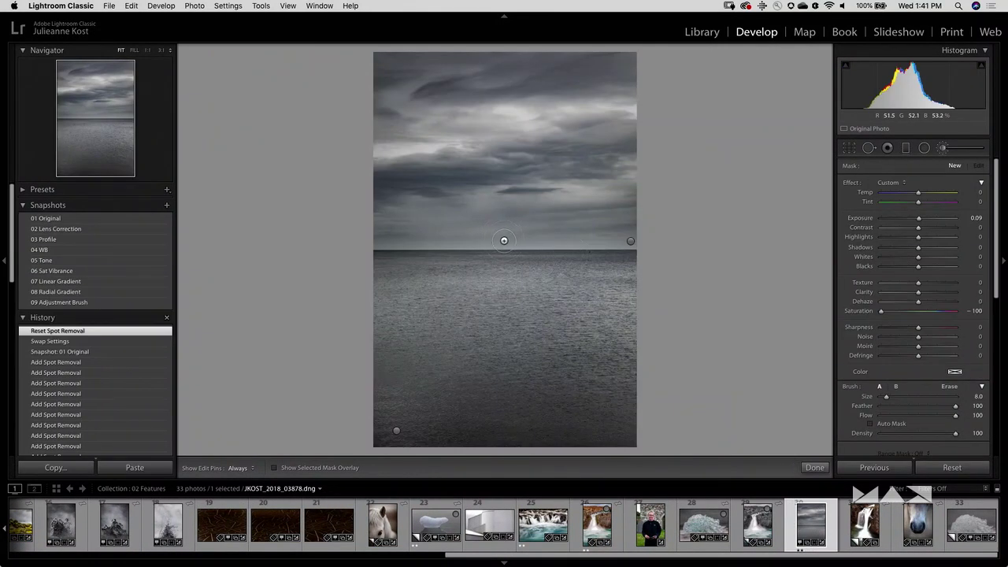
{"action": "key", "text": "z"}
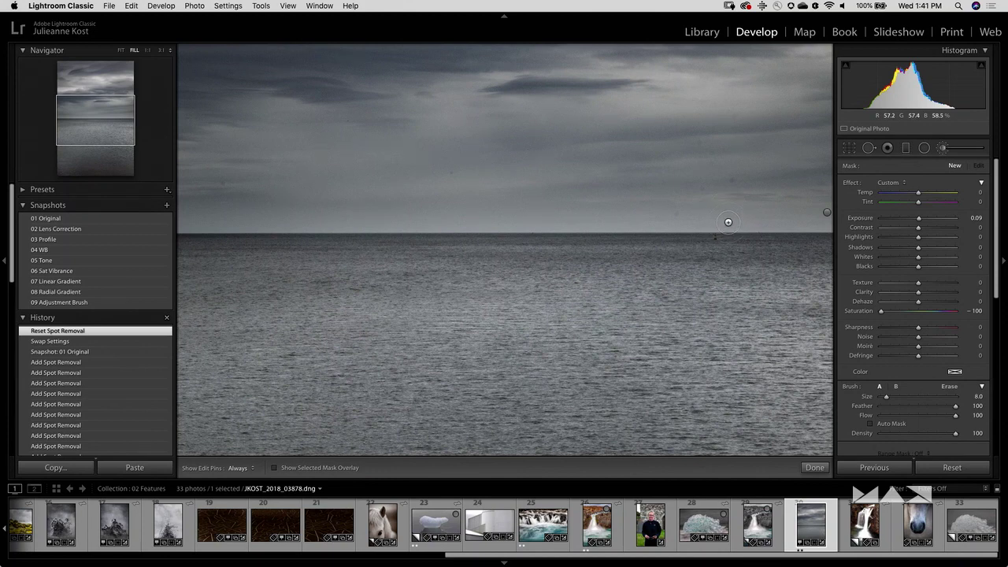
{"action": "left_click", "coordinate": [869, 149]}
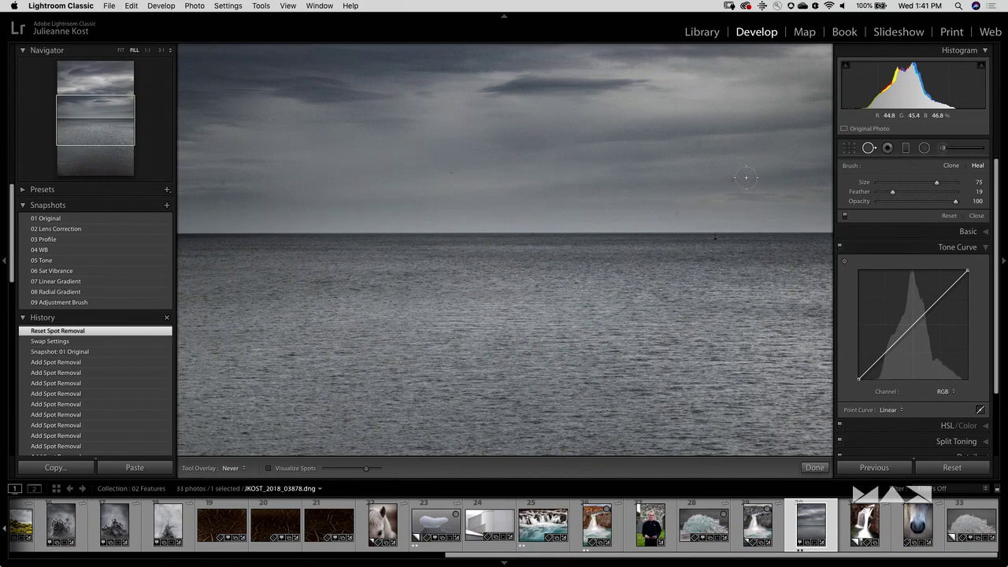
{"action": "key", "text": "a"}
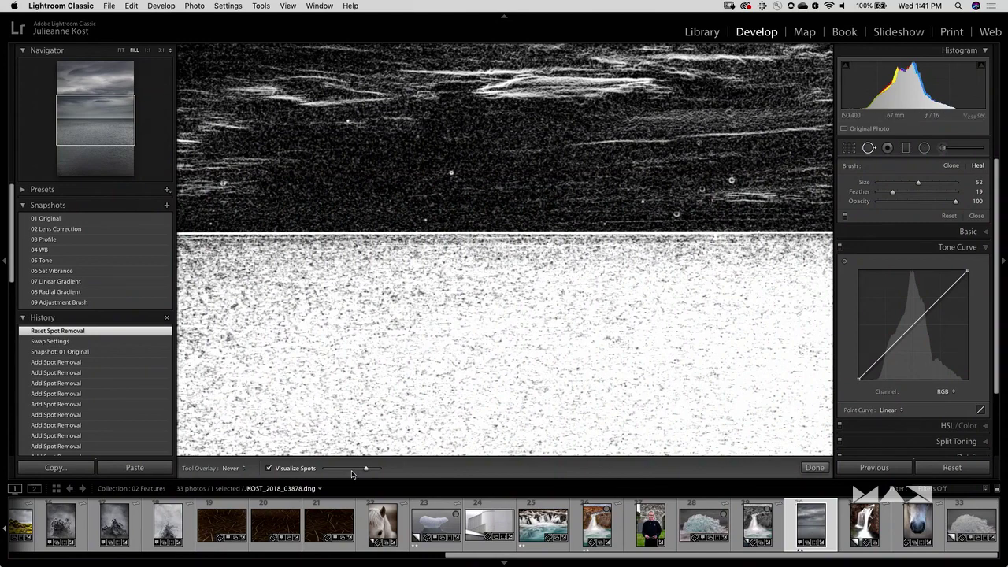
{"action": "mouse_move", "coordinate": [367, 470]}
{"action": "left_mouse_down"}
{"action": "mouse_move", "coordinate": [337, 470]}
{"action": "mouse_move", "coordinate": [374, 471]}
{"action": "mouse_move", "coordinate": [360, 468]}
{"action": "left_mouse_up"}
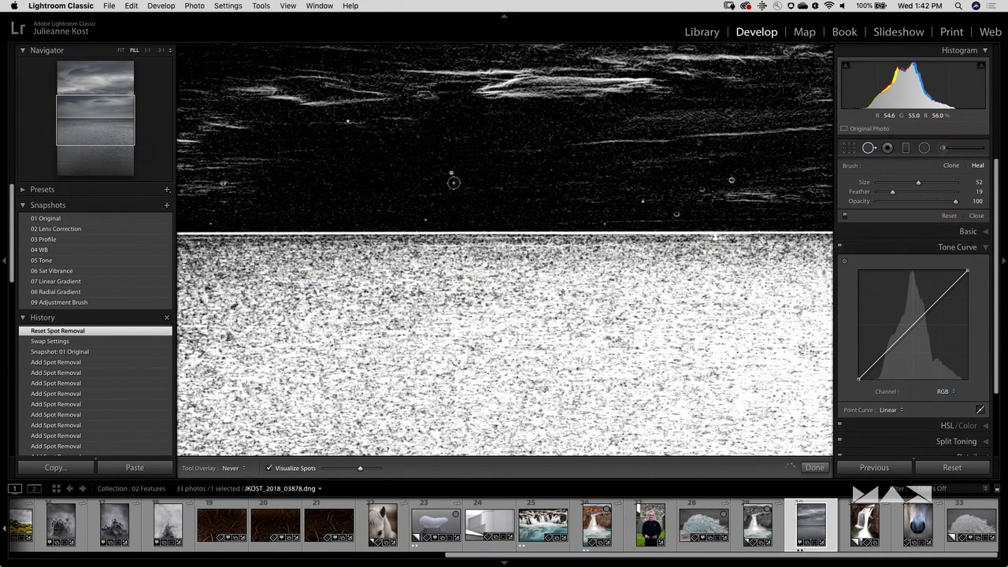
- Heal the dust spots in the sky above the horizon, turn off Visualize Spots and view the whole seascape
{"action": "left_click", "coordinate": [450, 173]}
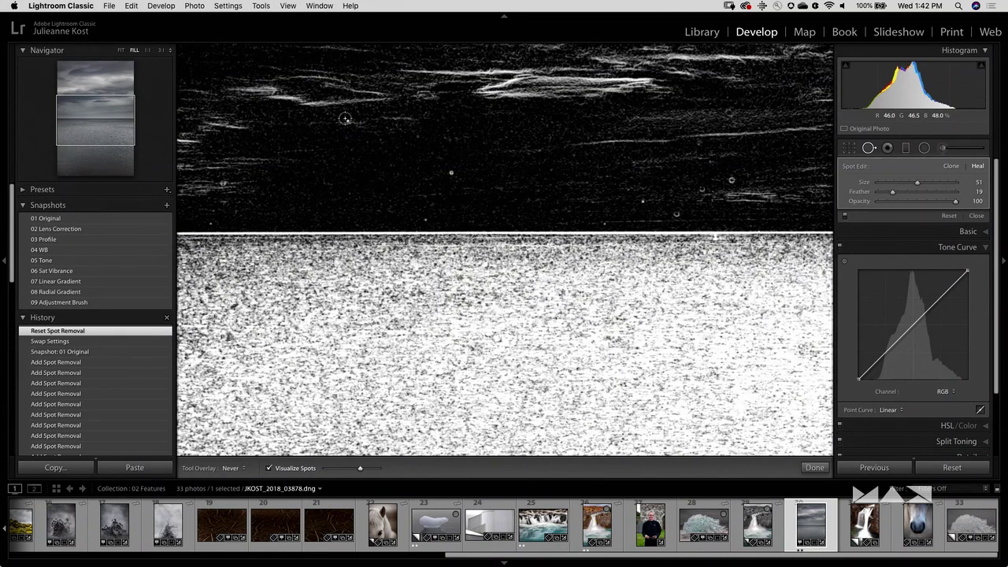
{"action": "left_click", "coordinate": [425, 220]}
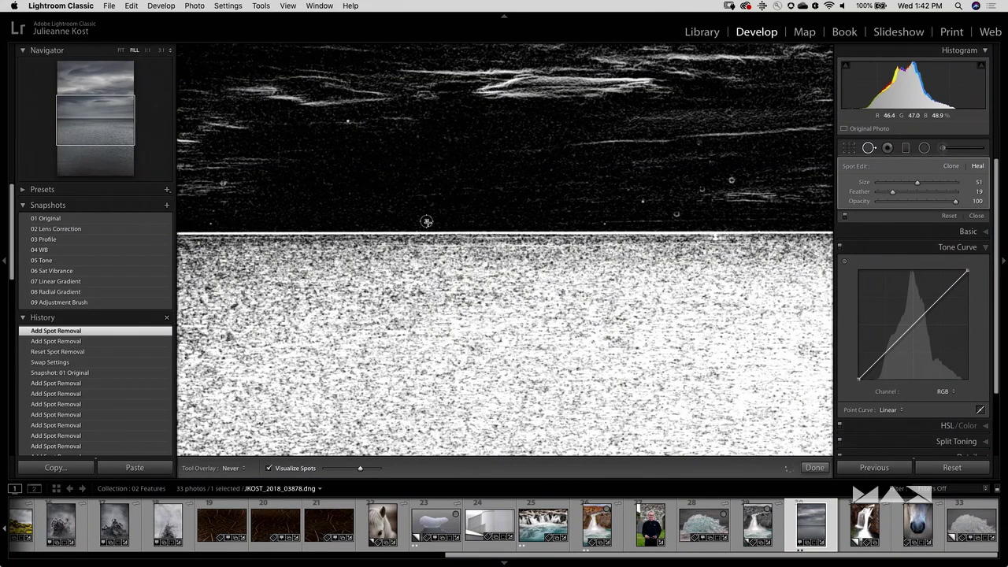
{"action": "left_click", "coordinate": [642, 201]}
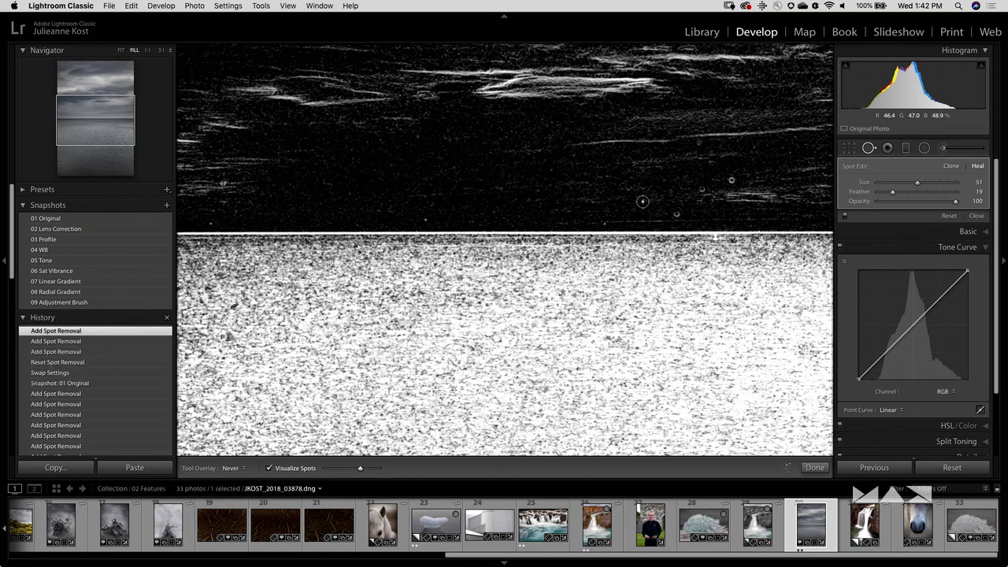
{"action": "left_click", "coordinate": [677, 215]}
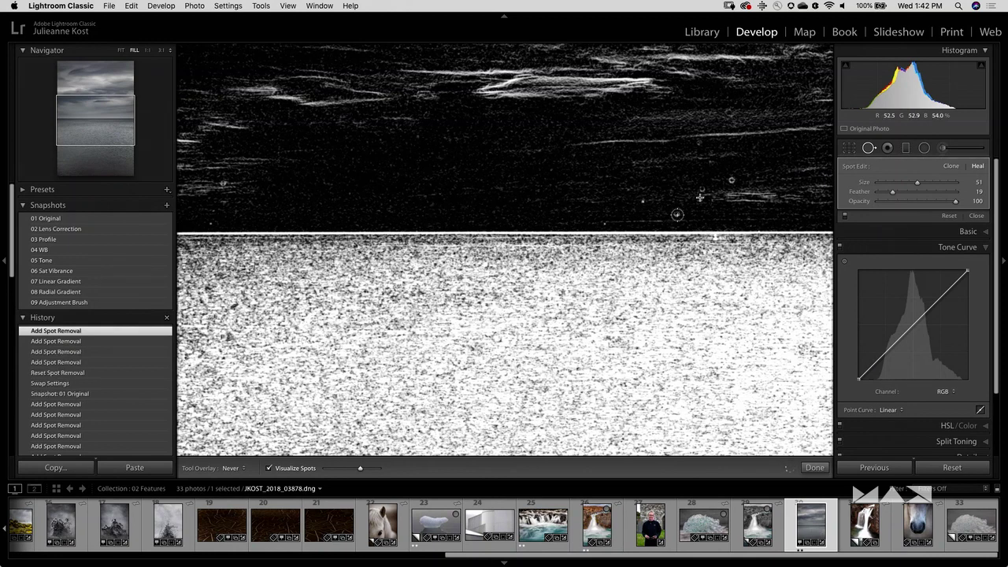
{"action": "left_click", "coordinate": [701, 189]}
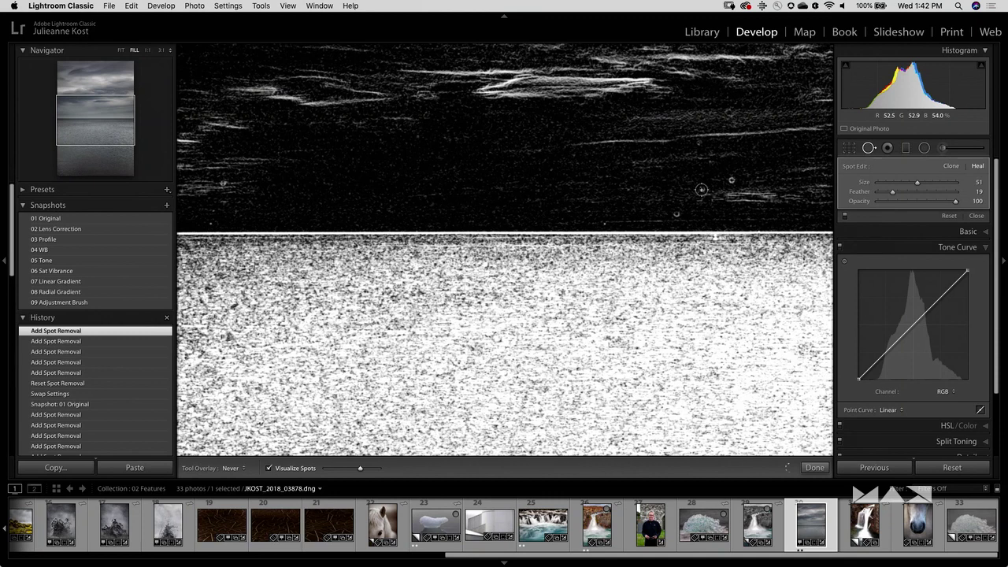
{"action": "left_click", "coordinate": [701, 189]}
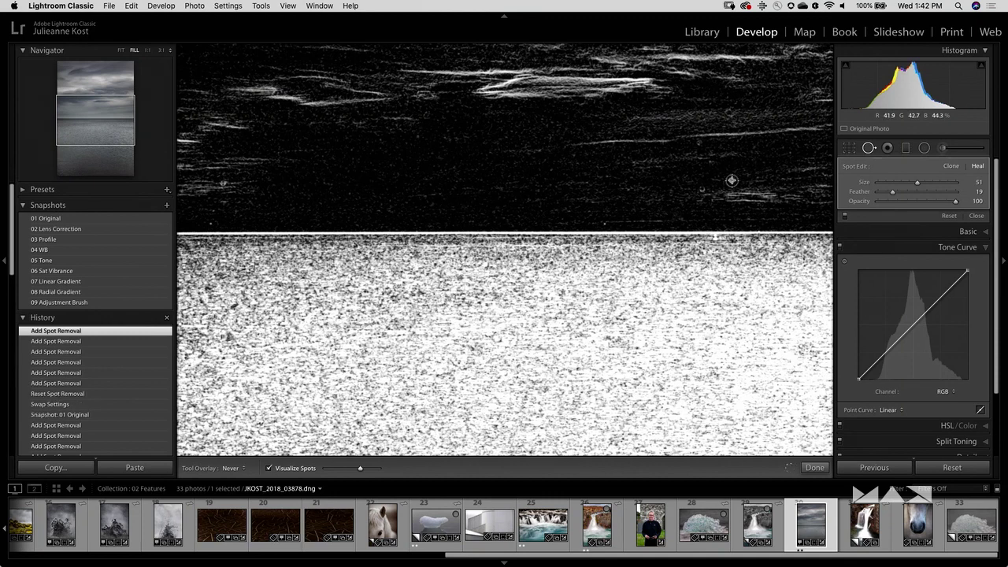
{"action": "left_click", "coordinate": [749, 216]}
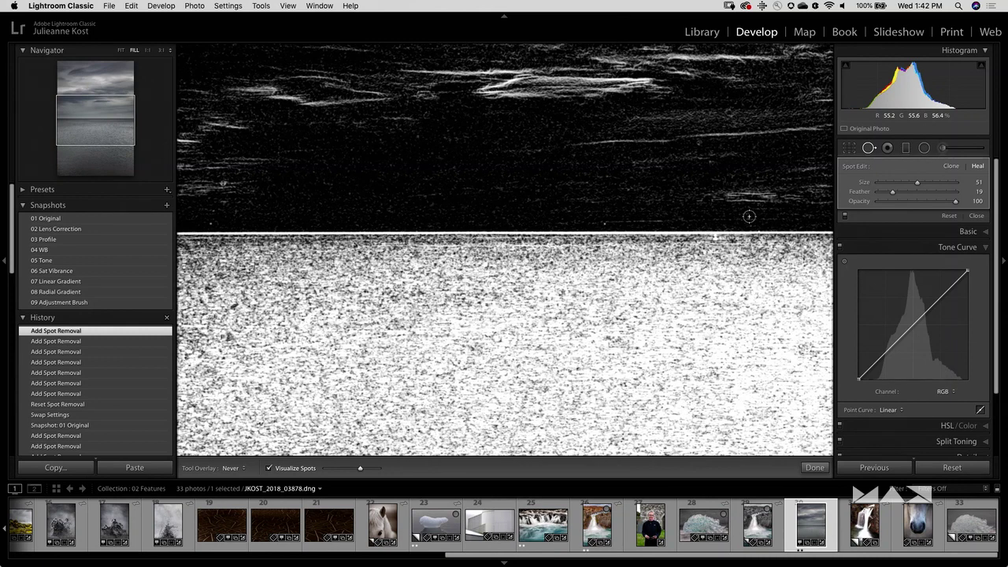
{"action": "key", "text": "a"}
{"action": "key", "text": "super+minus"}
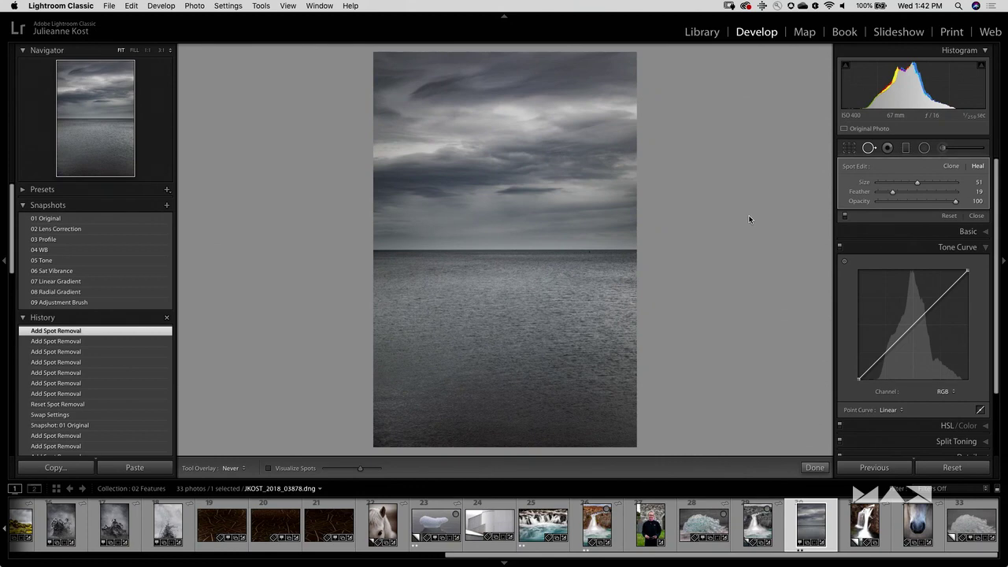
- In the Library grid, select the three grey mud-splash photos and increase their Exposure and Contrast together with Quick Develop
{"action": "key", "text": "g"}
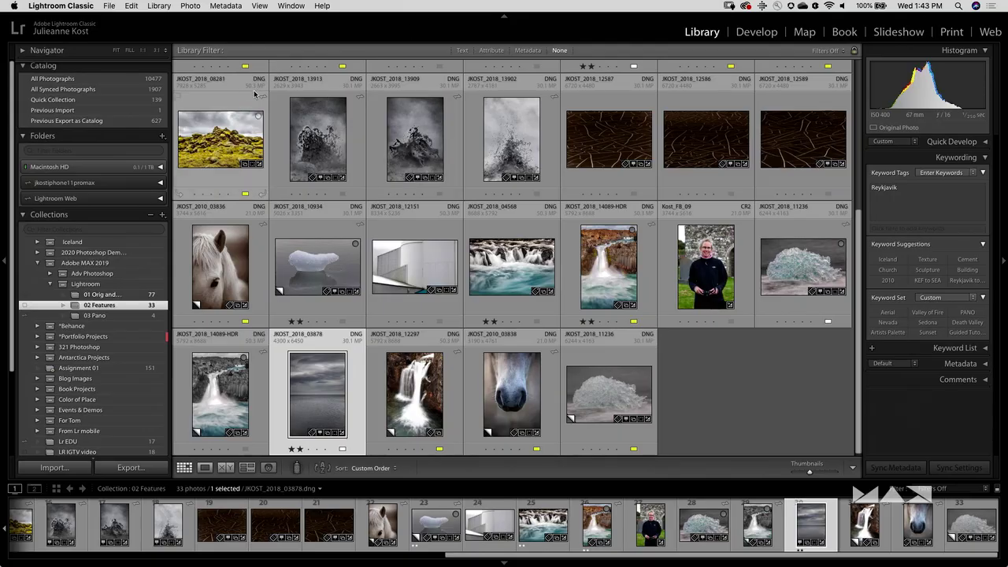
{"action": "left_click", "coordinate": [319, 151]}
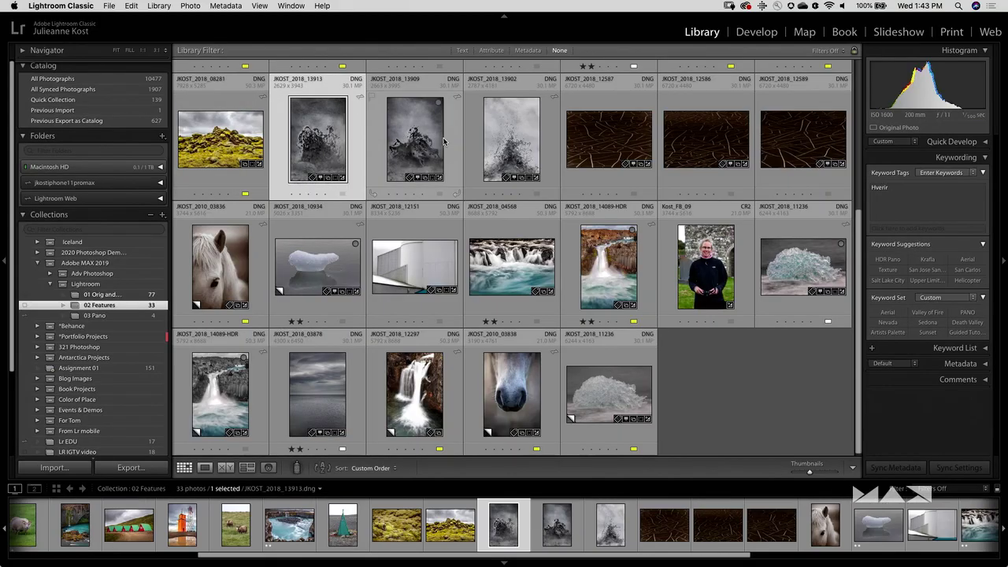
{"action": "left_click", "coordinate": [520, 148], "text": "shift"}
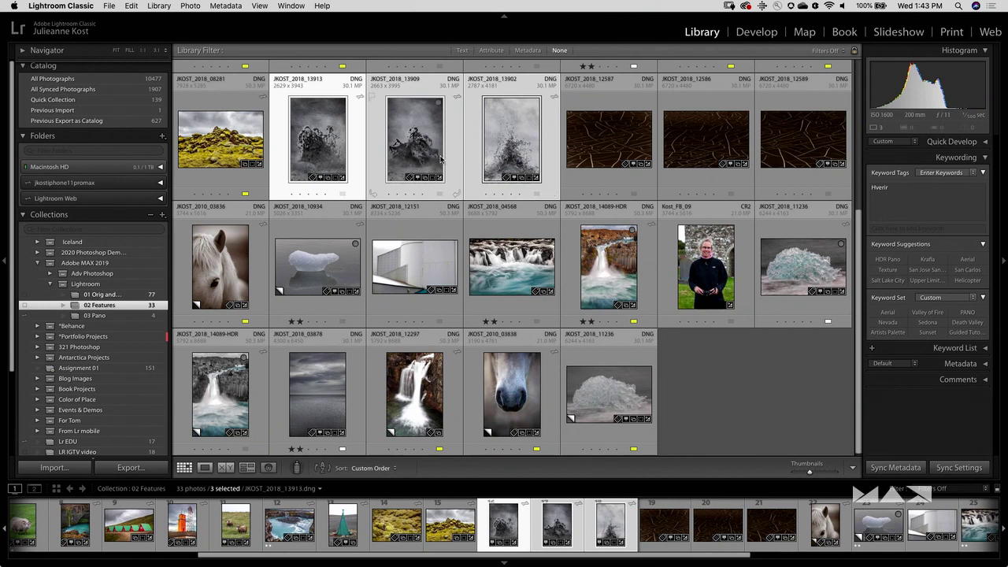
{"action": "left_click", "coordinate": [952, 144]}
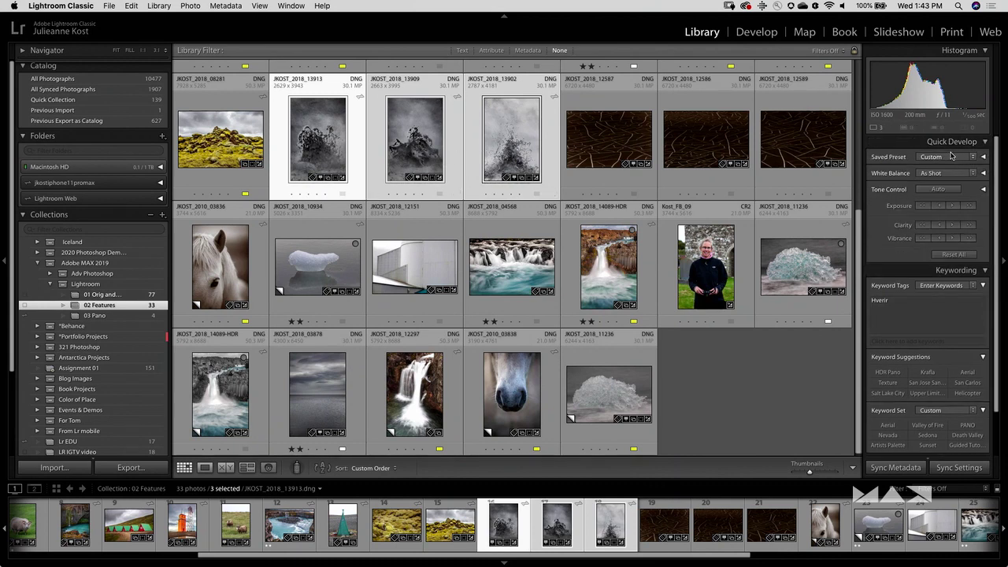
{"action": "left_click", "coordinate": [982, 191]}
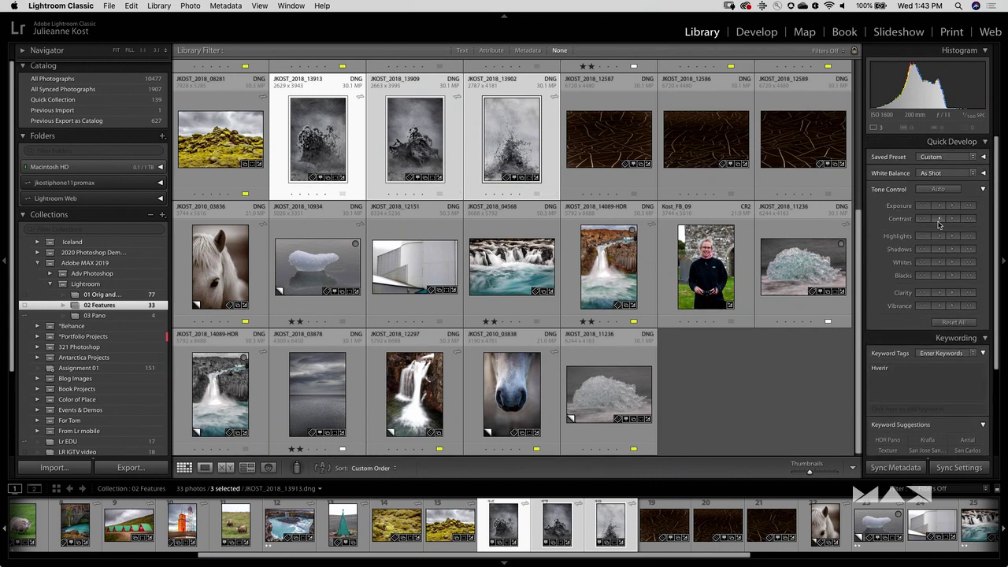
{"action": "left_click", "coordinate": [953, 207]}
{"action": "left_click", "coordinate": [965, 220]}
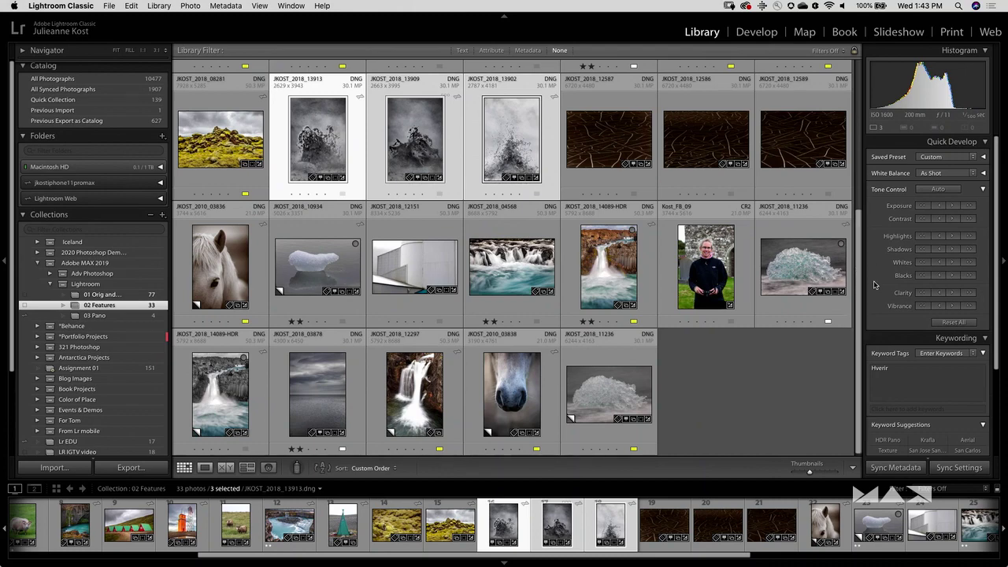
- Enlarge the grid thumbnails and move the grey ice chunk photo from the collection's end to second place
{"action": "key", "text": "equal"}
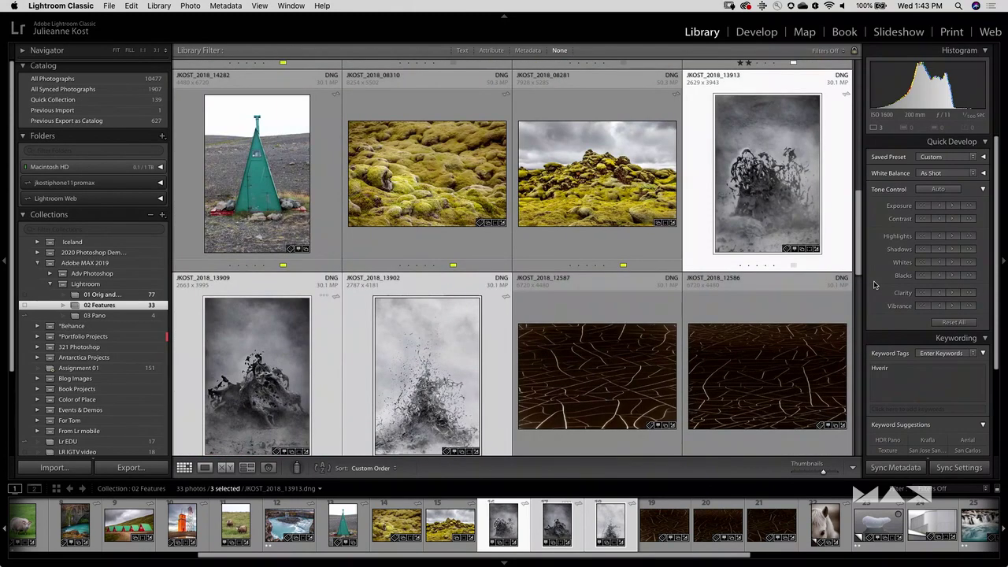
{"action": "left_click_drag", "start_coordinate": [860, 227], "coordinate": [867, 441]}
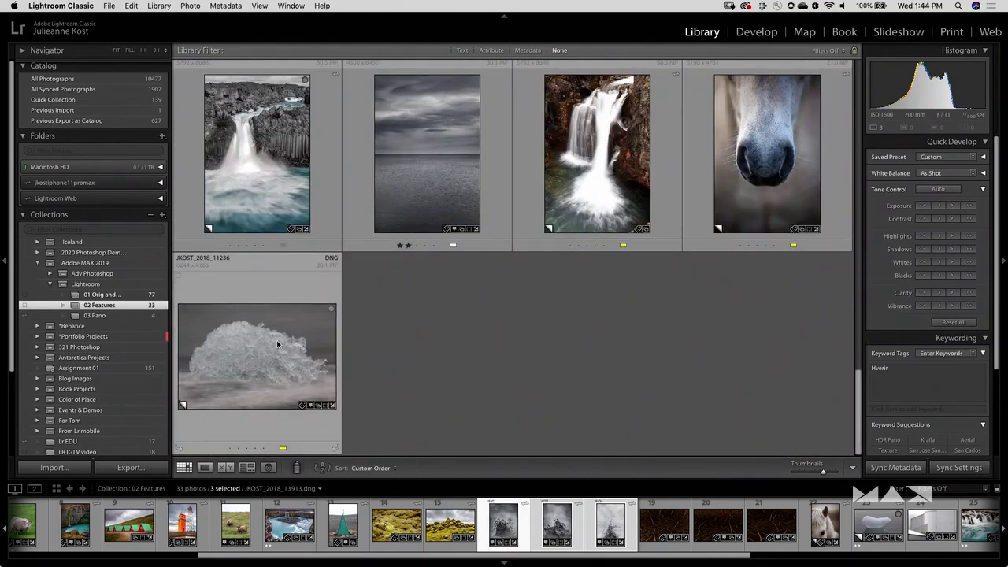
{"action": "left_click", "coordinate": [261, 356]}
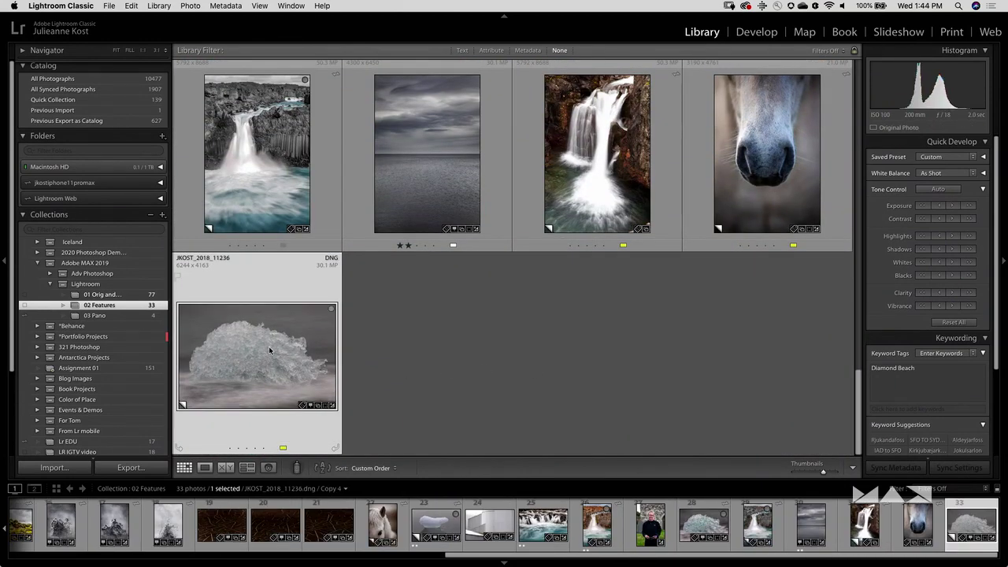
{"action": "left_click_drag", "start_coordinate": [249, 348], "coordinate": [344, 102]}
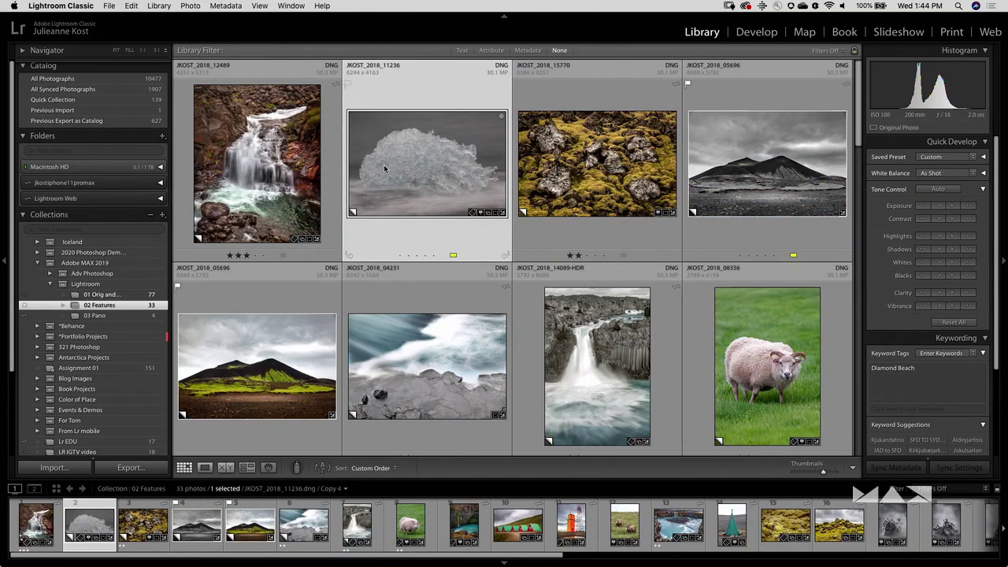
- Compare the horse muzzle photo with the first waterfall photo in Survey view, and place both together at the start of the collection
{"action": "left_click_drag", "start_coordinate": [861, 122], "coordinate": [686, 376]}
{"action": "left_click", "coordinate": [272, 357]}
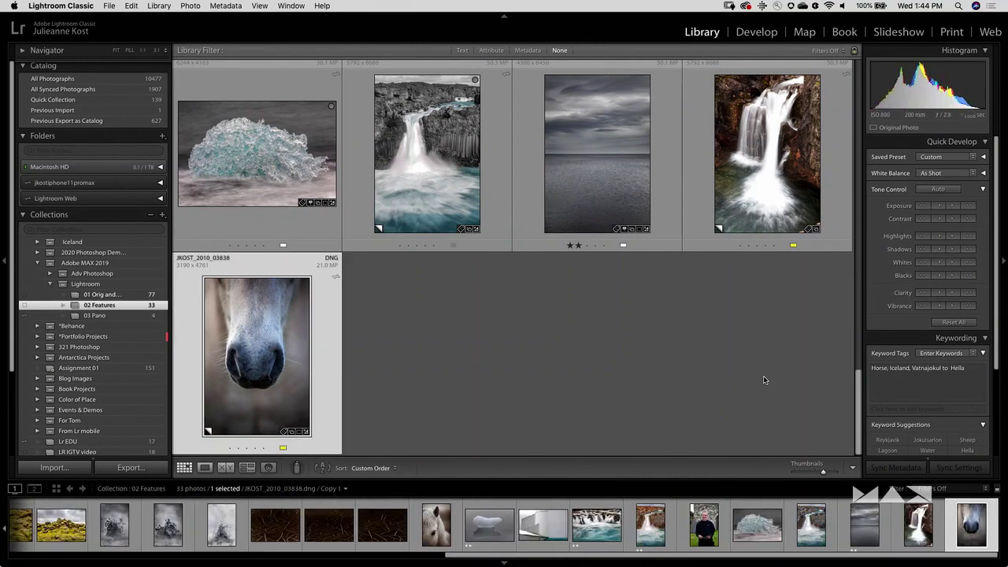
{"action": "left_click_drag", "start_coordinate": [861, 395], "coordinate": [867, 75]}
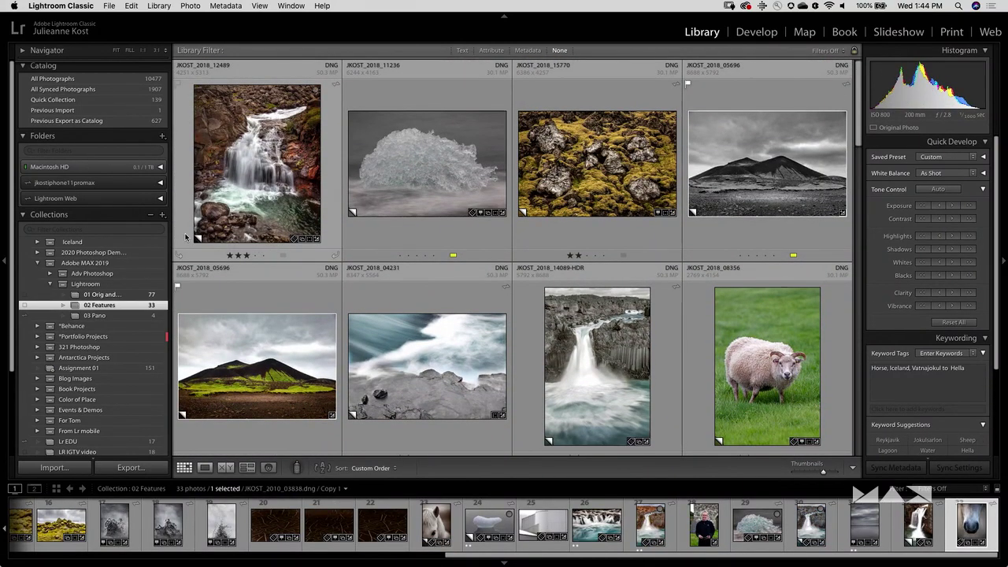
{"action": "left_click", "coordinate": [240, 257], "text": "super"}
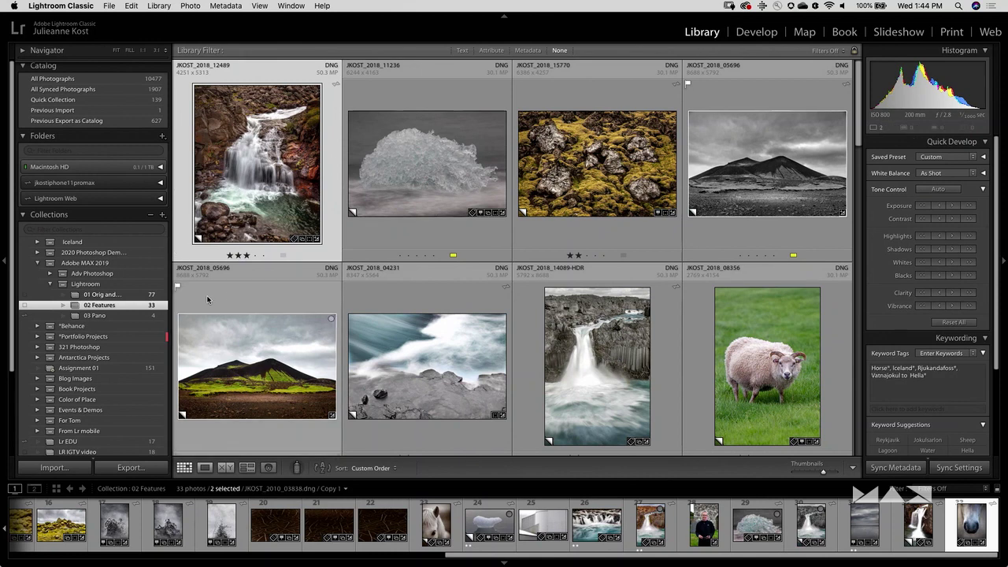
{"action": "key", "text": "n"}
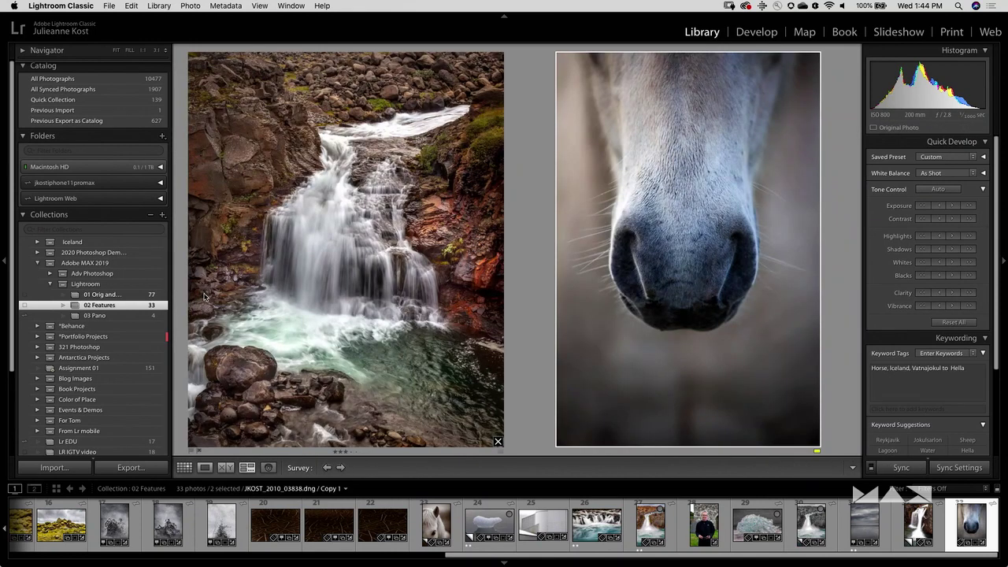
{"action": "key", "text": "g"}
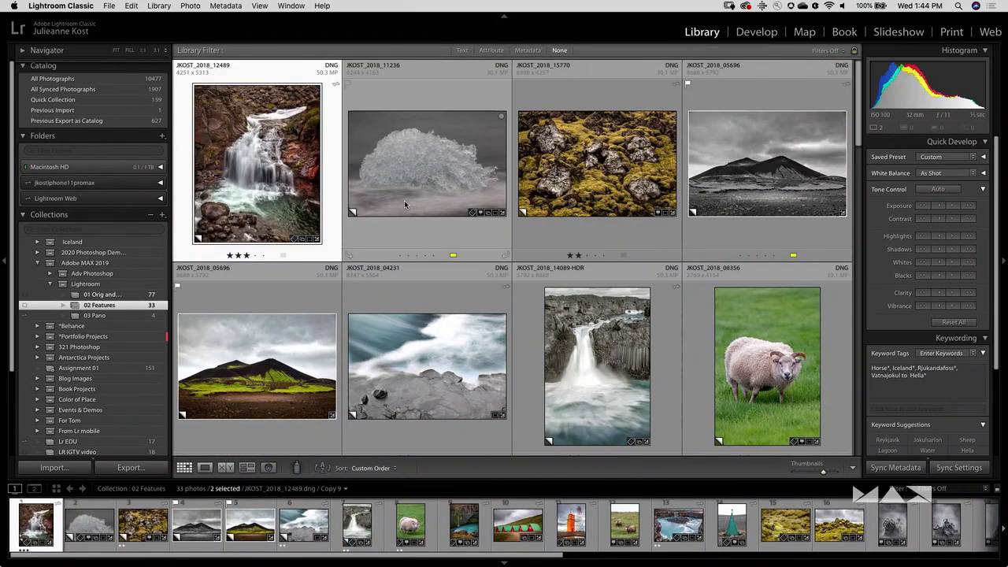
{"action": "left_click_drag", "start_coordinate": [292, 167], "coordinate": [341, 173]}
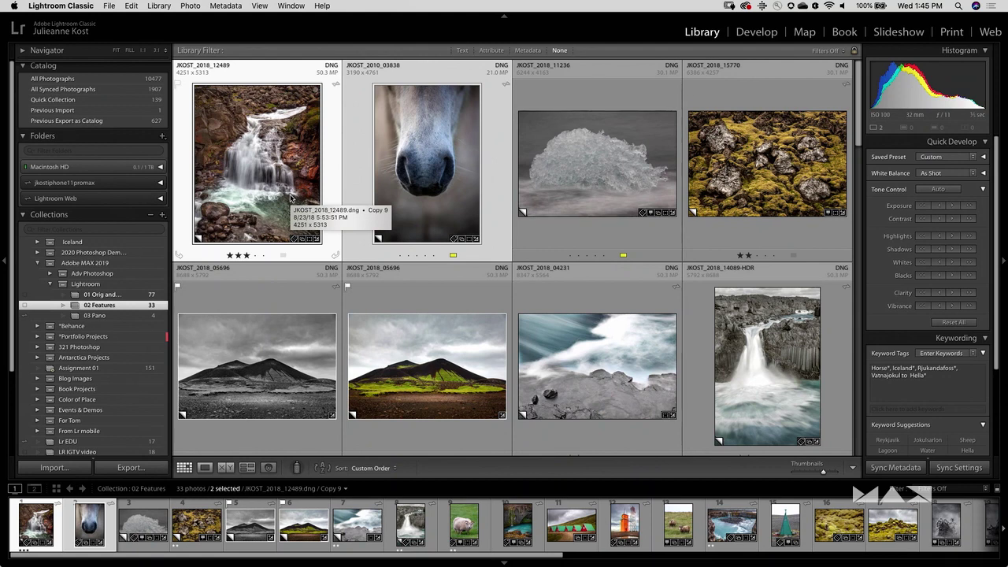
- Create a collection named Collection outside any collection set, without Lightroom sync and set as target collection, and find it in the list
{"action": "left_click", "coordinate": [162, 217]}
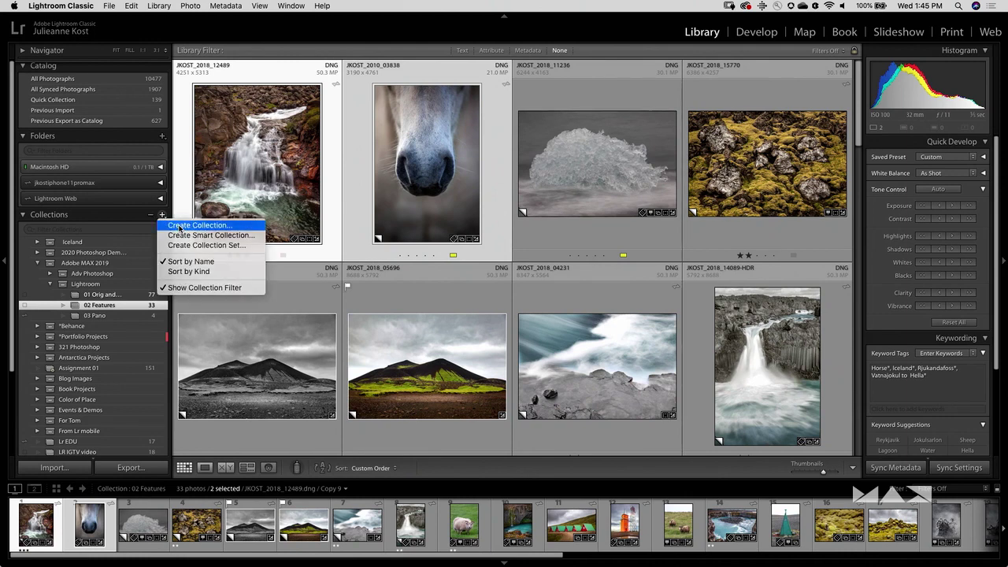
{"action": "left_click", "coordinate": [197, 225]}
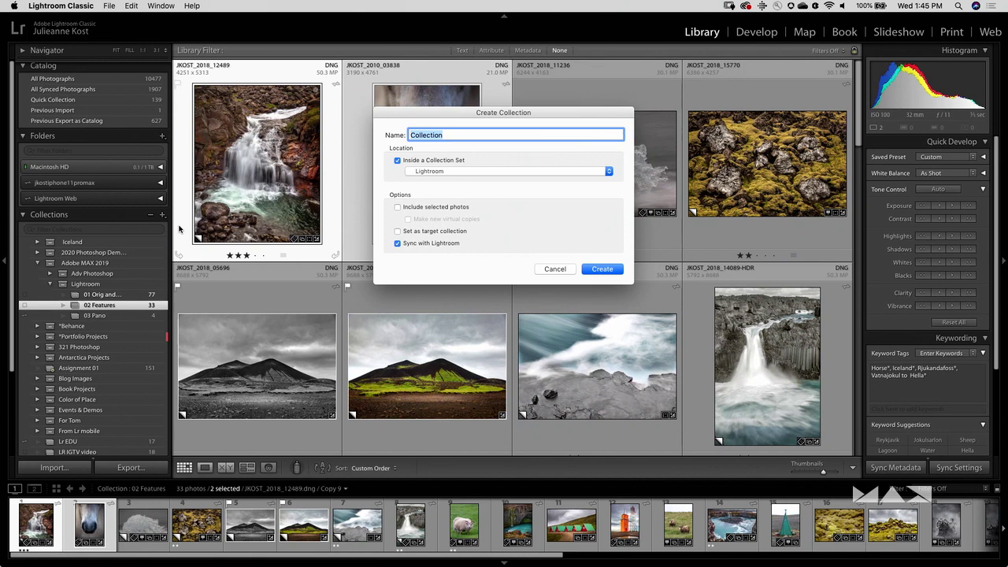
{"action": "left_click", "coordinate": [398, 161]}
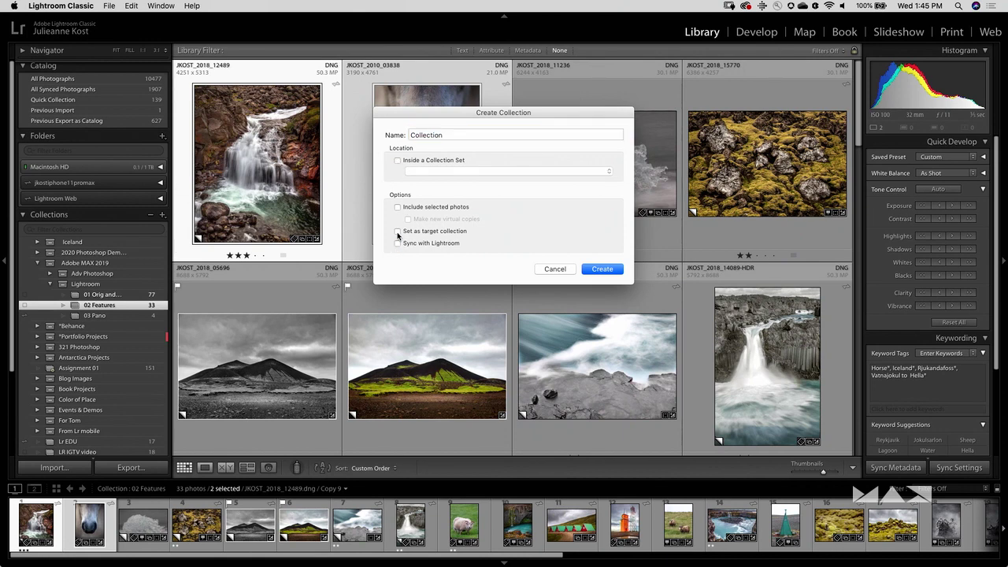
{"action": "left_click", "coordinate": [602, 269]}
{"action": "scroll", "coordinate": [119, 163], "scroll_direction": "down", "scroll_amount": 3}
{"action": "scroll", "coordinate": [119, 163], "scroll_direction": "up", "scroll_amount": 2}
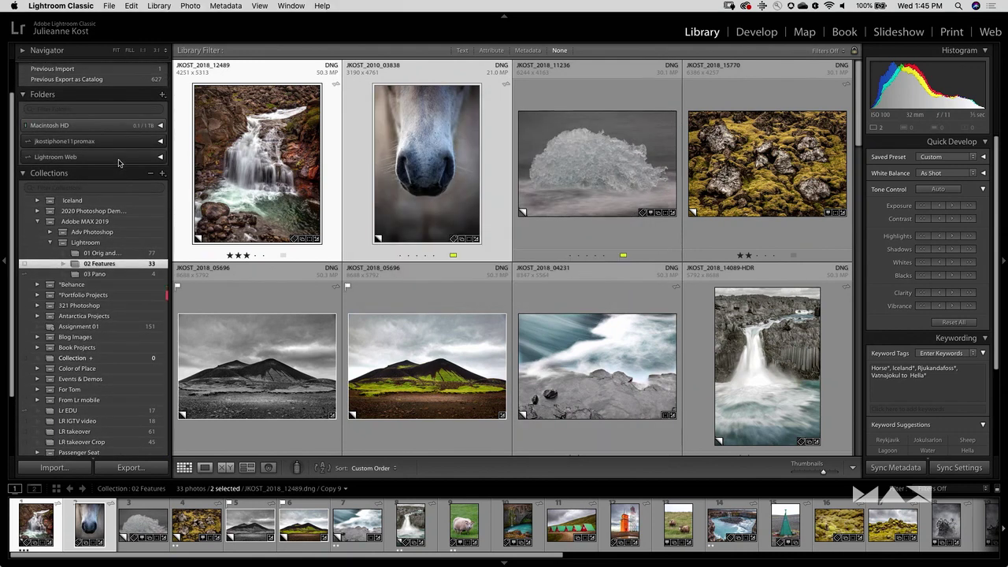
{"action": "scroll", "coordinate": [119, 163], "scroll_direction": "up", "scroll_amount": 1}
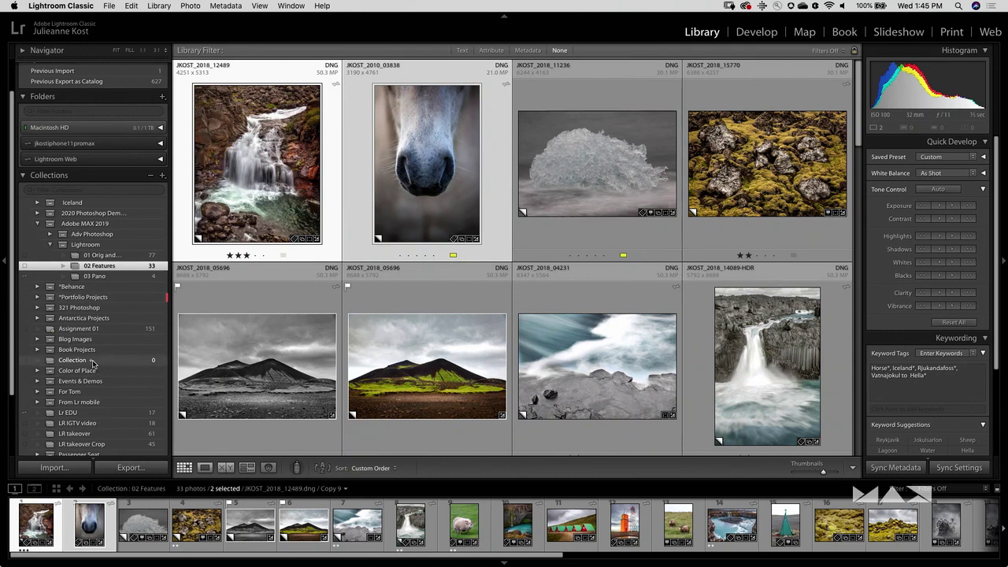
{"action": "scroll", "coordinate": [92, 363], "scroll_direction": "up", "scroll_amount": 2}
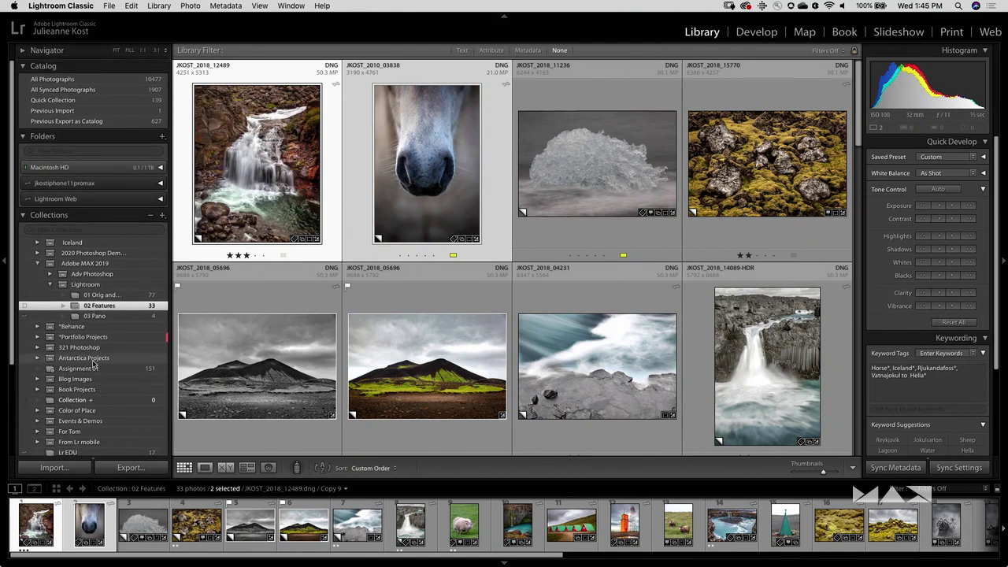
- Expand the Macintosh HD folders, open the Australia folder under 2016 and look through its photos
{"action": "left_click", "coordinate": [92, 167]}
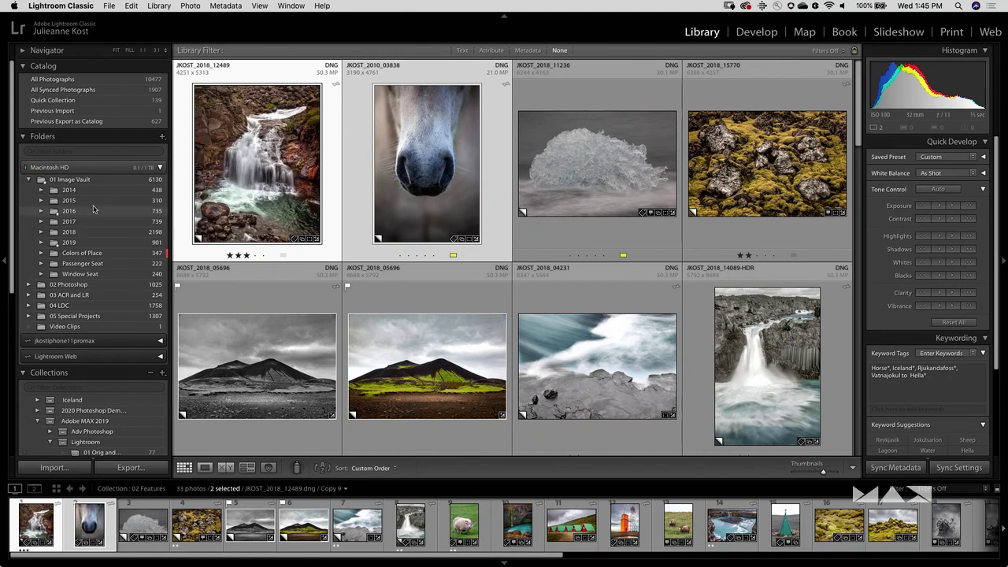
{"action": "left_click", "coordinate": [85, 213]}
{"action": "left_click", "coordinate": [40, 211]}
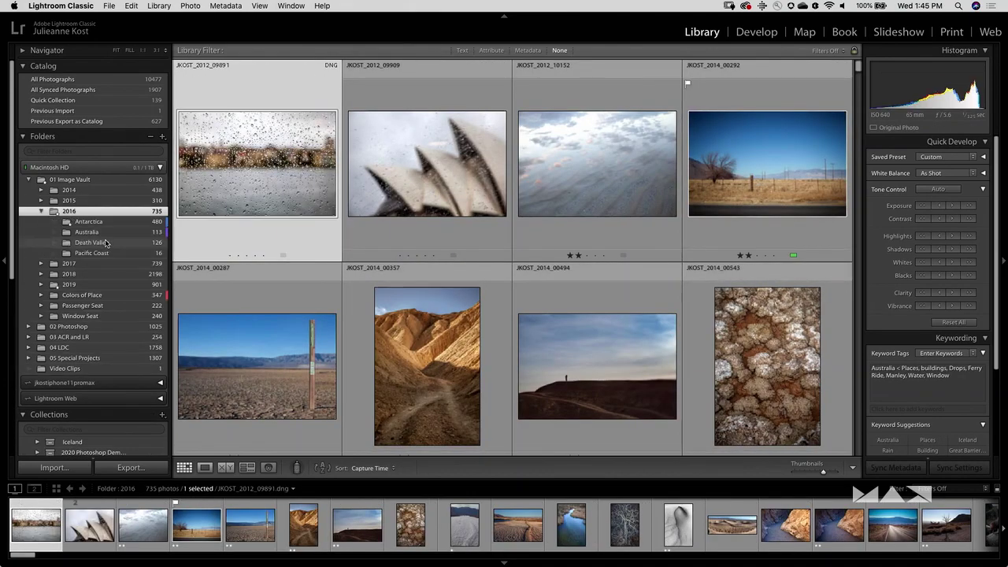
{"action": "left_click", "coordinate": [87, 232]}
{"action": "scroll", "coordinate": [467, 289], "scroll_direction": "down", "scroll_amount": 5}
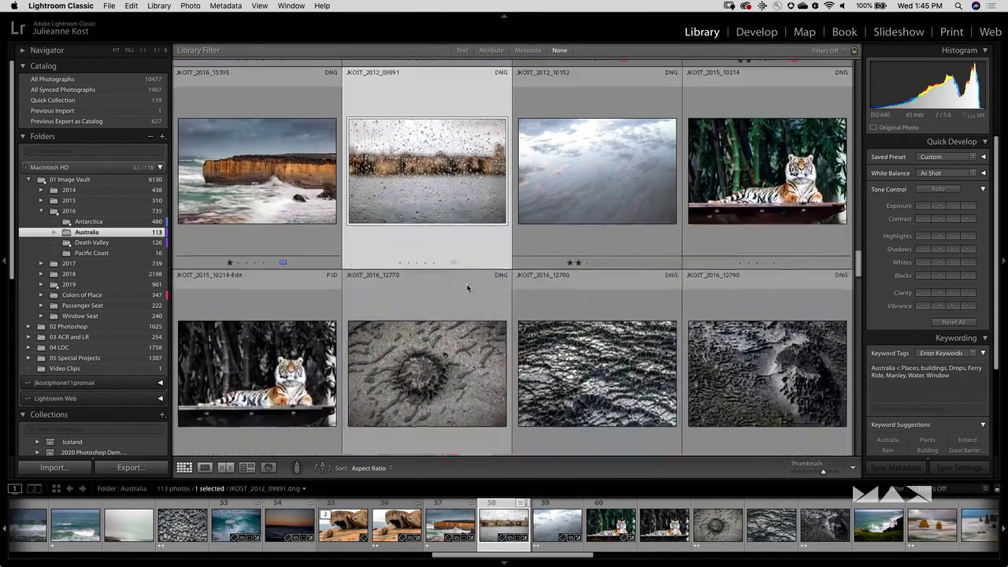
{"action": "scroll", "coordinate": [467, 288], "scroll_direction": "down", "scroll_amount": 15}
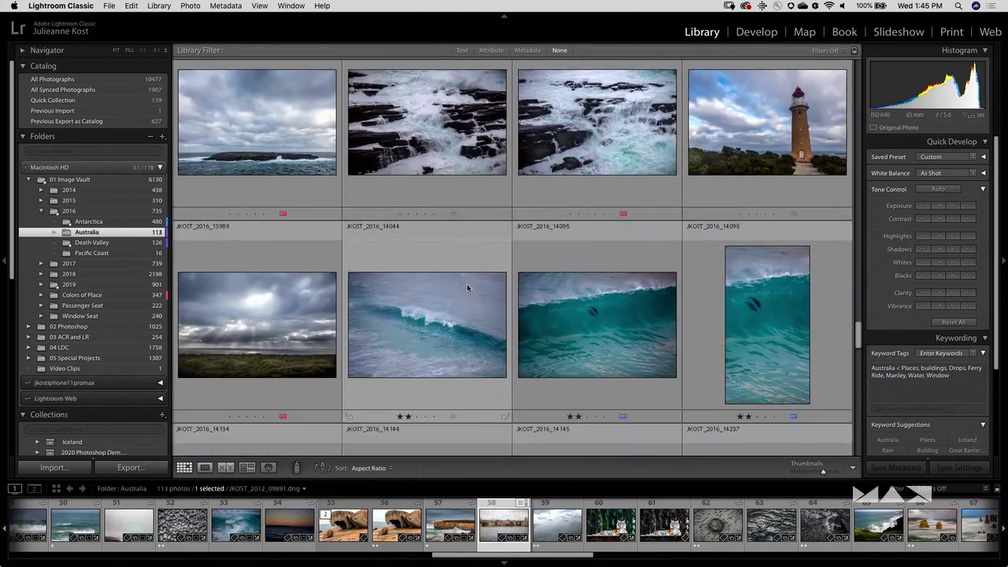
{"action": "scroll", "coordinate": [126, 320], "scroll_direction": "down", "scroll_amount": 5}
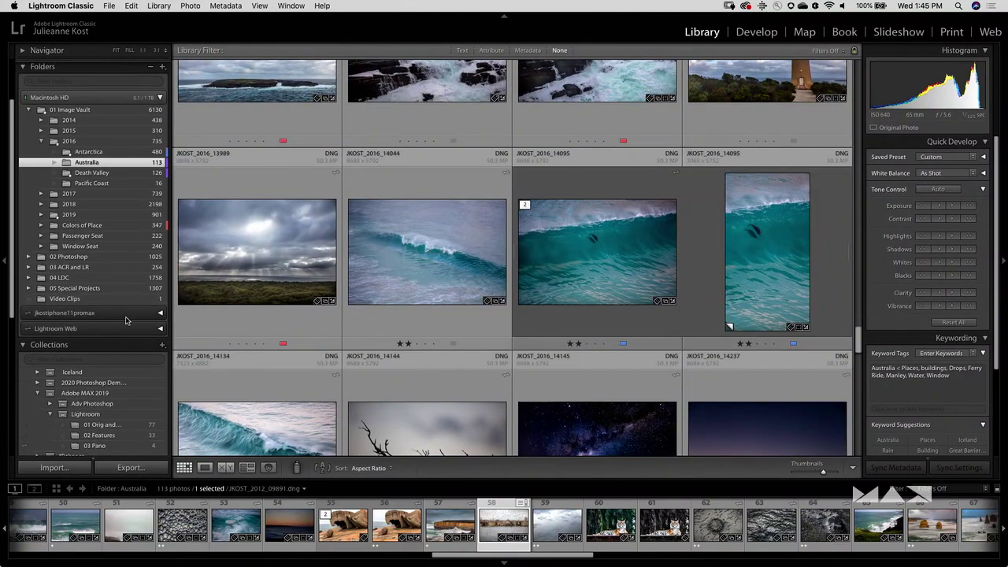
- Add the landscape version of the teal wave photo from the Australia folder to the collection named Collection
{"action": "scroll", "coordinate": [126, 320], "scroll_direction": "down", "scroll_amount": 3}
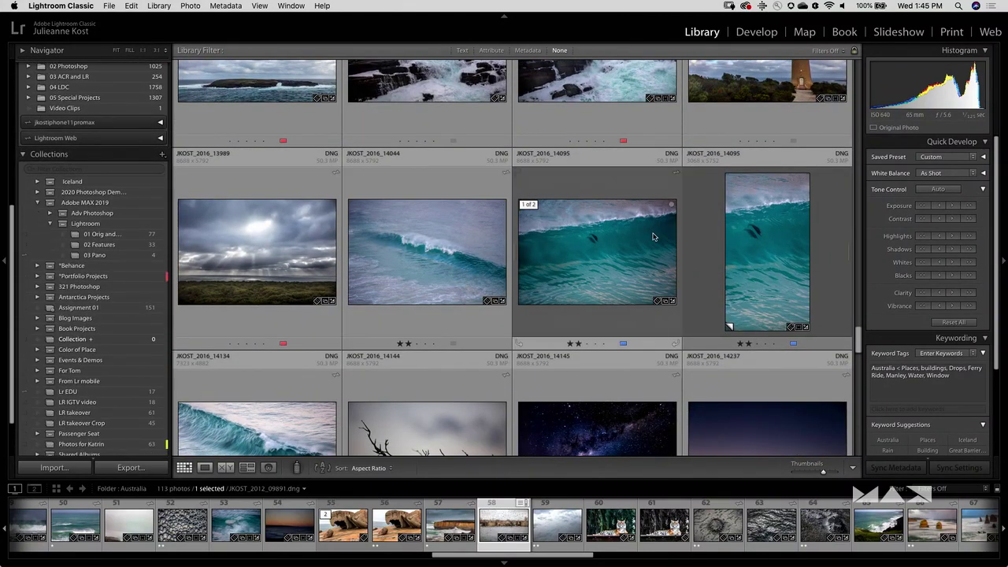
{"action": "left_click_drag", "start_coordinate": [594, 250], "coordinate": [100, 343]}
- Open the Death Valley folder and add the golden eroded ridges photo, two rows above JKOST_2015_14164, to Collection
{"action": "scroll", "coordinate": [98, 326], "scroll_direction": "up", "scroll_amount": 8}
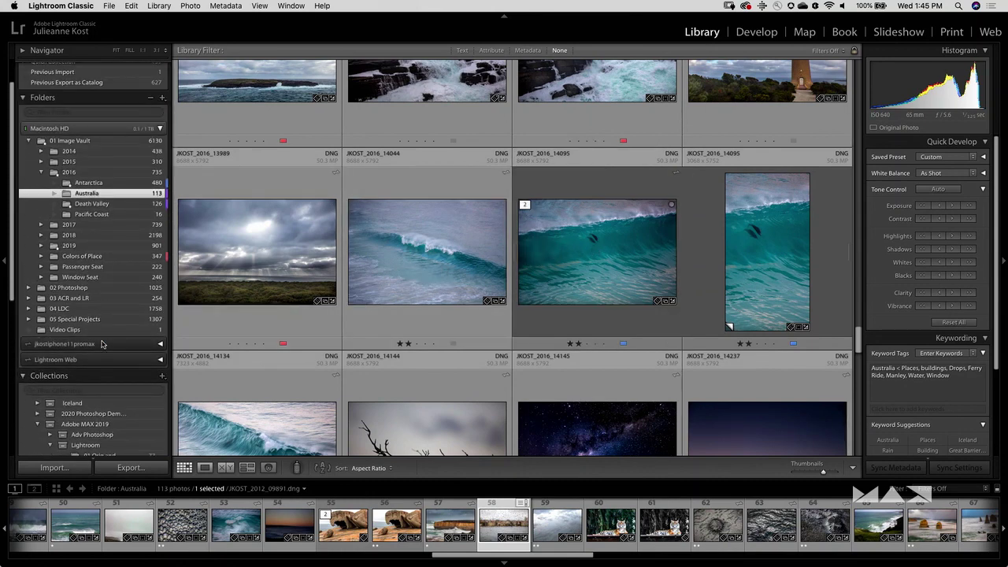
{"action": "left_click", "coordinate": [91, 243]}
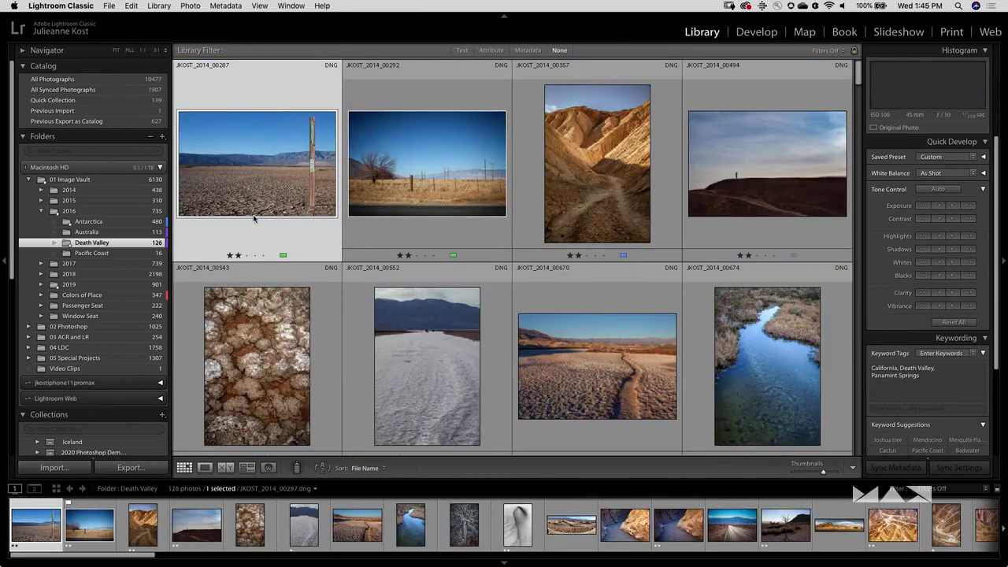
{"action": "scroll", "coordinate": [554, 173], "scroll_direction": "down", "scroll_amount": 15}
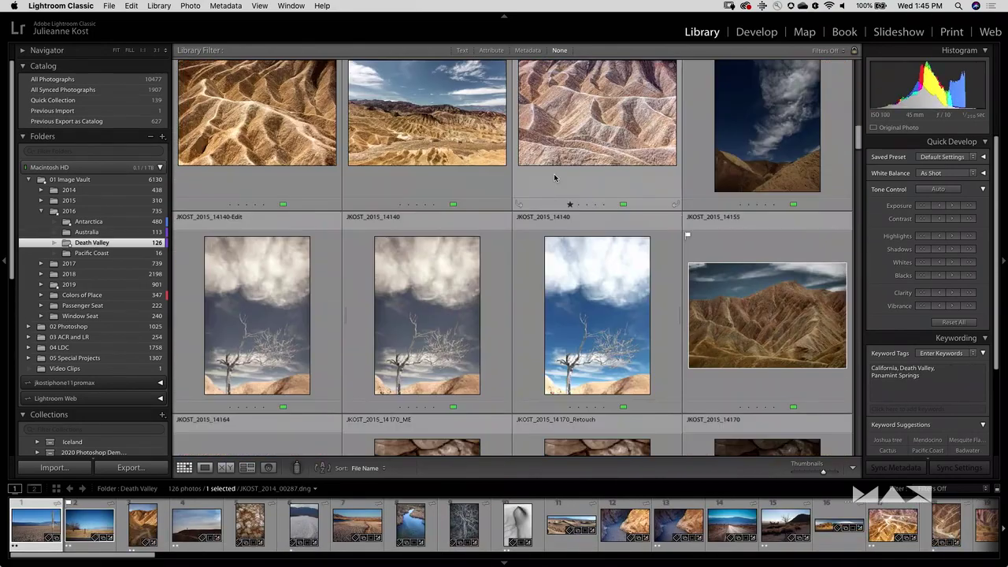
{"action": "scroll", "coordinate": [111, 339], "scroll_direction": "up", "scroll_amount": 1}
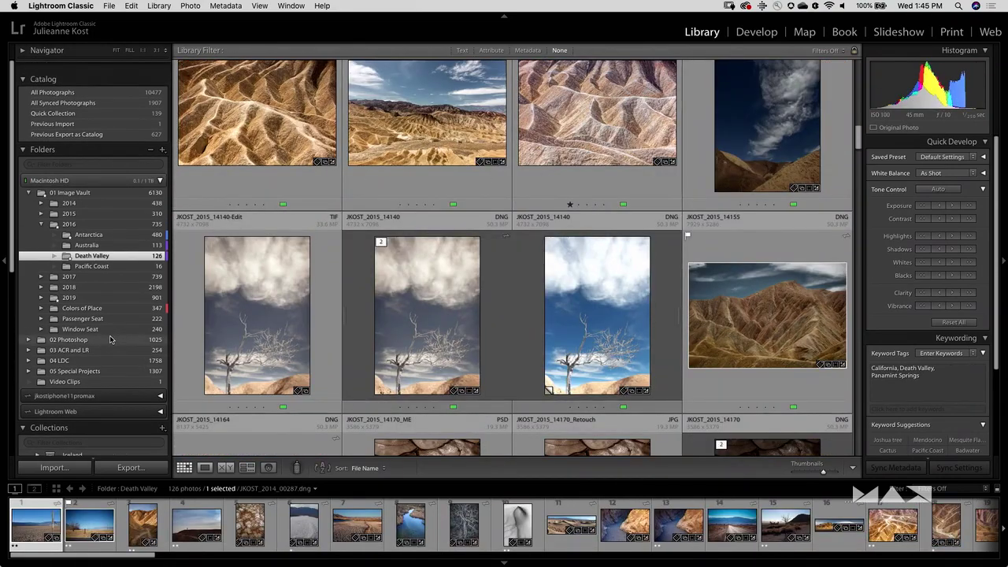
{"action": "scroll", "coordinate": [110, 338], "scroll_direction": "down", "scroll_amount": 8}
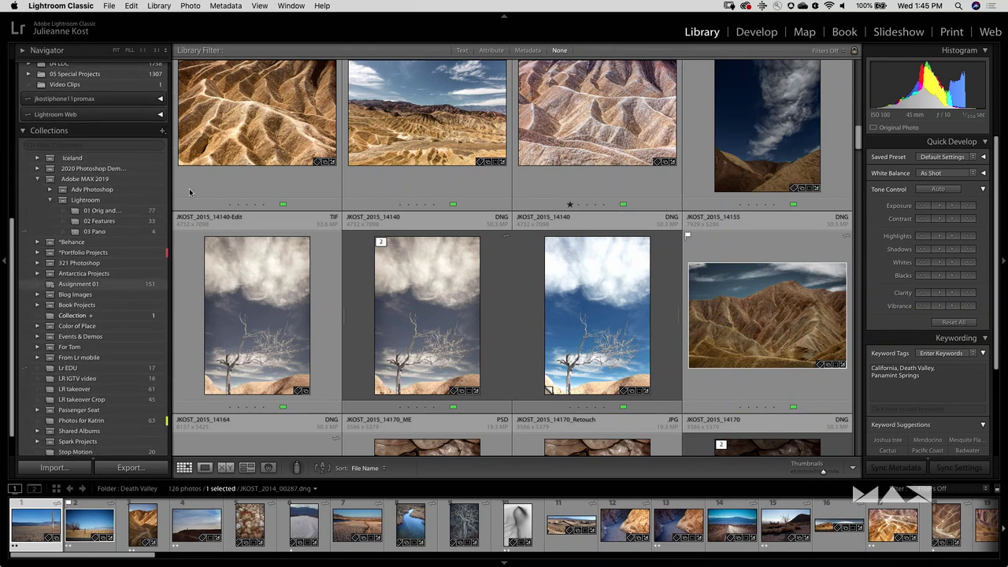
{"action": "left_click_drag", "start_coordinate": [246, 121], "coordinate": [124, 315]}
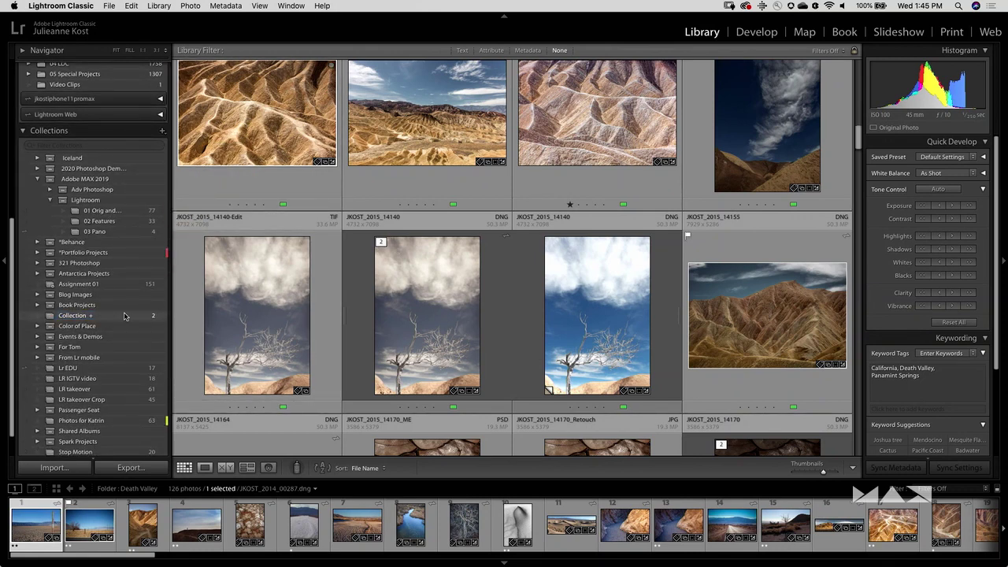
- Activate the Painter tool set to Target Collection and paint the cracked mud photo JKOST_2015_14251 and the first JKOST_2015_14608_ME ridge photo
{"action": "left_click", "coordinate": [296, 468]}
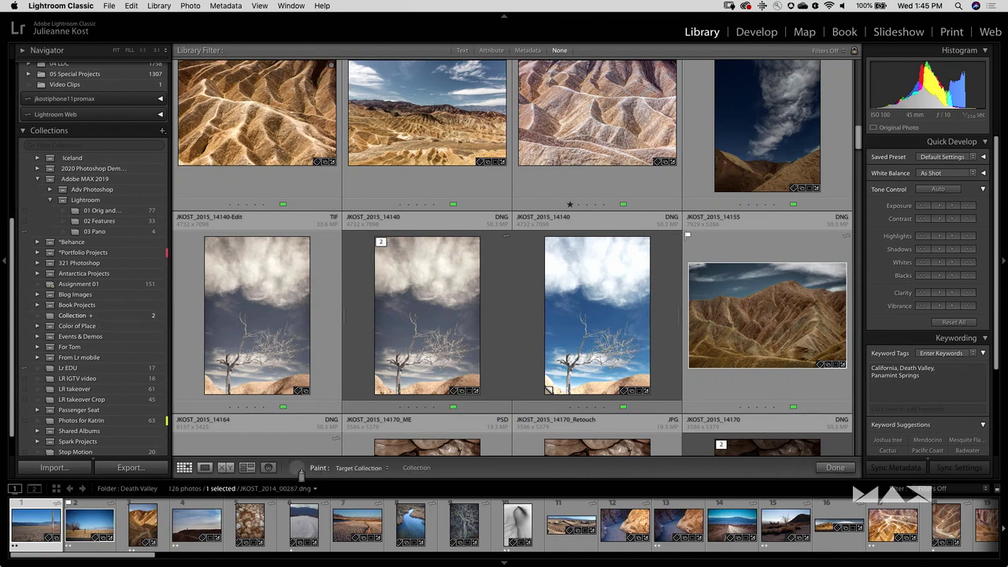
{"action": "left_click", "coordinate": [361, 468]}
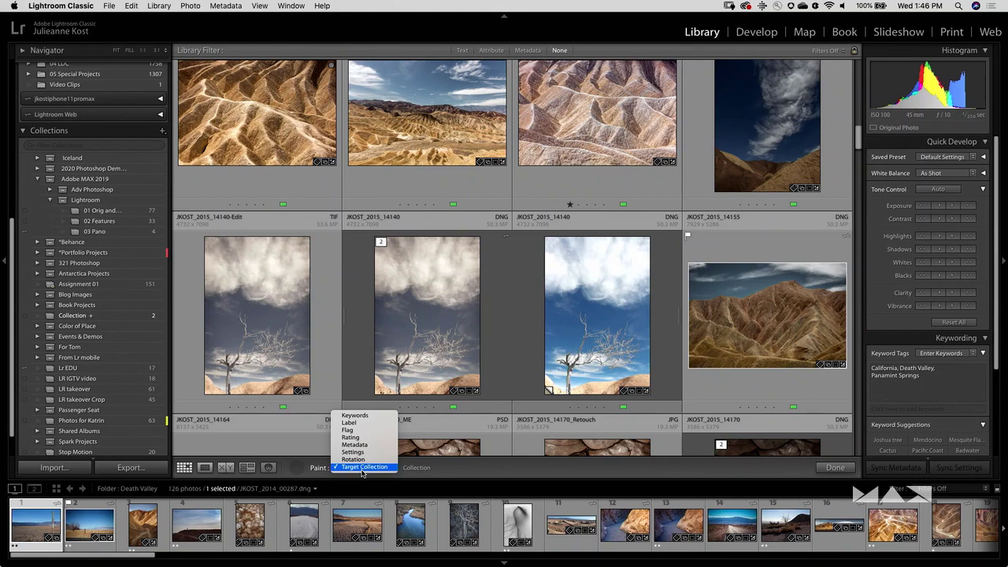
{"action": "left_click", "coordinate": [362, 470]}
{"action": "left_click_drag", "start_coordinate": [860, 134], "coordinate": [862, 170]}
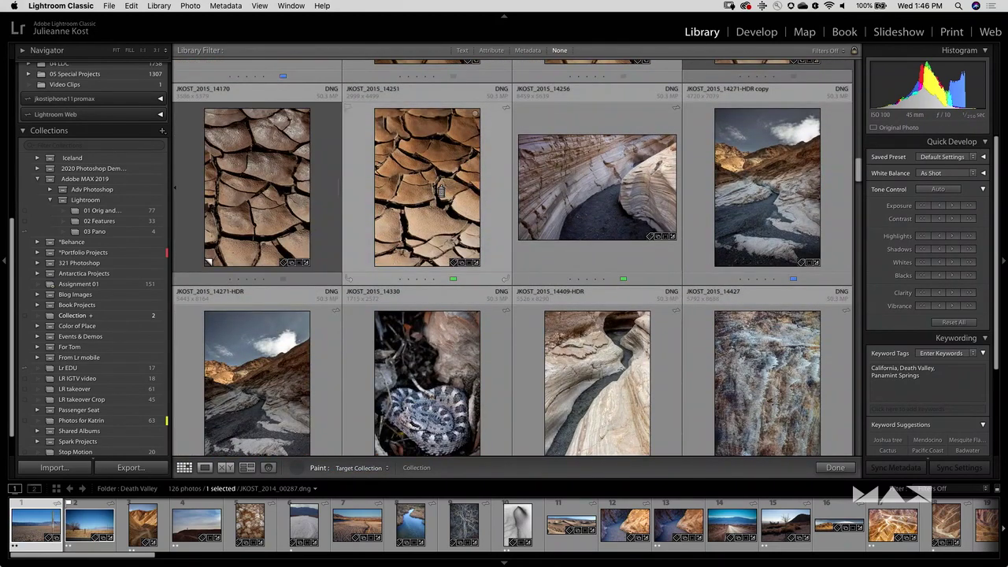
{"action": "left_click_drag", "start_coordinate": [858, 170], "coordinate": [859, 213]}
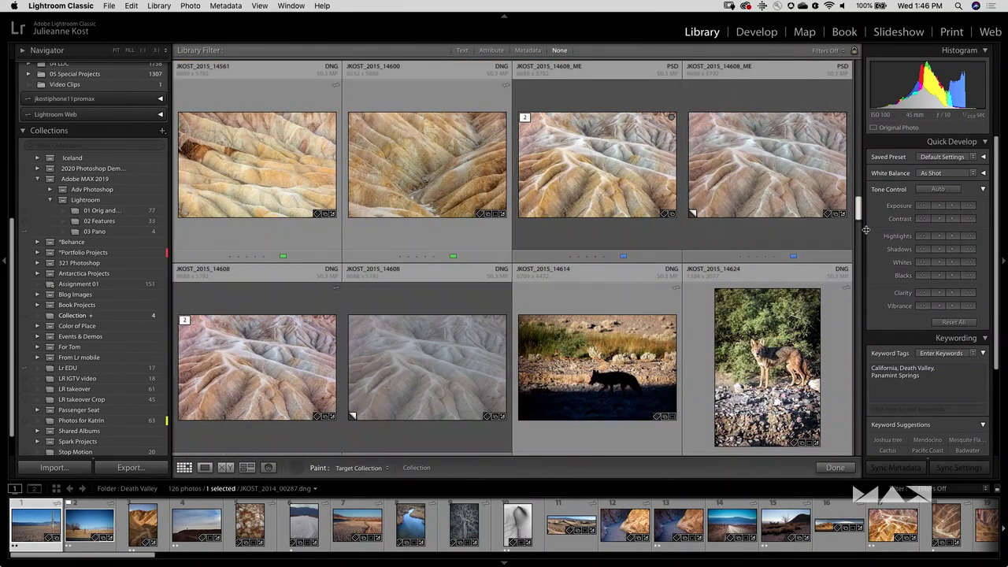
- Paint the coyote silhouette photo and the row of four coyote photos, JKOST_2015_14637 through JKOST_2015_14668, into the target collection
{"action": "left_click_drag", "start_coordinate": [859, 206], "coordinate": [847, 227]}
{"action": "scroll", "coordinate": [847, 227], "scroll_direction": "down", "scroll_amount": 1}
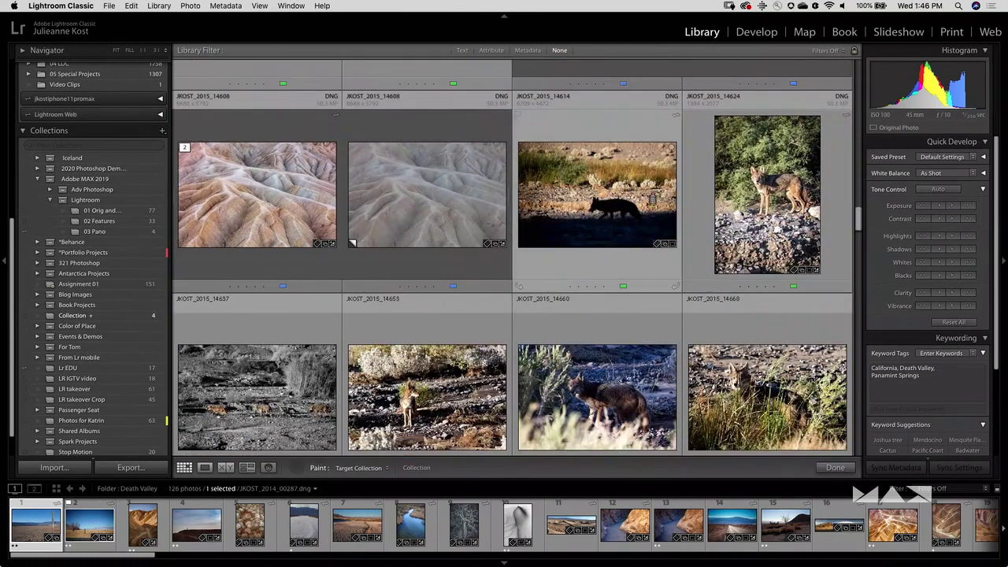
{"action": "left_click", "coordinate": [604, 203]}
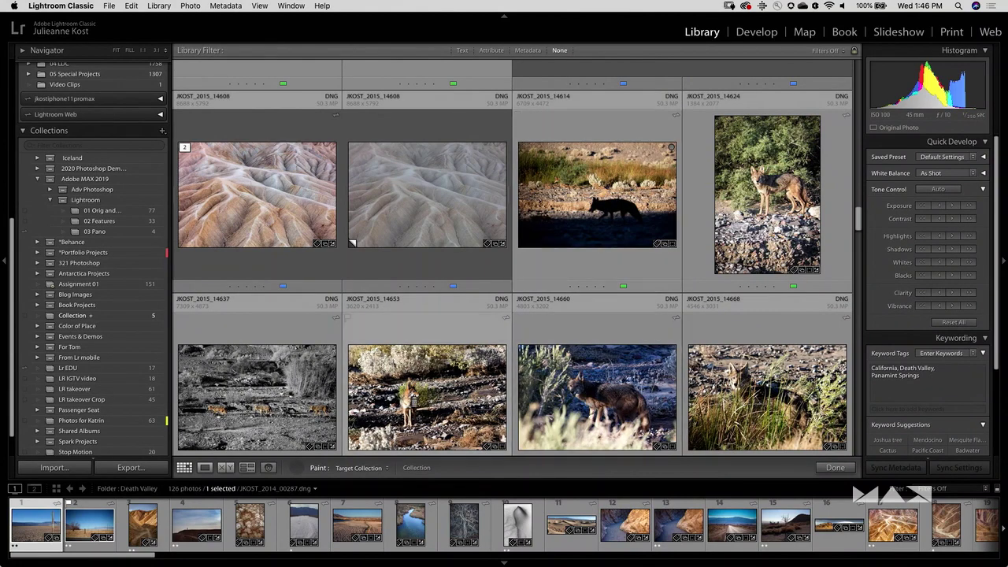
{"action": "left_click", "coordinate": [265, 333]}
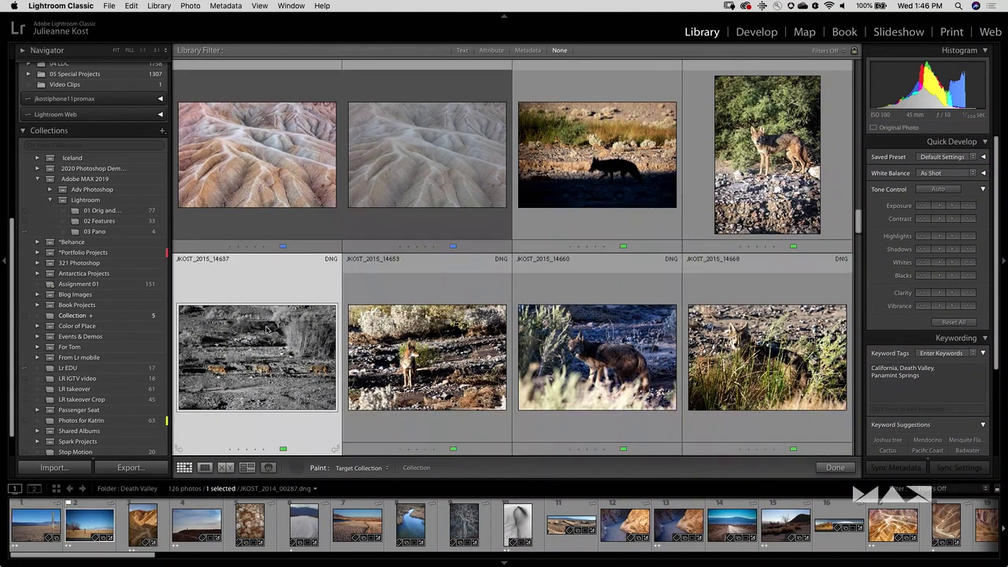
{"action": "left_click_drag", "start_coordinate": [251, 353], "coordinate": [826, 364]}
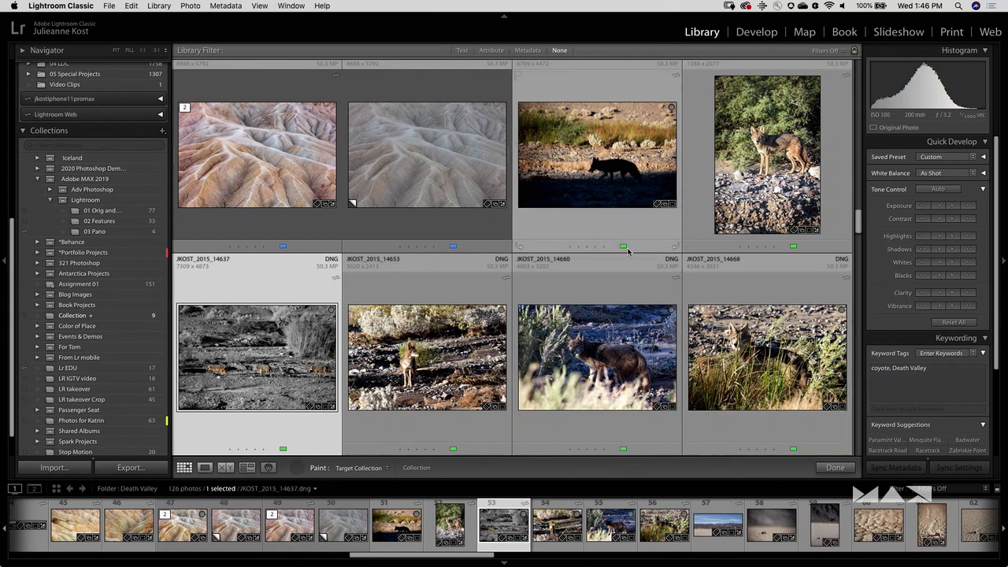
- Paint the JKOST_2015_14852-Pano desert panorama, the plant in blue water and the upright playa stone photo JKOST_2015_14822 into the target collection
{"action": "left_click_drag", "start_coordinate": [857, 222], "coordinate": [863, 256]}
{"action": "left_click", "coordinate": [594, 258]}
{"action": "left_click", "coordinate": [758, 269]}
{"action": "left_click", "coordinate": [277, 261]}
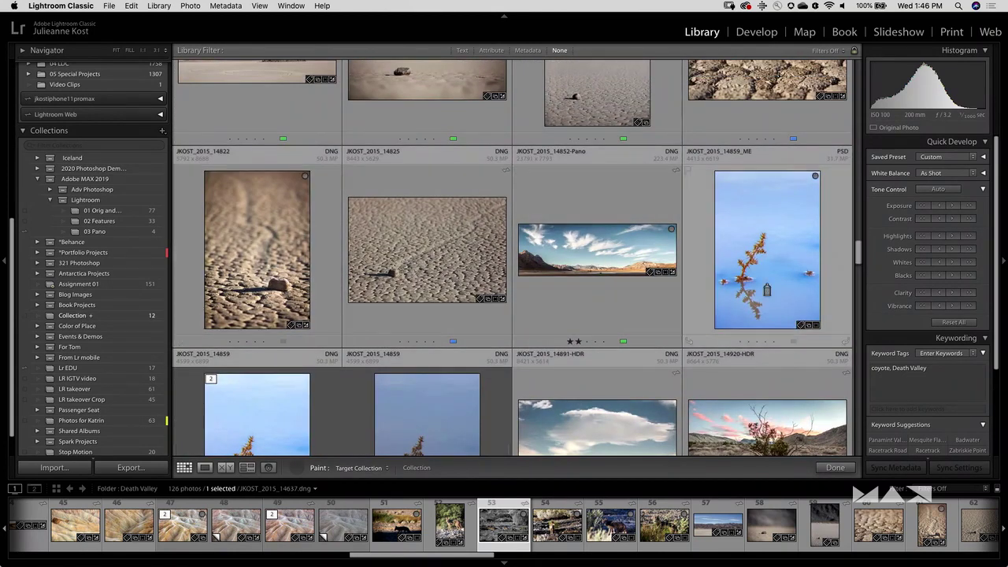
- Select the branching plant photo JKOST_2015_15176 and paint the neighbouring white cracked mud photo JKOST_2015_15179 into the target collection
{"action": "scroll", "coordinate": [550, 297], "scroll_direction": "down", "scroll_amount": 10}
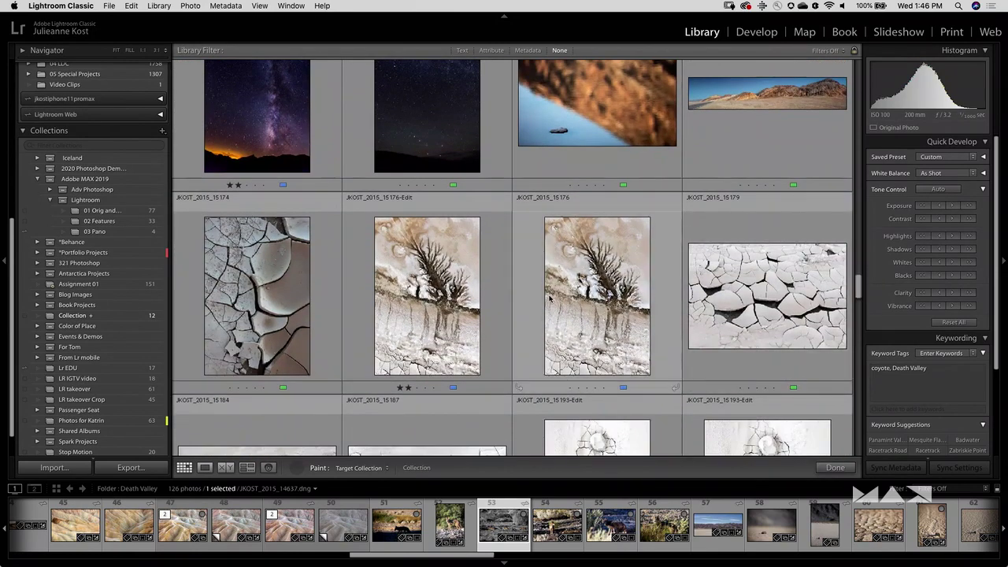
{"action": "left_click", "coordinate": [550, 298]}
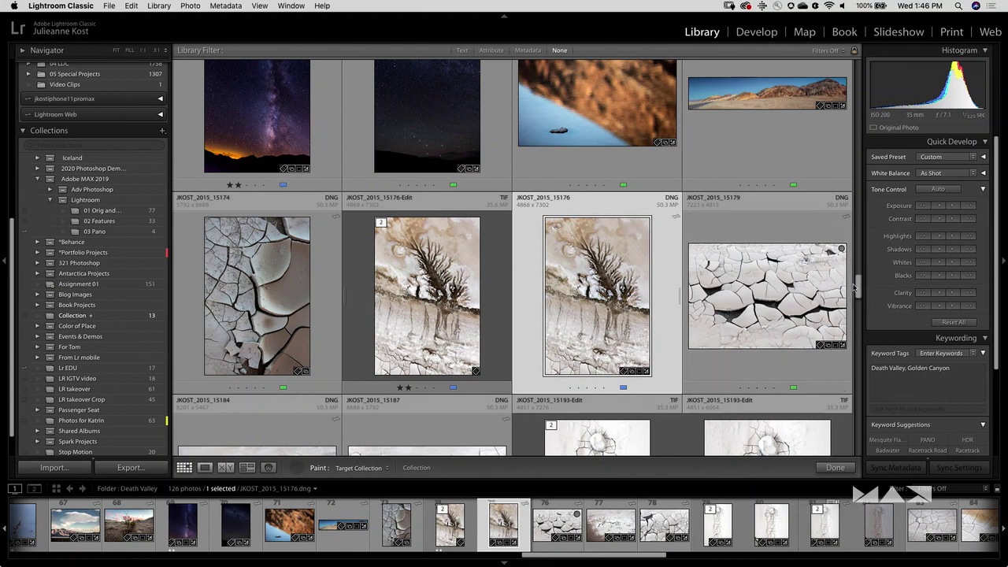
{"action": "scroll", "coordinate": [860, 301], "scroll_direction": "down", "scroll_amount": 2}
{"action": "scroll", "coordinate": [860, 300], "scroll_direction": "down", "scroll_amount": 5}
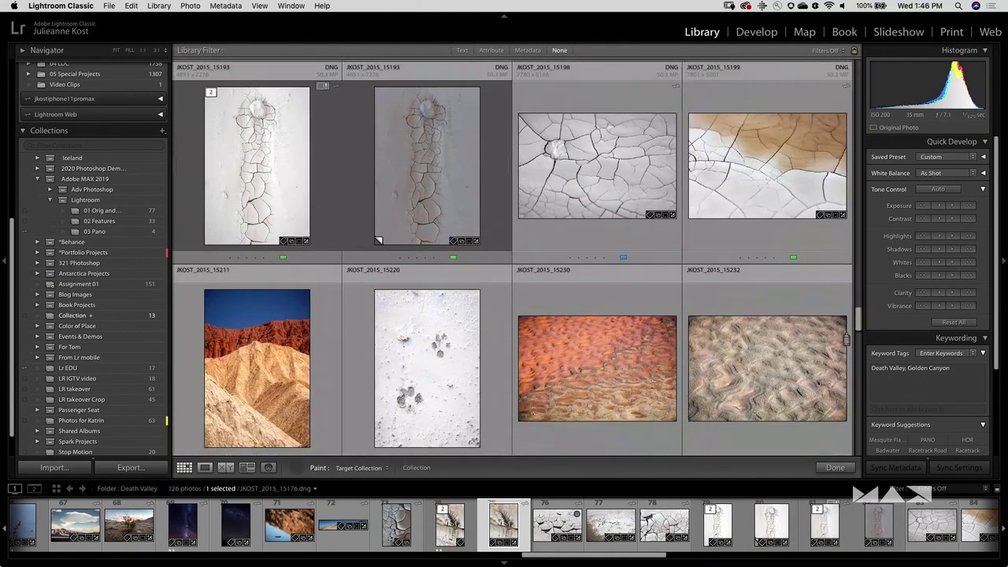
- Review the attributes the Painter tool can apply, leave it on Target Collection, and switch to Keynote
{"action": "left_click", "coordinate": [361, 468]}
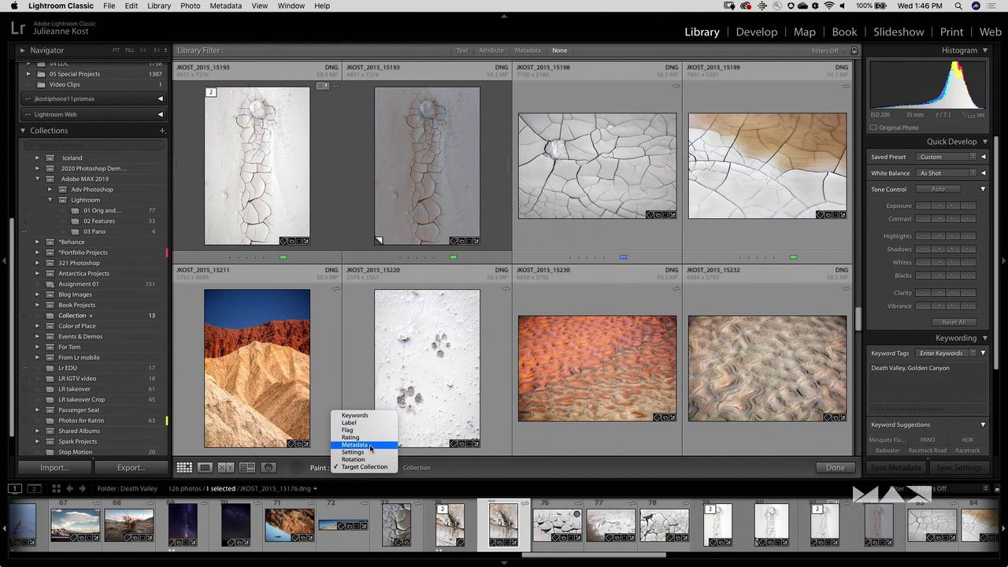
{"action": "left_click", "coordinate": [442, 381]}
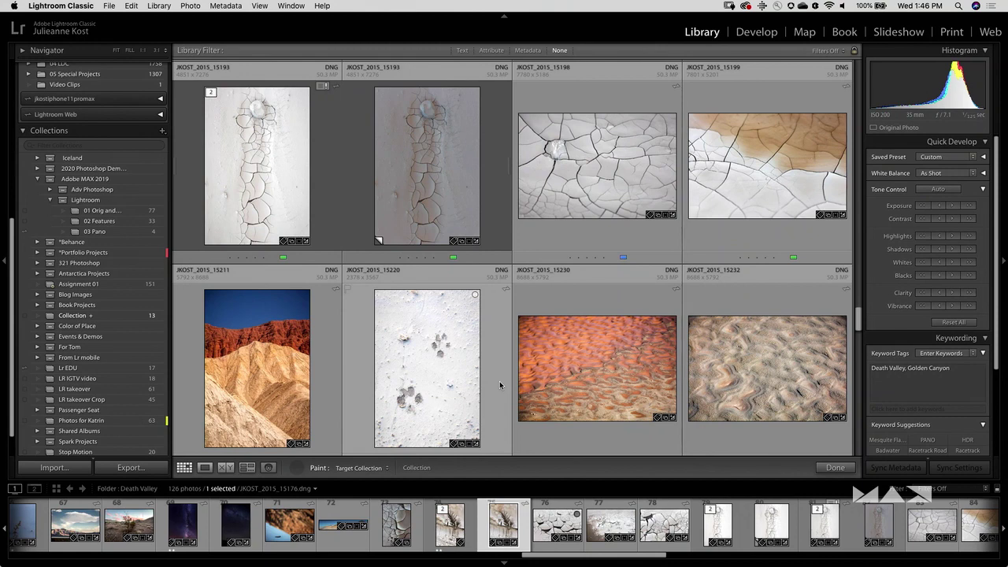
{"action": "key", "text": "super+Tab"}
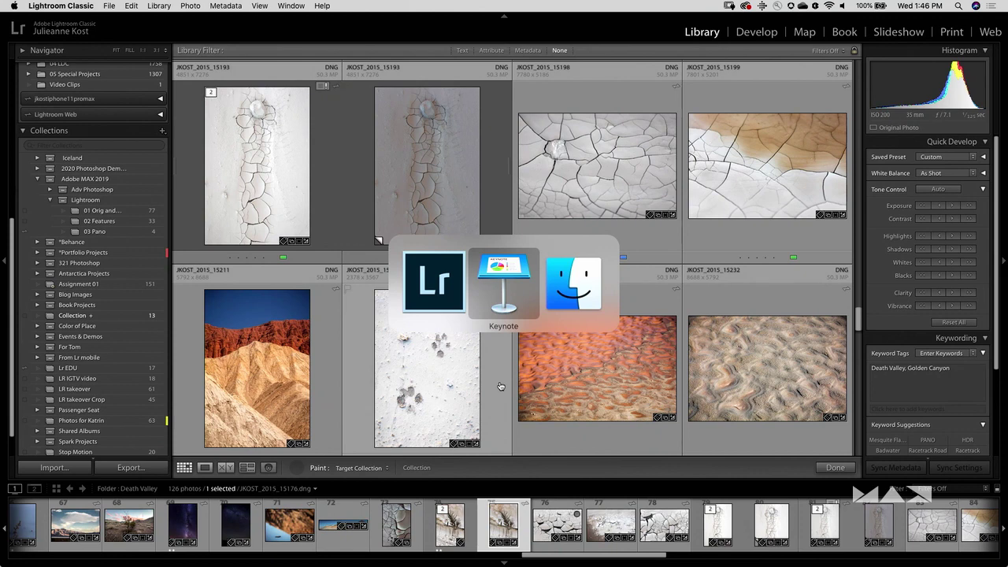